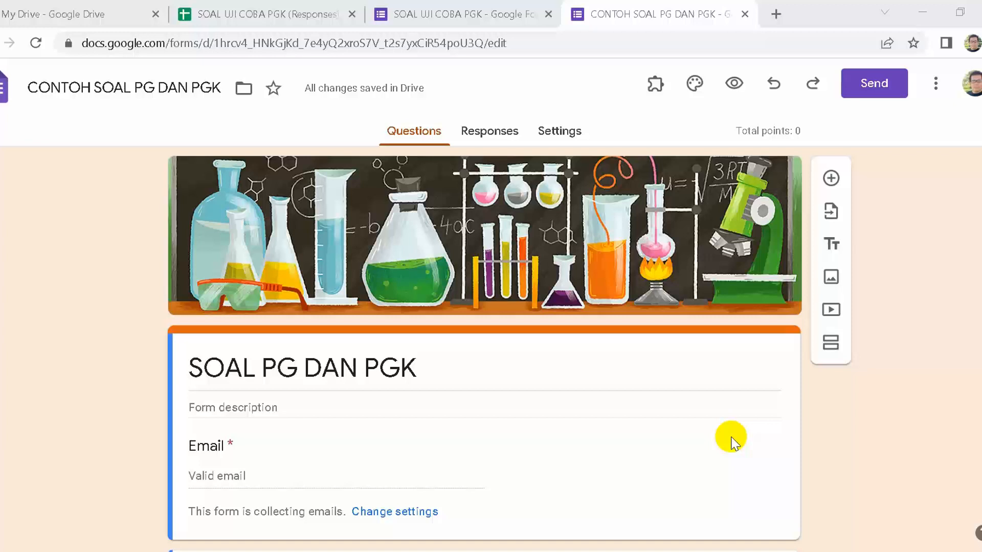
# - Review the form's NAMA, KELAS and NO PRESENSI fields and the single-answer questions on leaf tissue and the food web
pyautogui.scroll(-6, 662, 412)
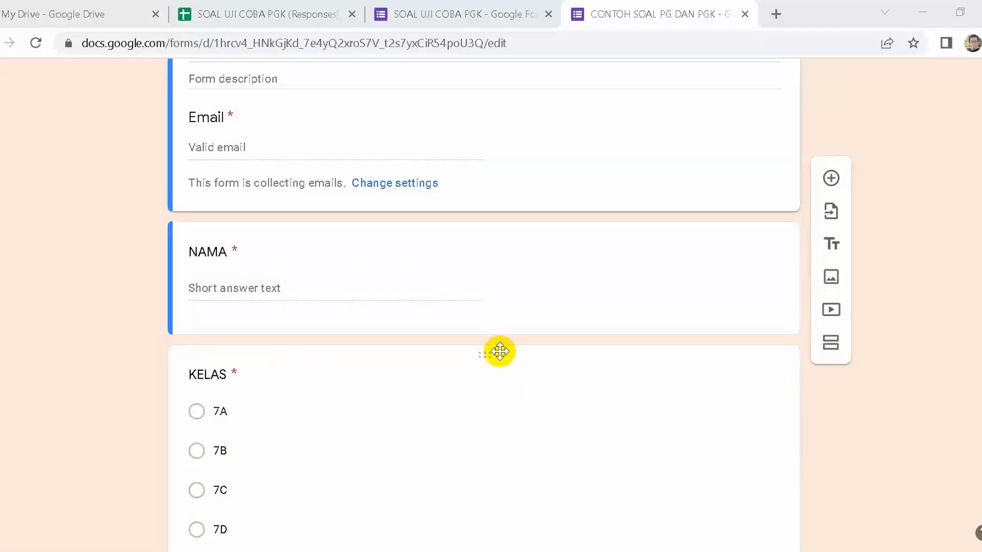
pyautogui.scroll(1, 324, 312)
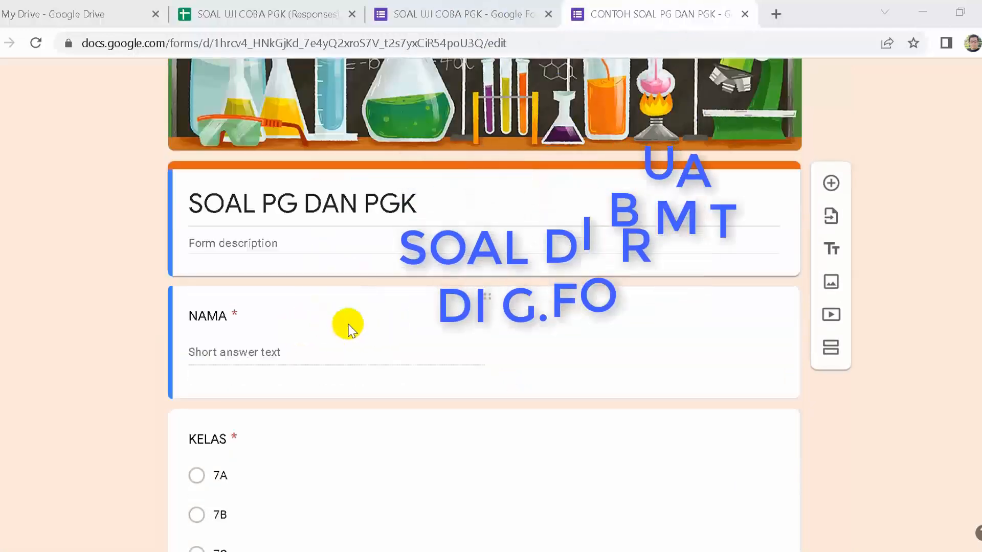
pyautogui.scroll(-6, 350, 329)
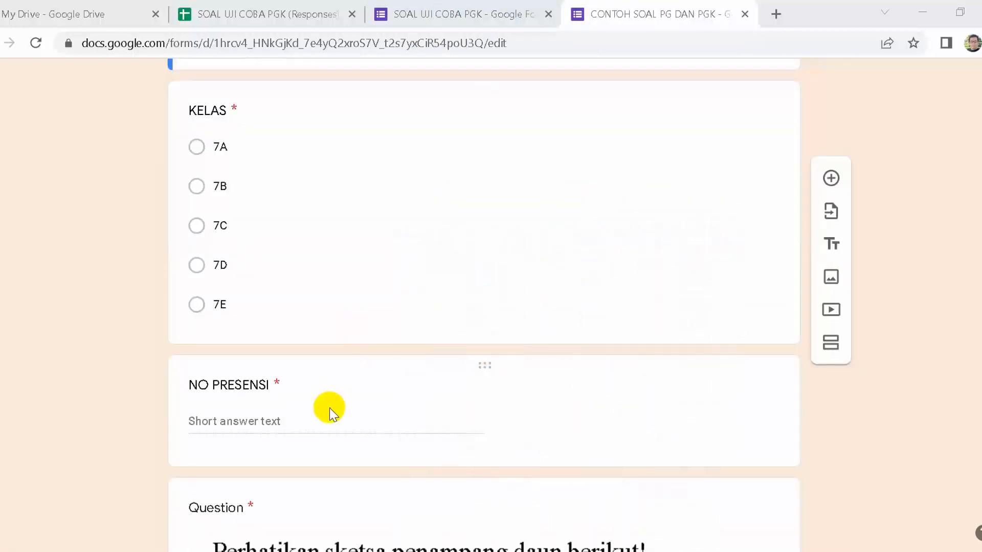
pyautogui.scroll(-2, 329, 406)
pyautogui.scroll(-3, 394, 364)
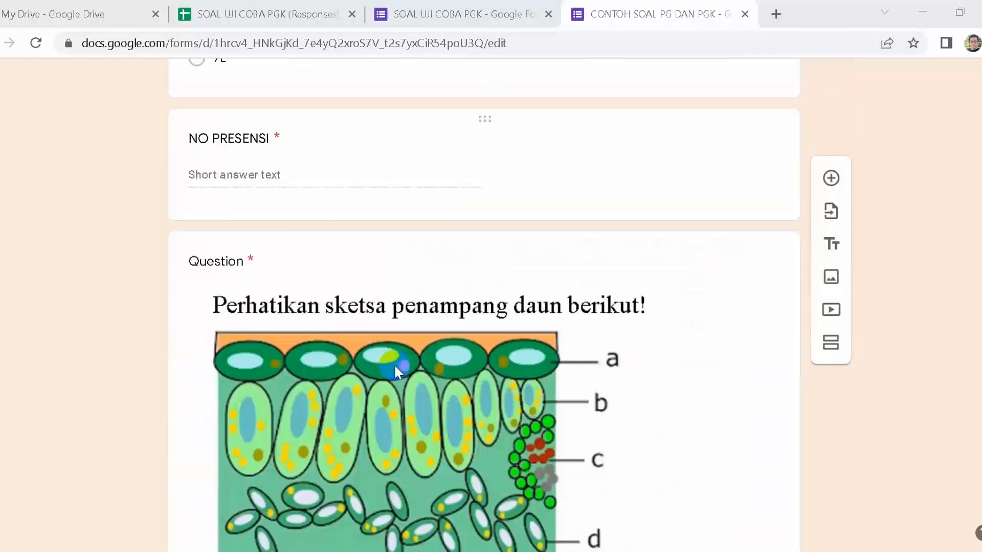
pyautogui.scroll(-2, 394, 364)
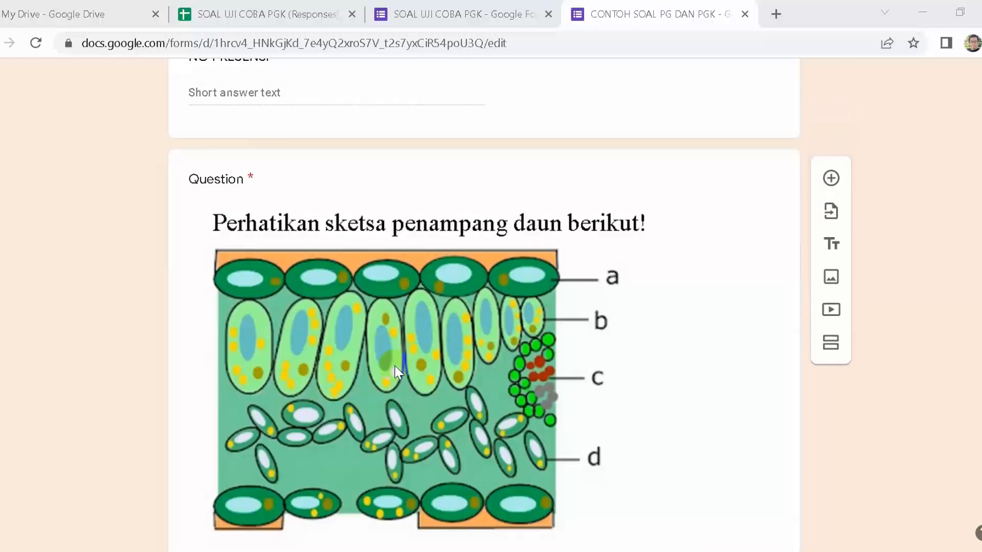
pyautogui.scroll(-5, 397, 371)
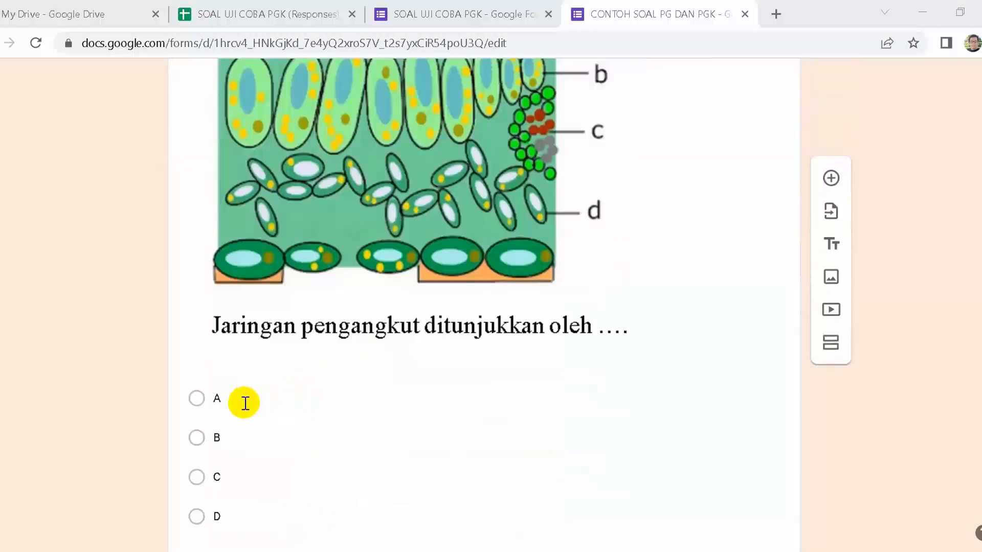
pyautogui.scroll(-11, 447, 311)
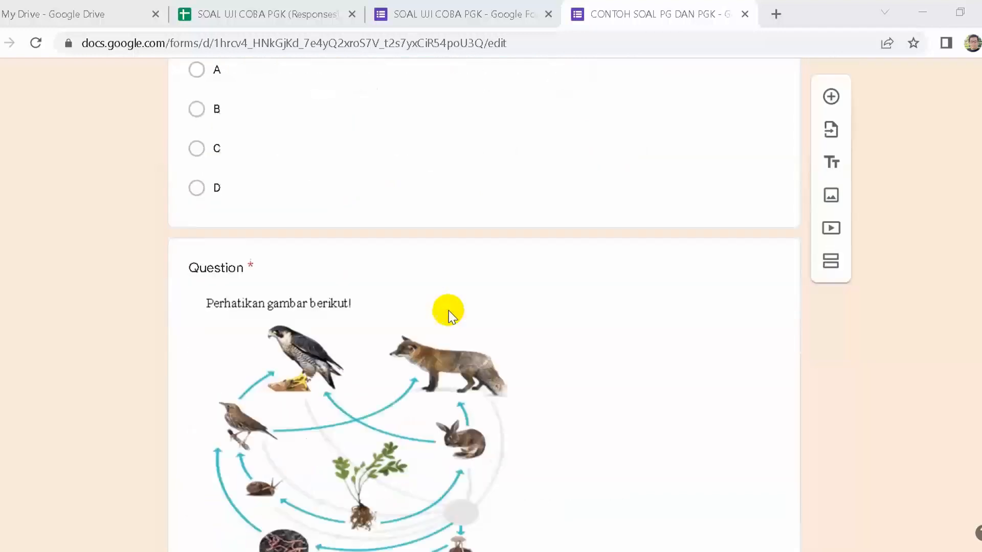
pyautogui.scroll(-5, 449, 315)
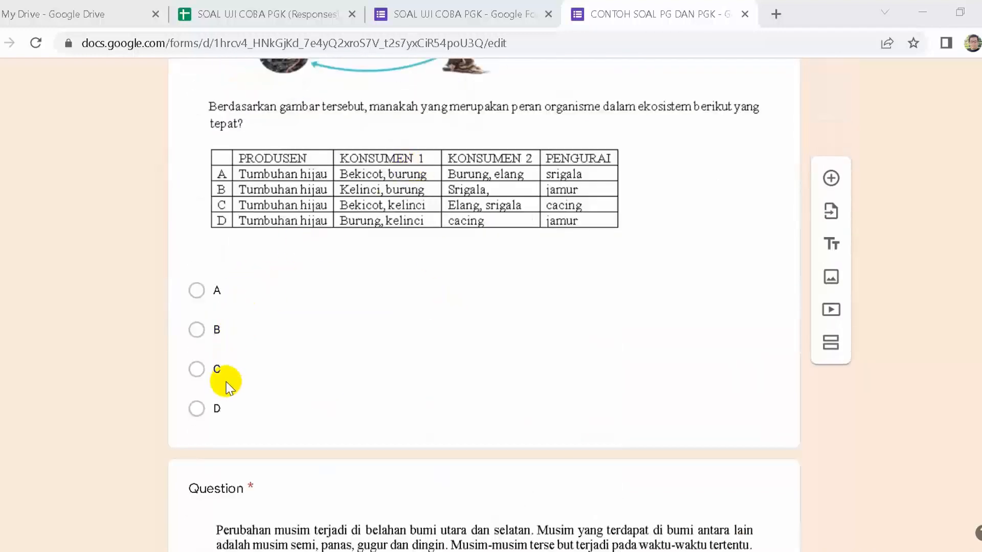
pyautogui.scroll(-8, 540, 225)
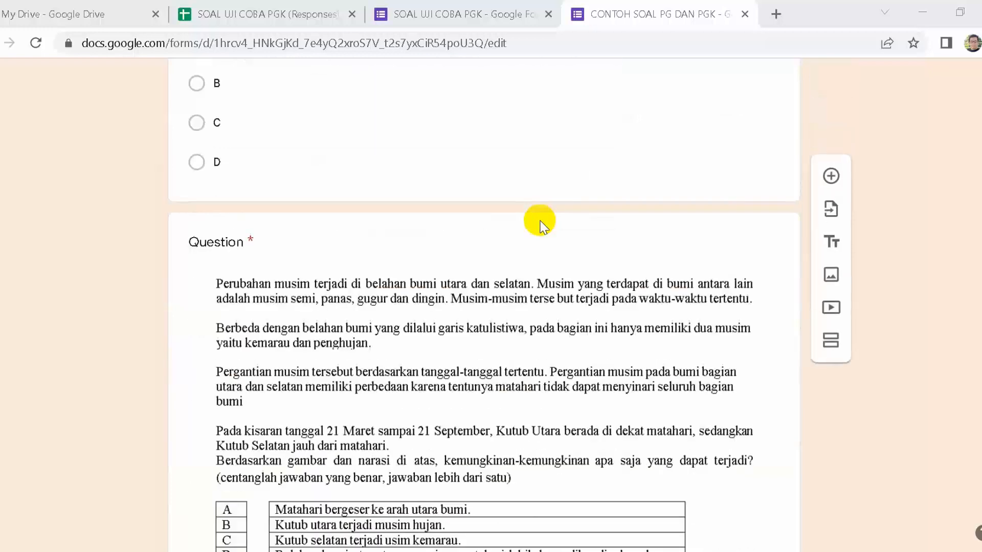
# - Review the checkbox questions on seasons, conventional biotechnology products, and element and compound pairs
pyautogui.scroll(-3, 541, 225)
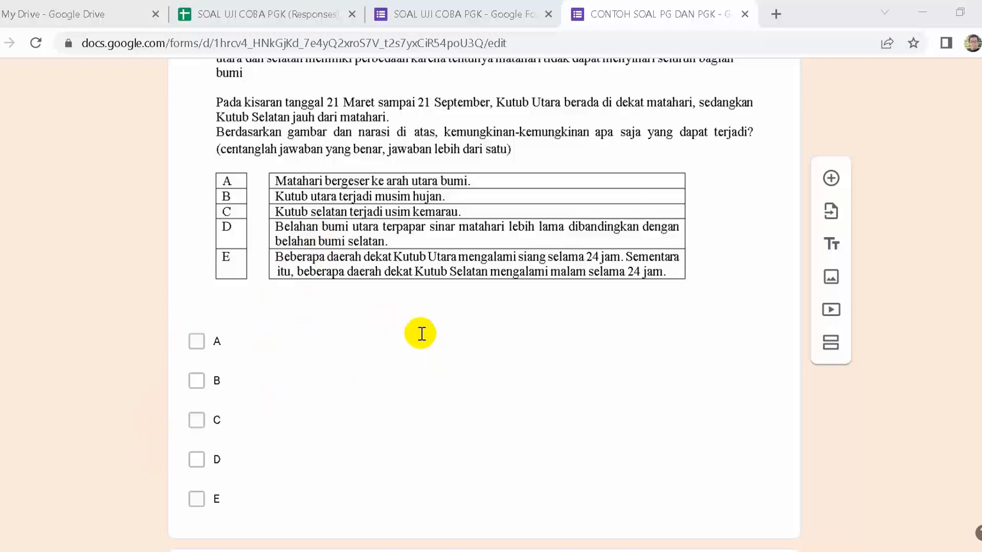
pyautogui.scroll(-6, 419, 332)
pyautogui.scroll(-6, 420, 335)
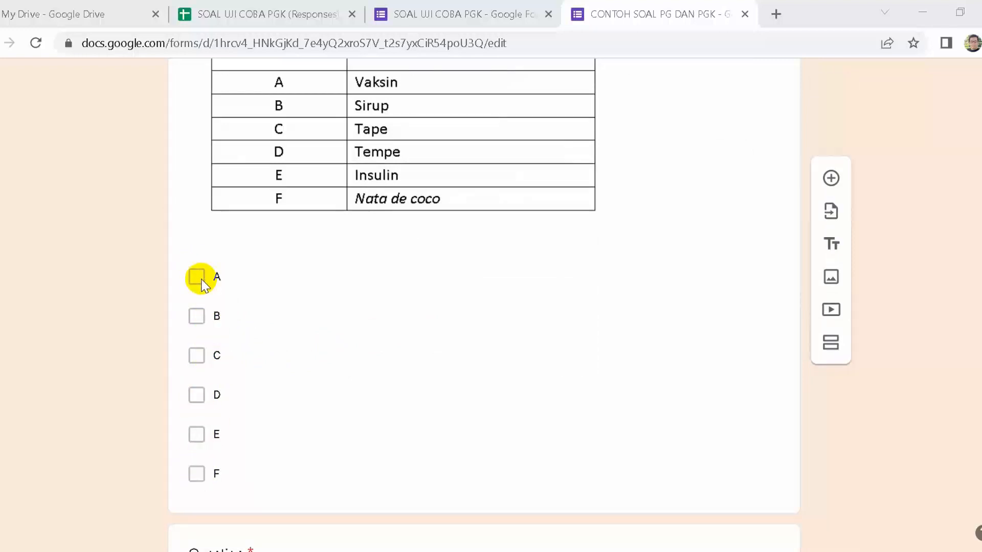
pyautogui.scroll(-3, 269, 317)
pyautogui.scroll(-6, 288, 396)
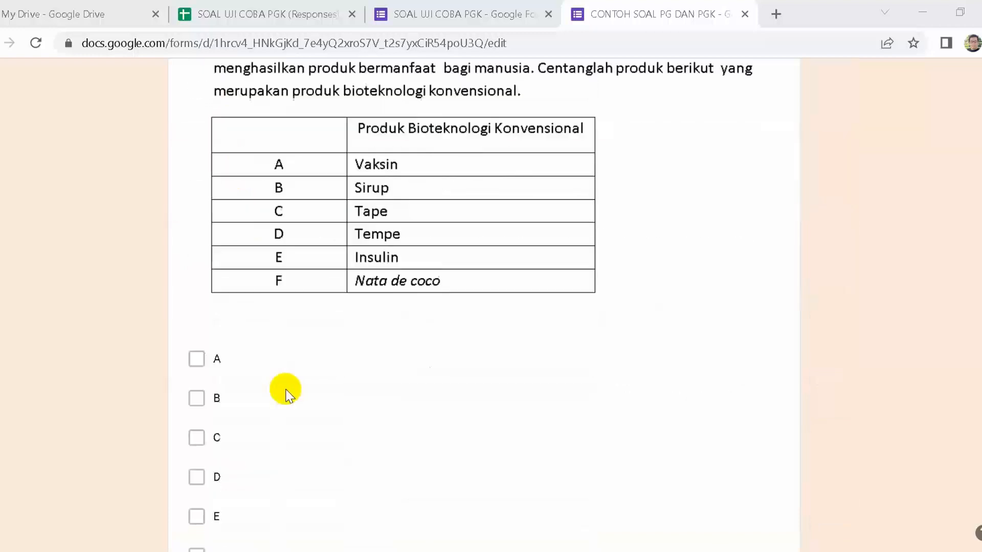
pyautogui.scroll(-3, 284, 396)
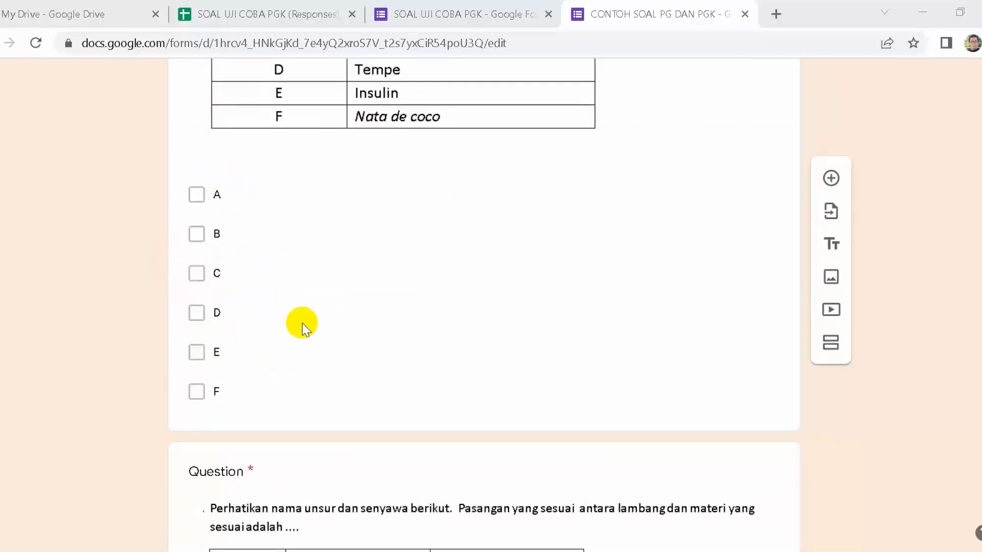
pyautogui.scroll(10, 303, 327)
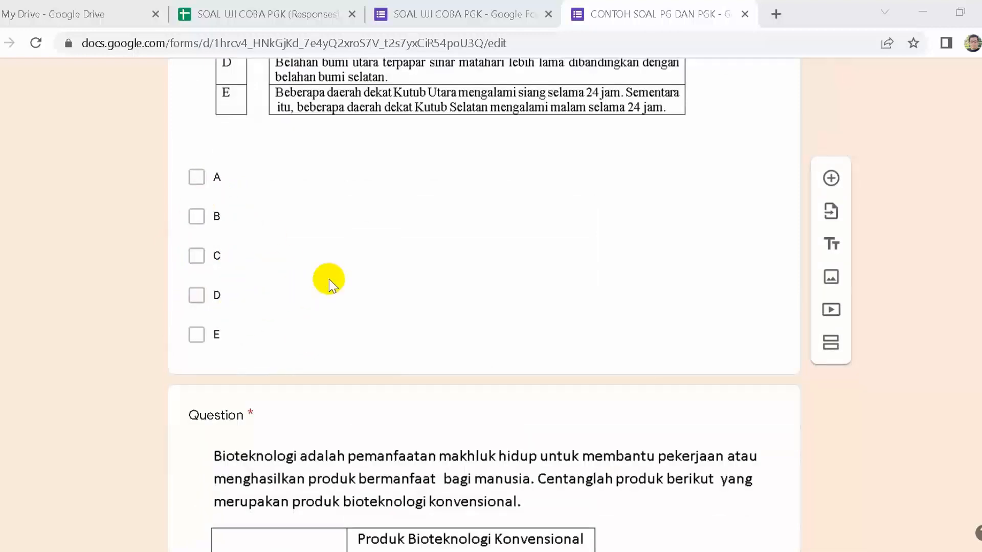
pyautogui.scroll(-14, 330, 279)
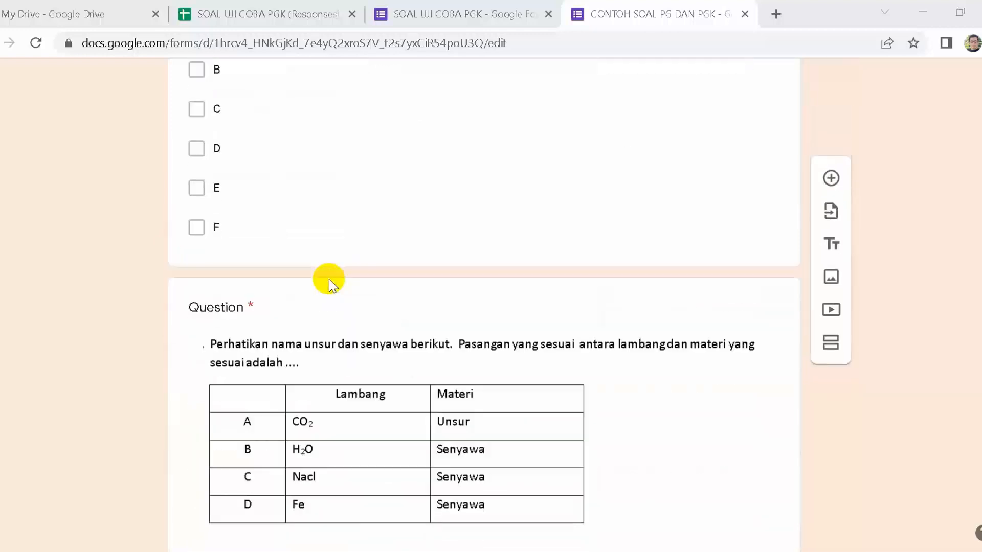
pyautogui.scroll(-5, 329, 279)
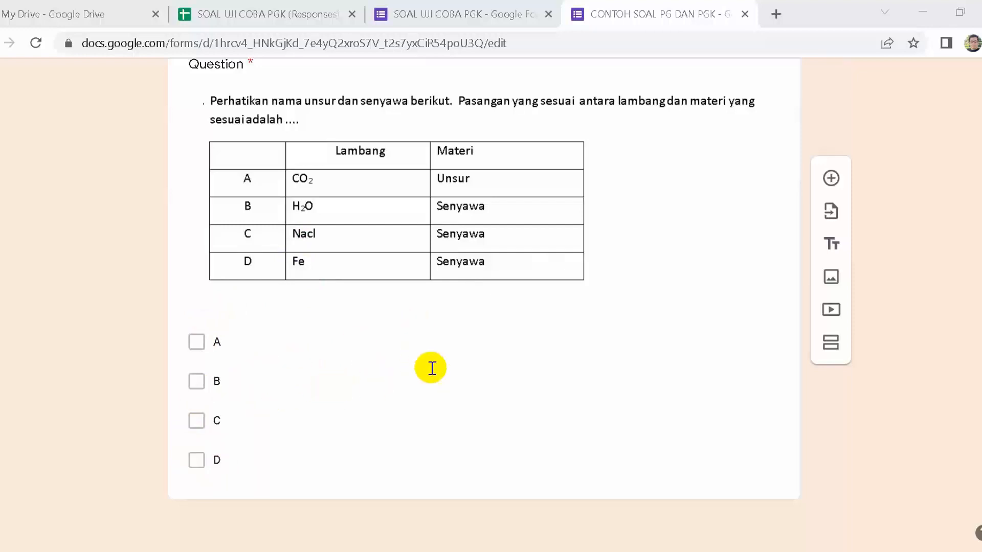
pyautogui.scroll(-15, 401, 350)
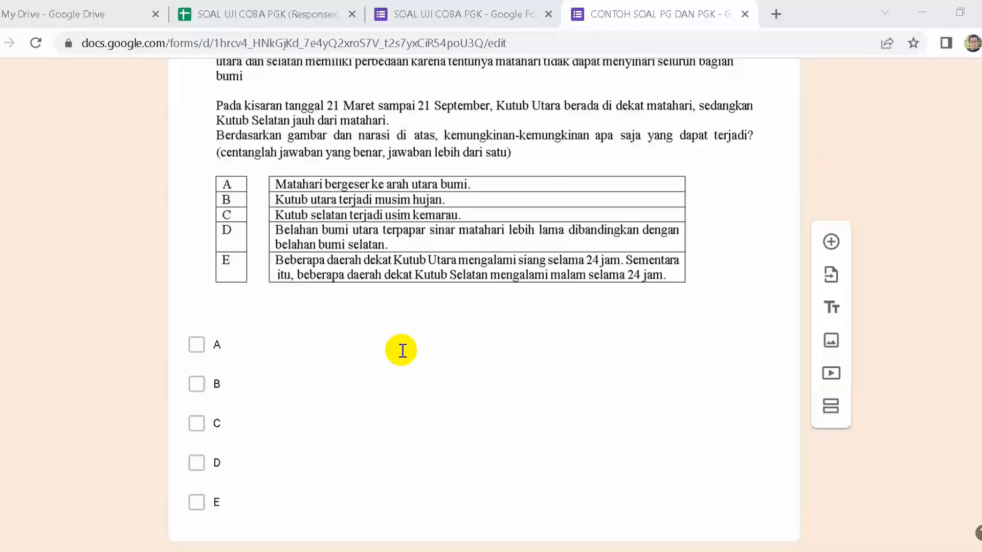
# - Change the food-web question's type to Checkboxes and check its answer options
pyautogui.scroll(20, 511, 275)
pyautogui.scroll(-20, 510, 275)
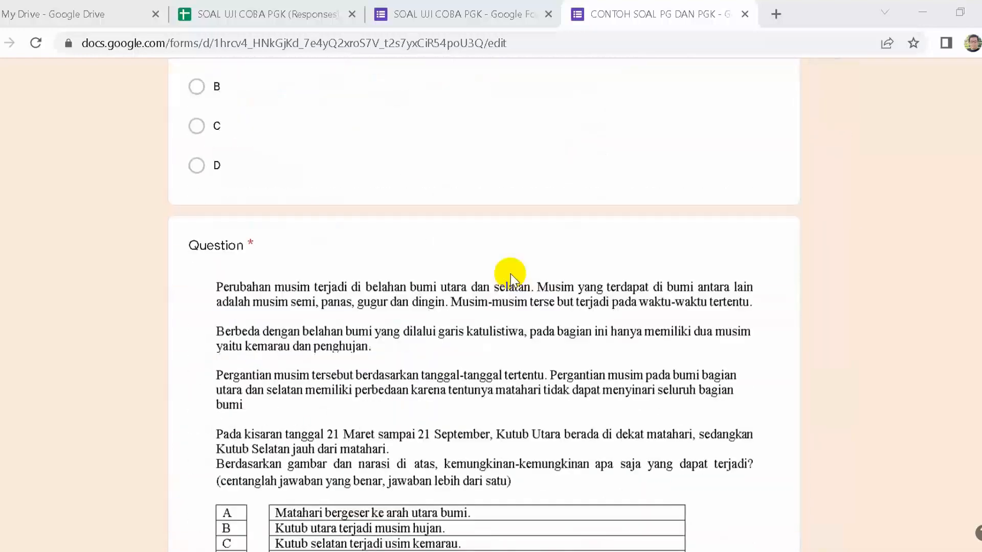
pyautogui.scroll(10, 513, 280)
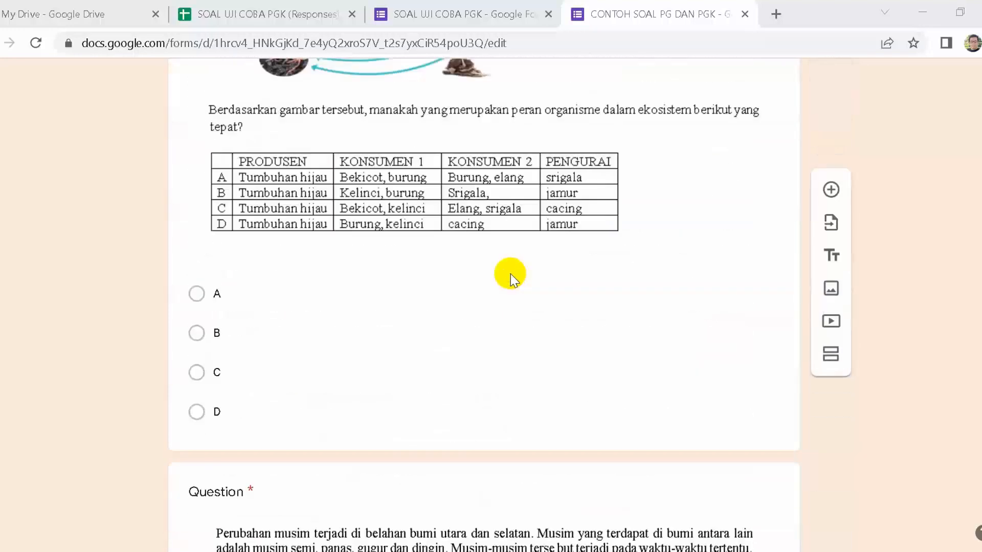
pyautogui.scroll(2, 510, 275)
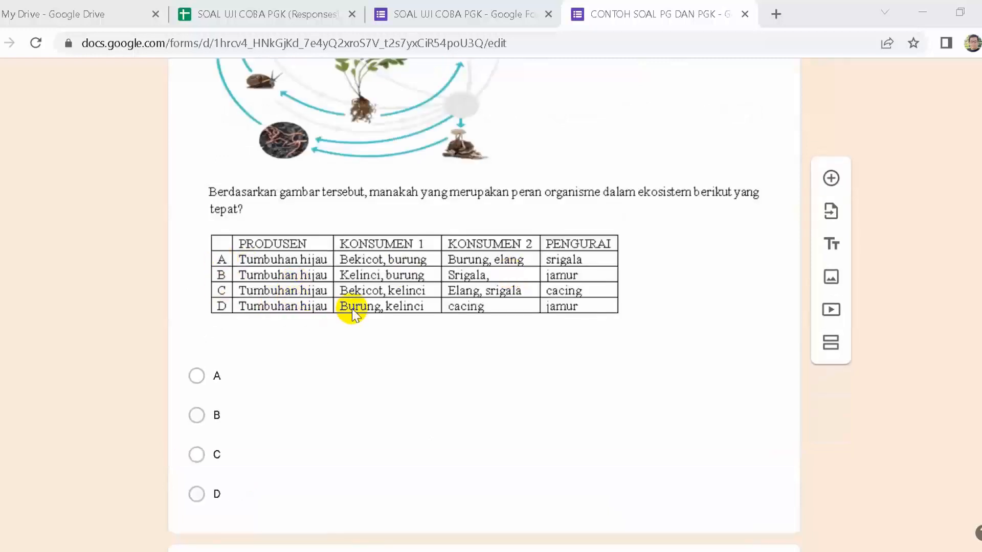
pyautogui.scroll(8, 528, 270)
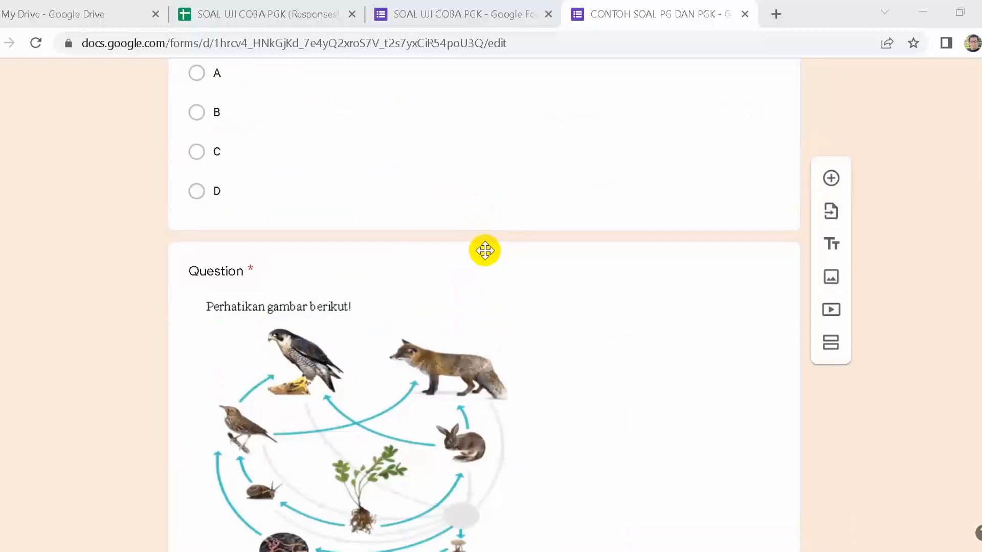
pyautogui.scroll(5, 484, 250)
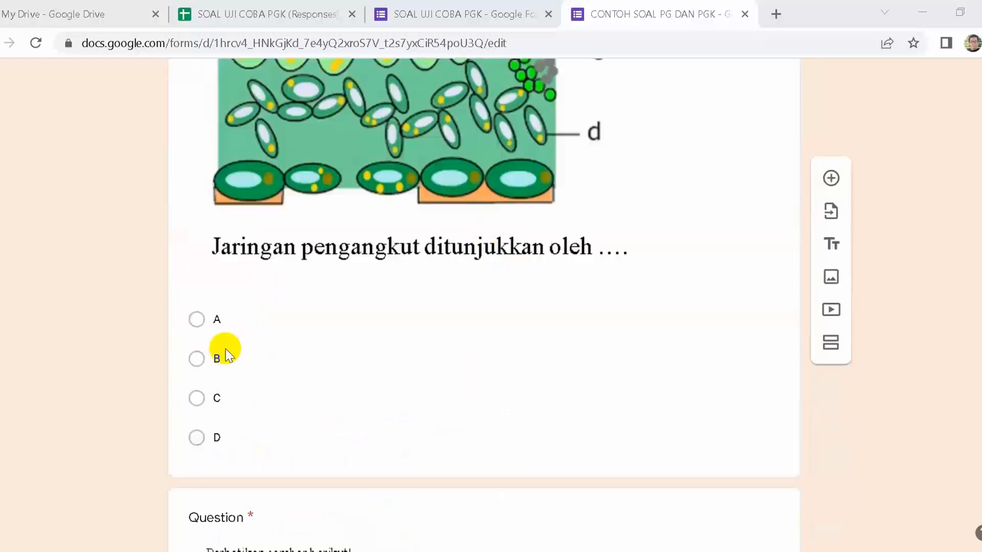
pyautogui.scroll(-6, 466, 333)
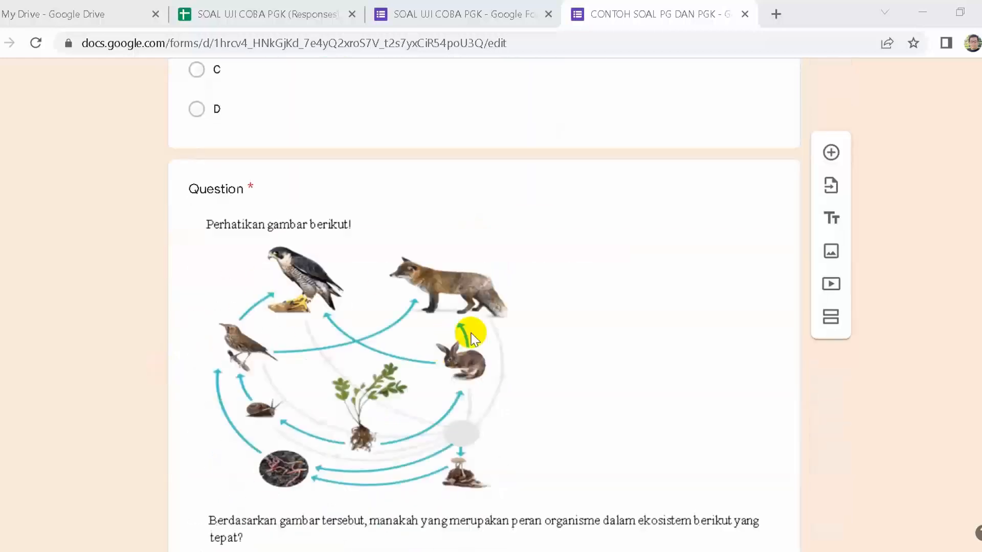
pyautogui.click(488, 171)
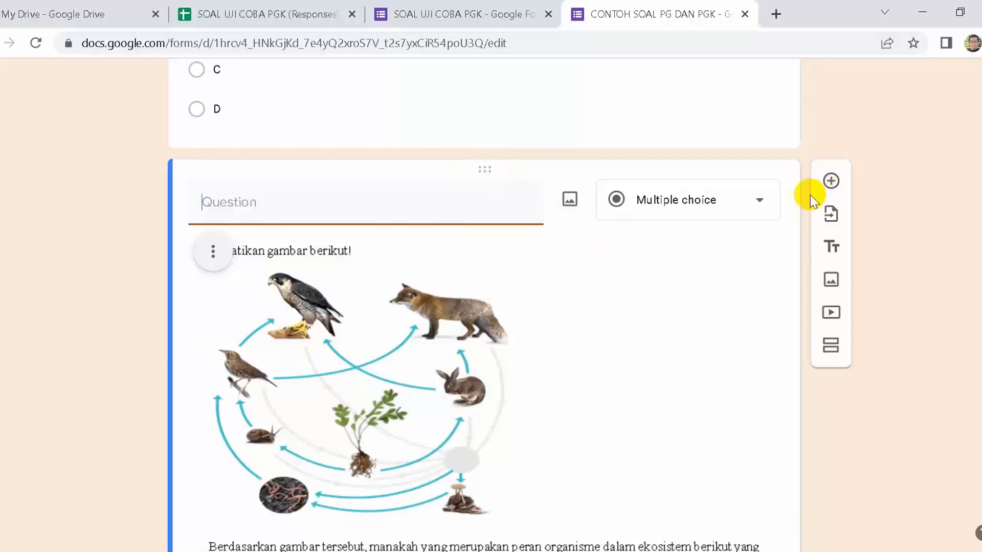
pyautogui.click(759, 206)
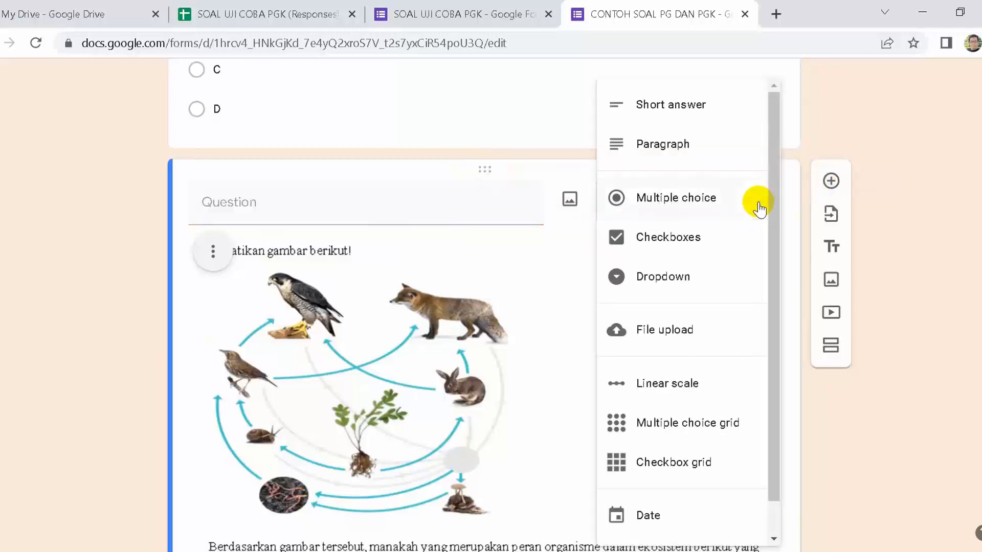
pyautogui.click(674, 236)
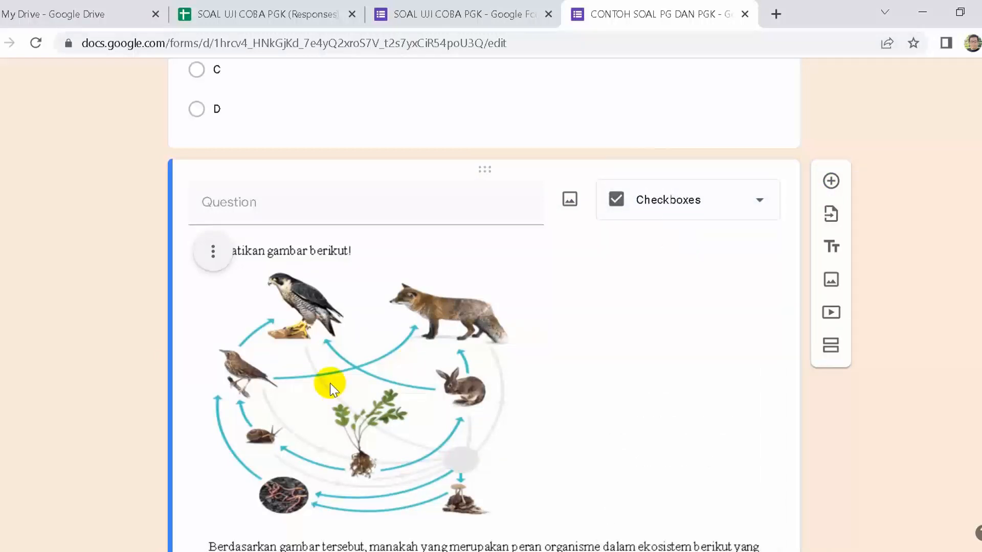
pyautogui.scroll(-8, 330, 383)
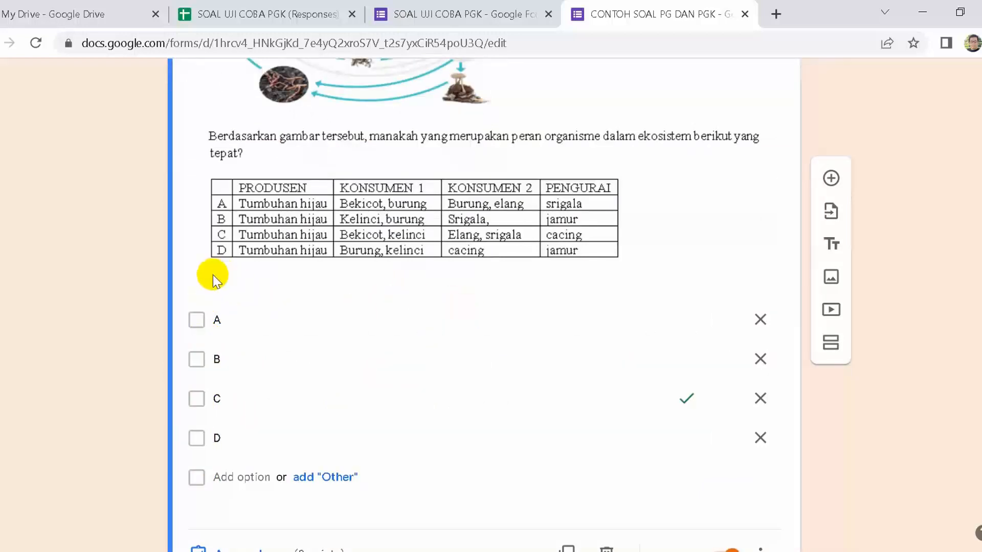
pyautogui.scroll(2, 653, 297)
pyautogui.scroll(8, 653, 297)
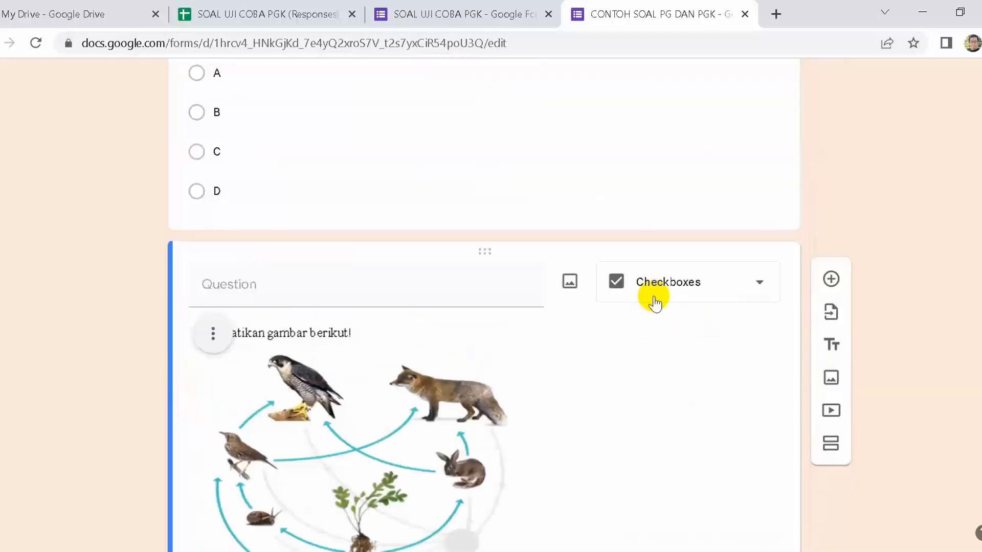
# - Switch the food-web question's type back to Multiple choice and check its answer options
pyautogui.click(757, 282)
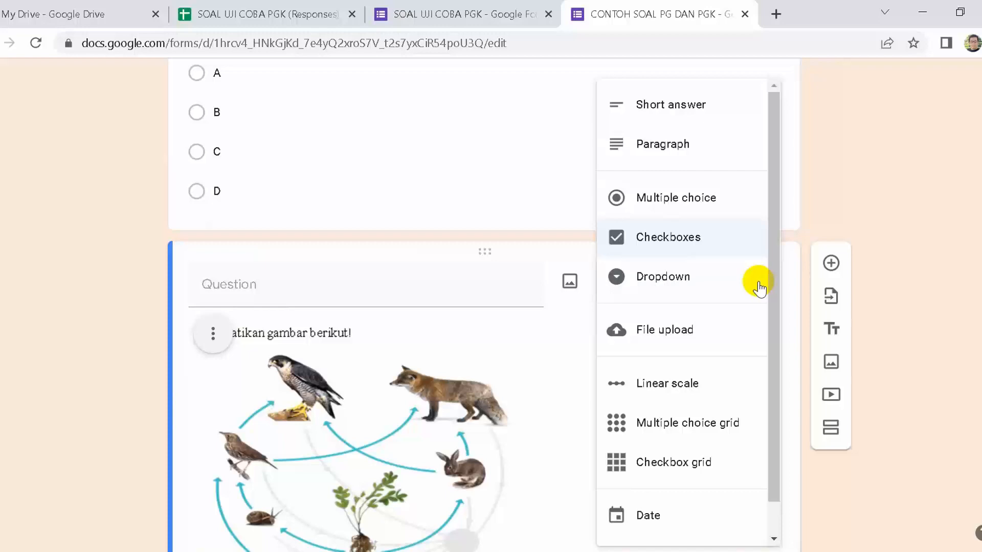
pyautogui.click(676, 200)
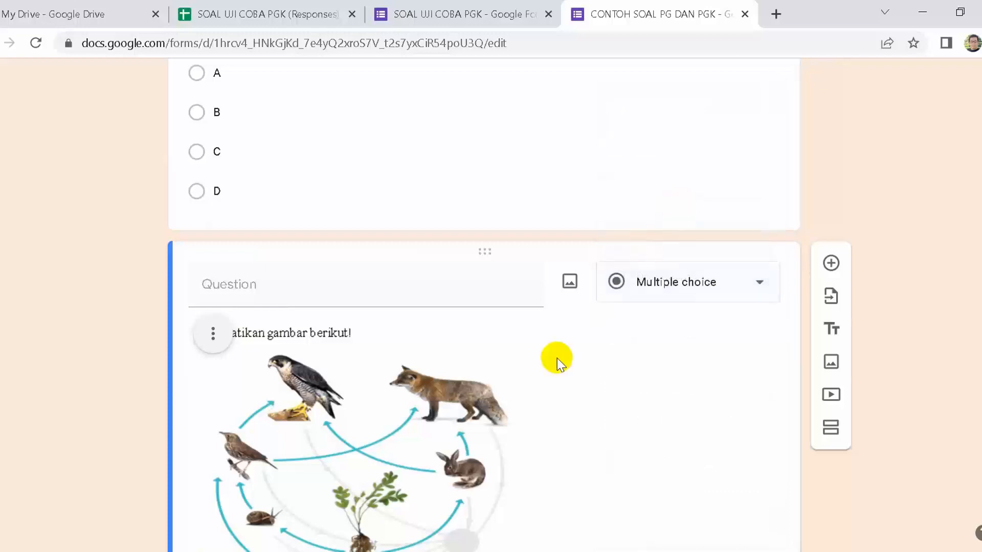
pyautogui.scroll(-12, 557, 358)
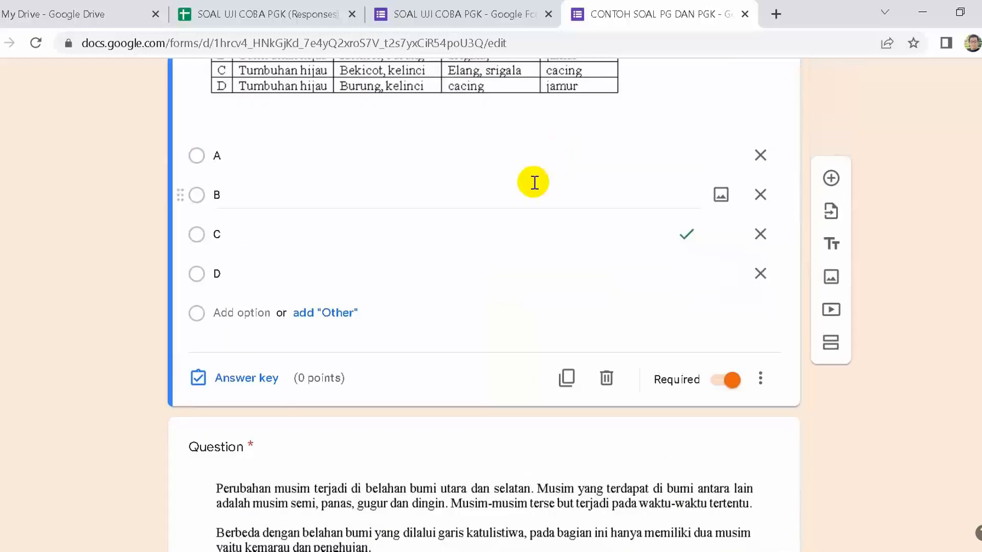
pyautogui.scroll(-8, 490, 225)
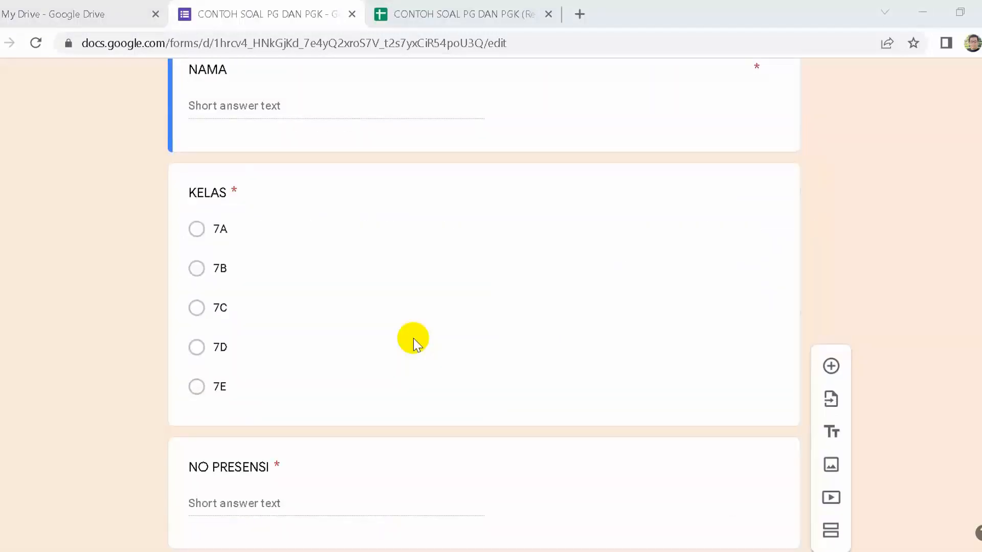
# - Open the seasons checkbox question for editing and examine which answer options are marked correct
pyautogui.scroll(-15, 413, 338)
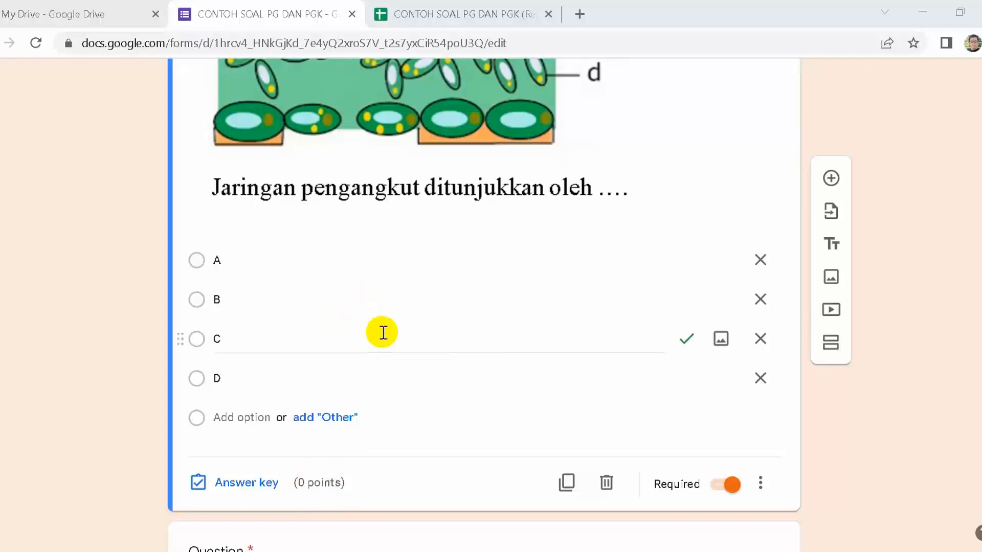
pyautogui.scroll(-10, 381, 333)
pyautogui.scroll(-15, 383, 332)
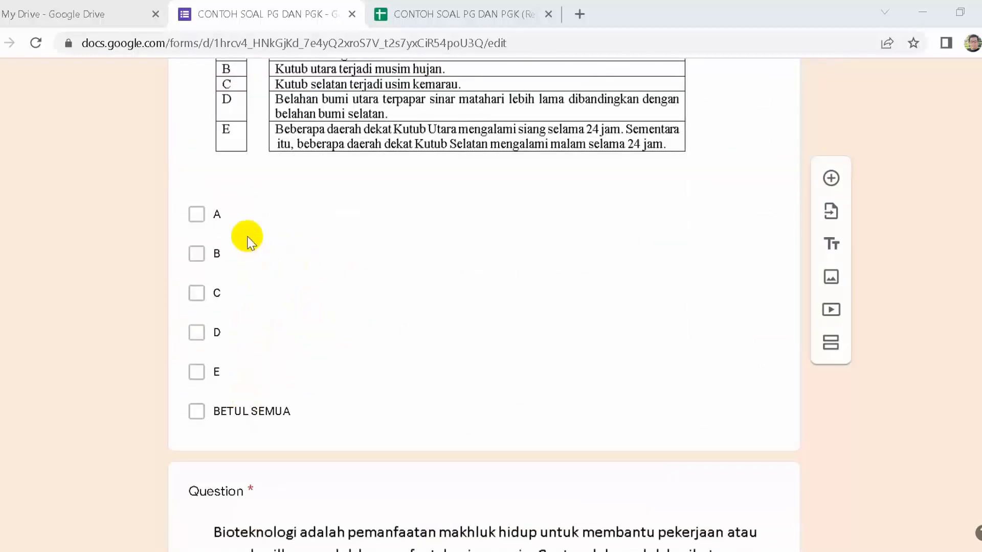
pyautogui.click(528, 206)
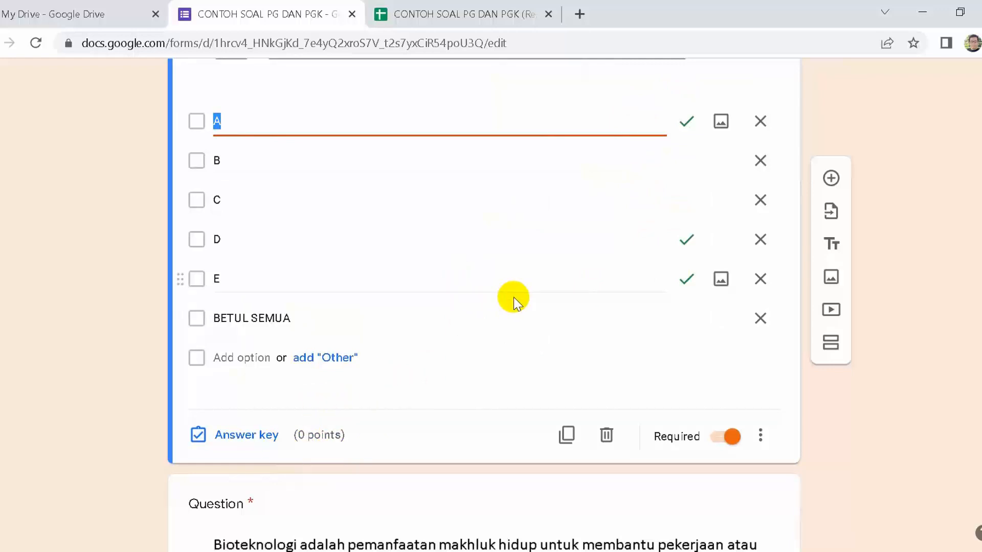
# - Compare the single-answer questions with the seasons checkbox question, and check the first score formula in the SKORING sheet of the responses spreadsheet
pyautogui.scroll(15, 513, 297)
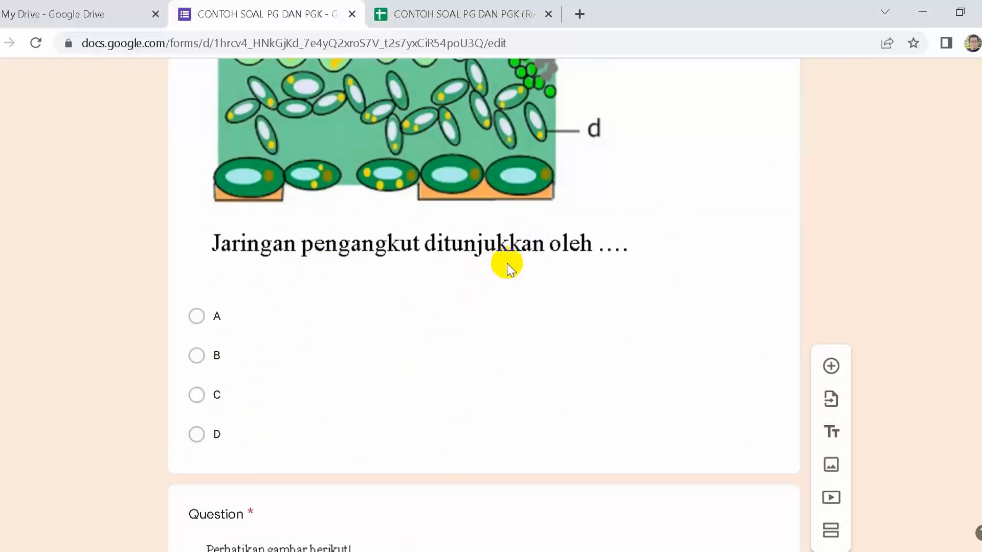
pyautogui.scroll(-10, 508, 269)
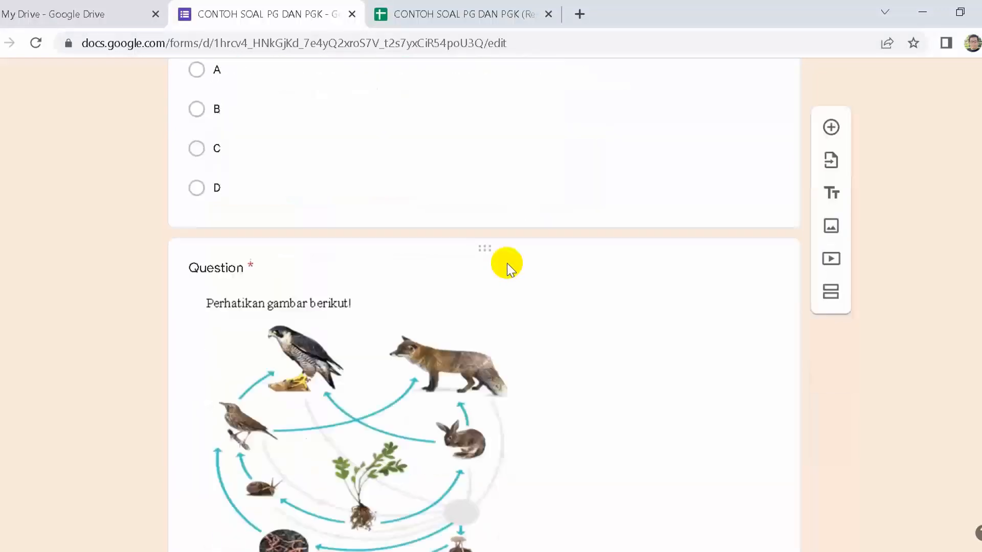
pyautogui.scroll(-5, 506, 267)
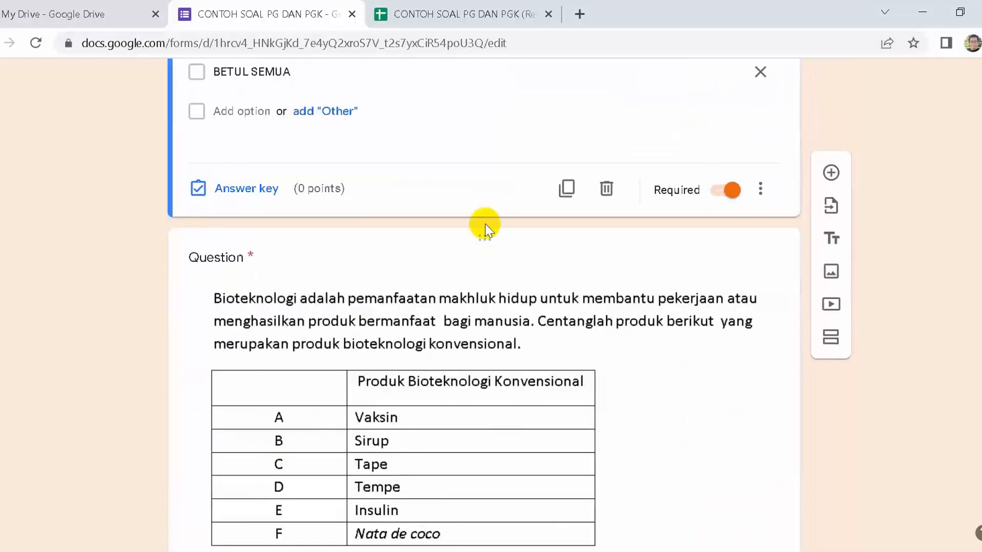
pyautogui.scroll(5, 482, 223)
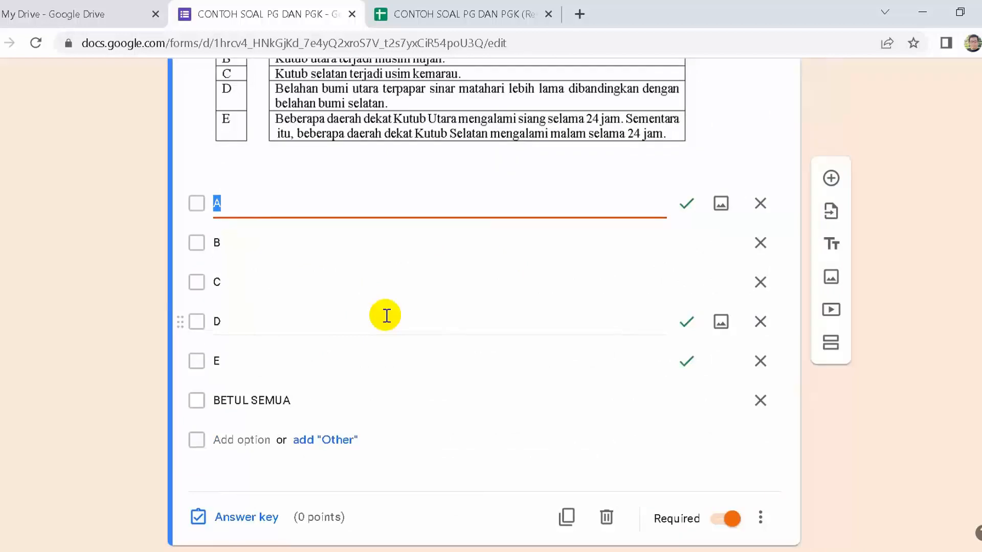
pyautogui.scroll(-5, 385, 316)
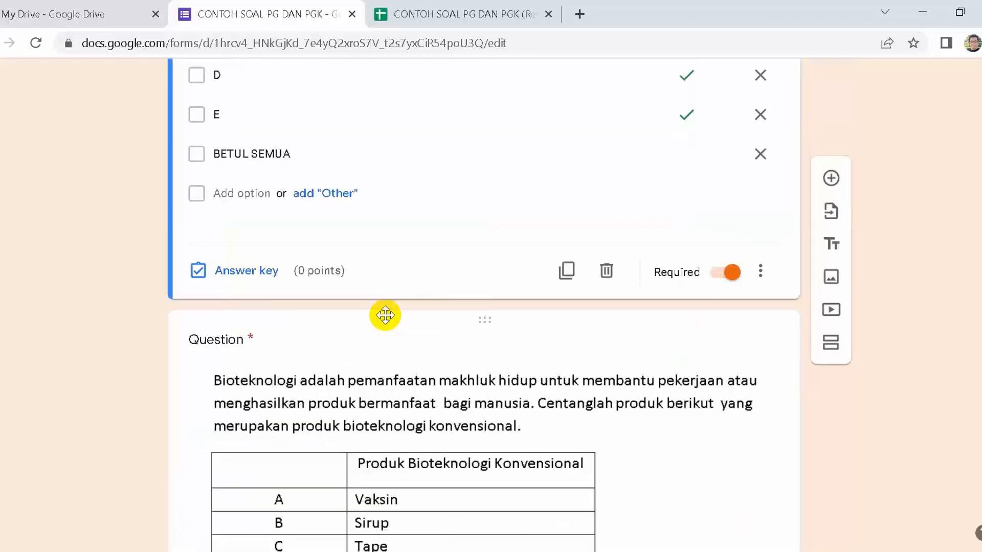
pyautogui.click(445, 14)
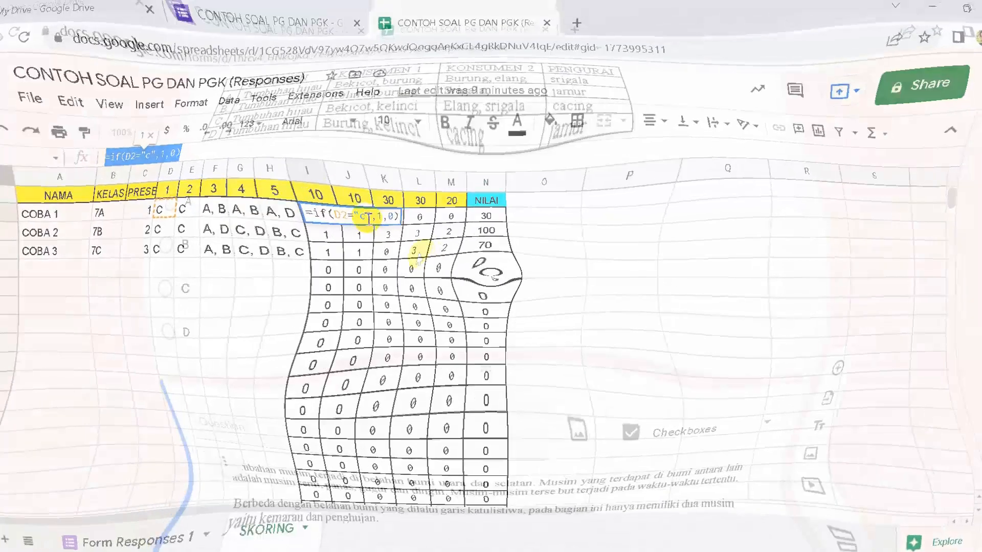
# - Review the statements and answer options of the checkbox questions on seasons, conventional biotechnology products, and element and compound pairs in the form
pyautogui.scroll(-10, 424, 254)
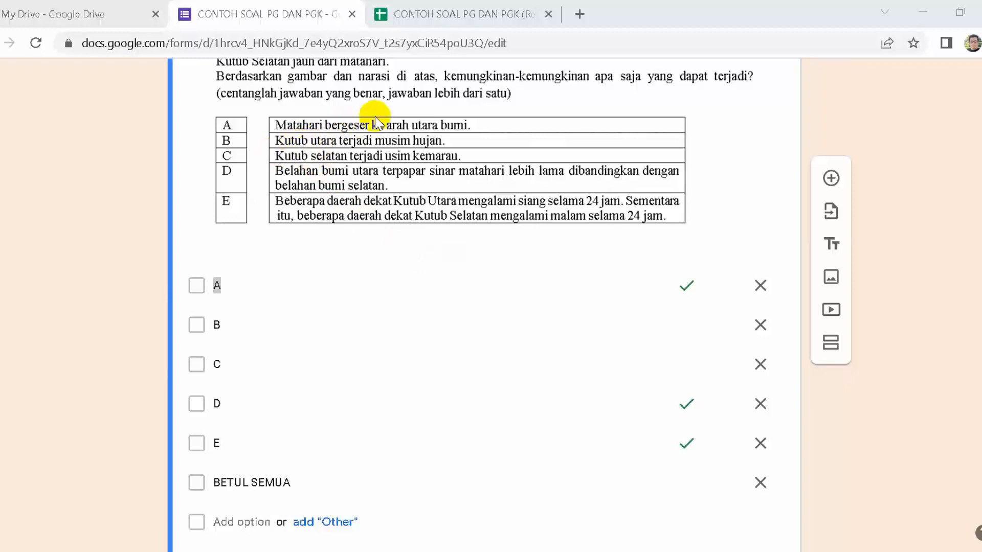
pyautogui.scroll(3, 384, 182)
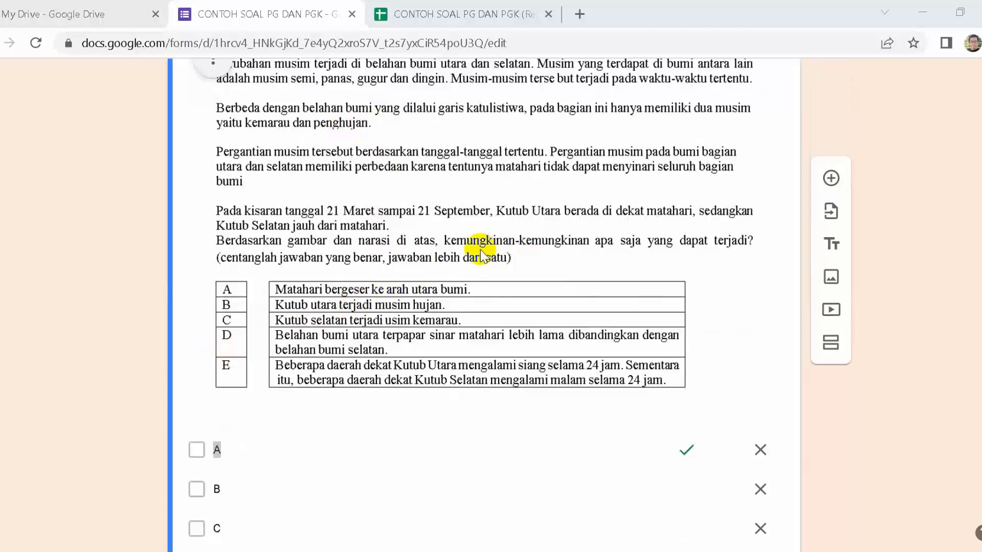
pyautogui.scroll(-3, 449, 199)
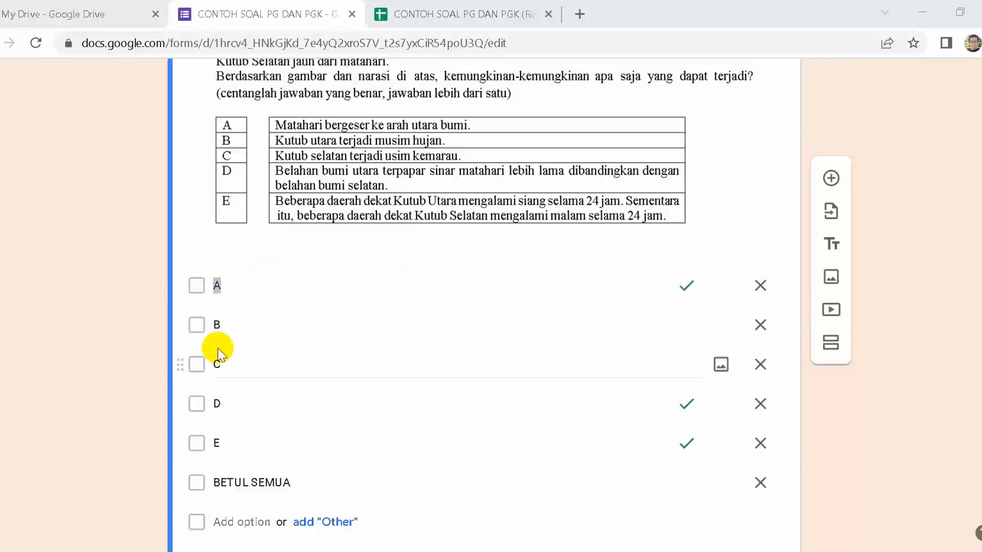
pyautogui.scroll(-10, 388, 372)
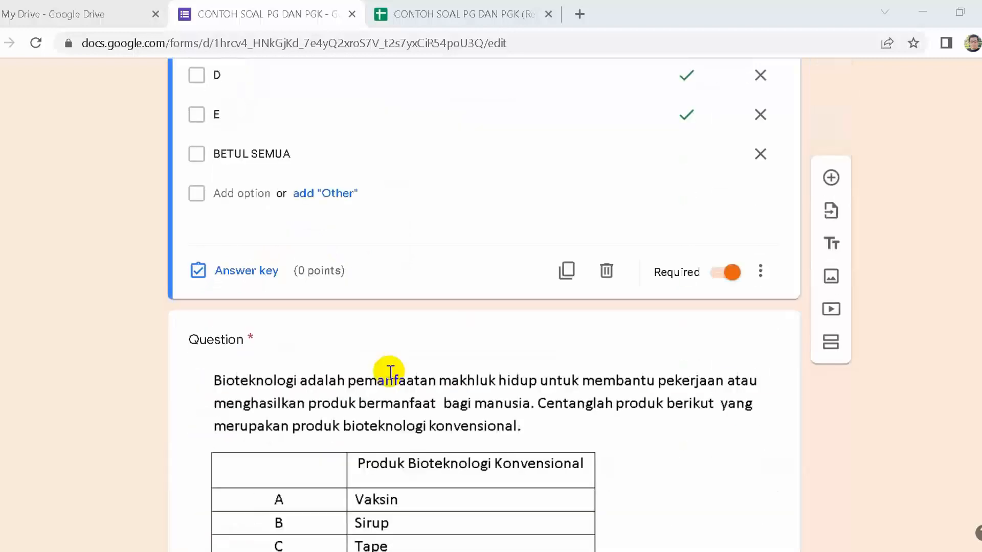
pyautogui.scroll(-3, 278, 369)
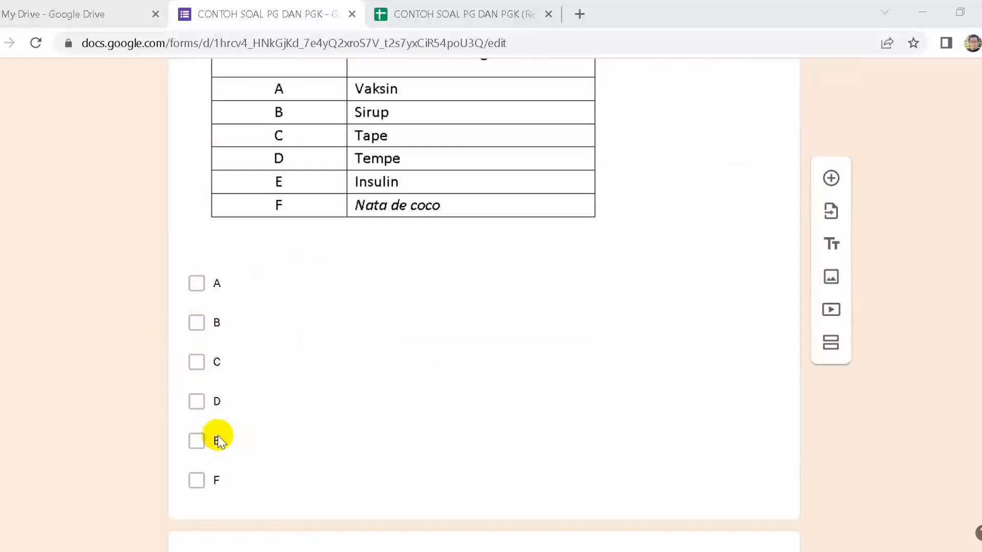
pyautogui.scroll(-9, 447, 267)
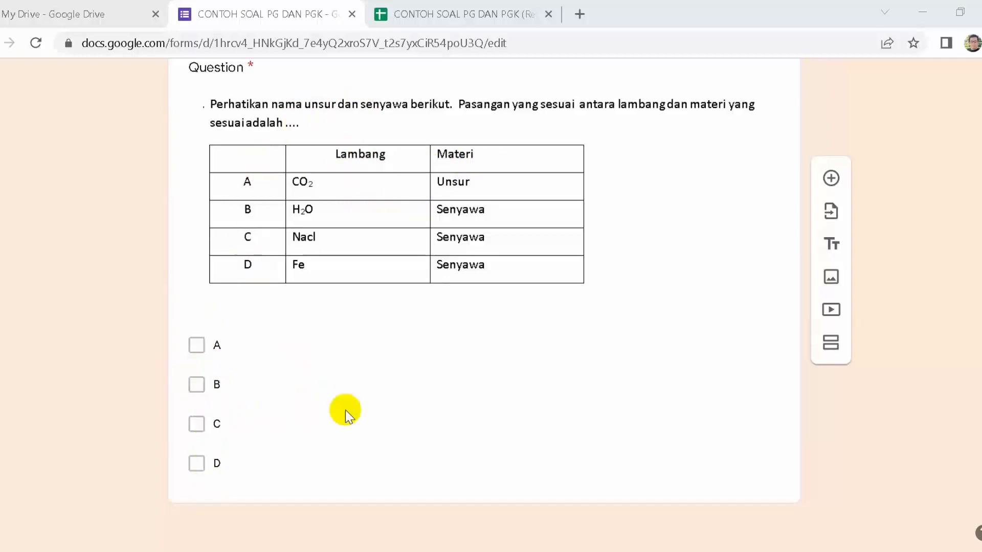
pyautogui.scroll(3, 420, 388)
pyautogui.scroll(10, 269, 467)
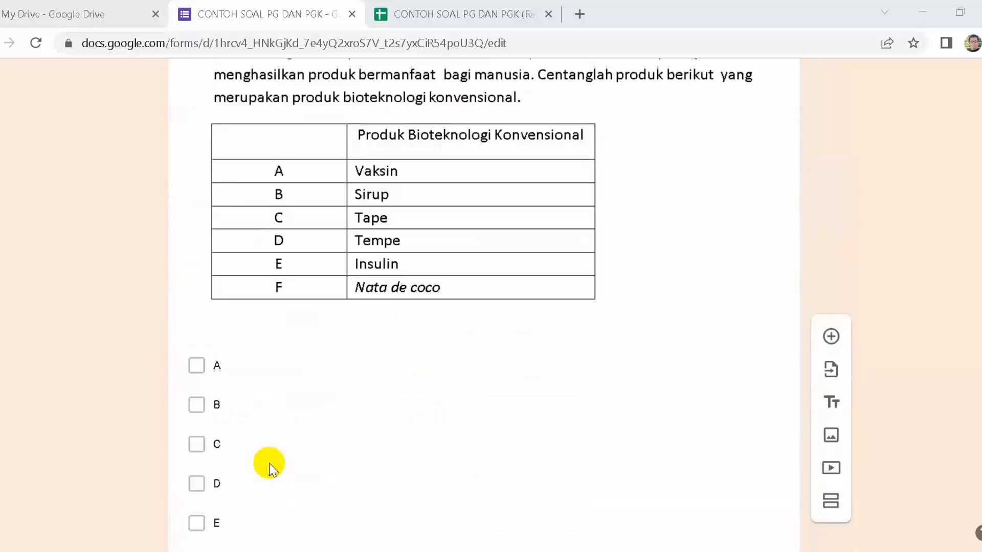
pyautogui.scroll(10, 440, 326)
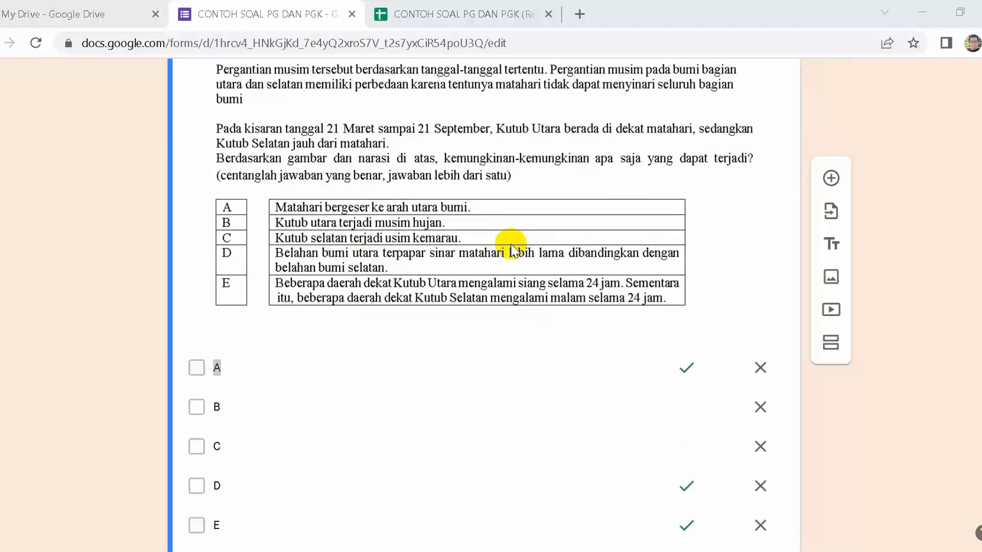
pyautogui.scroll(-3, 215, 399)
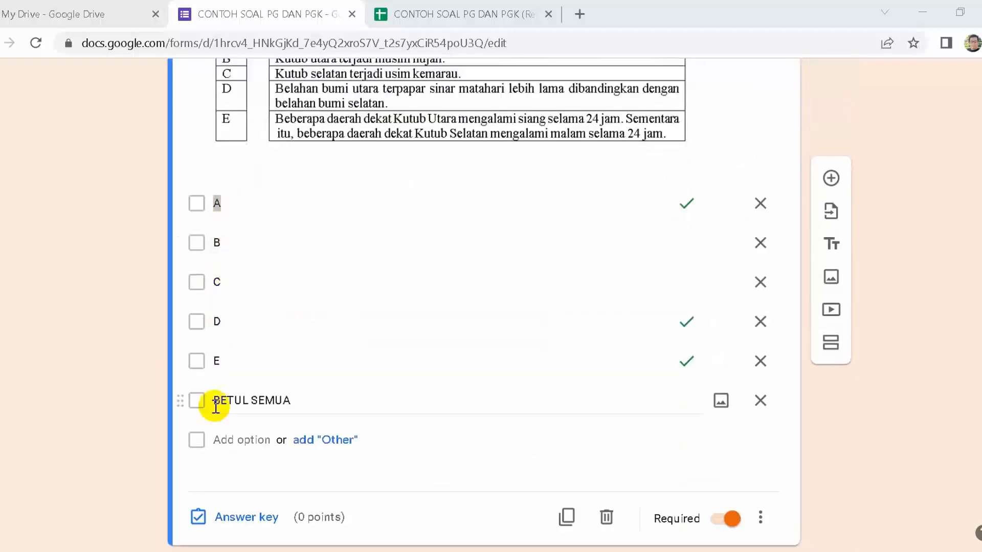
pyautogui.scroll(-10, 241, 351)
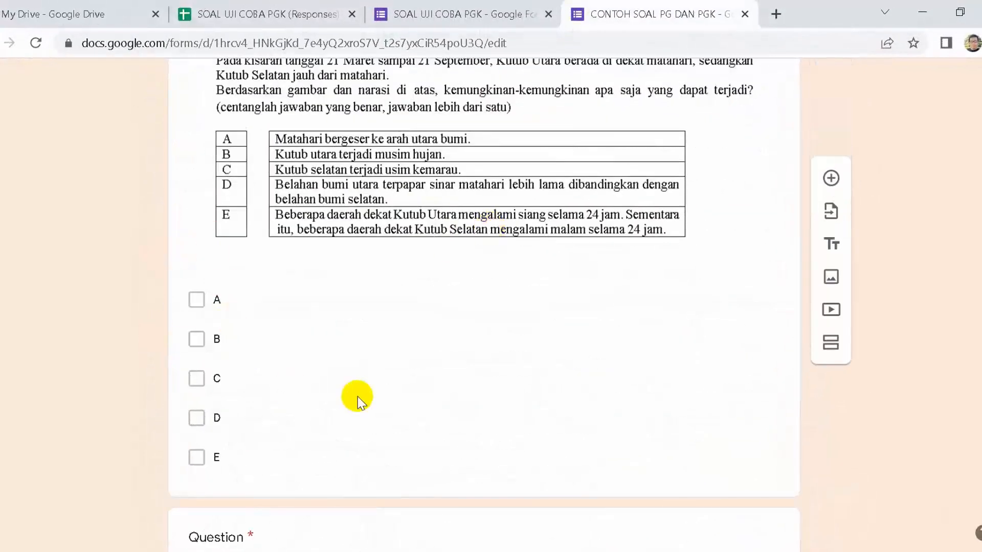
# - Create a new spreadsheet as the destination for the form's responses
pyautogui.scroll(-15, 358, 401)
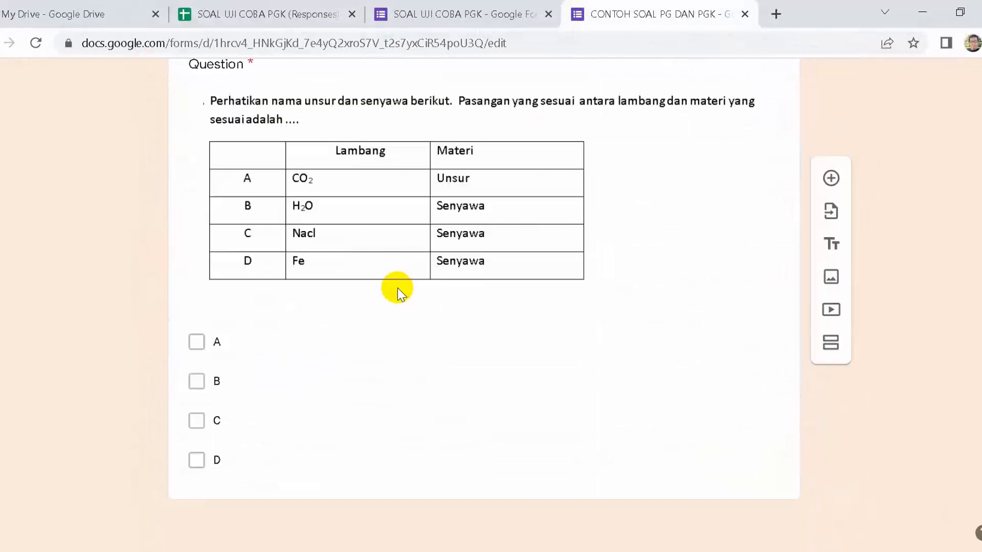
pyautogui.scroll(20, 397, 288)
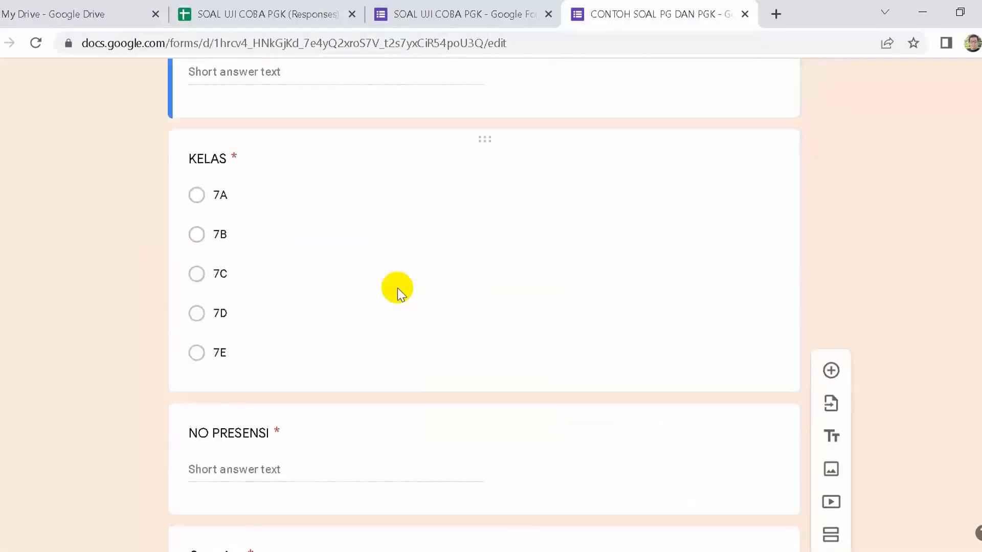
pyautogui.scroll(5, 397, 287)
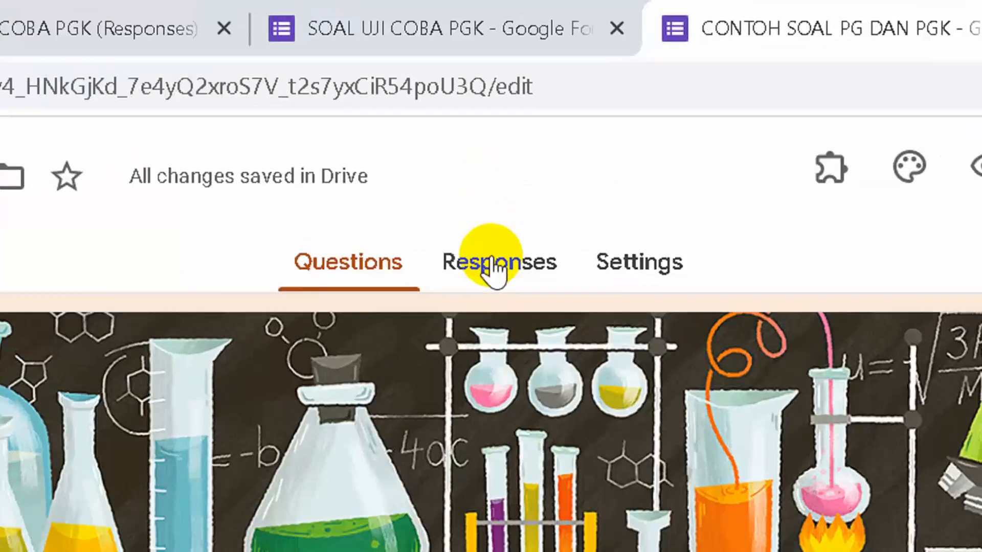
pyautogui.click(493, 263)
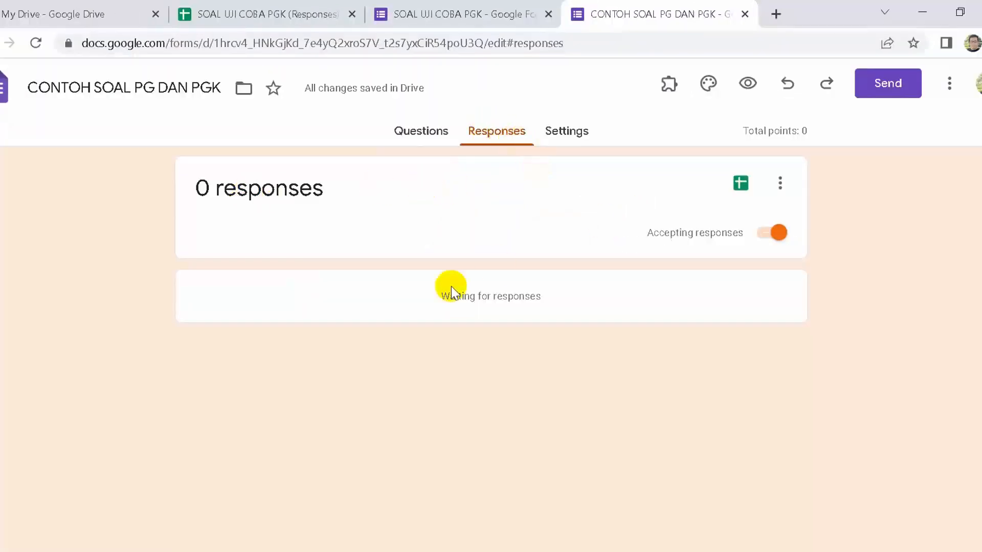
pyautogui.click(740, 186)
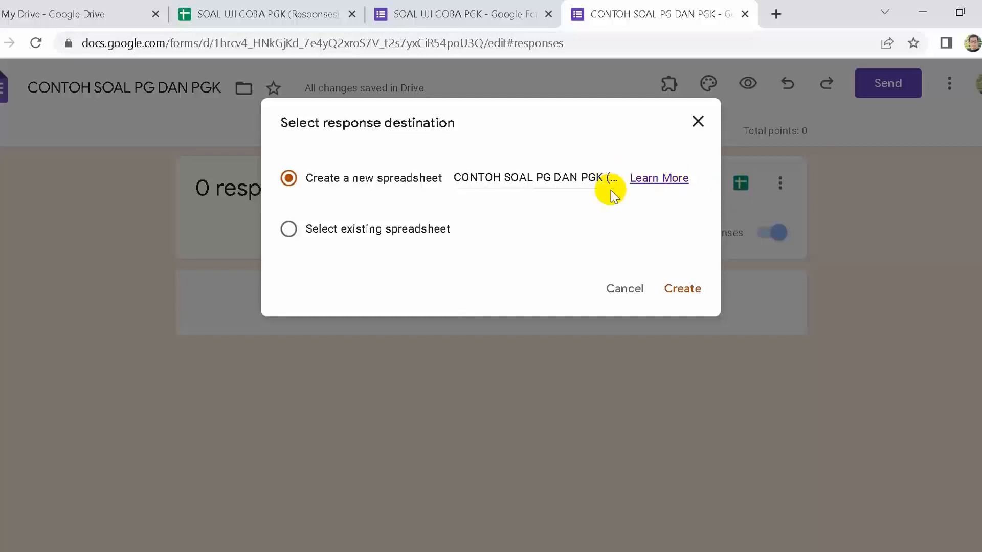
pyautogui.click(700, 290)
pyautogui.click(700, 291)
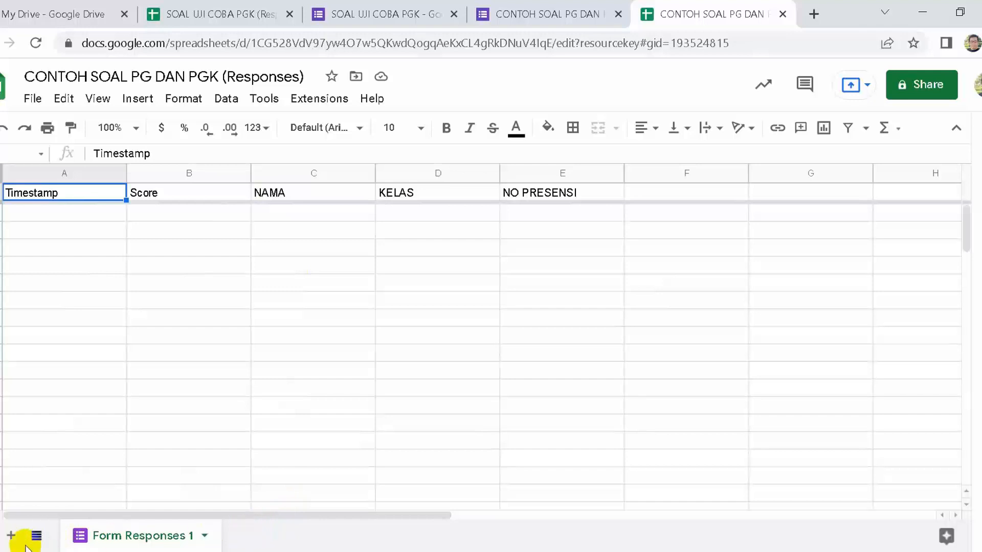
# - Add a second sheet to the responses spreadsheet and name it SKORING
pyautogui.click(11, 535)
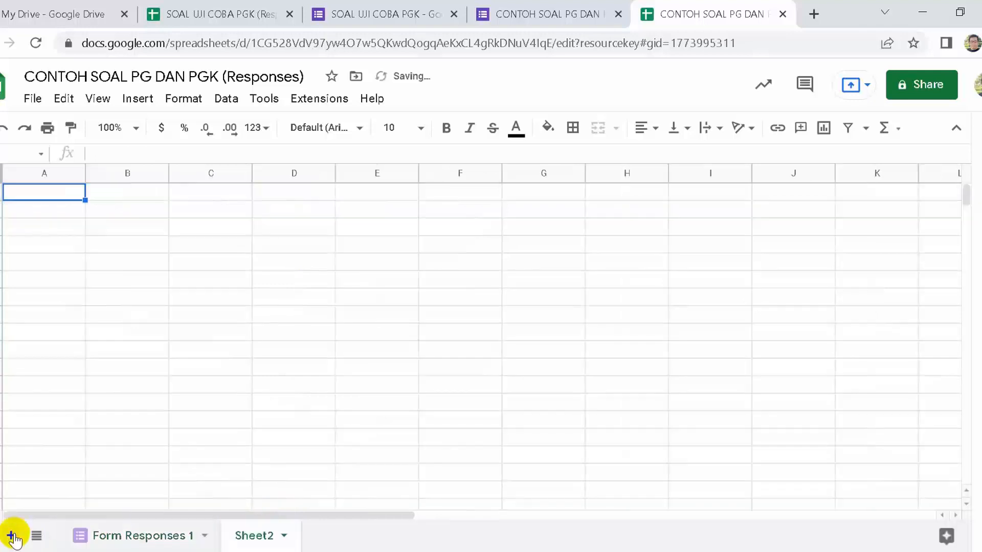
pyautogui.rightClick(249, 541)
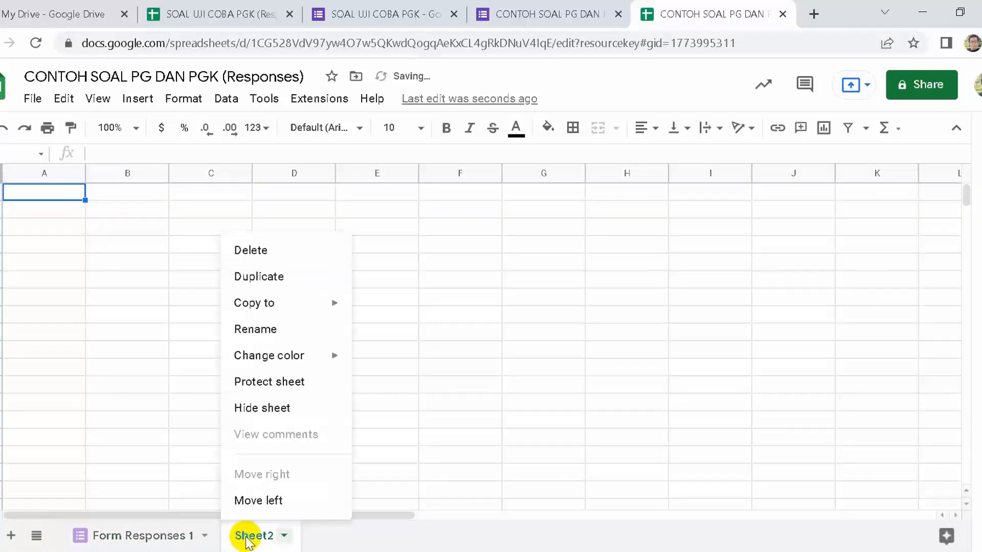
pyautogui.click(280, 329)
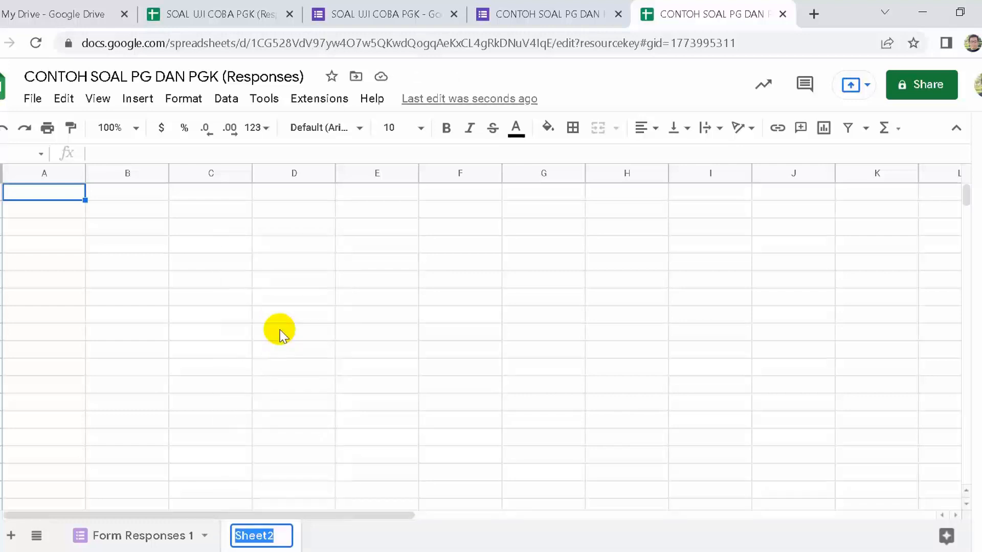
pyautogui.write('S')
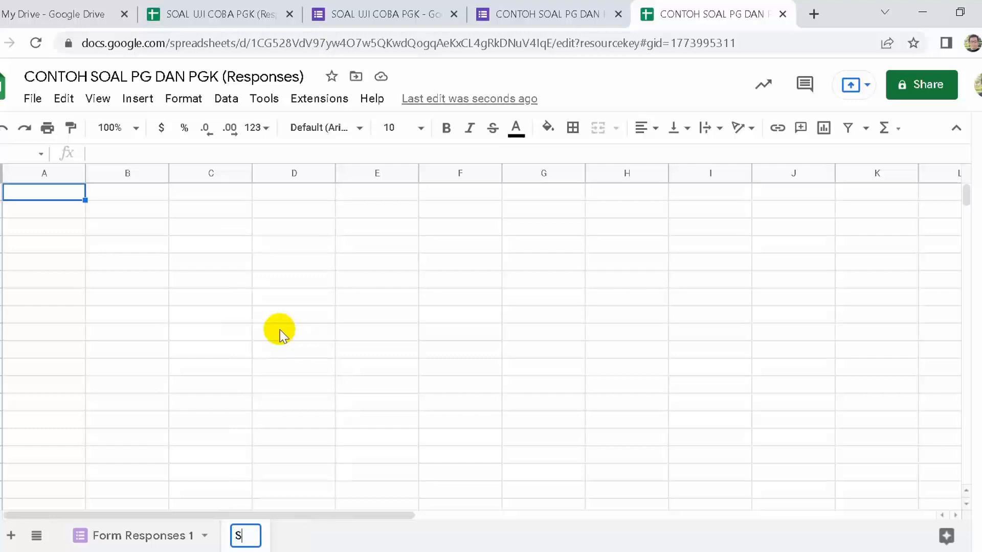
pyautogui.write('KORING')
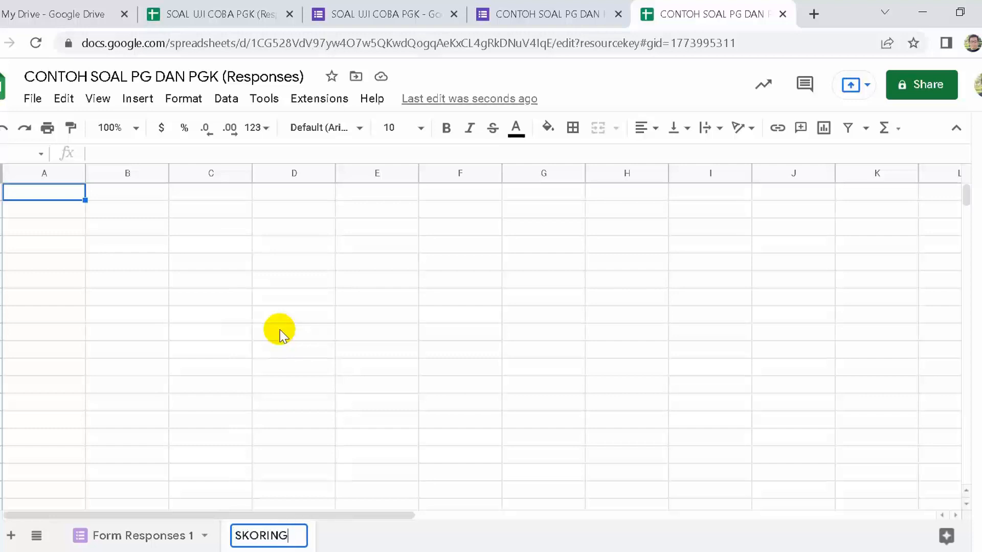
pyautogui.press('Return')
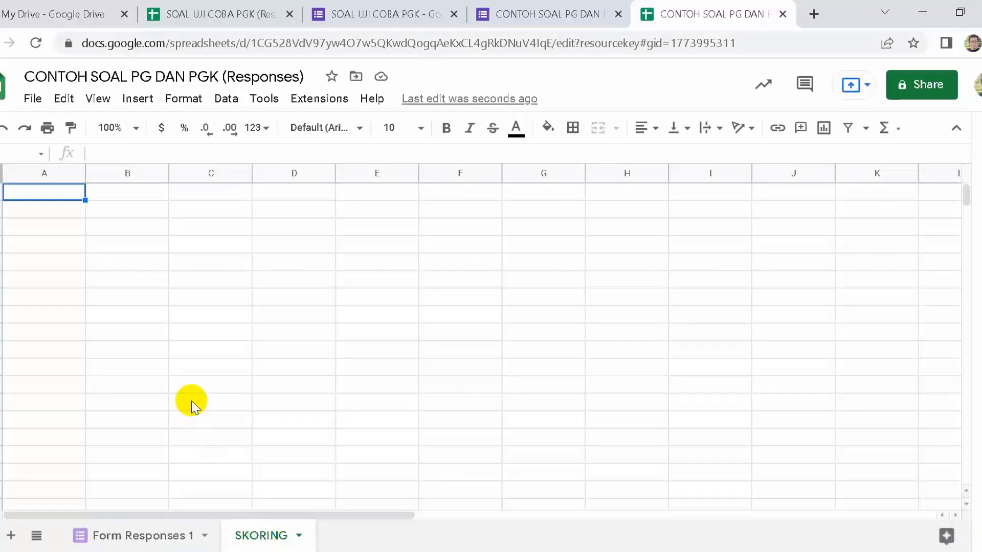
# - Examine the header row of the Form Responses 1 sheet, including the NAMA, KELAS and NO PRESENSI columns and the columns after them
pyautogui.click(151, 537)
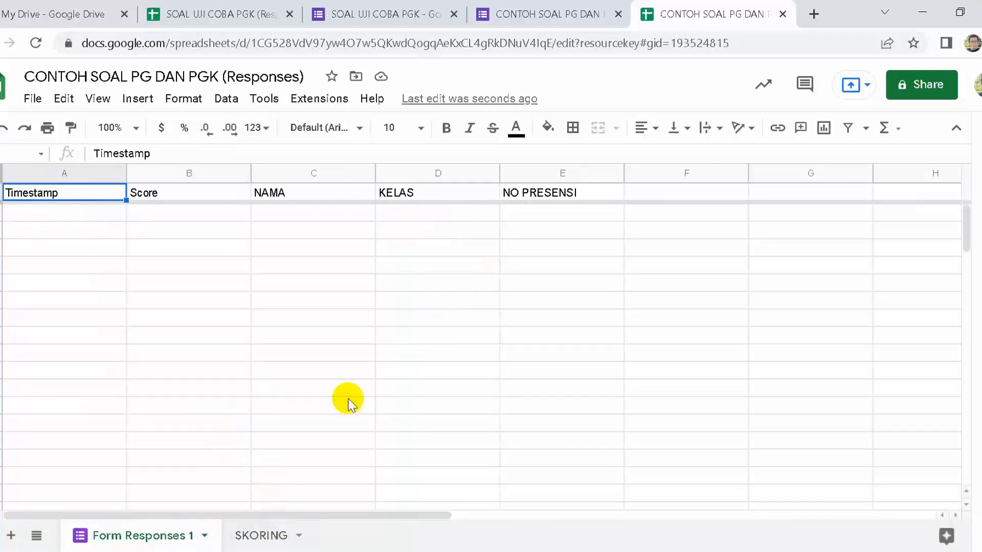
pyautogui.click(418, 194)
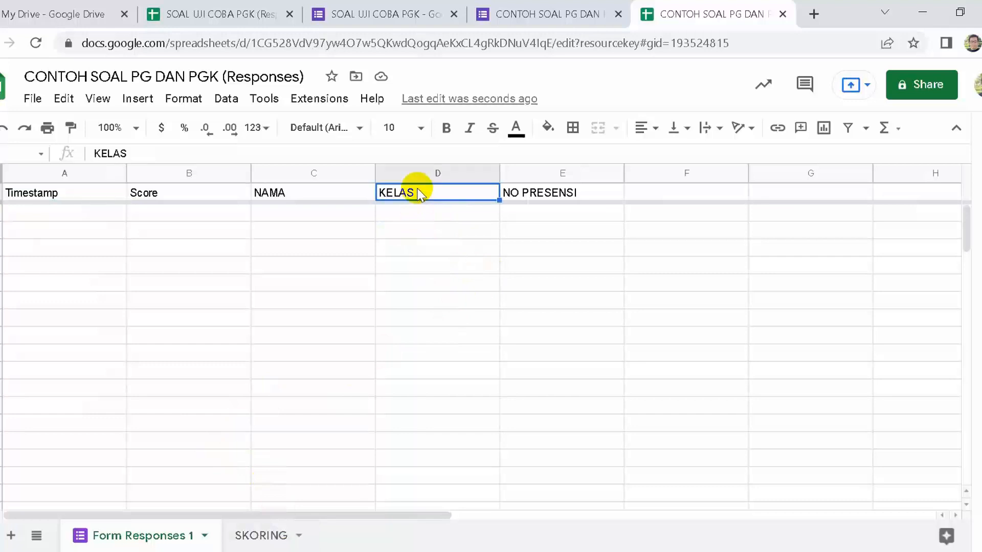
pyautogui.press('Left')
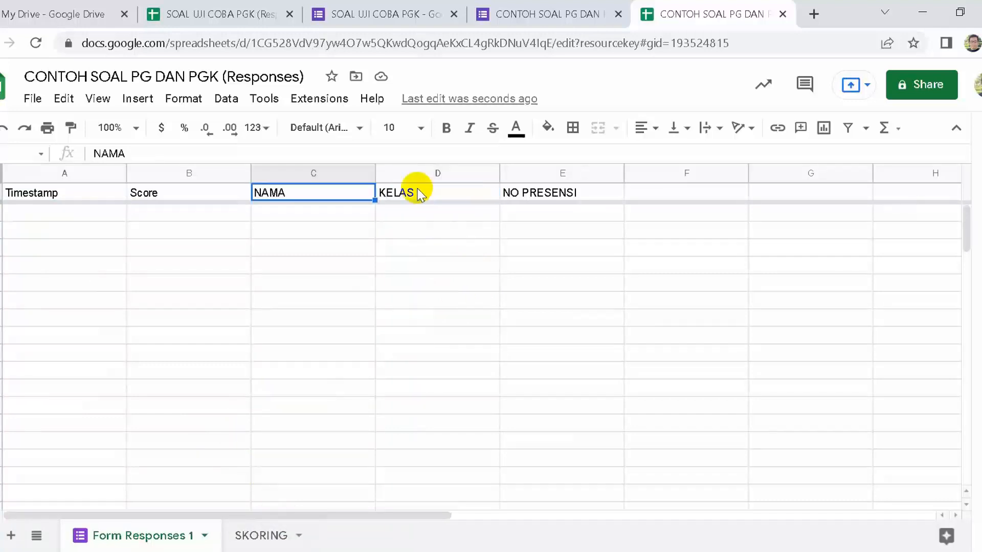
pyautogui.press('Right')
pyautogui.press('Right')
pyautogui.press('Right')
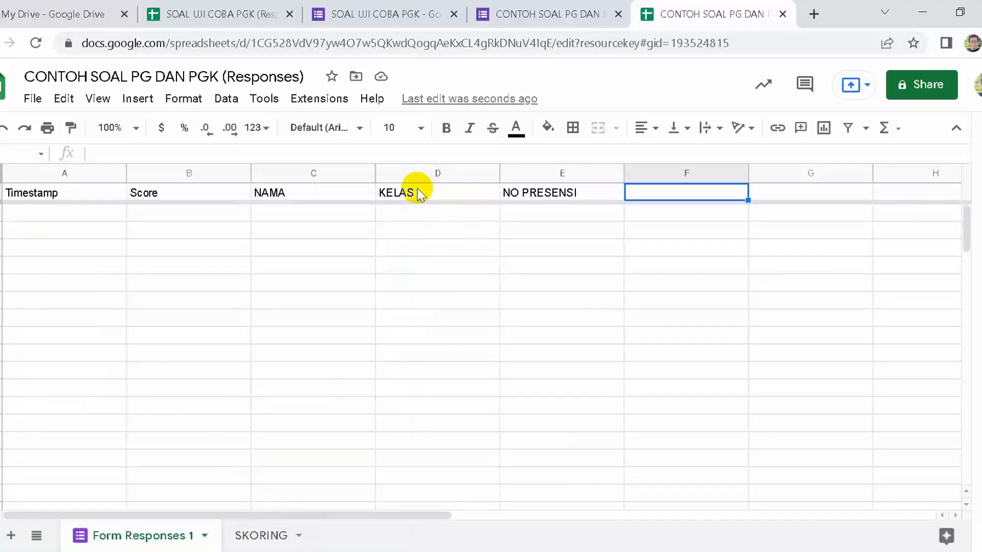
pyautogui.press('Right')
pyautogui.press('Right')
pyautogui.press('Right')
pyautogui.press('Right')
pyautogui.press('Left')
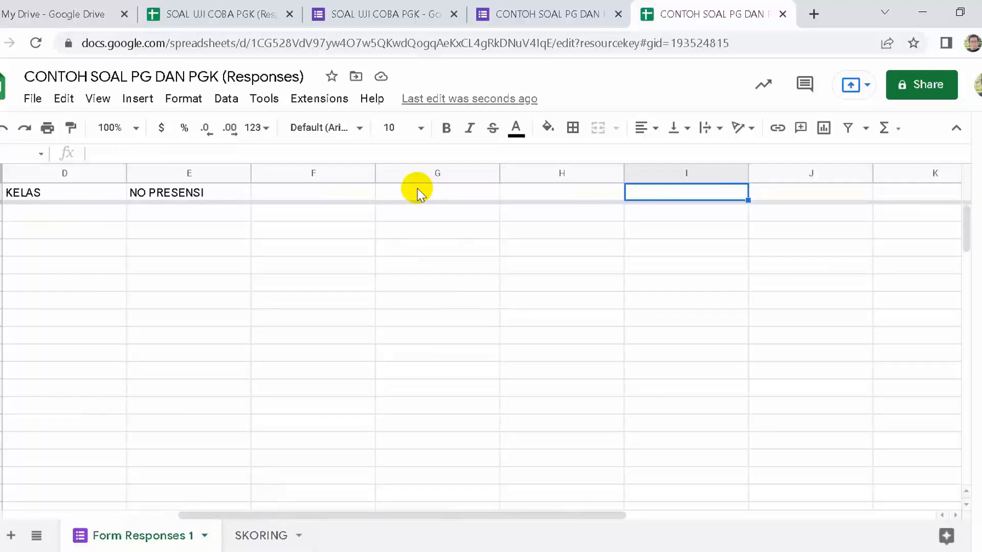
pyautogui.press('Left')
pyautogui.press('Left')
pyautogui.press('Left')
pyautogui.press('Right')
pyautogui.press('Right')
pyautogui.press('Right')
pyautogui.press('Right')
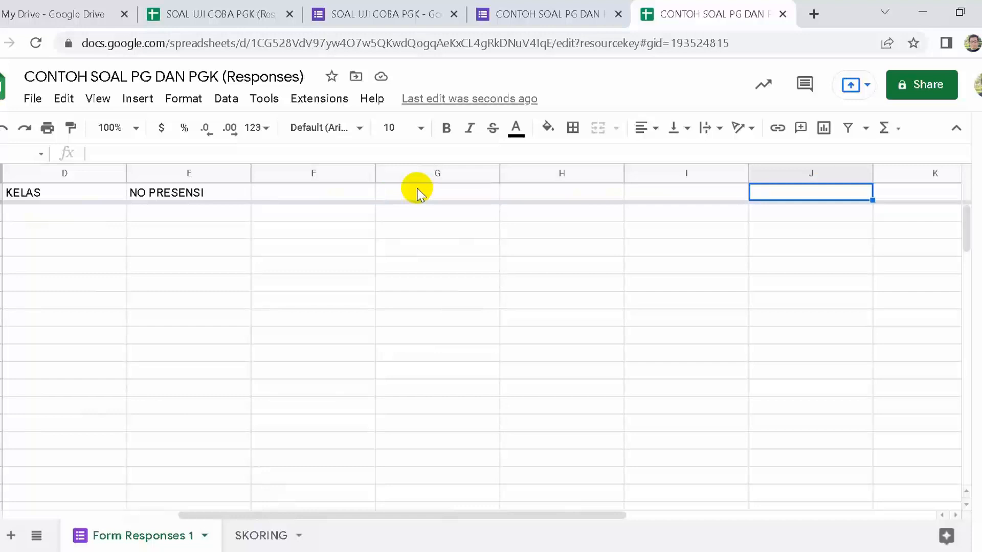
pyautogui.press('Left')
pyautogui.press('Left')
pyautogui.press('Left')
pyautogui.press('Left')
pyautogui.press('Left')
pyautogui.press('Left')
pyautogui.press('Left')
pyautogui.press('Left')
pyautogui.press('Left')
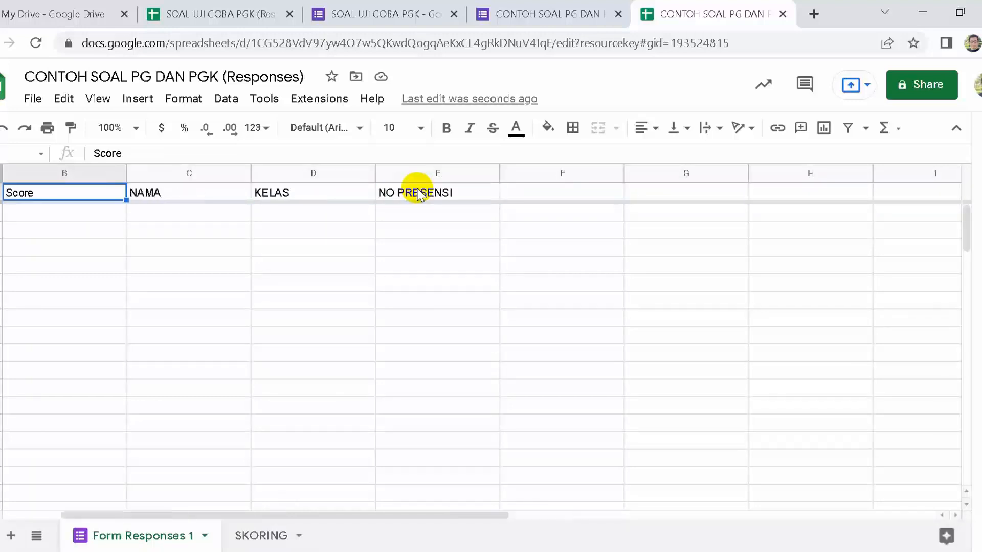
# - Copy header cells C1:J1 from Form Responses 1 into the SKORING sheet, starting at cell A1
pyautogui.press('Down')
pyautogui.press('Right')
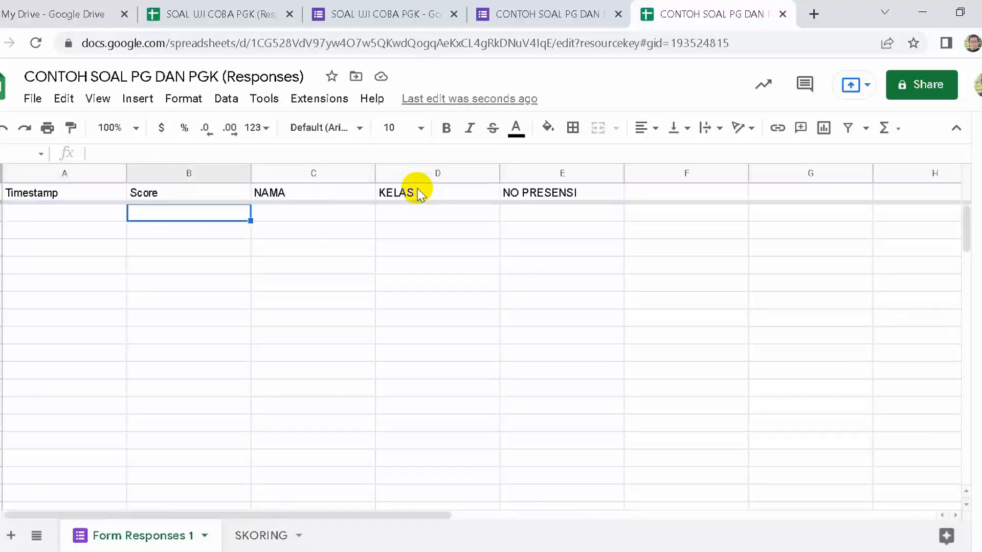
pyautogui.press('Up')
pyautogui.press('Right')
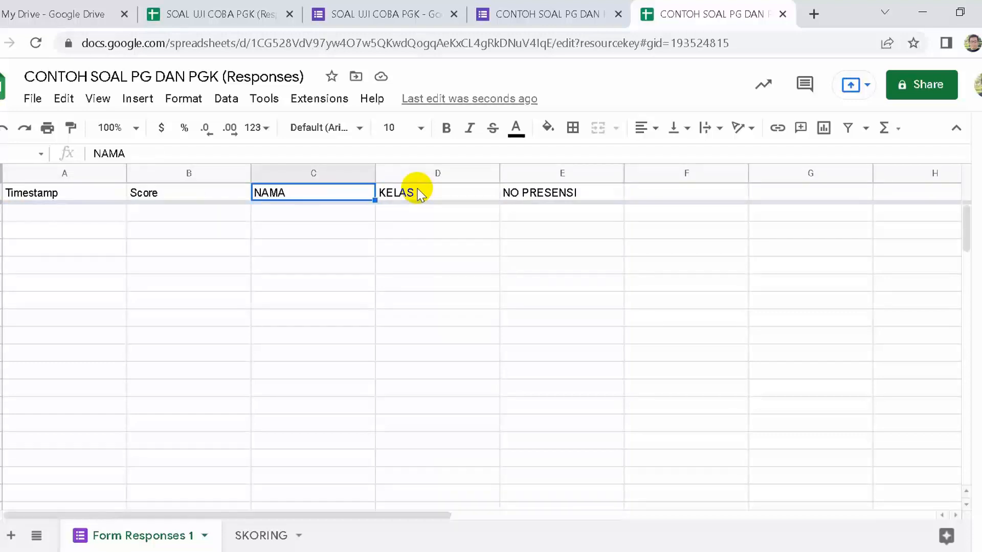
pyautogui.hotkey('shift', 'Right')
pyautogui.hotkey('shift', 'Right')
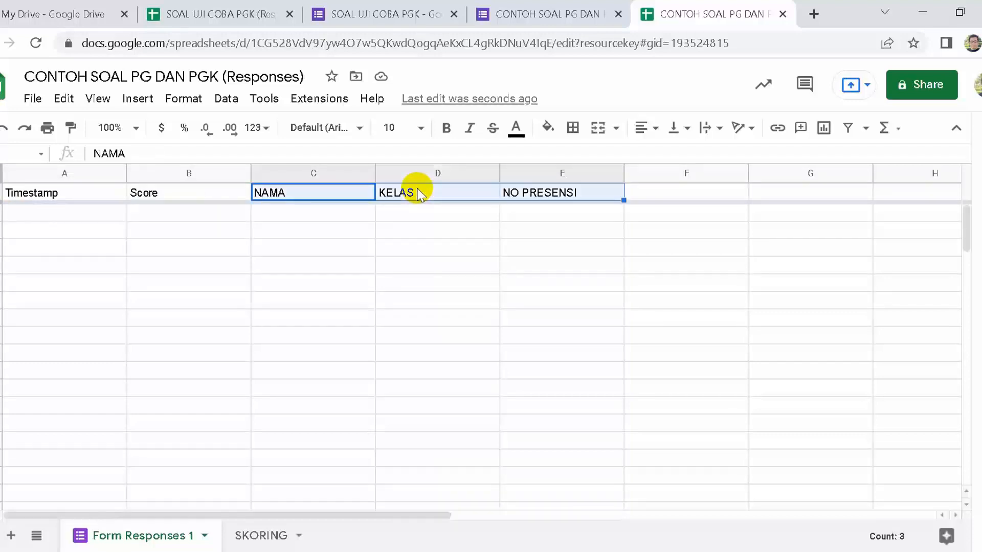
pyautogui.hotkey('shift', 'Right')
pyautogui.hotkey('shift', 'Right')
pyautogui.hotkey('shift', 'Right')
pyautogui.hotkey('shift', 'Right')
pyautogui.hotkey('shift', 'Right')
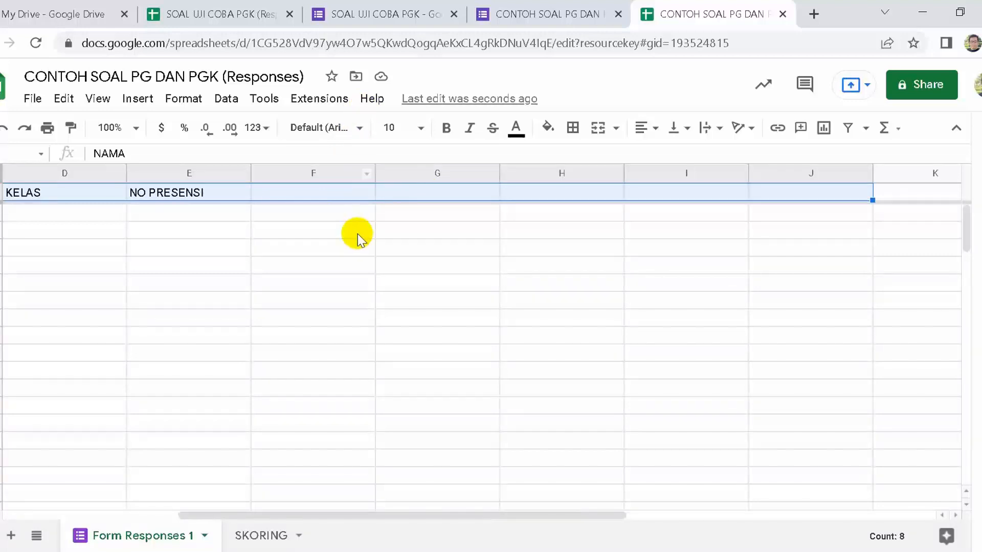
pyautogui.hotkey('ctrl', 'c')
pyautogui.click(262, 535)
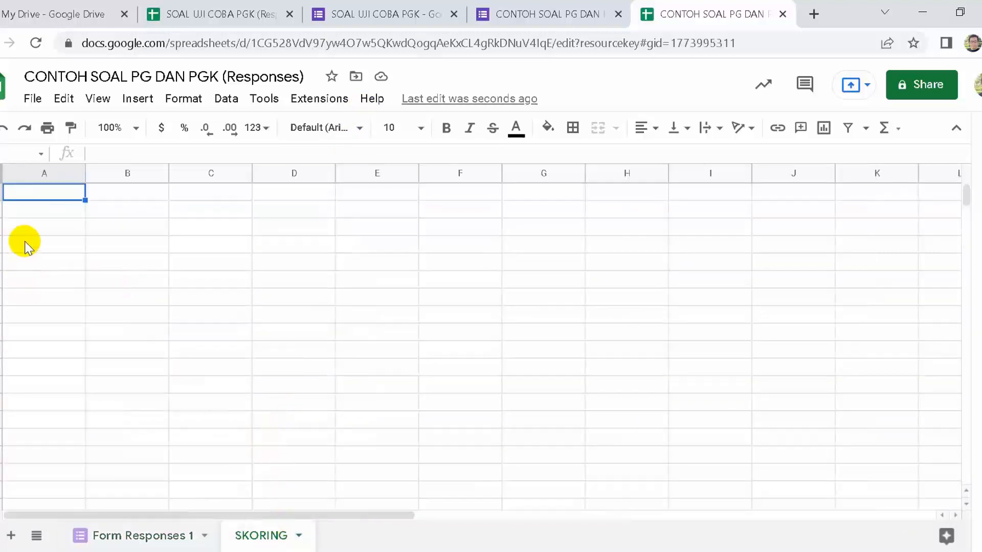
pyautogui.hotkey('ctrl', 'v')
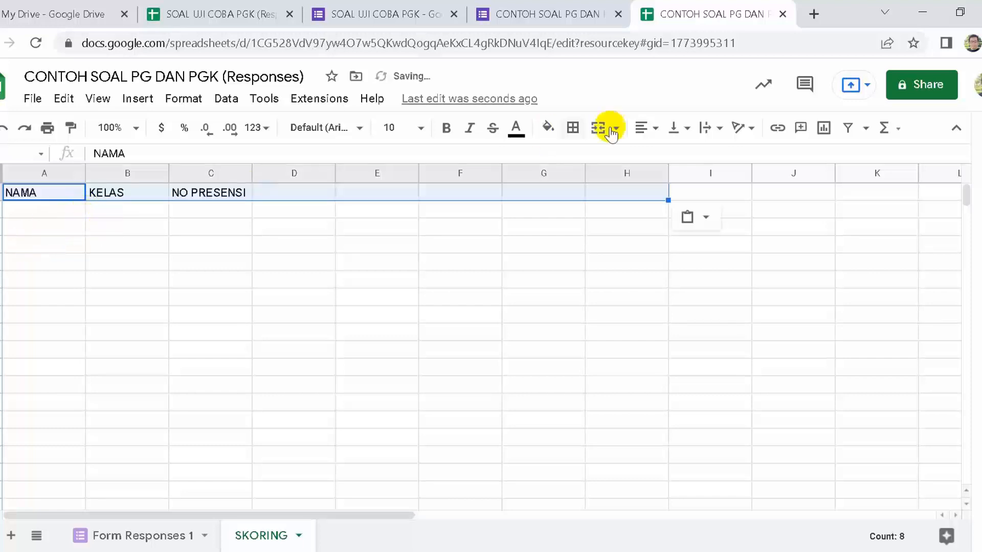
# - Format the header cells A1:H1 of SKORING with centred text, borders on all sides and a yellow fill
pyautogui.click(654, 128)
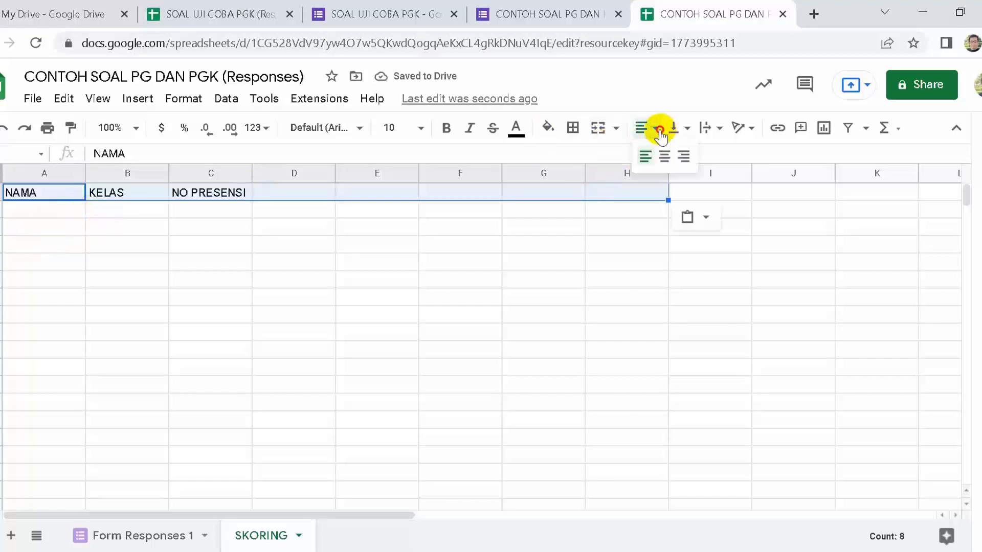
pyautogui.click(663, 156)
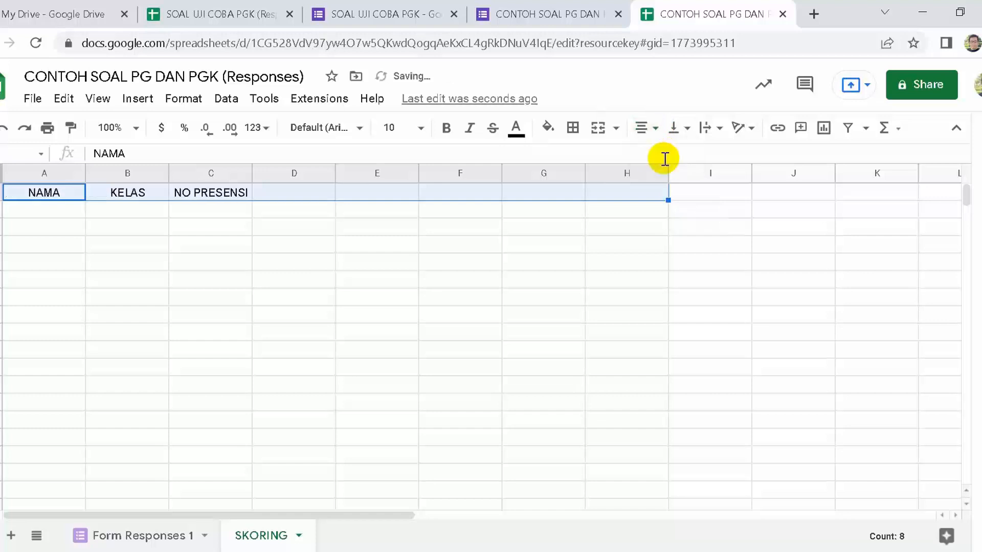
pyautogui.click(572, 128)
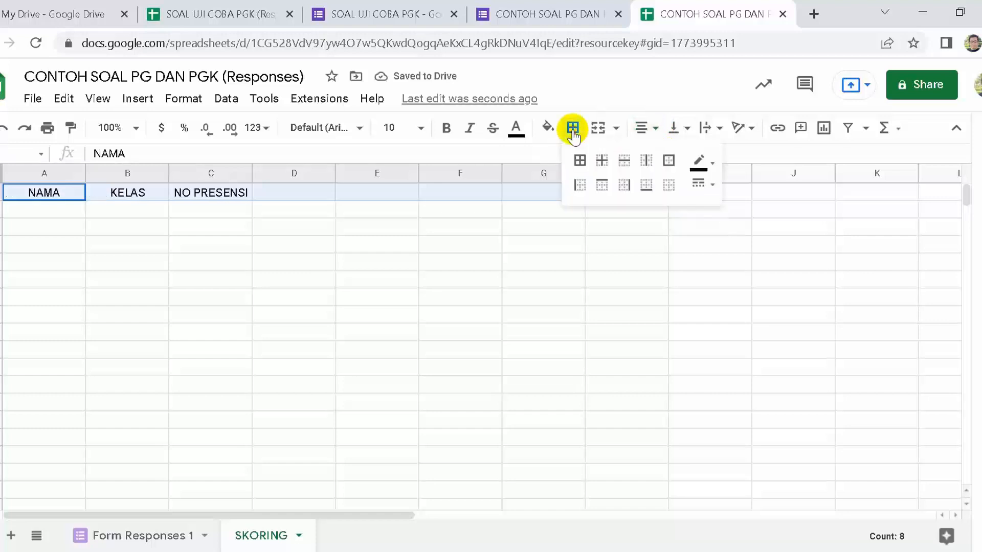
pyautogui.click(578, 161)
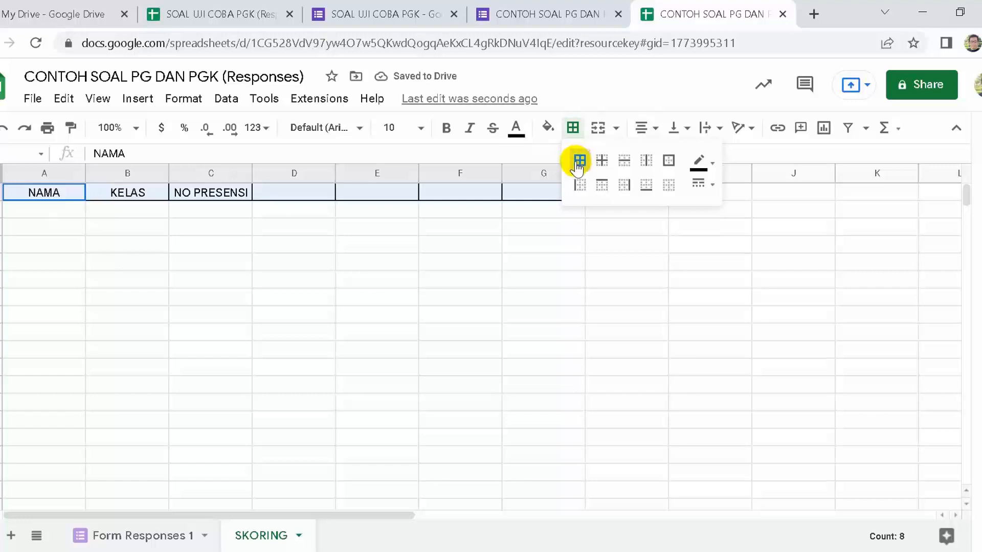
pyautogui.click(545, 134)
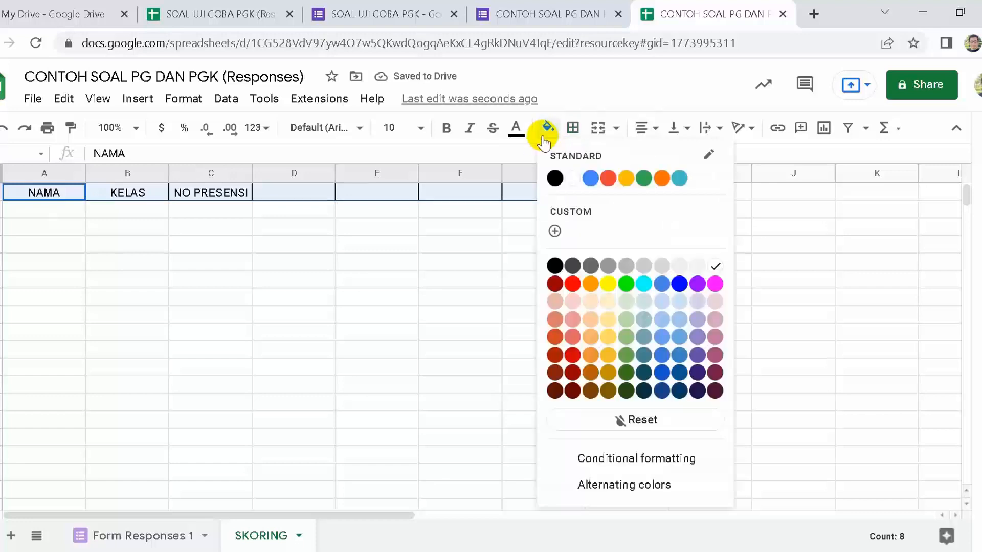
pyautogui.click(607, 284)
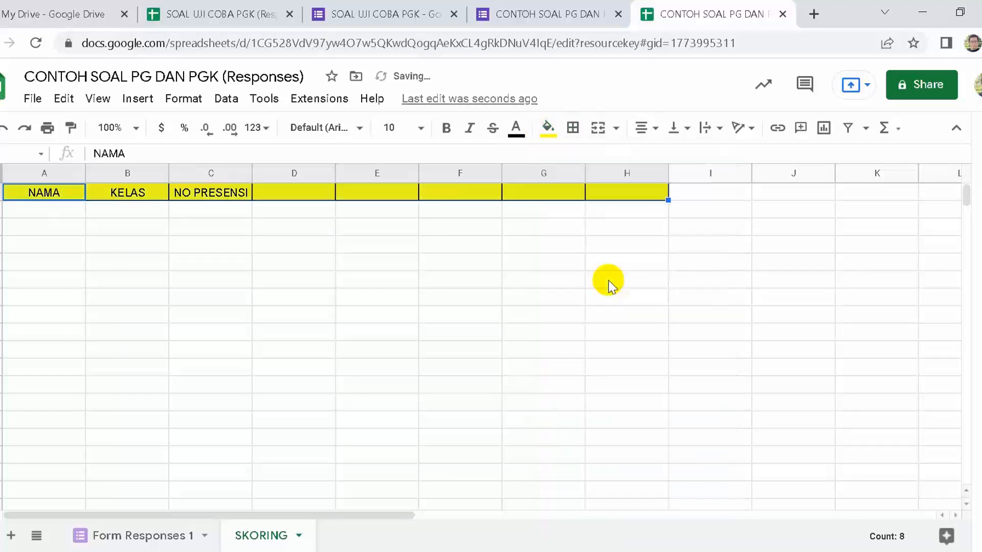
pyautogui.click(499, 281)
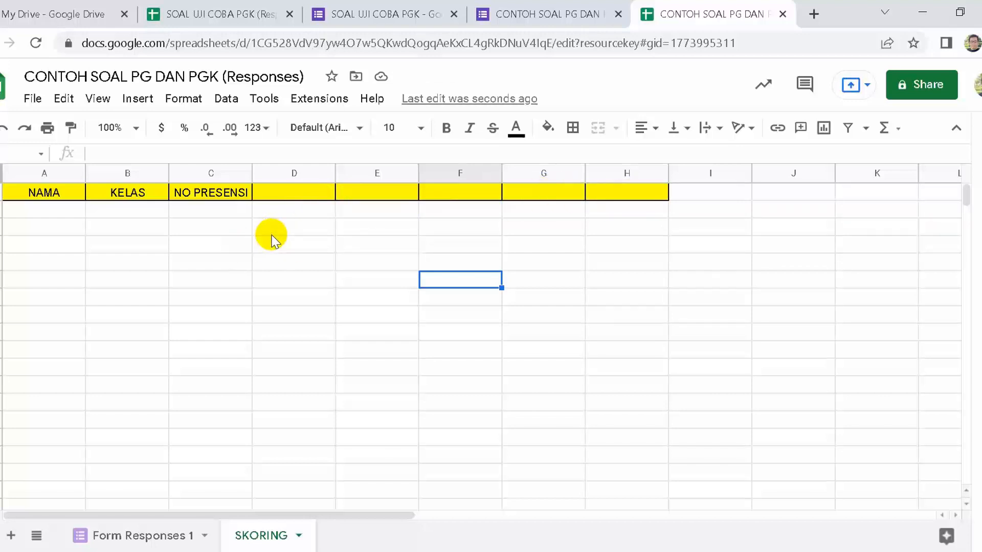
# - Enter the question scores 15, 15, 30, 30 and 20 in header cells D1 to H1
pyautogui.click(291, 194)
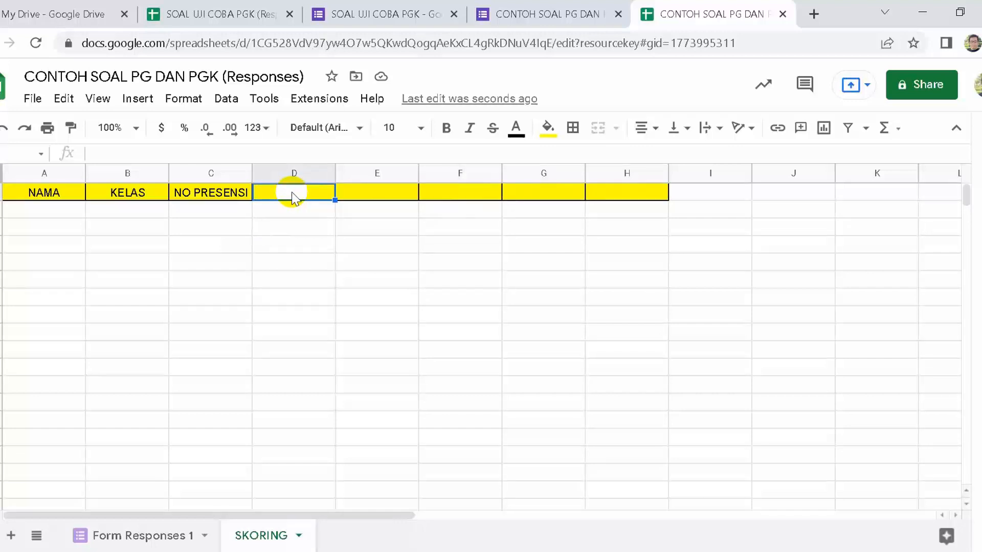
pyautogui.write('15')
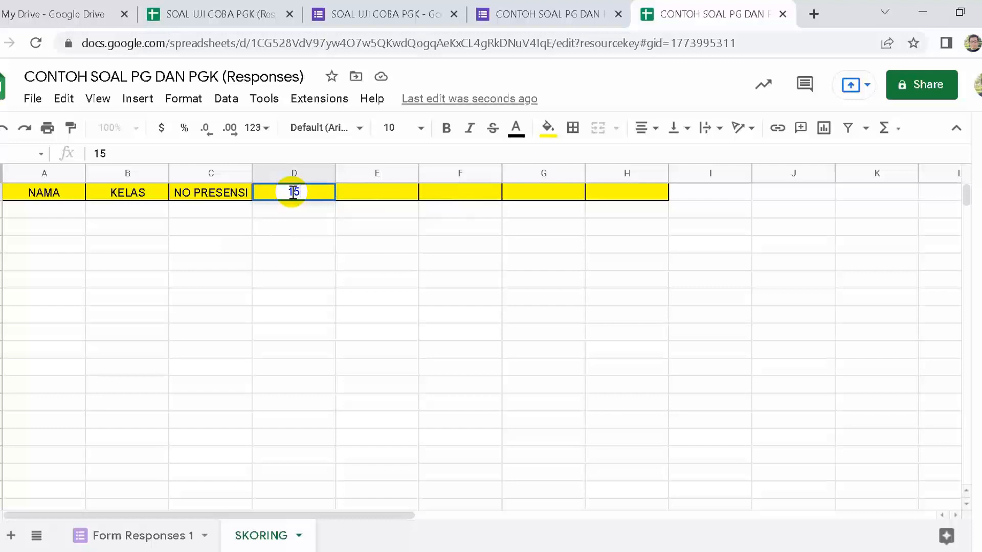
pyautogui.press('Tab')
pyautogui.write('1')
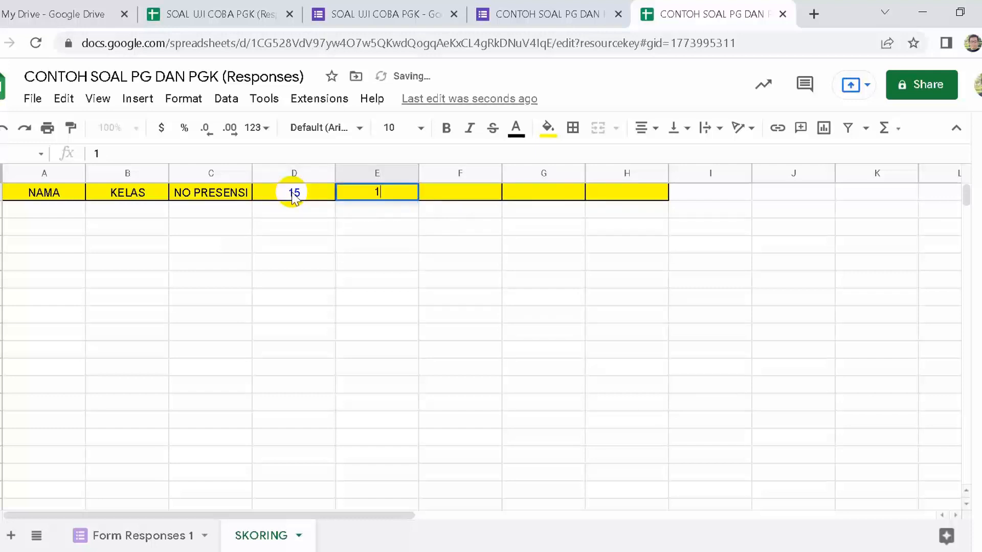
pyautogui.write('5')
pyautogui.press('Tab')
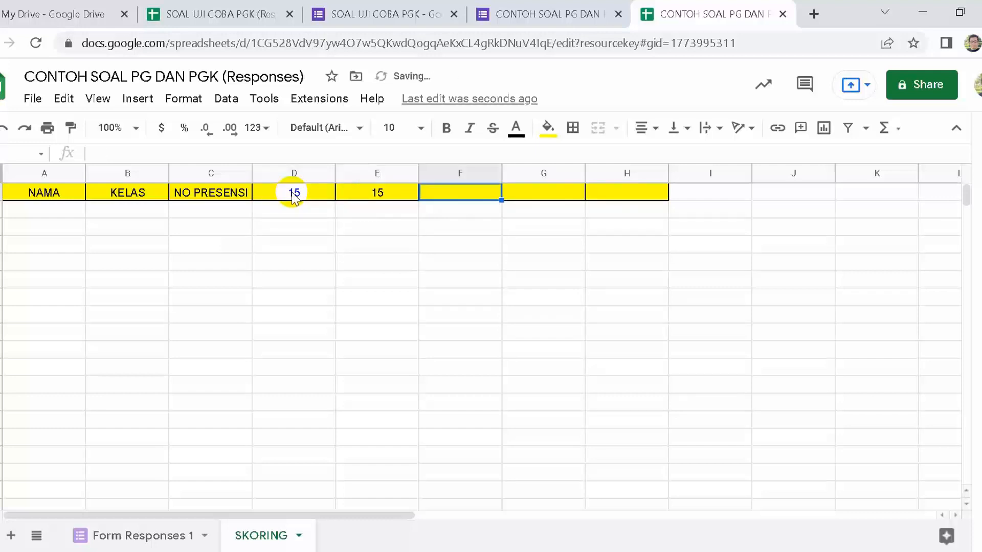
pyautogui.write('30')
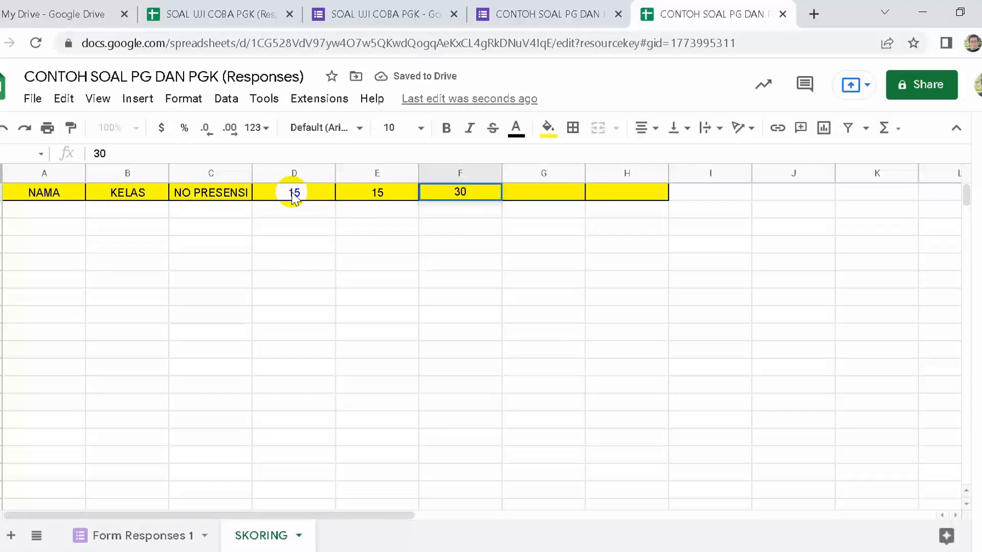
pyautogui.press('Tab')
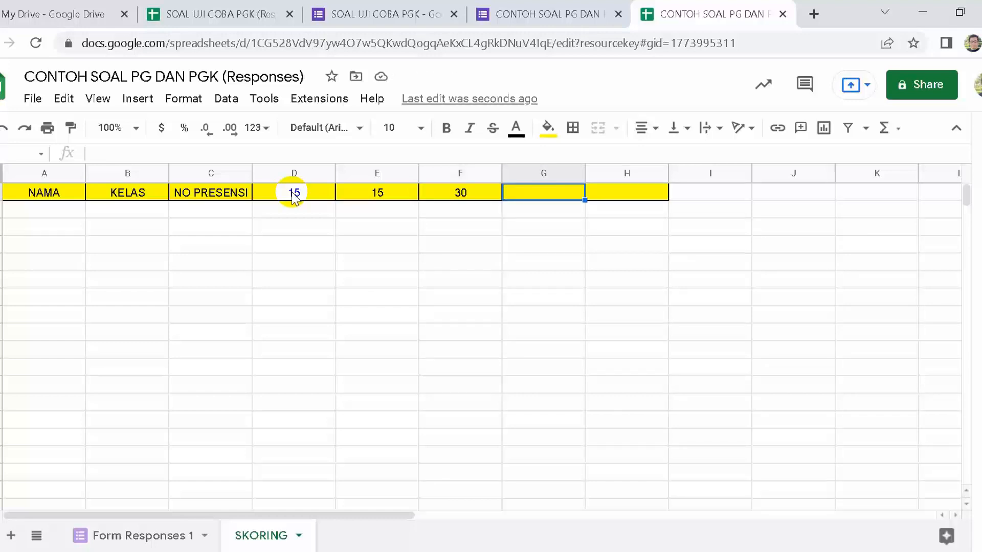
pyautogui.write('30')
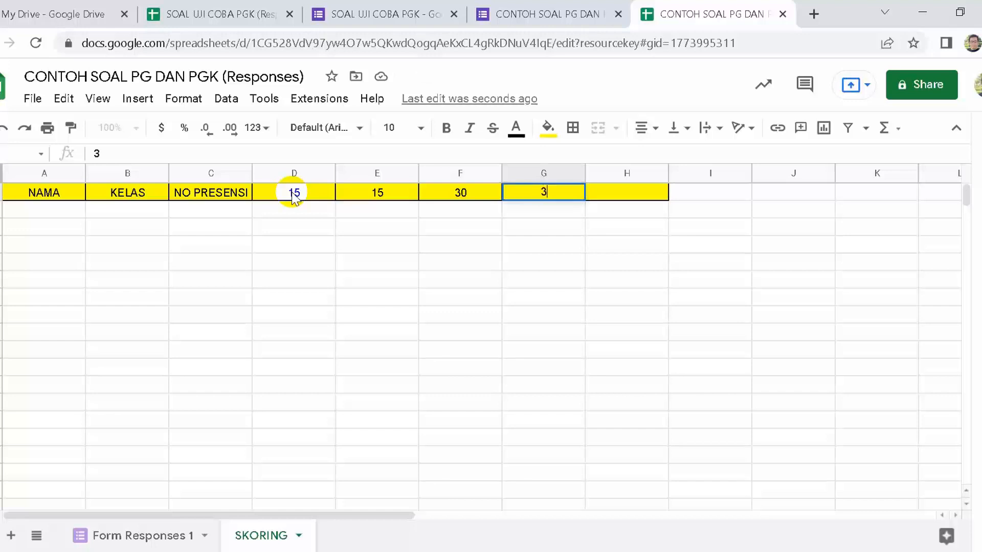
pyautogui.press('Tab')
pyautogui.write('20')
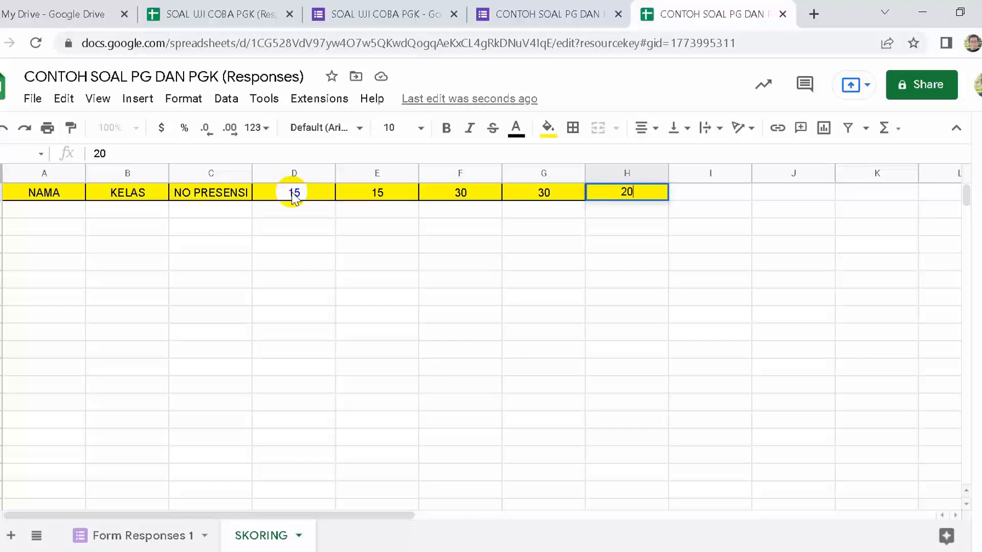
pyautogui.press('Left')
# - Set the first two question scores, in cells D1 and E1, to 10 each
pyautogui.press('Left')
pyautogui.press('Left')
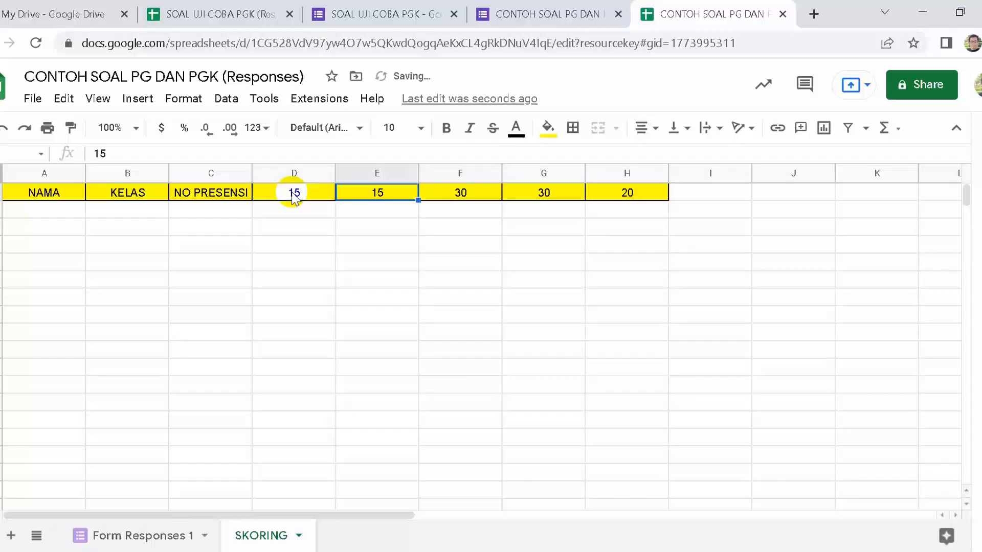
pyautogui.click(294, 197)
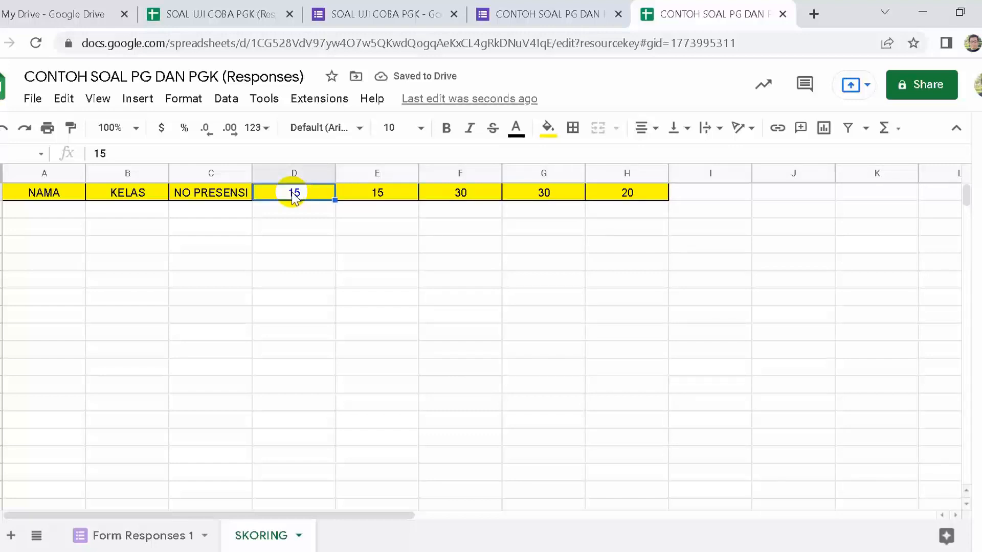
pyautogui.write('10')
pyautogui.press('Tab')
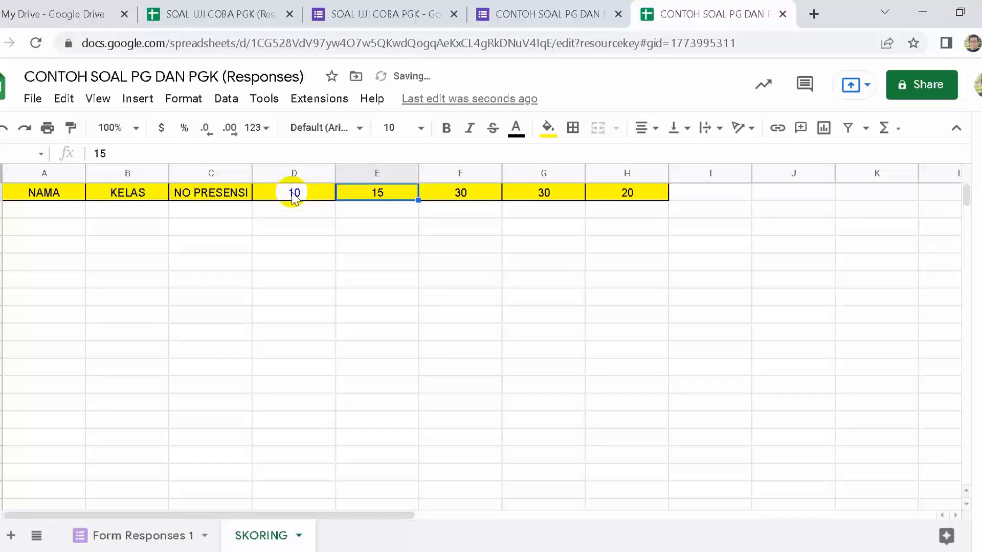
pyautogui.write('10')
pyautogui.press('Tab')
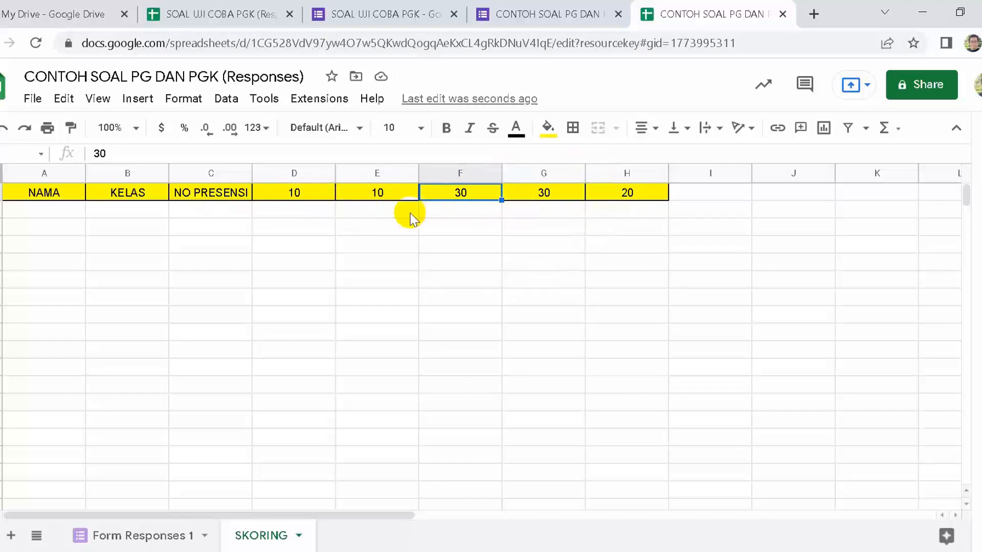
# - Start a QUERY formula in cell A2 of SKORING, under the NAMA header
pyautogui.click(375, 207)
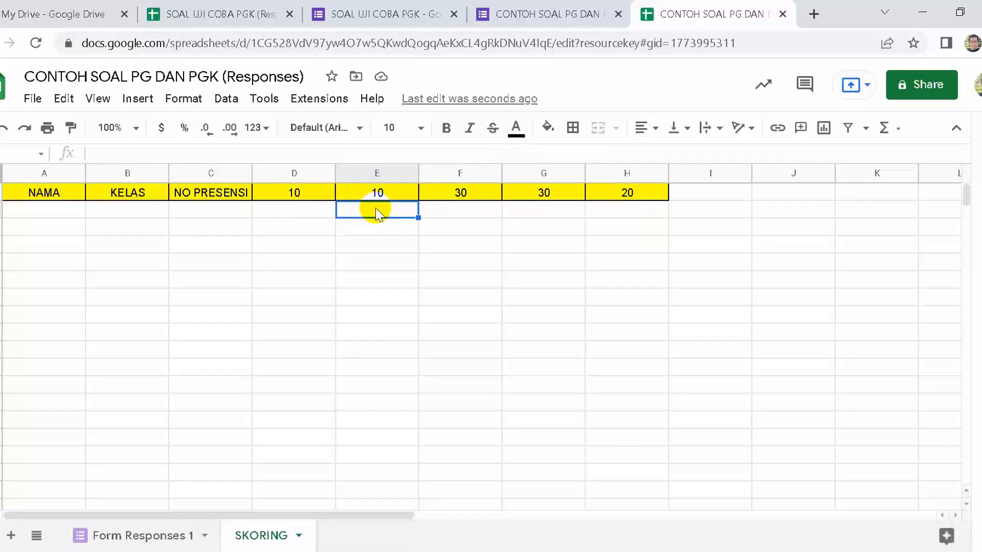
pyautogui.press('Left')
pyautogui.press('Left')
pyautogui.press('Left')
pyautogui.press('Left')
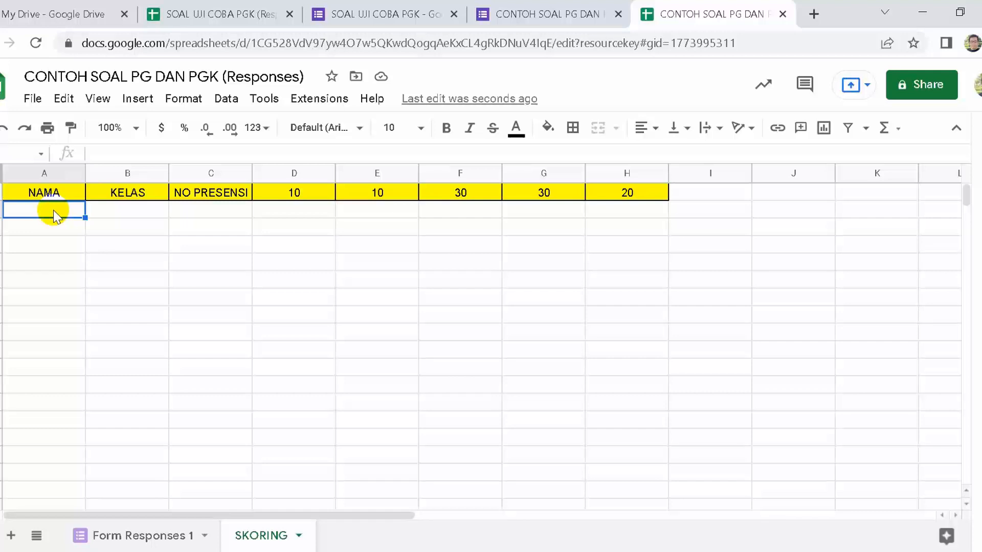
pyautogui.write('=')
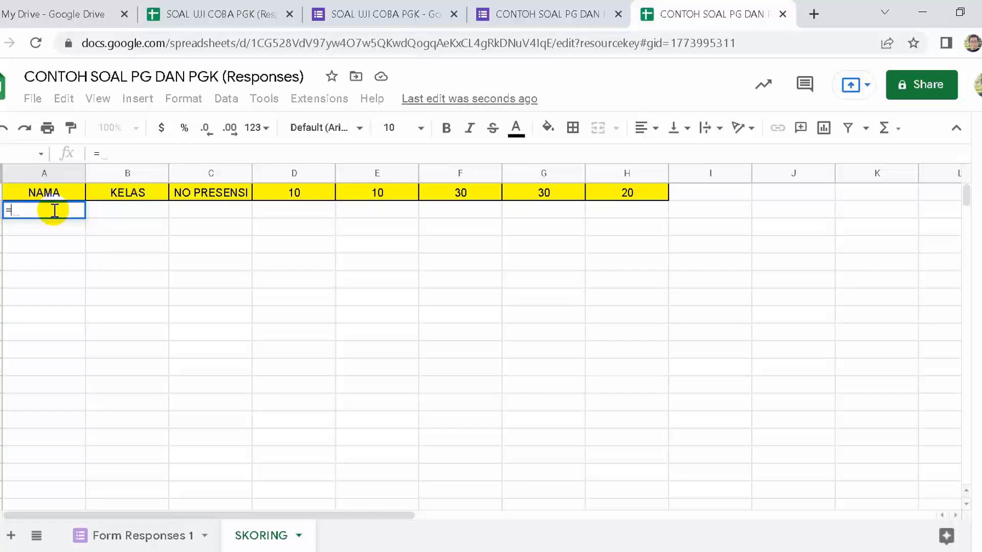
pyautogui.write('QUER')
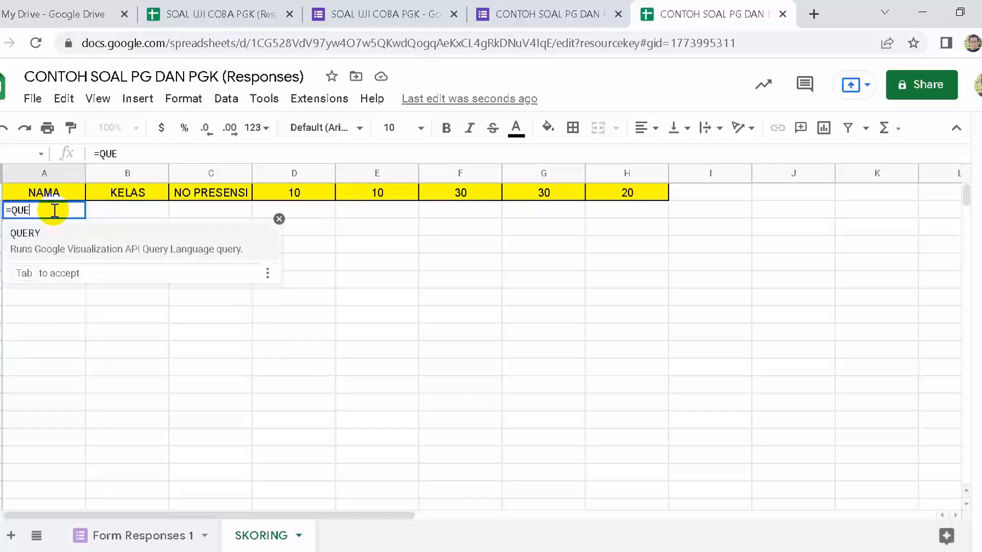
pyautogui.write('Y(')
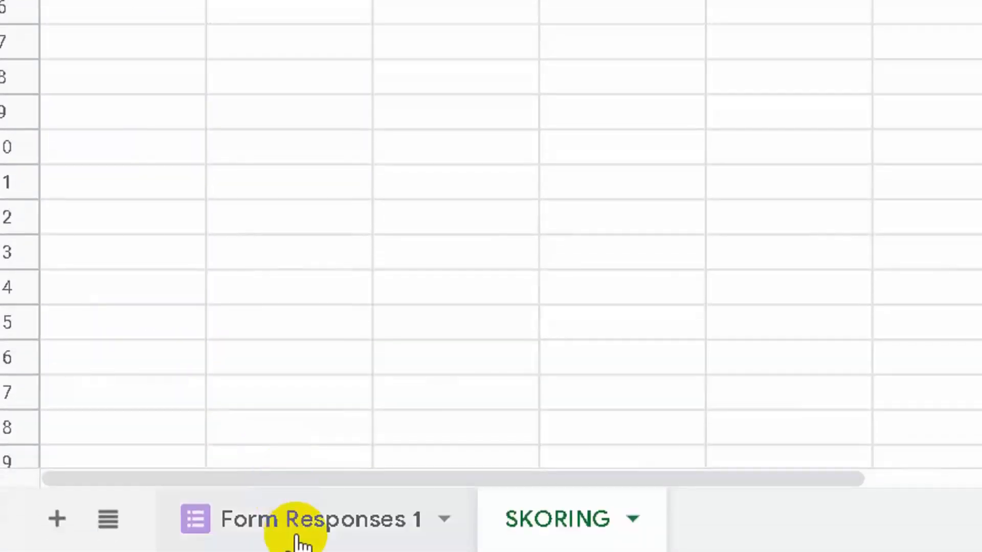
# - Start the QUERY formula's data range at cell C2 of the Form Responses 1 sheet, under NAMA
pyautogui.click(303, 534)
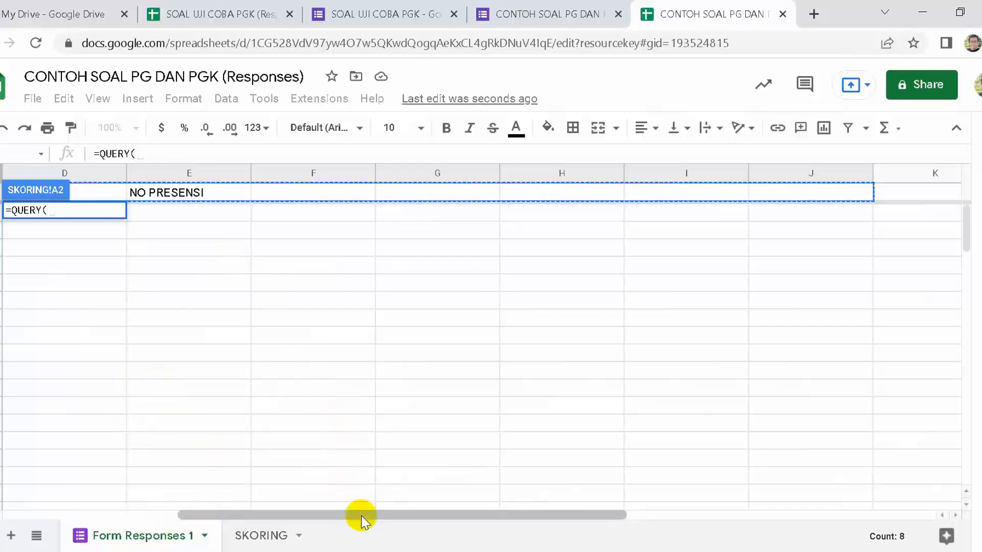
pyautogui.moveTo(357, 517); pyautogui.dragTo(180, 514)
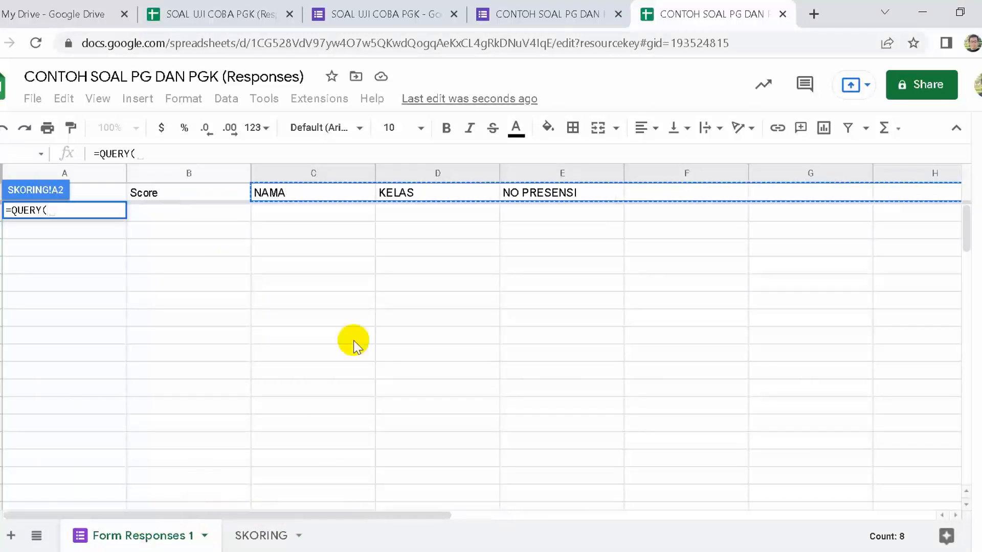
pyautogui.click(292, 216)
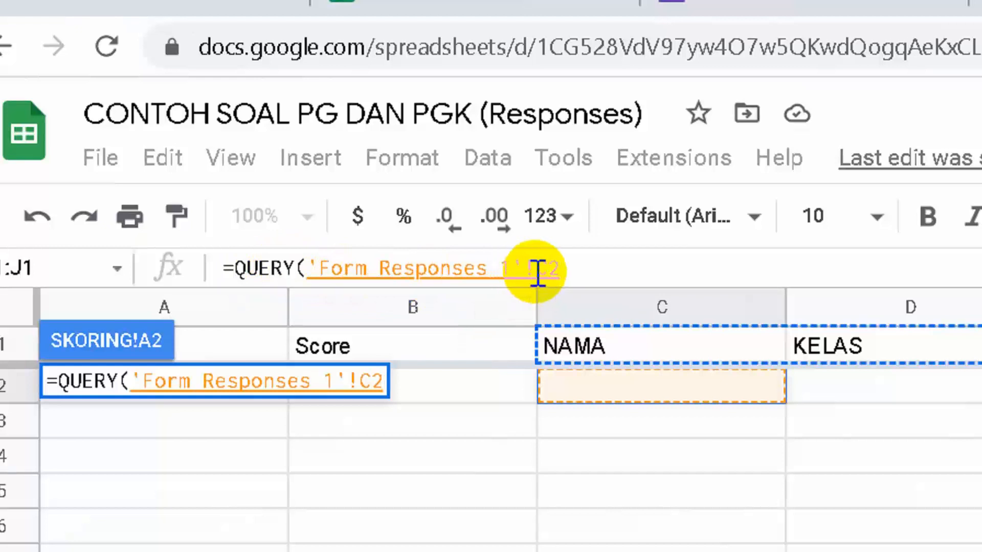
pyautogui.click(574, 273)
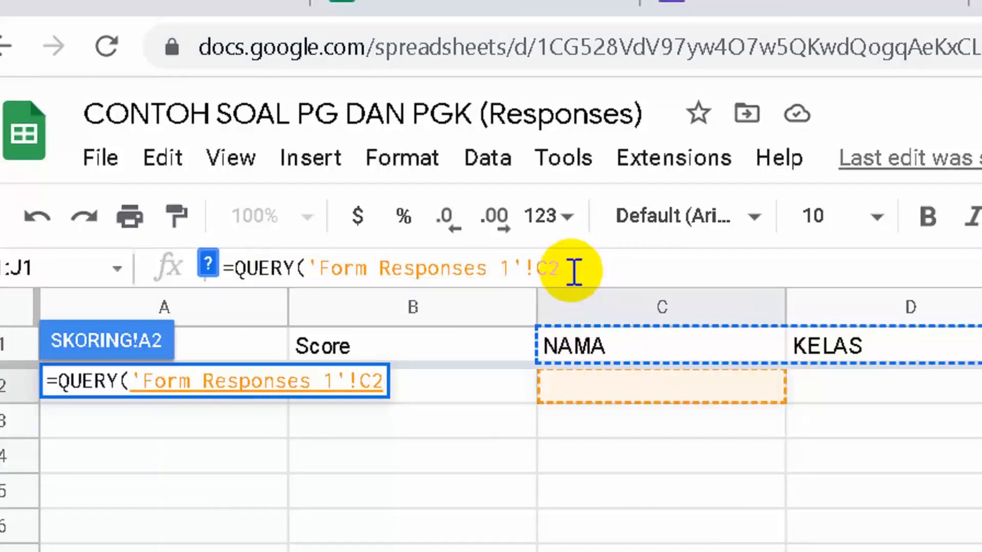
pyautogui.write(':')
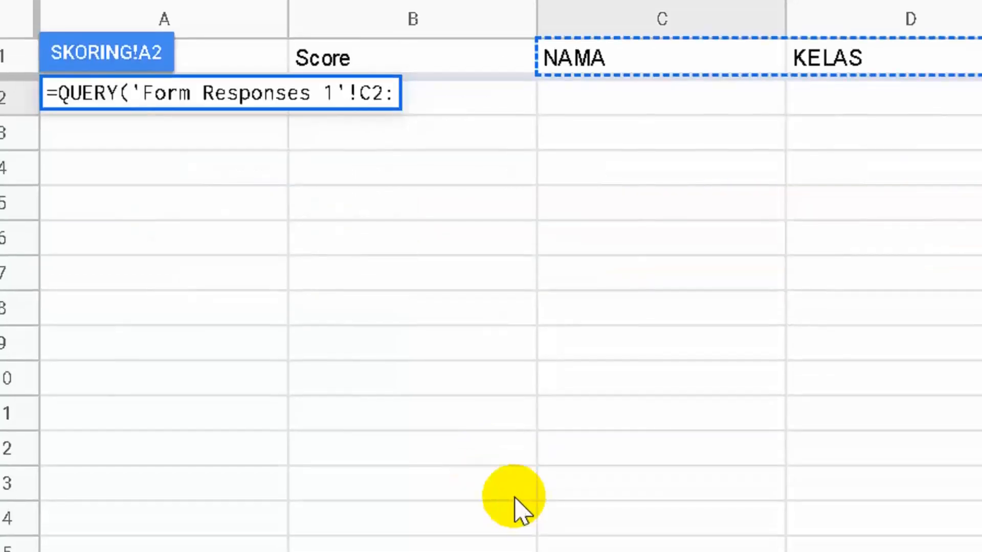
# - End the QUERY range at J230, close the parenthesis and enter the formula in SKORING cell A2
pyautogui.moveTo(793, 472)
pyautogui.mouseDown()
pyautogui.moveTo(859, 463)
pyautogui.moveTo(800, 471)
pyautogui.mouseUp()
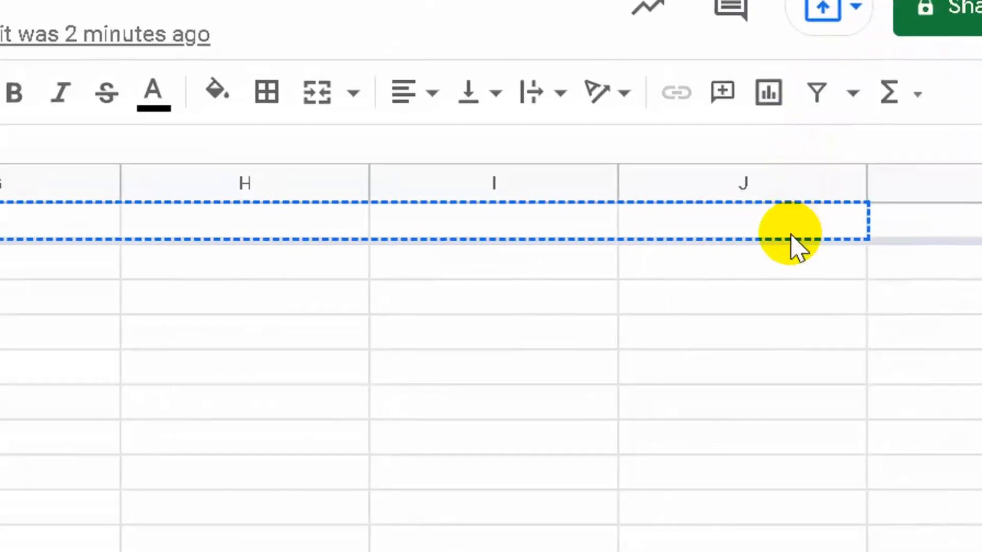
pyautogui.moveTo(381, 473); pyautogui.dragTo(185, 442)
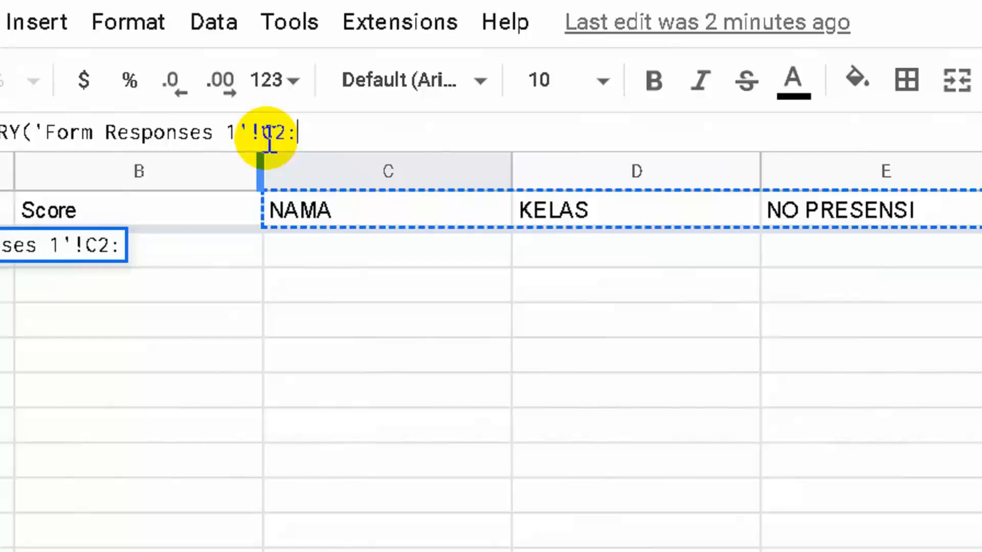
pyautogui.write('j')
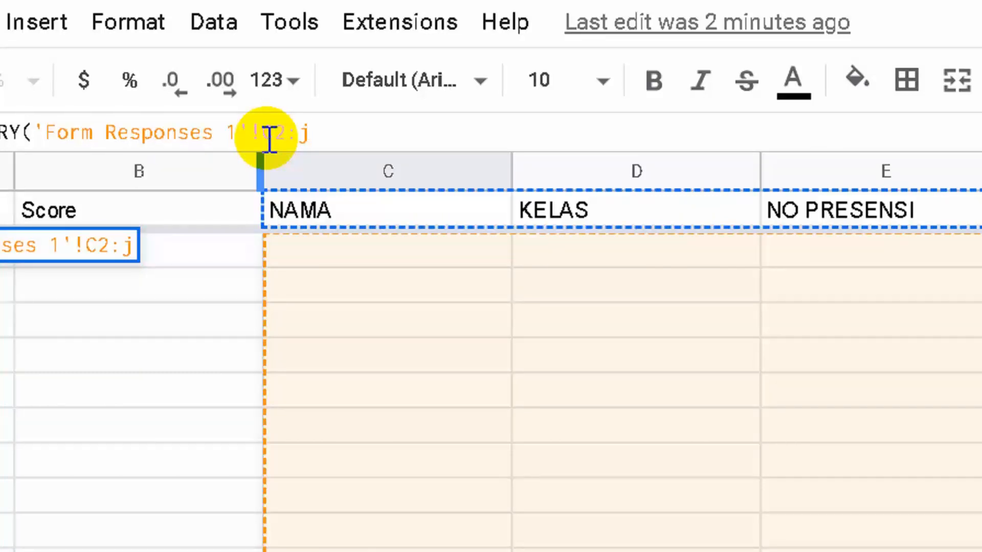
pyautogui.write('230')
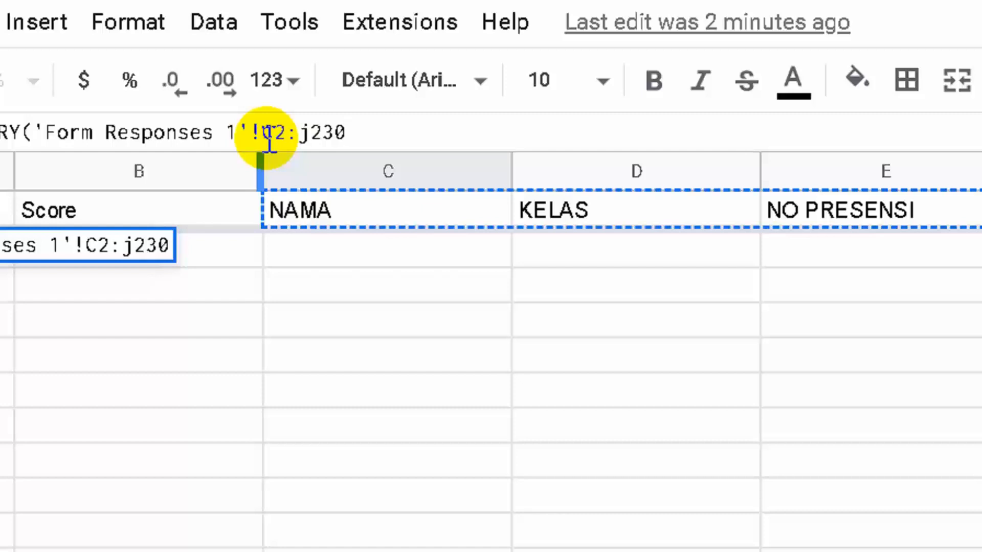
pyautogui.write('(')
pyautogui.press('BackSpace')
pyautogui.write(')')
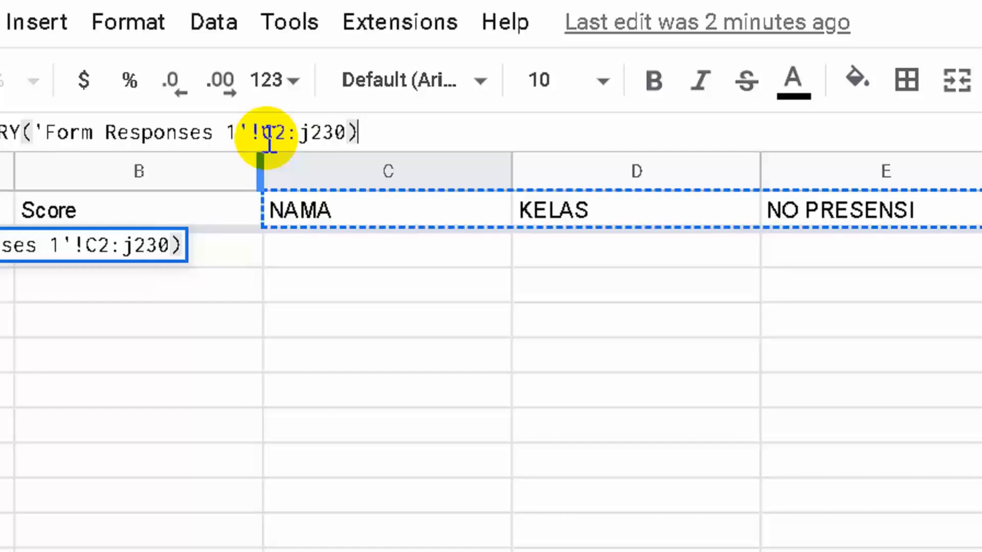
pyautogui.press('Return')
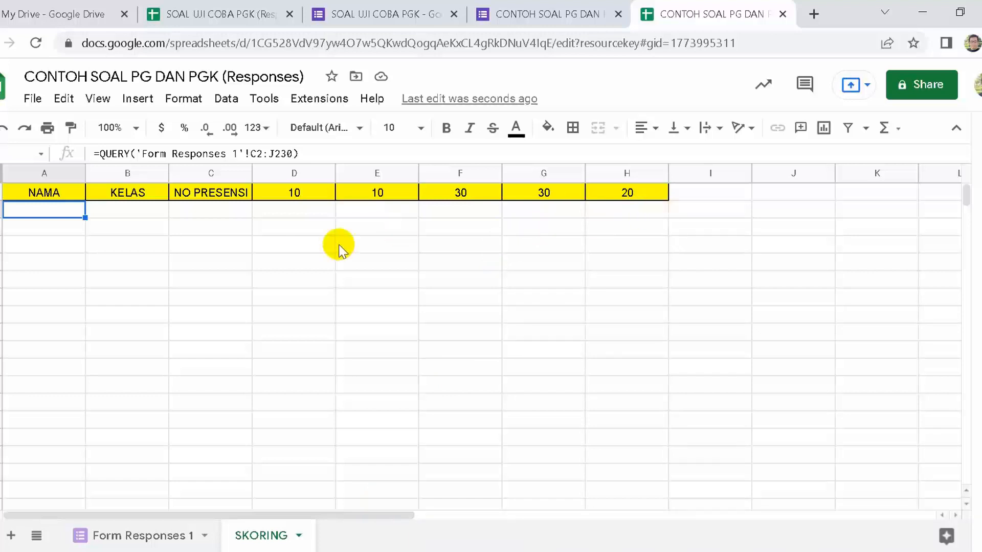
# - Copy the five question scores from header cells D1:H1 of SKORING into the header cells starting at I1
pyautogui.click(718, 216)
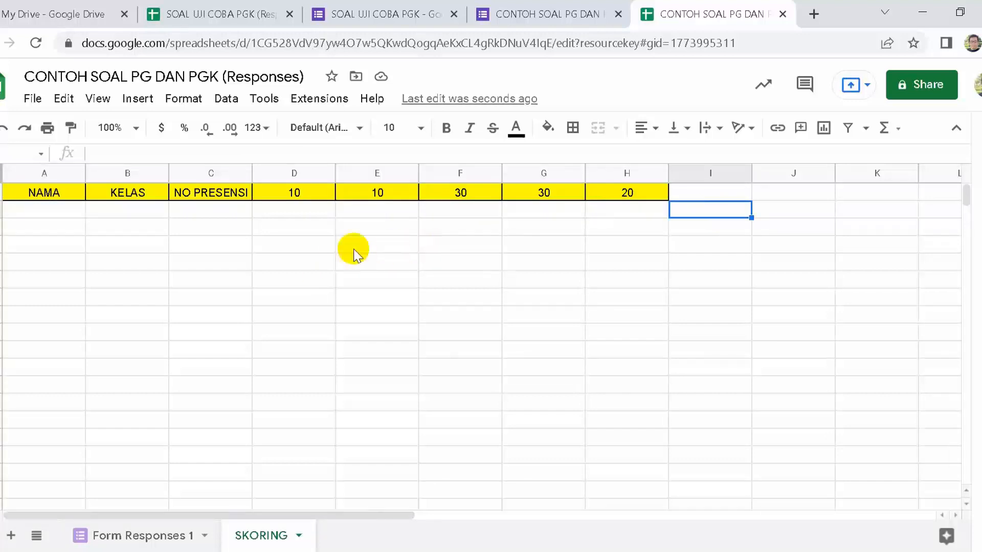
pyautogui.click(704, 195)
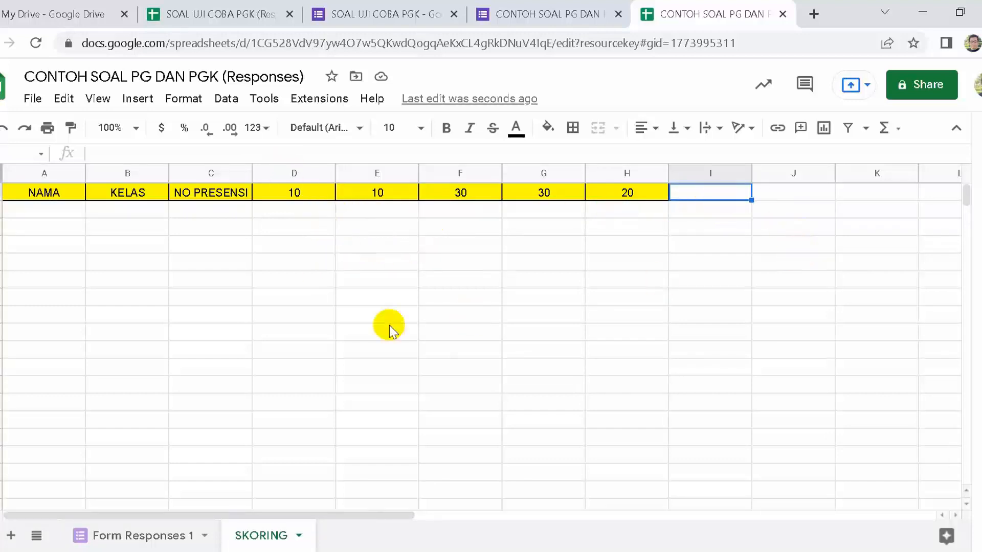
pyautogui.click(302, 195)
pyautogui.moveTo(302, 195)
pyautogui.mouseDown()
pyautogui.moveTo(377, 184)
pyautogui.moveTo(454, 202)
pyautogui.moveTo(622, 186)
pyautogui.mouseUp()
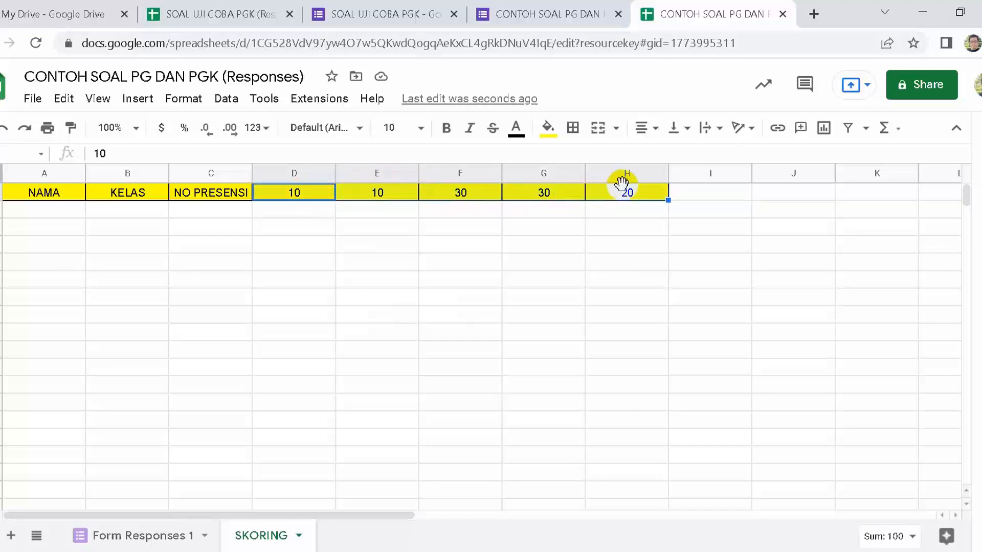
pyautogui.hotkey('ctrl', 'c')
pyautogui.click(683, 198)
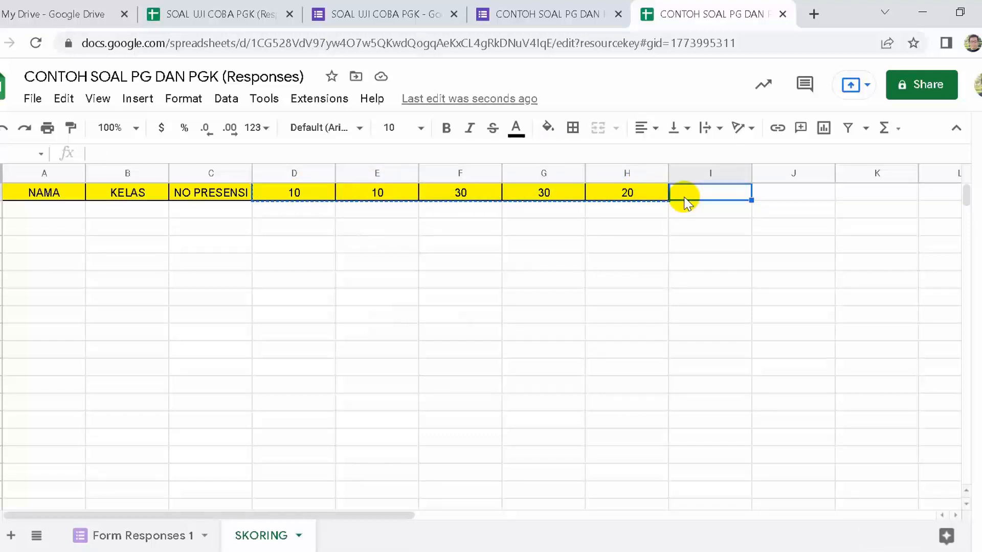
pyautogui.hotkey('ctrl', 'v')
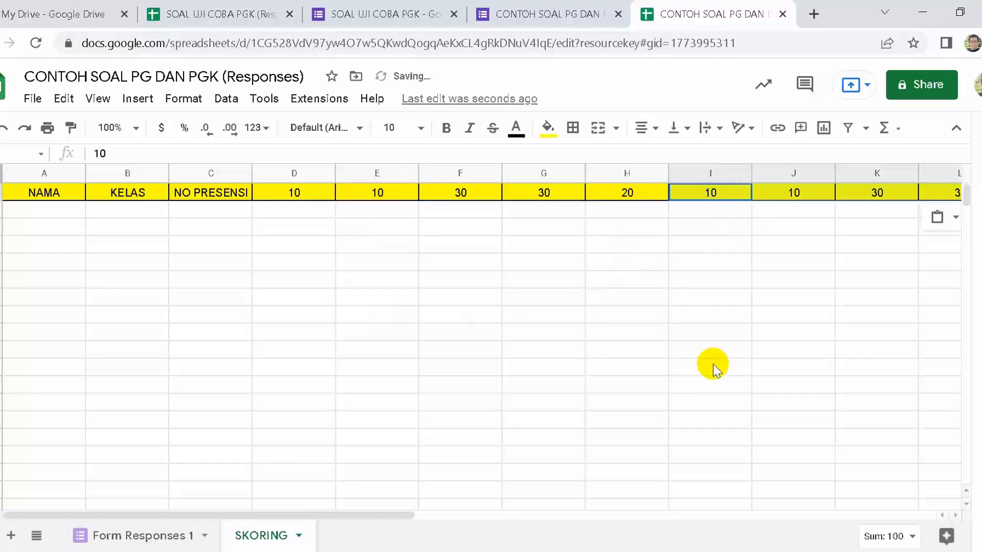
# - Copy the scoring formulas J2:N2 from the PENILAIAN sheet of SOAL UJI COBA PGK (Responses) into SKORING starting at cell I2
pyautogui.click(693, 215)
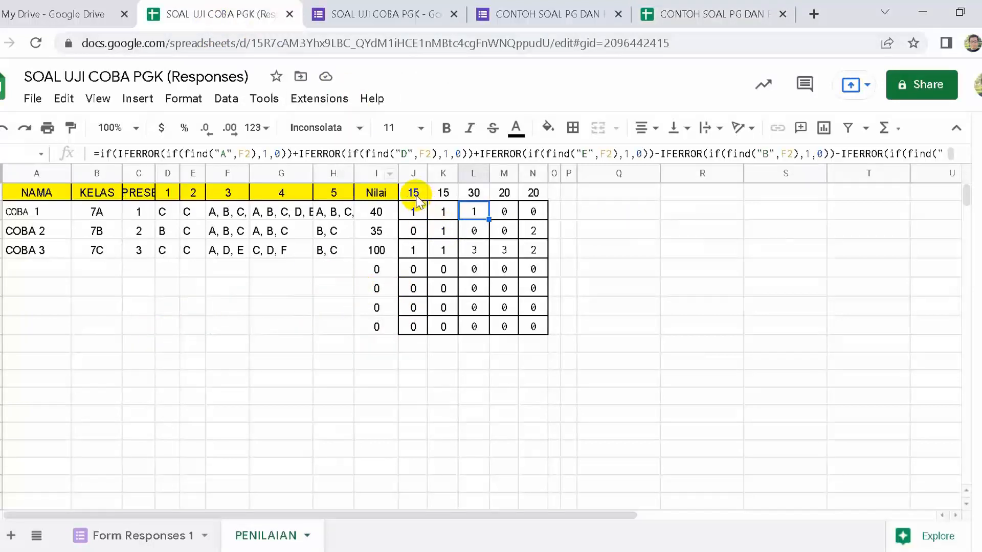
pyautogui.click(415, 214)
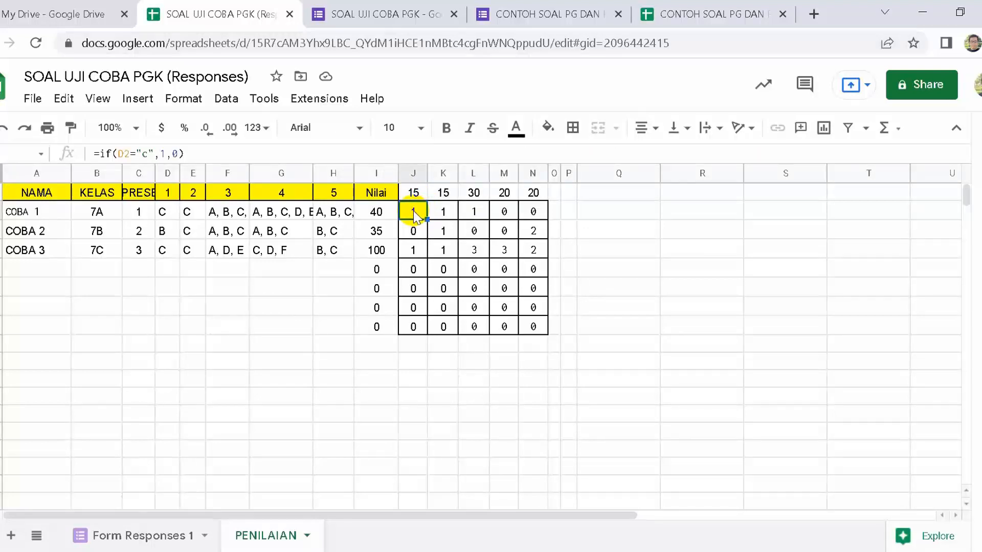
pyautogui.hotkey('shift', 'Right')
pyautogui.hotkey('shift', 'Right')
pyautogui.hotkey('shift', 'Right')
pyautogui.hotkey('shift', 'Right')
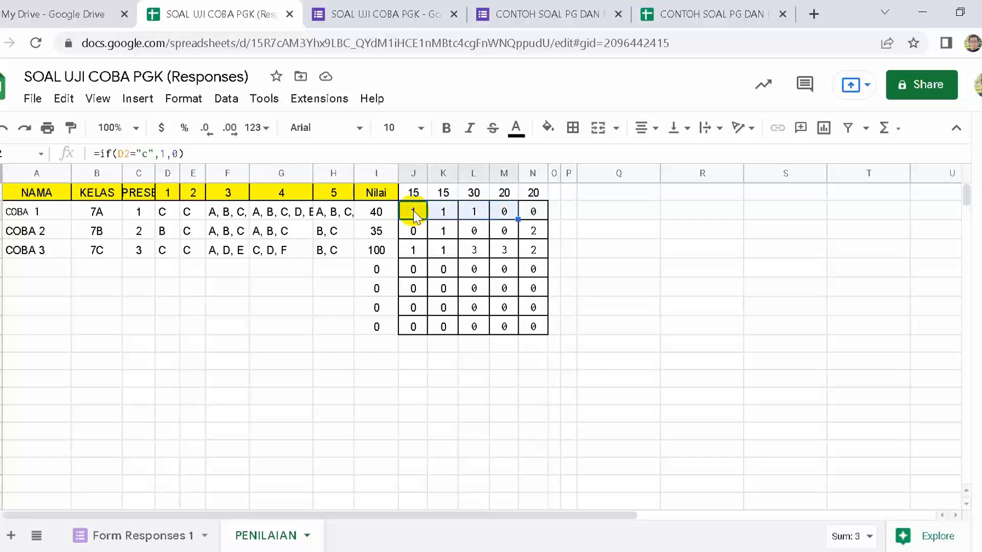
pyautogui.hotkey('ctrl', 'c')
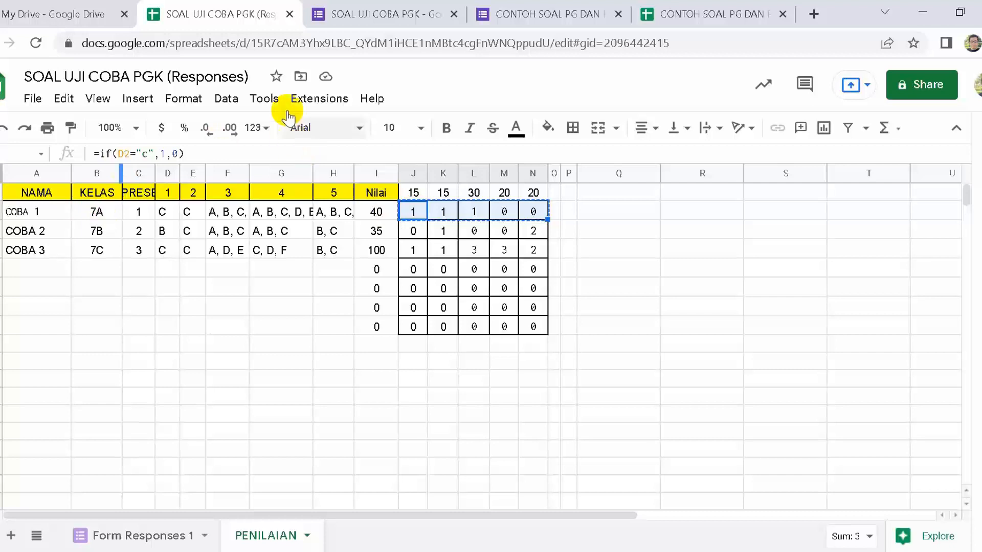
pyautogui.click(662, 13)
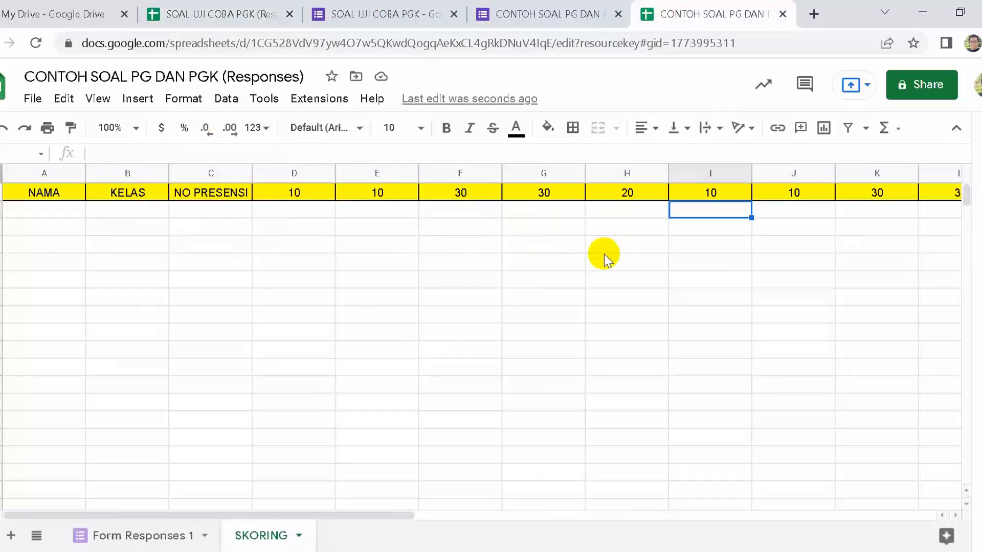
pyautogui.hotkey('ctrl', 'v')
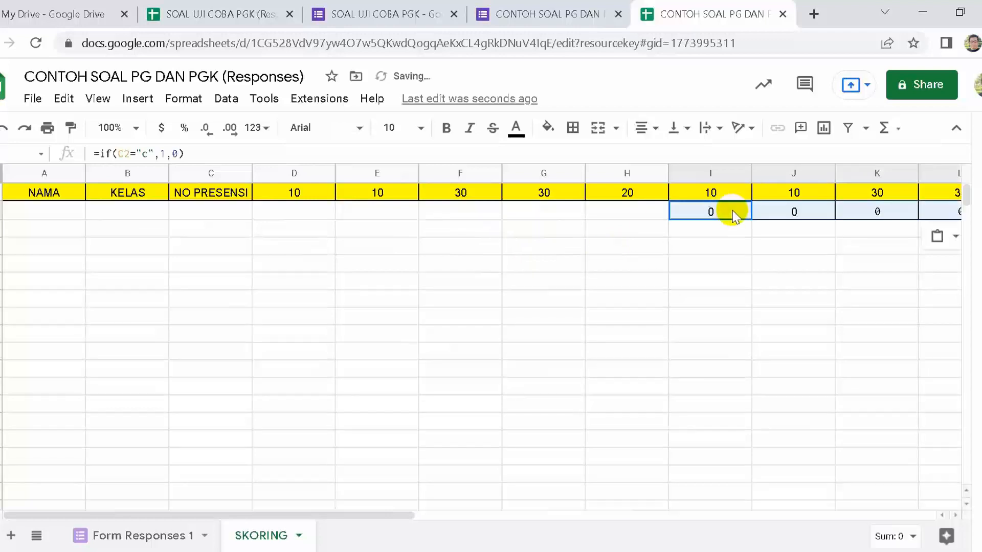
# - Replace the scores in header cells D1 to H1 with the question numbers 1, 2, 3, 4 and 5
pyautogui.click(331, 198)
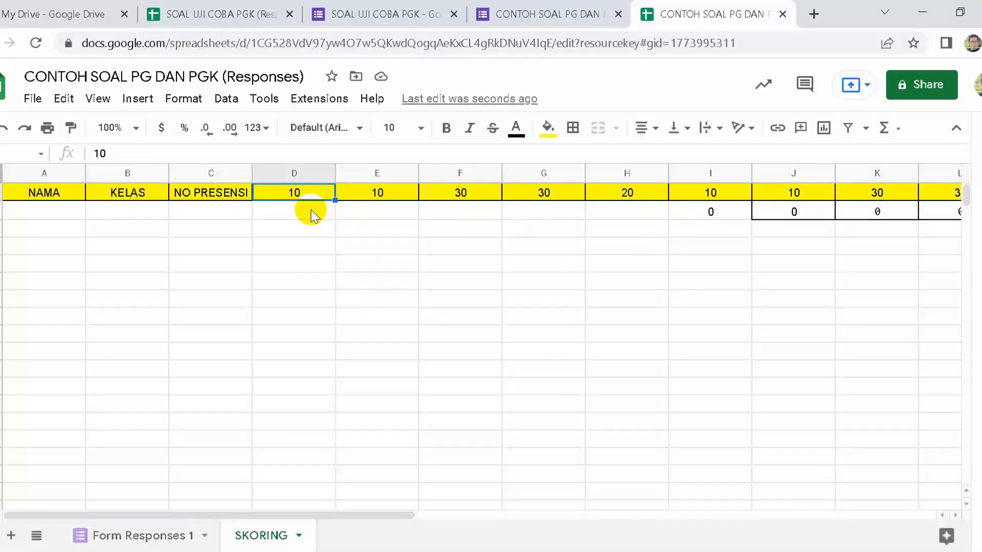
pyautogui.write('1')
pyautogui.press('Tab')
pyautogui.write('2')
pyautogui.press('Tab')
pyautogui.write('3')
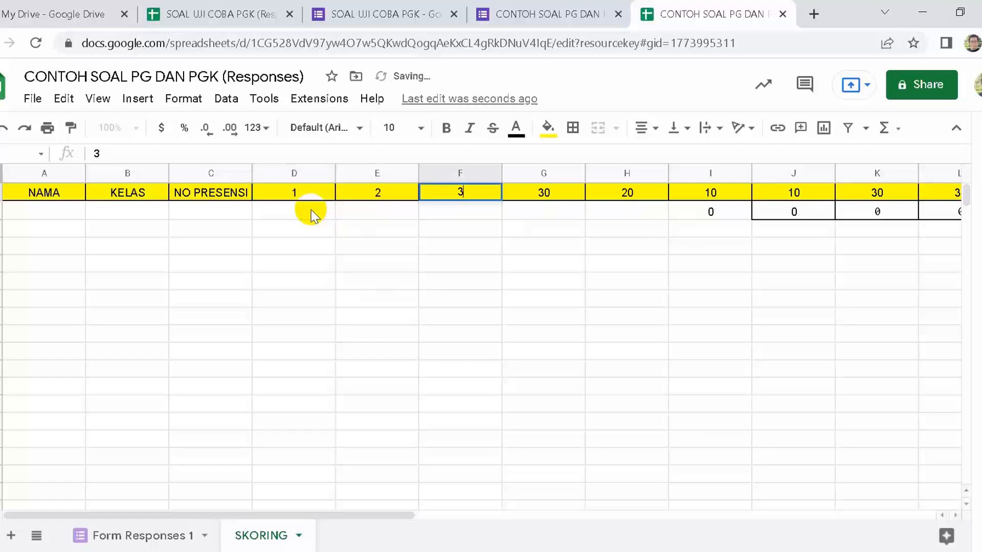
pyautogui.press('Tab')
pyautogui.write('4')
pyautogui.press('Tab')
pyautogui.write('5')
pyautogui.press('Tab')
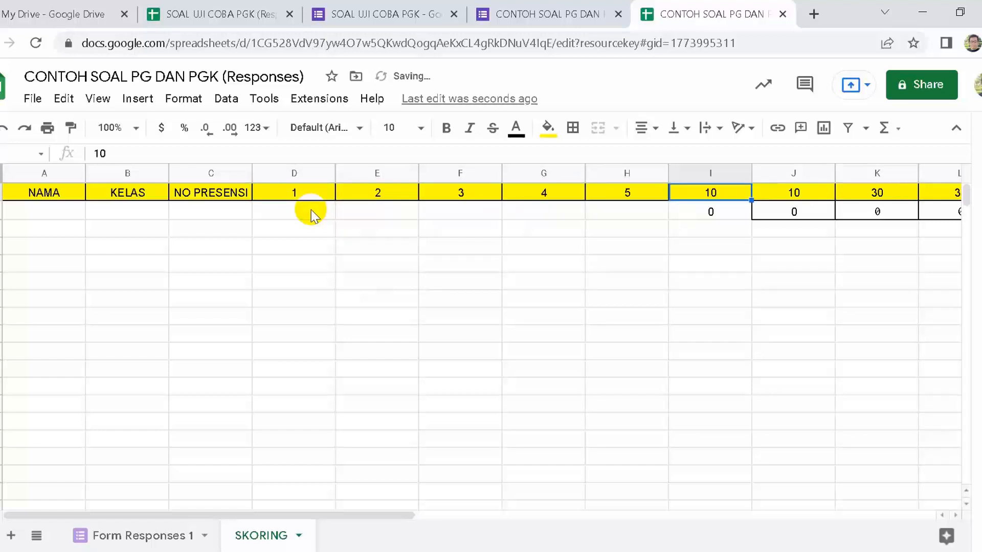
pyautogui.press('Right')
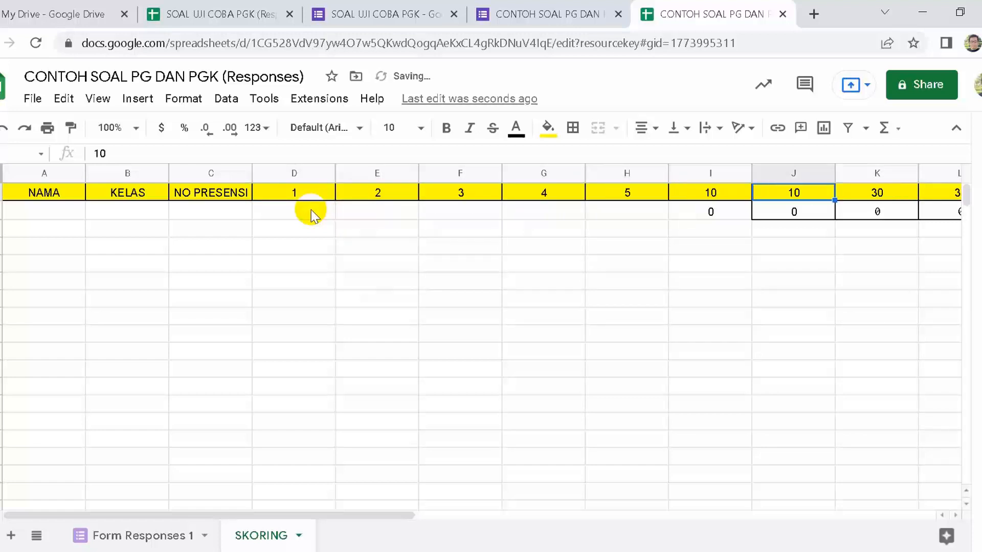
pyautogui.press('Left')
pyautogui.press('Left')
pyautogui.press('Left')
pyautogui.press('Right')
pyautogui.press('Right')
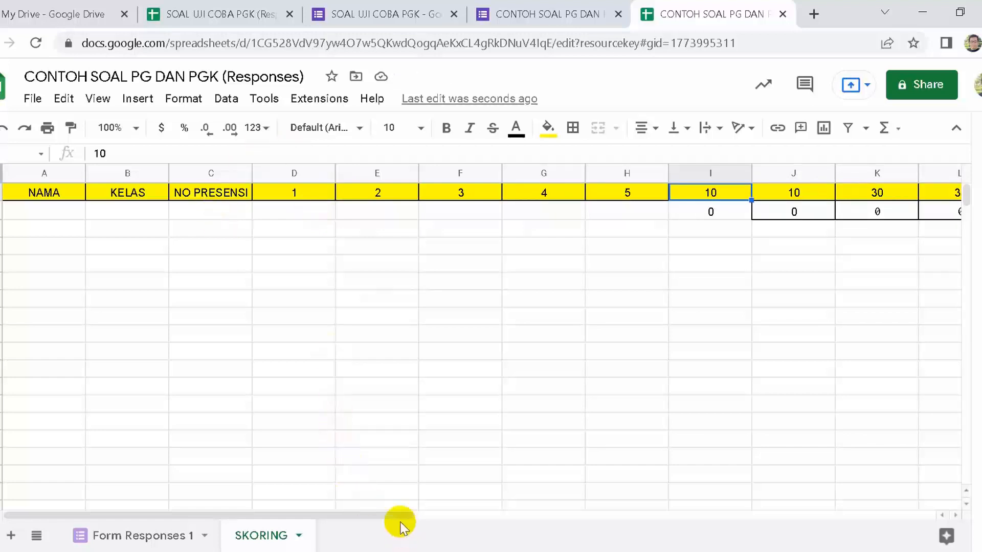
# - Change the cell reference in the IF formula of I2 to D2, making it =if(D2="c",1,0)
pyautogui.moveTo(398, 521); pyautogui.dragTo(537, 515)
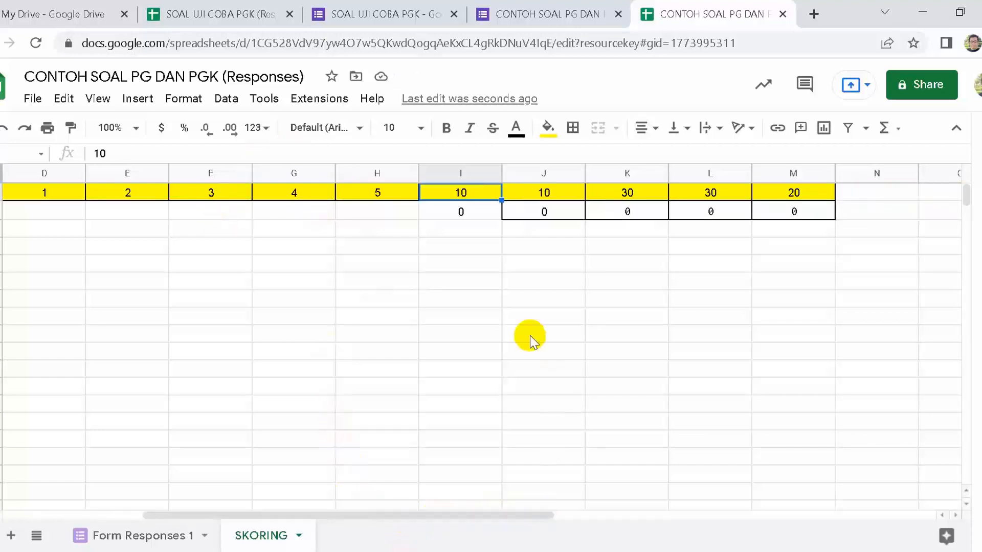
pyautogui.click(481, 209)
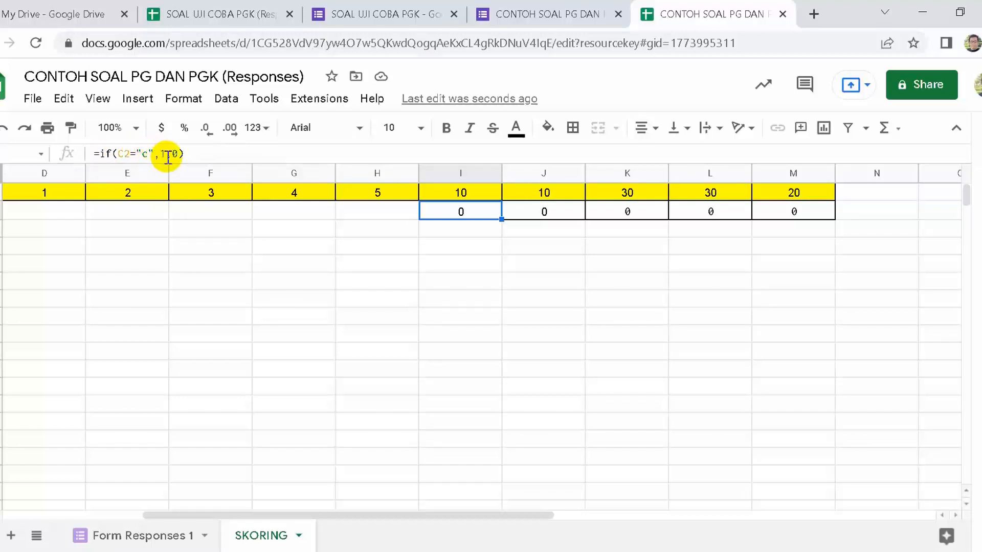
pyautogui.moveTo(397, 514); pyautogui.dragTo(340, 519)
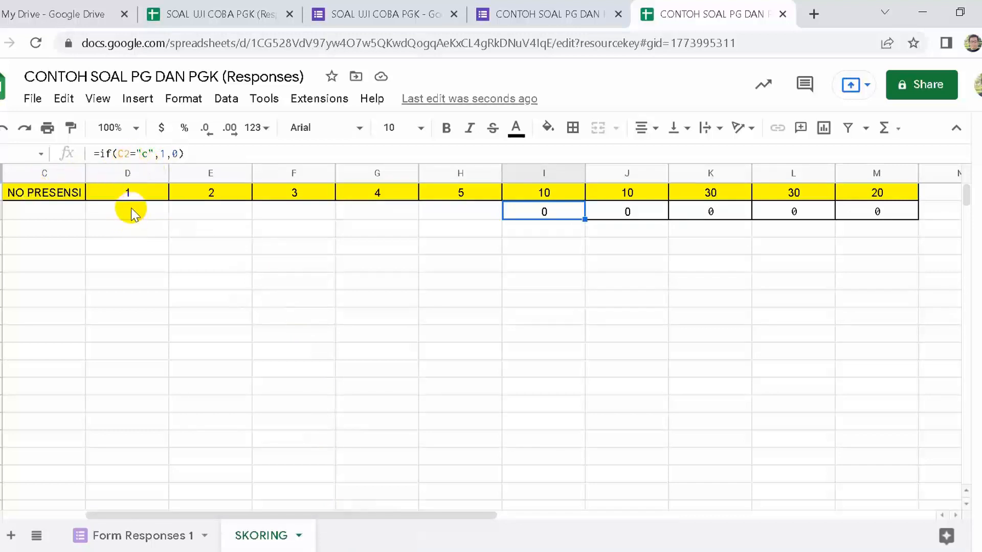
pyautogui.click(125, 153)
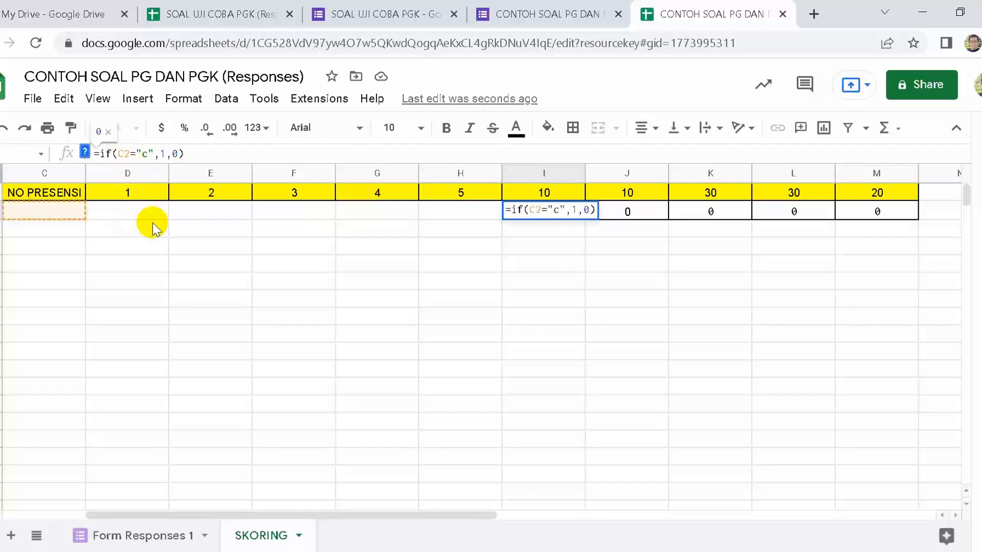
pyautogui.click(153, 222)
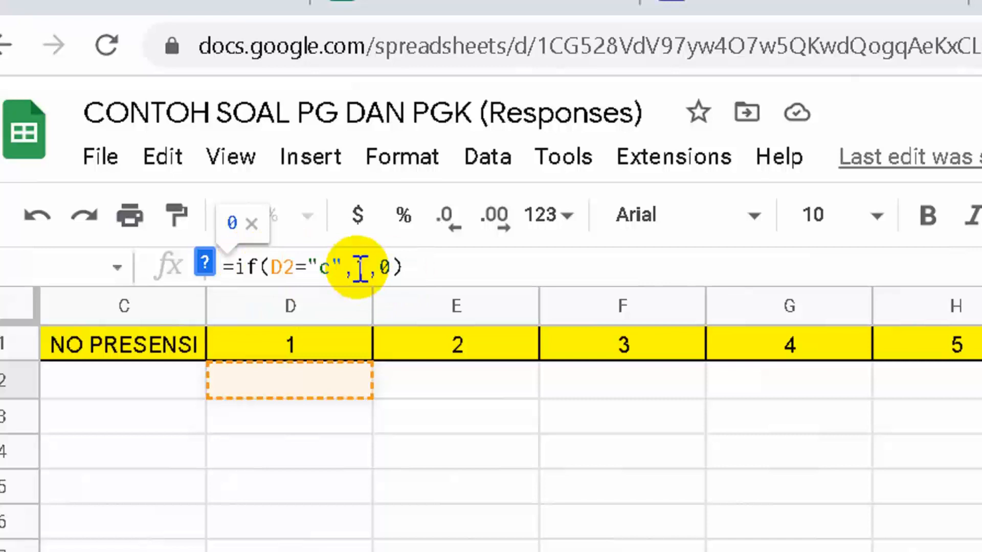
pyautogui.press('Return')
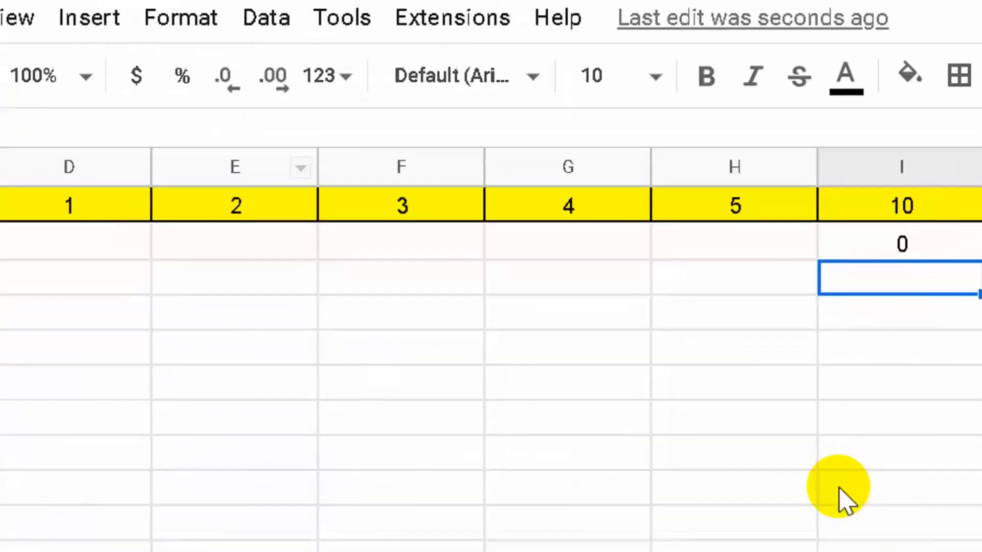
# - Copy the IF formula from I2 into J2 so it reads =if(E2="c",1,0)
pyautogui.click(785, 237)
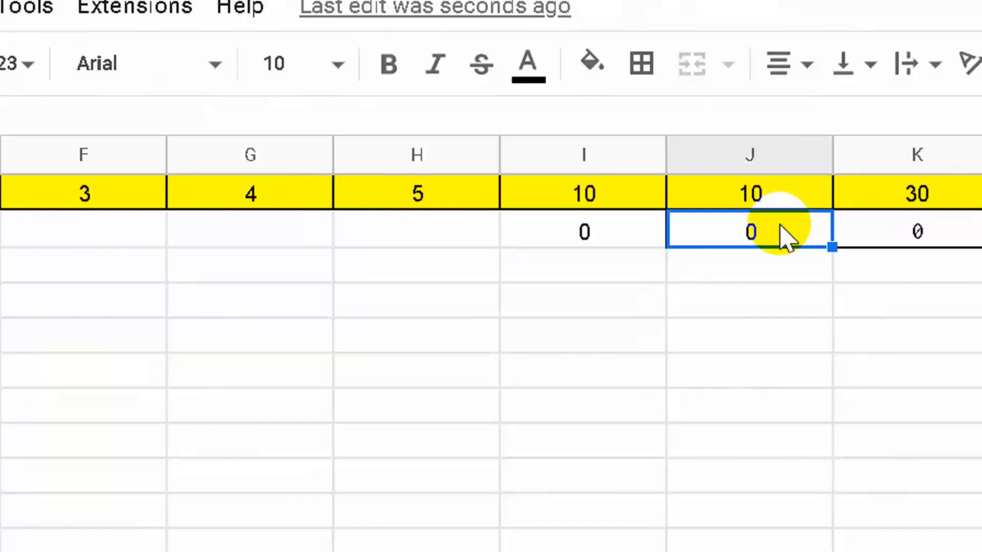
pyautogui.click(616, 243)
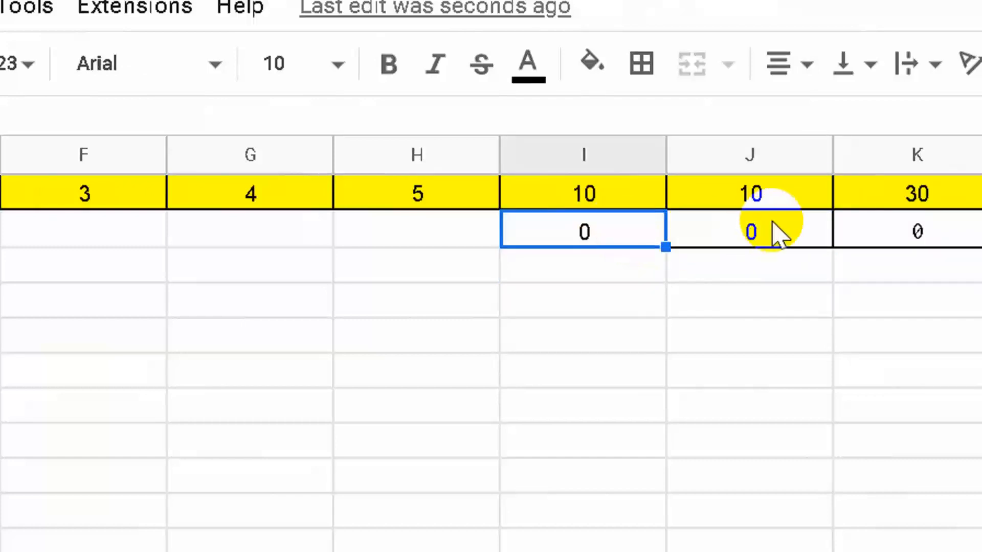
pyautogui.rightClick(621, 230)
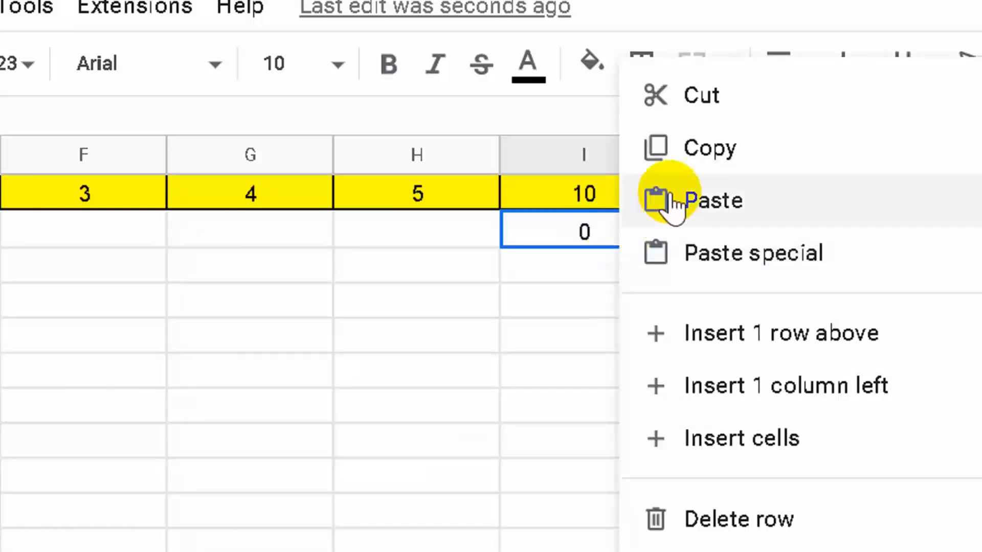
pyautogui.click(708, 154)
pyautogui.click(746, 232)
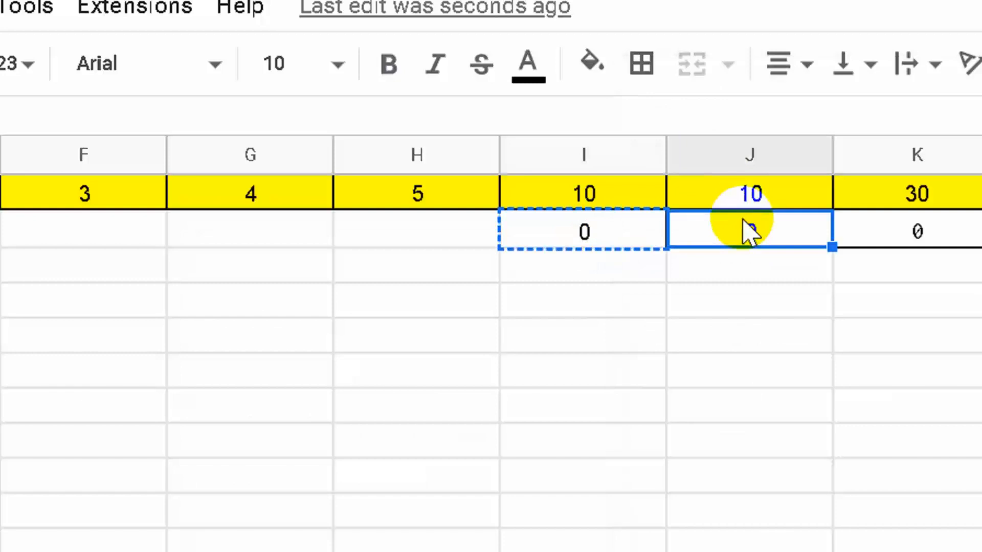
pyautogui.hotkey('ctrl', 'v')
pyautogui.click(747, 231)
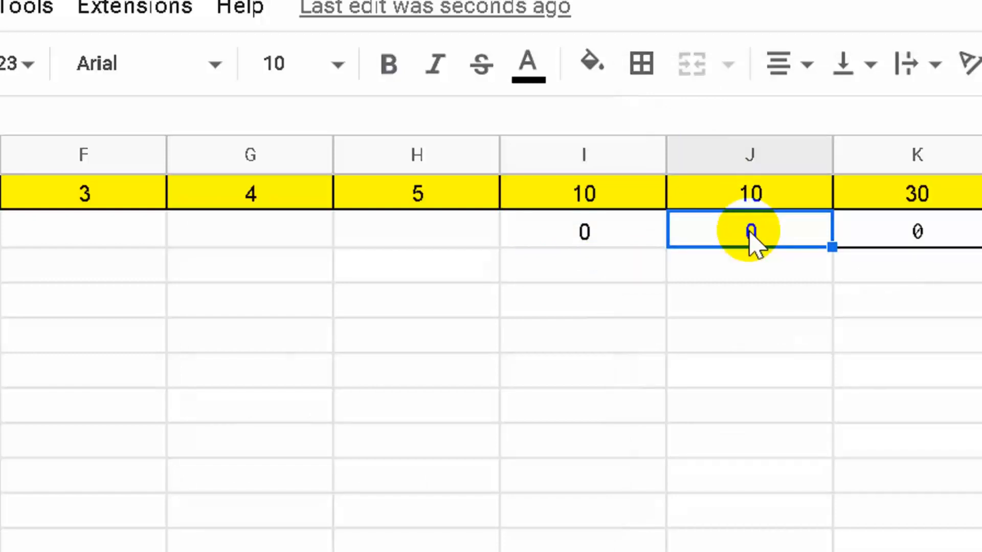
pyautogui.click(615, 240)
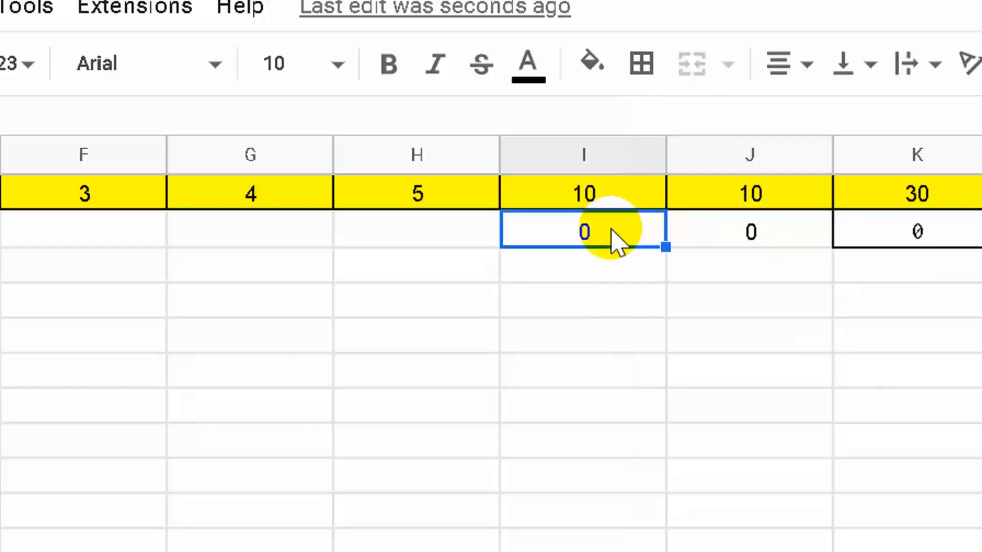
pyautogui.click(723, 235)
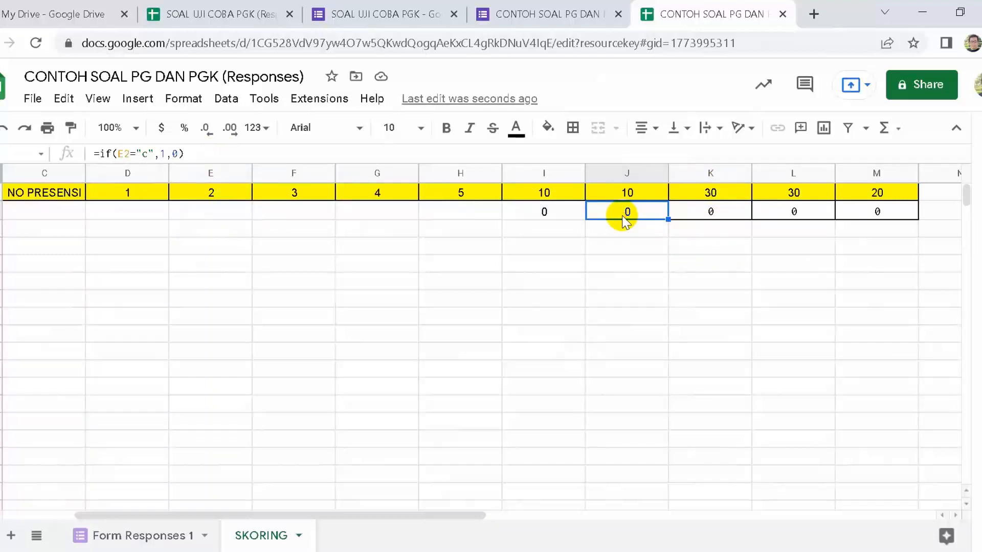
pyautogui.doubleClick(147, 153)
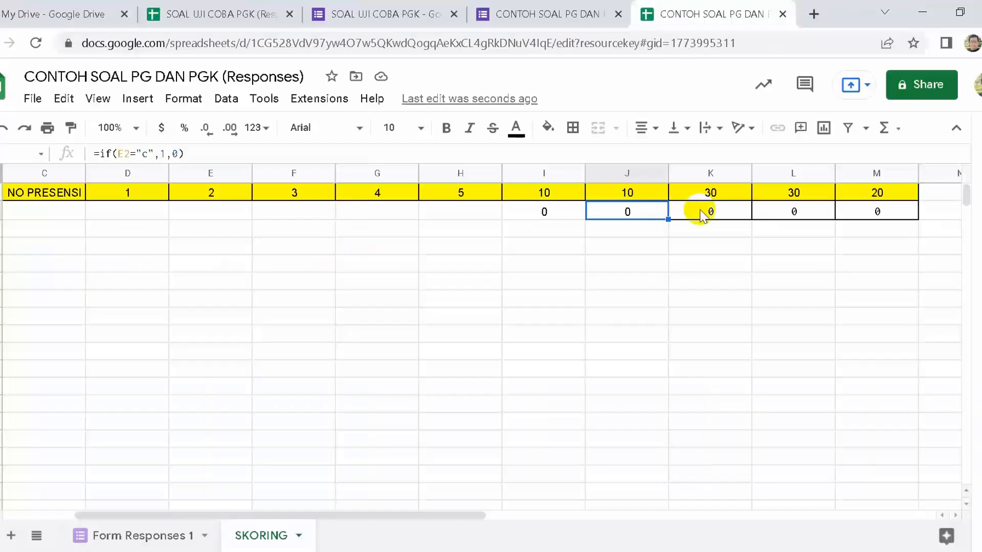
# - In the K2 formula, change the cell reference of the first find("A") and find("D") terms to F2
pyautogui.click(696, 215)
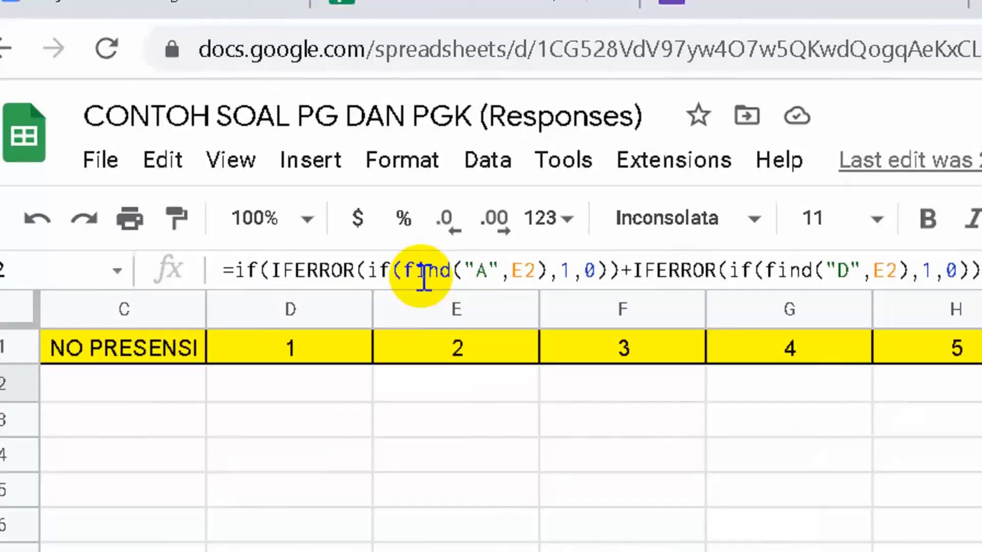
pyautogui.click(537, 280)
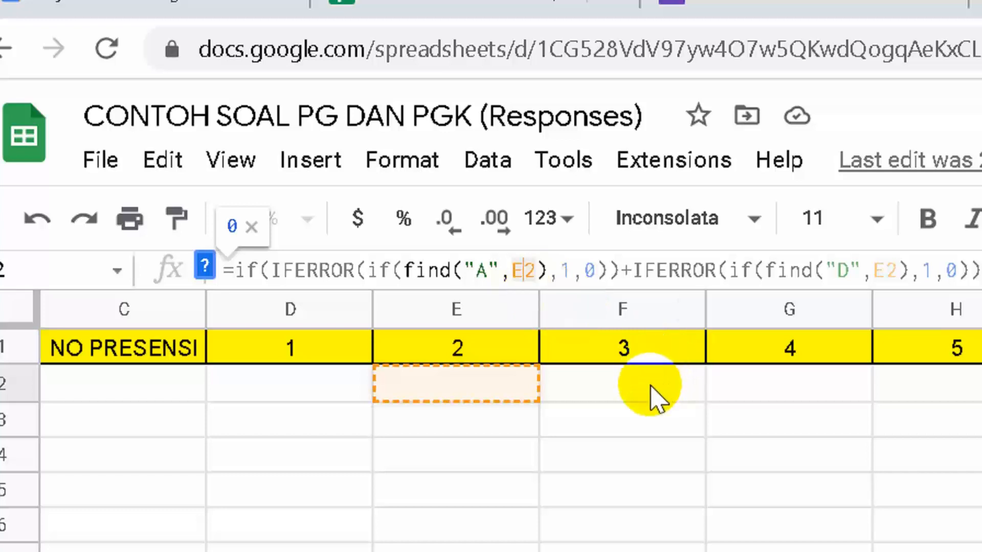
pyautogui.click(527, 270)
pyautogui.press('BackSpace')
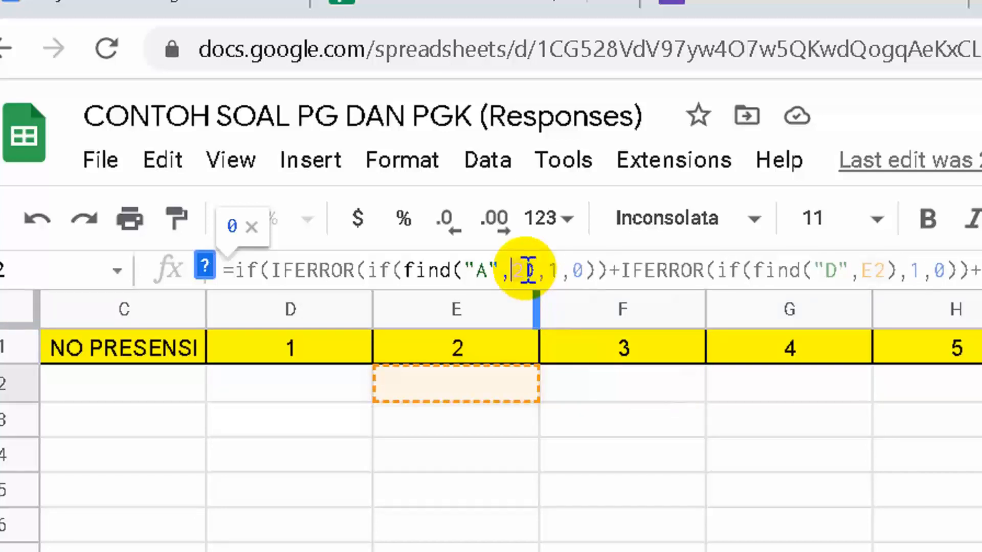
pyautogui.write('f')
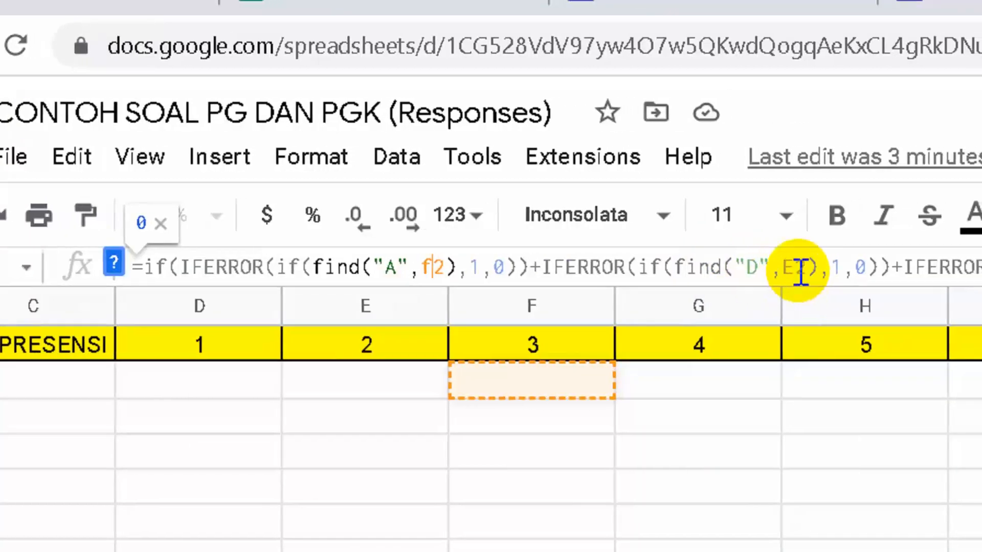
pyautogui.click(799, 269)
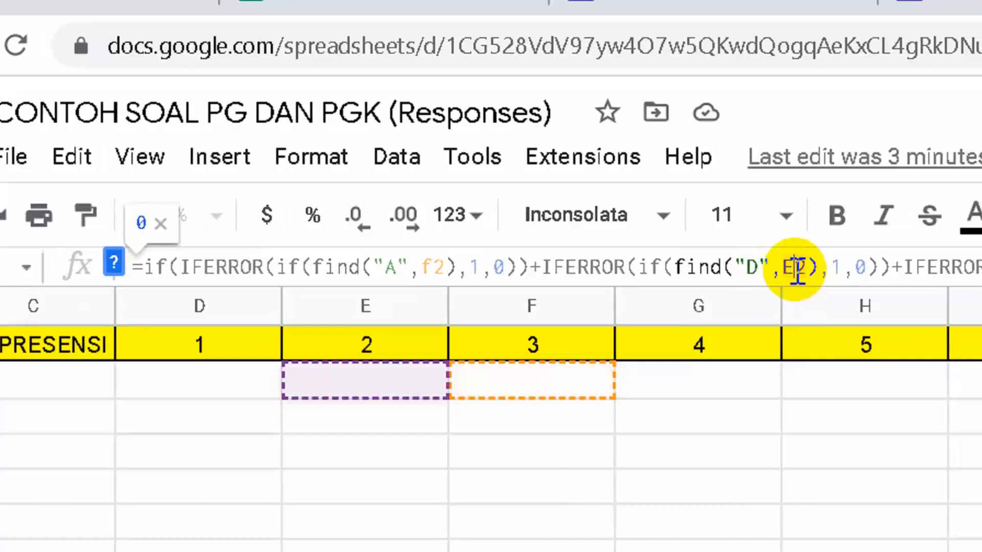
pyautogui.press('BackSpace')
pyautogui.write('f(')
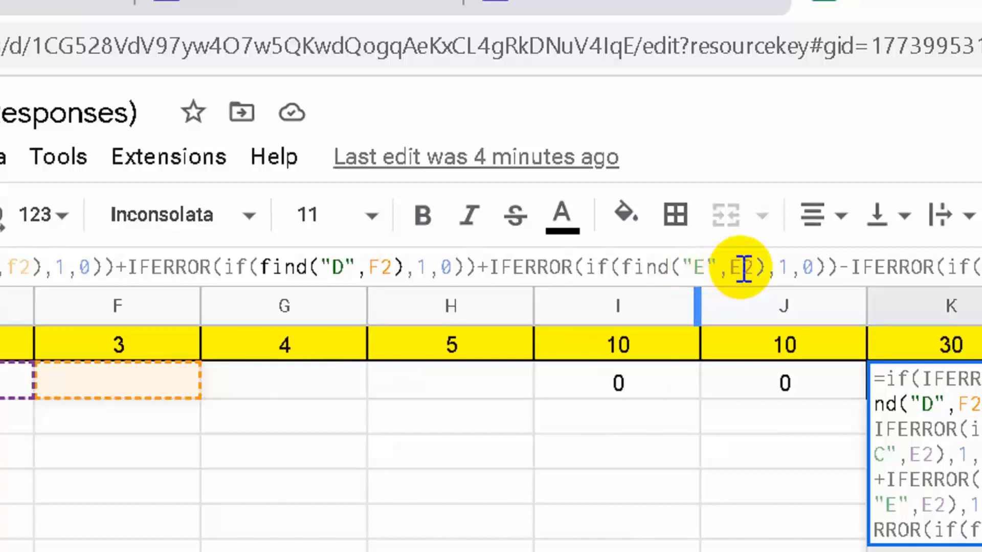
# - Change the cell reference of the first find("E") and find("B") terms in the K2 formula to F2
pyautogui.click(743, 268)
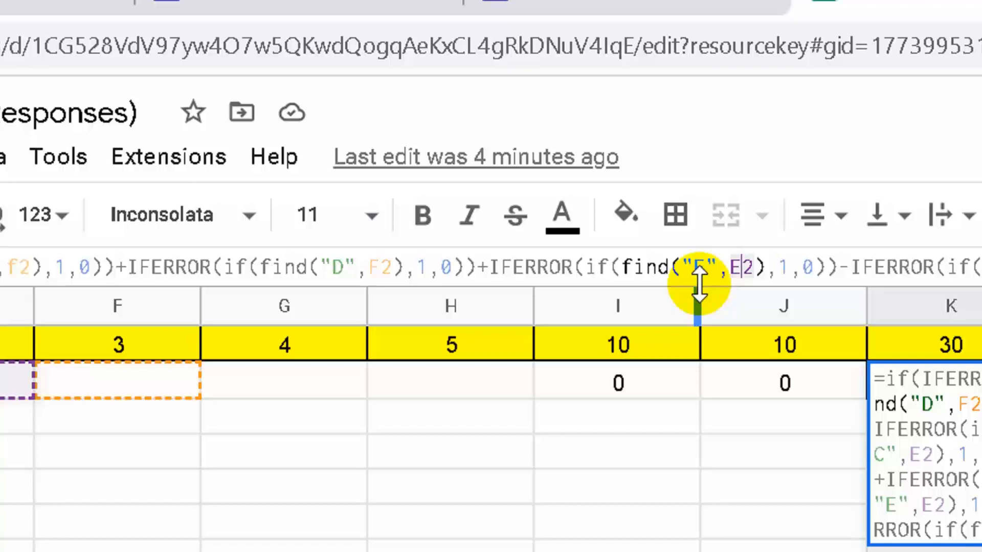
pyautogui.press('BackSpace')
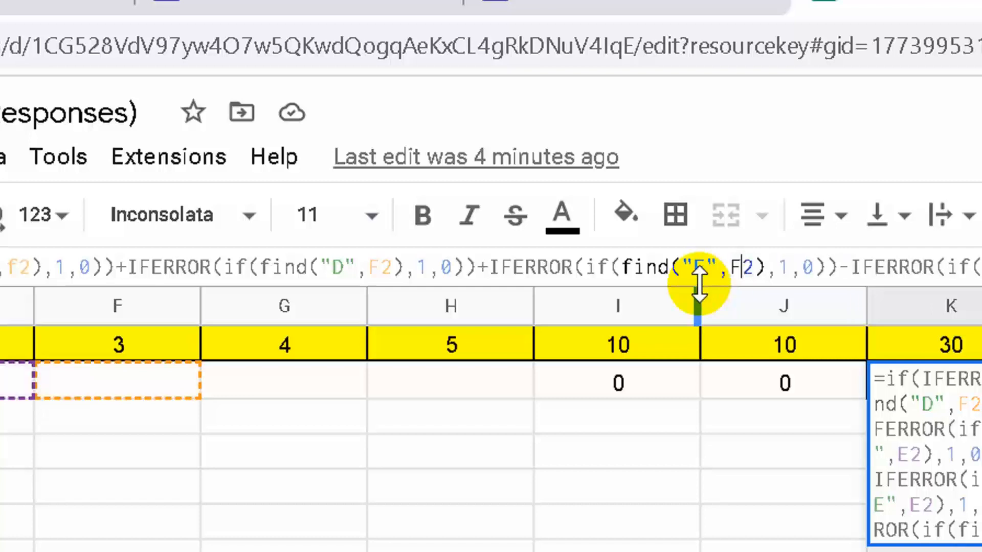
pyautogui.write('FERROR(if')
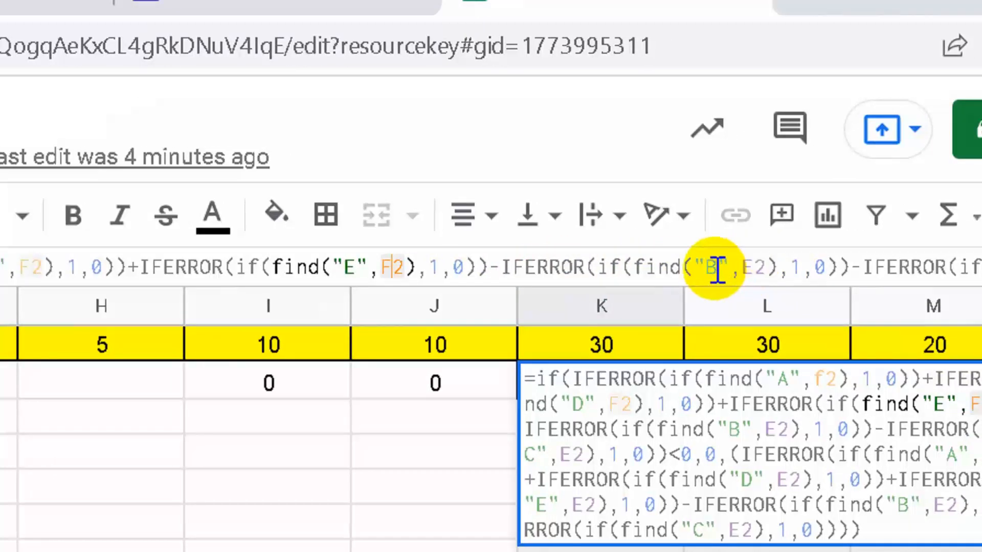
pyautogui.click(758, 270)
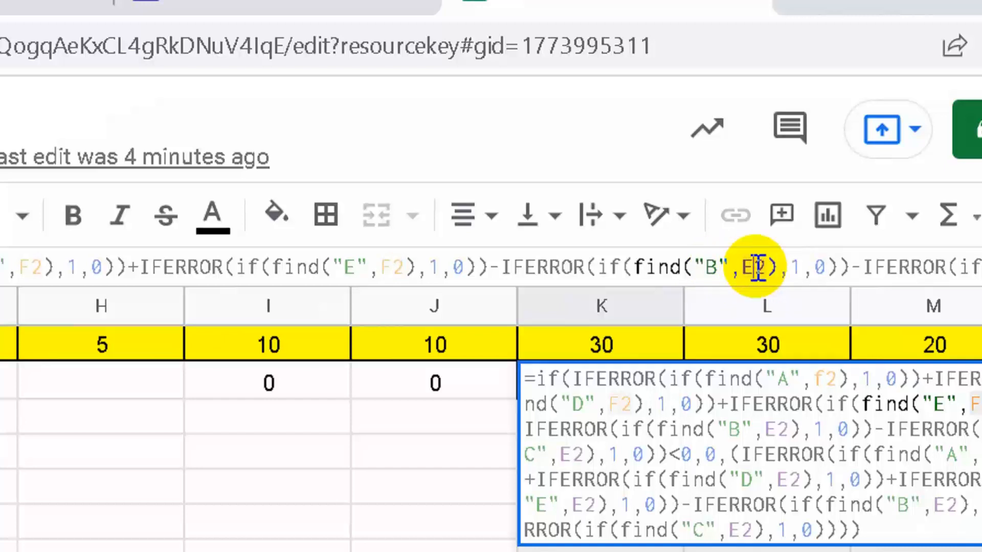
pyautogui.press('BackSpace')
pyautogui.write('F')
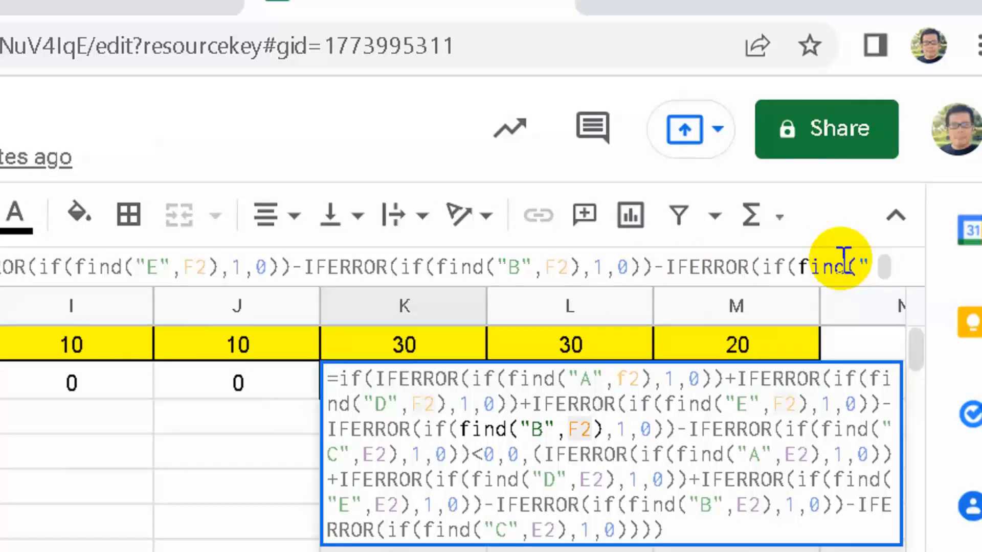
# - Change the cell reference of the find("C") term before the <0 comparison in the K2 formula to F2
pyautogui.press('Right')
pyautogui.scroll(-1, 844, 260)
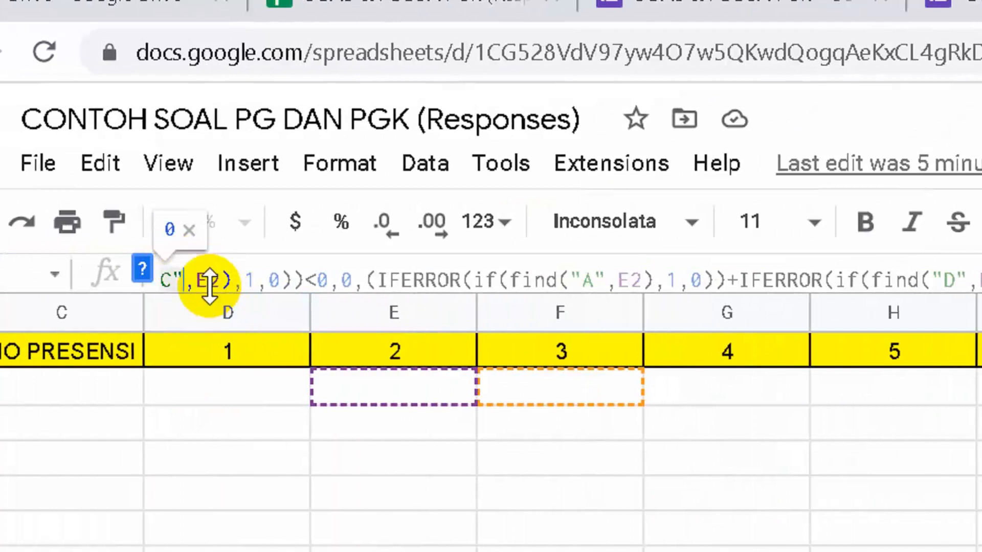
pyautogui.scroll(2, 202, 281)
pyautogui.scroll(-1, 192, 284)
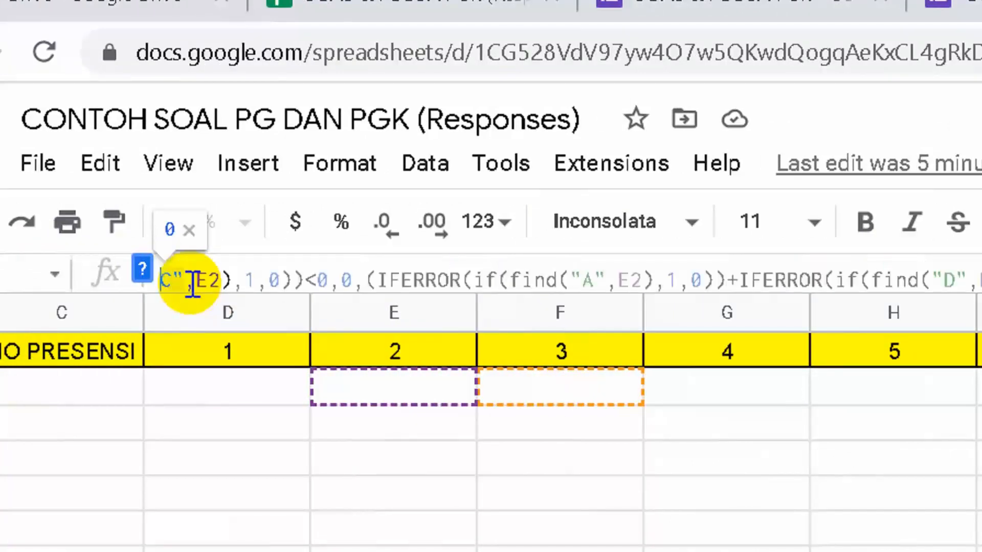
pyautogui.scroll(1, 193, 284)
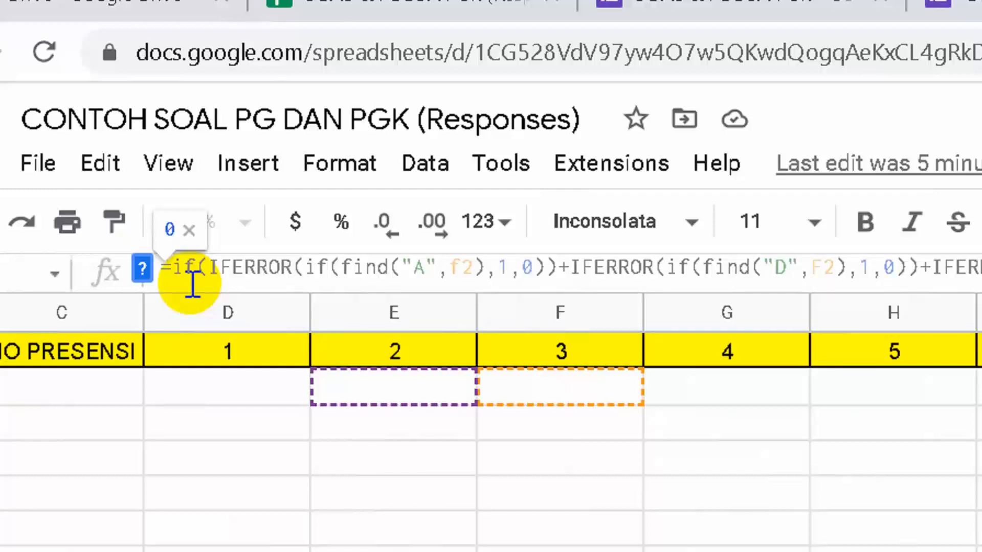
pyautogui.scroll(-1, 193, 284)
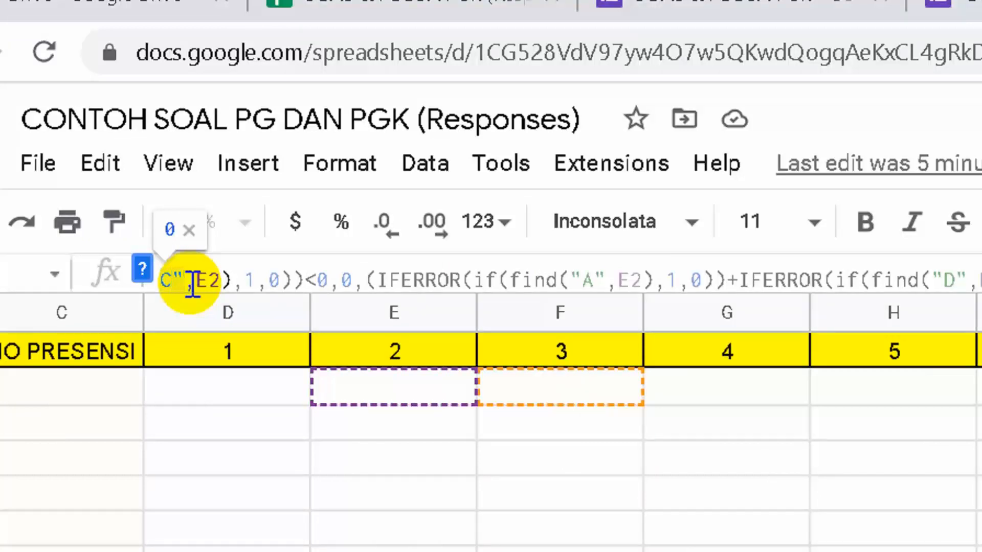
pyautogui.click(193, 281)
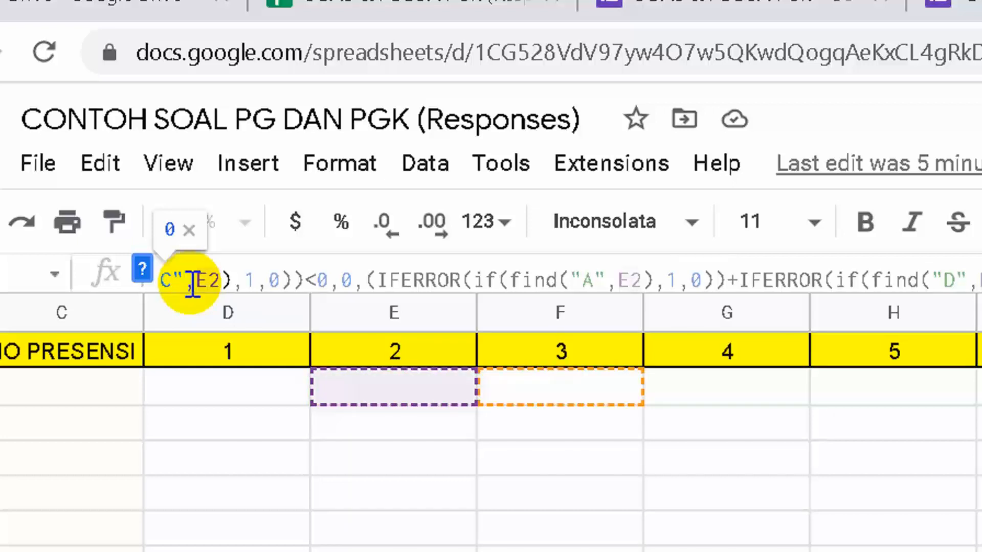
pyautogui.press('Delete')
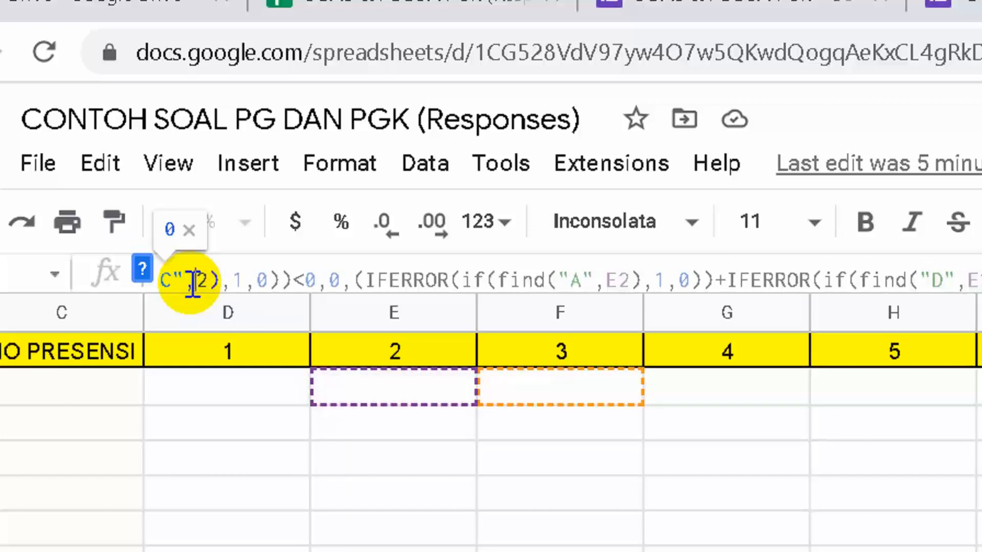
pyautogui.write('F')
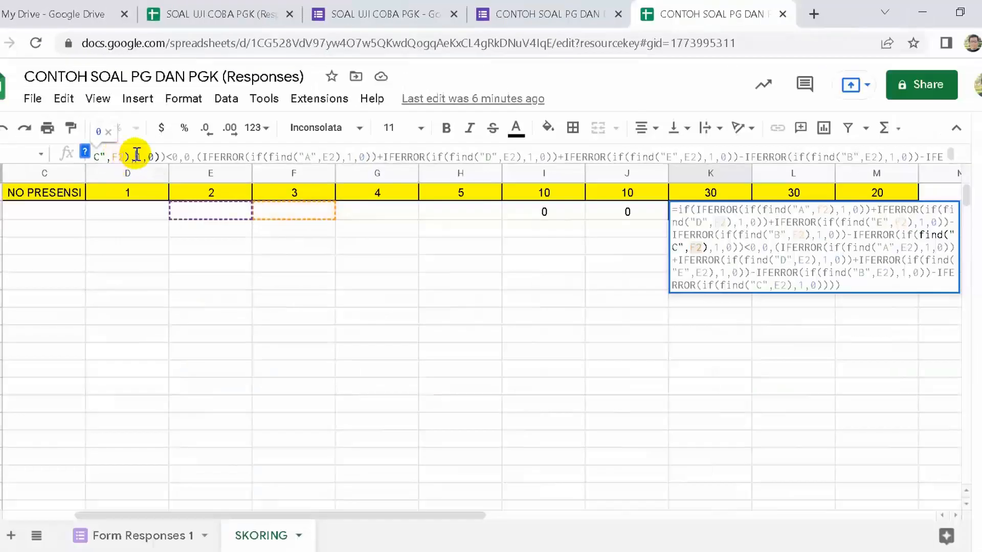
# - Delete the second block of IFERROR terms that references E2, following <0,0, in the K2 formula, keeping the closing parentheses
pyautogui.press('Right')
pyautogui.press('Right')
pyautogui.press('Right')
pyautogui.press('Right')
pyautogui.press('Right')
pyautogui.press('Right')
pyautogui.press('Right')
pyautogui.press('Right')
pyautogui.press('Right')
pyautogui.press('Right')
pyautogui.press('Right')
pyautogui.press('Right')
pyautogui.press('Right')
pyautogui.press('Right')
pyautogui.press('Right')
pyautogui.press('Right')
pyautogui.press('Right')
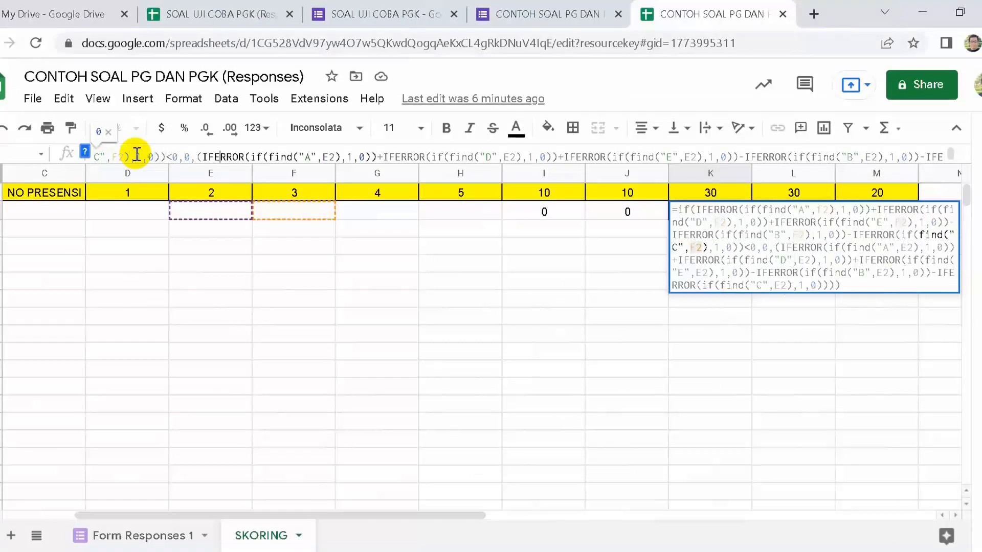
pyautogui.press('Right')
pyautogui.press('Right')
pyautogui.press('Right')
pyautogui.press('Right')
pyautogui.press('Right')
pyautogui.press('Right')
pyautogui.press('Right')
pyautogui.press('Right')
pyautogui.press('Right')
pyautogui.press('Right')
pyautogui.press('Right')
pyautogui.press('Right')
pyautogui.press('Right')
pyautogui.press('Right')
pyautogui.press('Right')
pyautogui.press('Right')
pyautogui.press('Right')
pyautogui.press('Right')
pyautogui.press('Right')
pyautogui.press('Right')
pyautogui.press('Right')
pyautogui.press('Right')
pyautogui.press('Right')
pyautogui.press('Right')
pyautogui.press('Right')
pyautogui.press('Right')
pyautogui.press('Right')
pyautogui.press('Right')
pyautogui.press('Right')
pyautogui.press('Right')
pyautogui.press('Right')
pyautogui.press('Right')
pyautogui.press('Right')
pyautogui.press('Right')
pyautogui.press('Right')
pyautogui.press('Right')
pyautogui.press('Right')
pyautogui.press('Right')
pyautogui.press('Right')
pyautogui.press('Right')
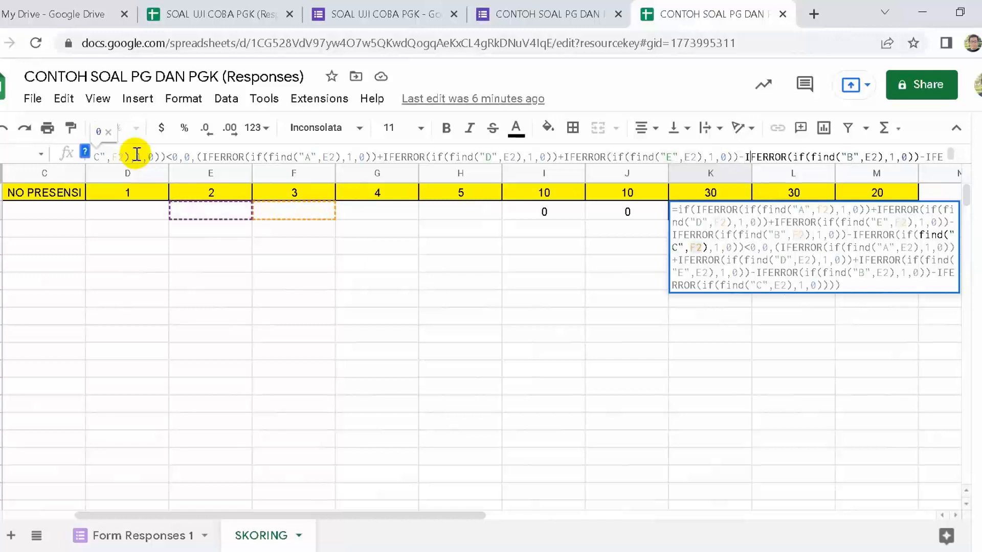
pyautogui.press('Right')
pyautogui.press('Right')
pyautogui.press('Right')
pyautogui.press('Right')
pyautogui.press('Right')
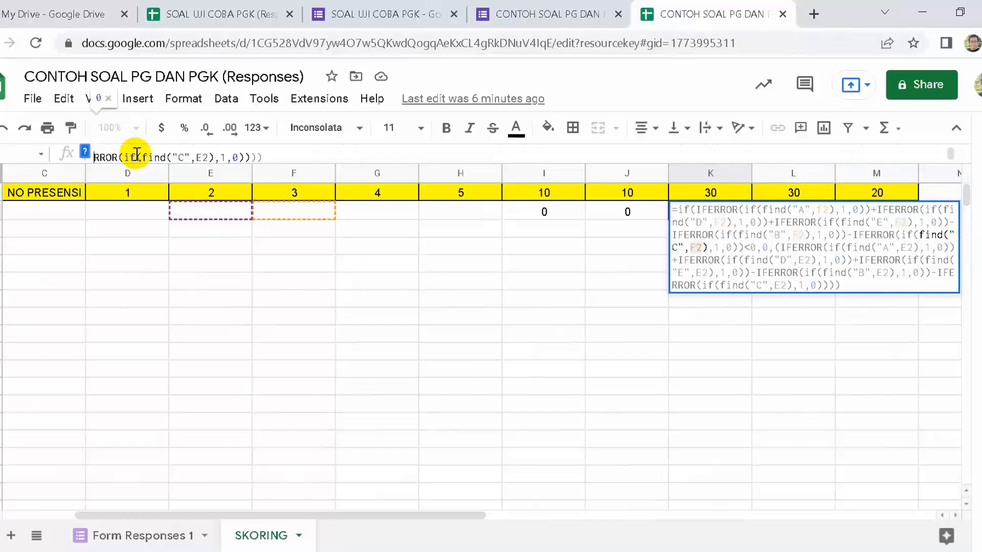
pyautogui.press('Right')
pyautogui.press('Right')
pyautogui.press('Right')
pyautogui.press('Right')
pyautogui.press('Right')
pyautogui.press('Right')
pyautogui.press('Right')
pyautogui.press('Right')
pyautogui.press('Right')
pyautogui.press('Right')
pyautogui.press('Right')
pyautogui.press('Right')
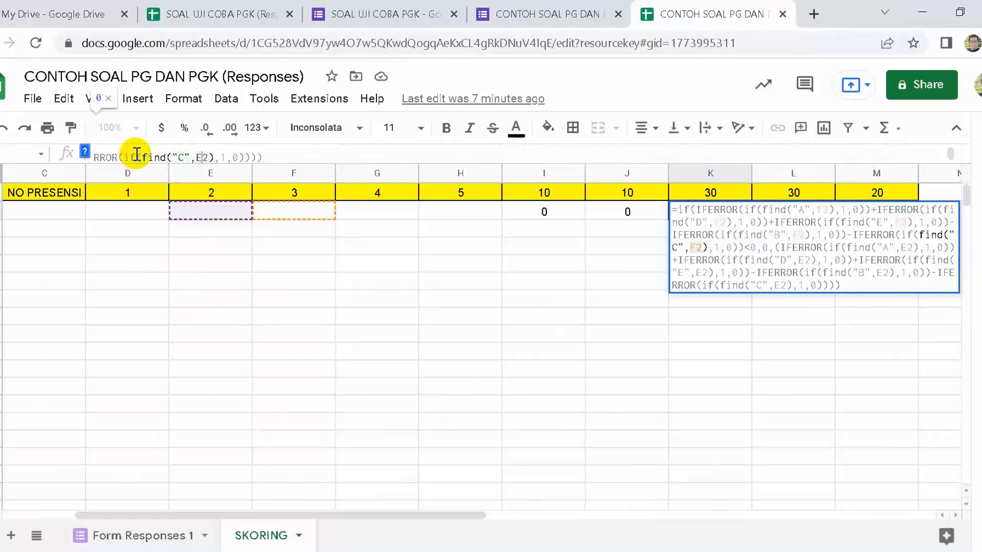
pyautogui.press('Right')
pyautogui.press('Right')
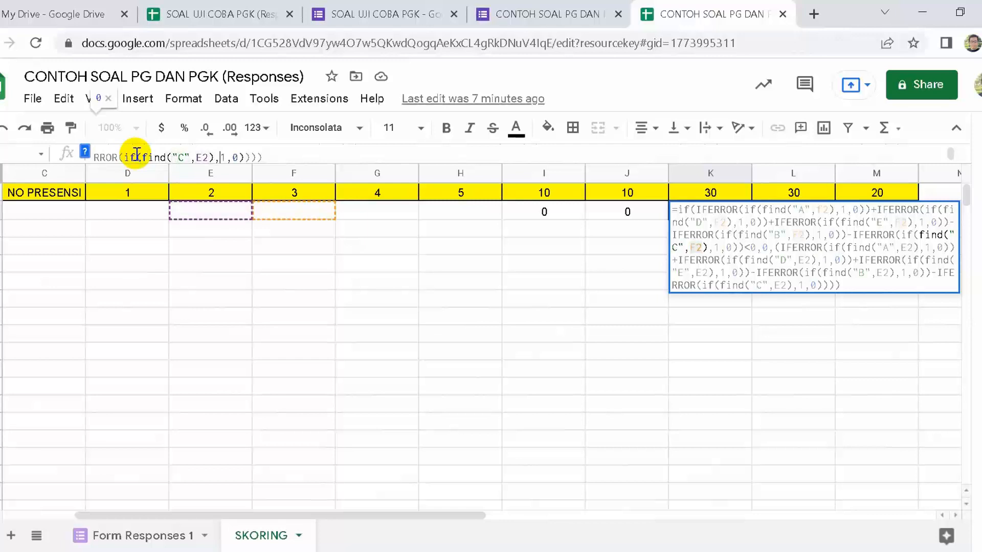
pyautogui.press('Right')
pyautogui.press('Right')
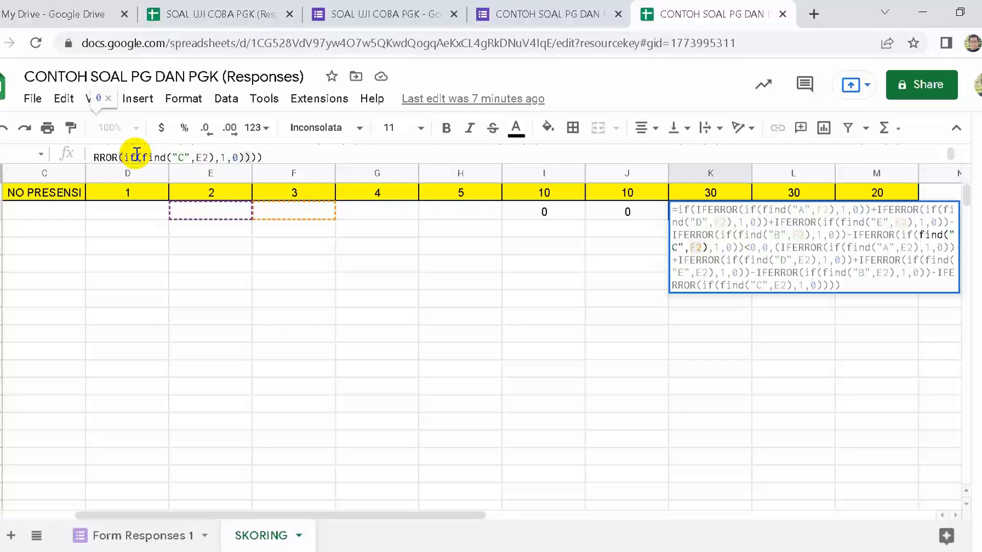
pyautogui.hotkey('shift', 'Left')
pyautogui.hotkey('shift', 'Left')
pyautogui.hotkey('shift', 'Left')
pyautogui.hotkey('shift', 'Left')
pyautogui.hotkey('shift', 'Left')
pyautogui.hotkey('shift', 'Left')
pyautogui.hotkey('shift', 'Left')
pyautogui.hotkey('shift', 'Left')
pyautogui.hotkey('shift', 'Left')
pyautogui.hotkey('shift', 'Left')
pyautogui.hotkey('shift', 'Left')
pyautogui.hotkey('shift', 'Left')
pyautogui.hotkey('shift', 'Left')
pyautogui.hotkey('shift', 'Left')
pyautogui.hotkey('shift', 'Left')
pyautogui.hotkey('shift', 'Left')
pyautogui.hotkey('shift', 'Left')
pyautogui.hotkey('shift', 'Left')
pyautogui.hotkey('shift', 'Left')
pyautogui.hotkey('shift', 'Left')
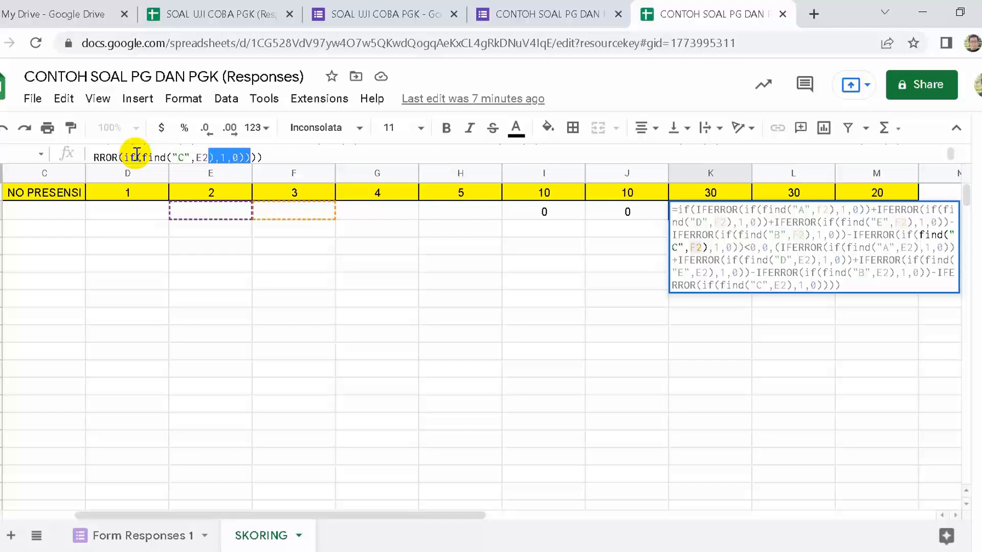
pyautogui.hotkey('shift', 'Left')
pyautogui.hotkey('shift', 'Left')
pyautogui.hotkey('shift', 'Left')
pyautogui.hotkey('shift', 'Left')
pyautogui.hotkey('shift', 'Left')
pyautogui.hotkey('shift', 'Left')
pyautogui.hotkey('shift', 'Left')
pyautogui.hotkey('shift', 'Left')
pyautogui.hotkey('shift', 'Left')
pyautogui.hotkey('shift', 'Left')
pyautogui.hotkey('shift', 'Left')
pyautogui.hotkey('shift', 'Left')
pyautogui.hotkey('shift', 'Left')
pyautogui.hotkey('shift', 'Left')
pyautogui.hotkey('shift', 'Left')
pyautogui.hotkey('shift', 'Left')
pyautogui.hotkey('shift', 'Left')
pyautogui.hotkey('shift', 'Left')
pyautogui.hotkey('shift', 'Left')
pyautogui.hotkey('shift', 'Left')
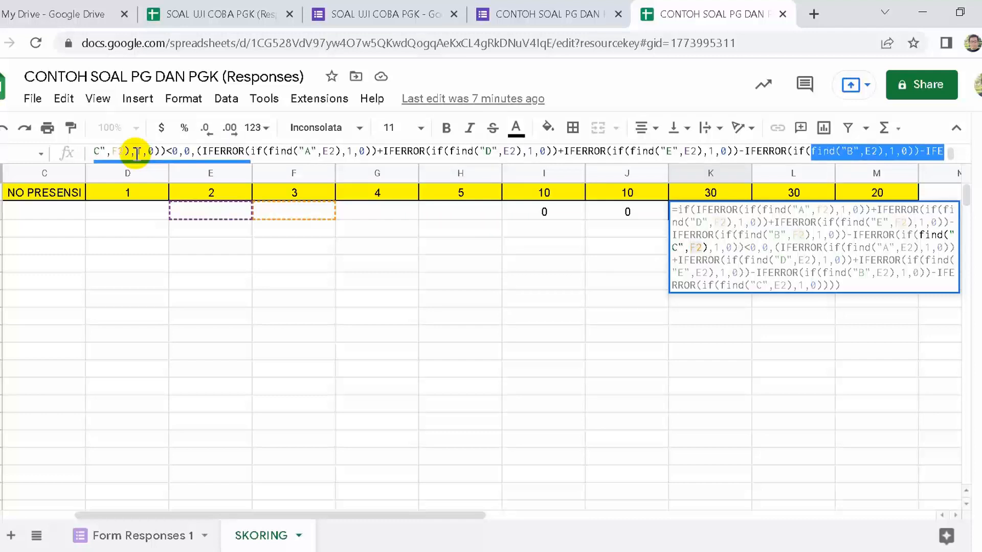
pyautogui.hotkey('shift', 'Left')
pyautogui.hotkey('shift', 'Left')
pyautogui.hotkey('shift', 'Left')
pyautogui.hotkey('shift', 'Left')
pyautogui.hotkey('shift', 'Left')
pyautogui.hotkey('shift', 'Left')
pyautogui.hotkey('shift', 'Left')
pyautogui.hotkey('shift', 'Left')
pyautogui.hotkey('shift', 'Left')
pyautogui.hotkey('shift', 'Left')
pyautogui.hotkey('shift', 'Left')
pyautogui.hotkey('shift', 'Left')
pyautogui.hotkey('shift', 'Left')
pyautogui.hotkey('shift', 'Left')
pyautogui.hotkey('shift', 'Left')
pyautogui.hotkey('shift', 'Left')
pyautogui.hotkey('shift', 'Left')
pyautogui.hotkey('shift', 'Left')
pyautogui.hotkey('shift', 'Left')
pyautogui.hotkey('shift', 'Left')
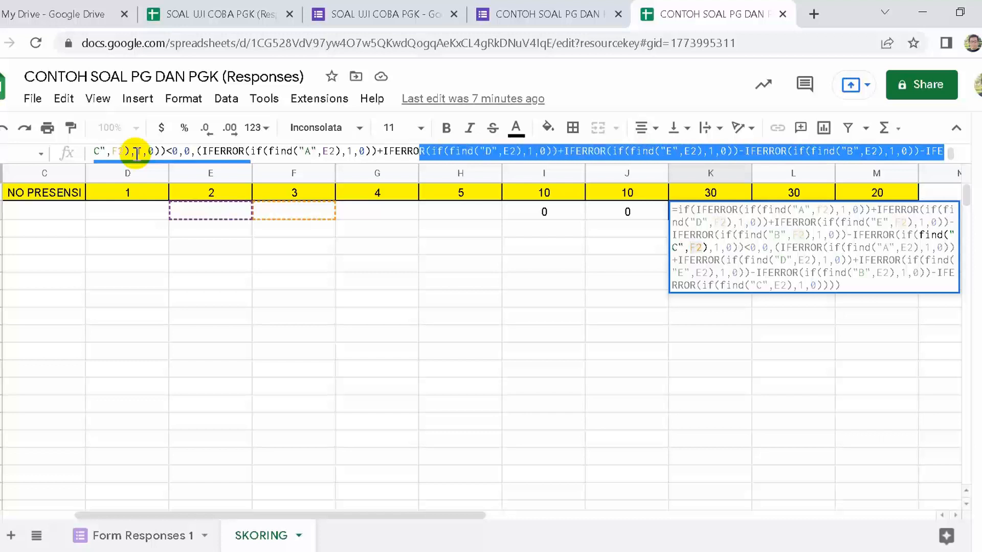
pyautogui.hotkey('shift', 'Left')
pyautogui.hotkey('shift', 'Left')
pyautogui.hotkey('shift', 'Left')
pyautogui.hotkey('shift', 'Left')
pyautogui.hotkey('shift', 'Left')
pyautogui.hotkey('shift', 'Left')
pyautogui.hotkey('shift', 'Left')
pyautogui.hotkey('shift', 'Left')
pyautogui.hotkey('shift', 'Left')
pyautogui.hotkey('shift', 'Left')
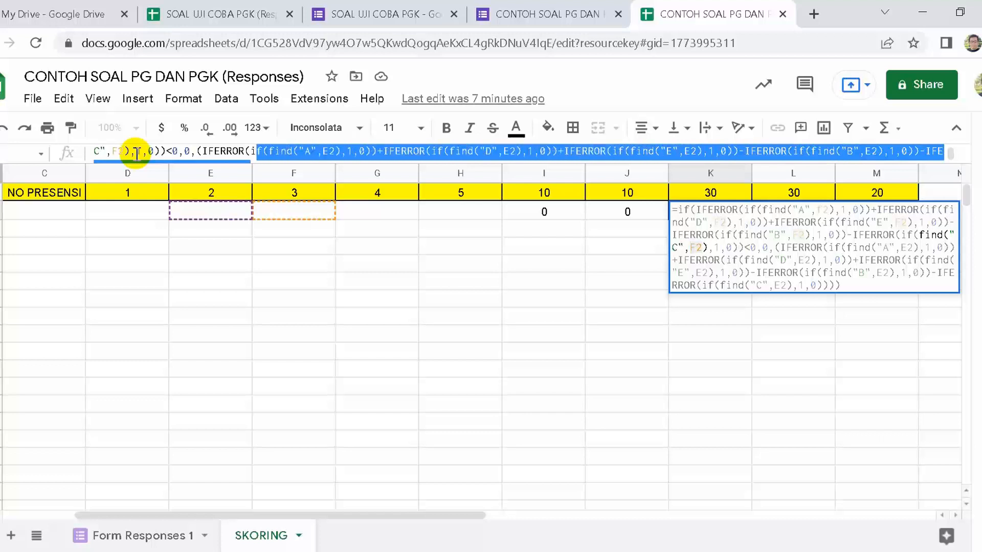
pyautogui.hotkey('shift', 'Right')
pyautogui.hotkey('shift', 'Right')
pyautogui.hotkey('shift', 'Left')
pyautogui.hotkey('shift', 'Left')
pyautogui.hotkey('shift', 'Left')
pyautogui.hotkey('shift', 'Left')
pyautogui.hotkey('shift', 'Left')
pyautogui.hotkey('shift', 'Left')
pyautogui.hotkey('shift', 'Left')
pyautogui.hotkey('shift', 'Left')
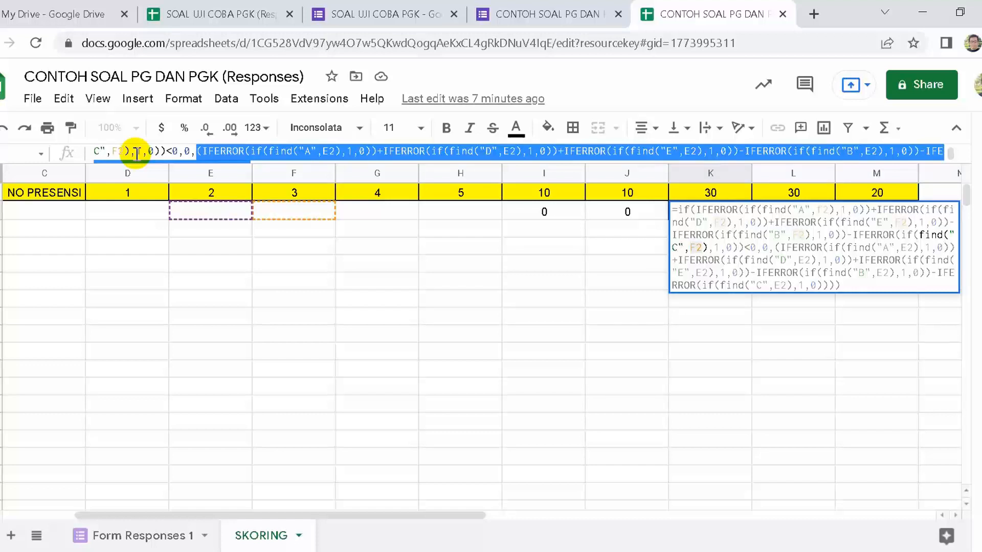
pyautogui.press('BackSpace')
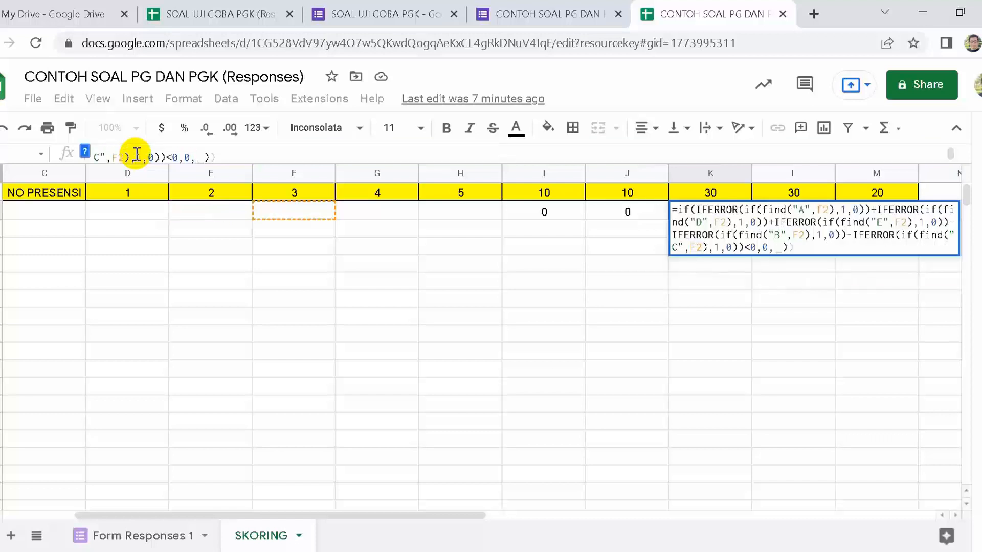
# - In the K2 formula, copy the whole parenthesized block of IFERROR terms between the opening if and the <0 comparison
pyautogui.press('Left')
pyautogui.press('Left')
pyautogui.press('Left')
pyautogui.press('Left')
pyautogui.press('Left')
pyautogui.press('Left')
pyautogui.press('Left')
pyautogui.press('Left')
pyautogui.press('Left')
pyautogui.press('Left')
pyautogui.press('Left')
pyautogui.press('Left')
pyautogui.press('Left')
pyautogui.press('Left')
pyautogui.press('Left')
pyautogui.press('Left')
pyautogui.press('Left')
pyautogui.press('Left')
pyautogui.press('Left')
pyautogui.press('Left')
pyautogui.press('Left')
pyautogui.press('Left')
pyautogui.press('Left')
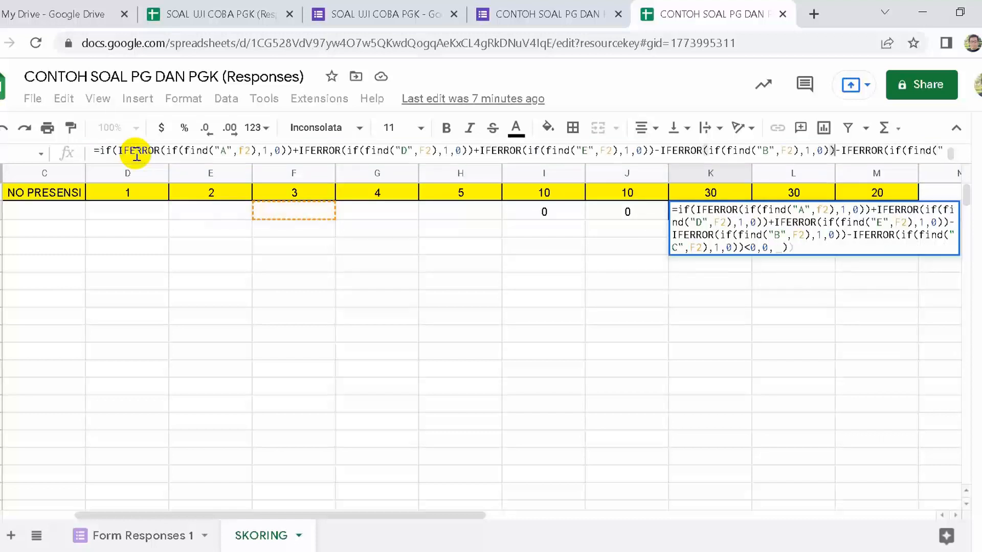
pyautogui.press('Left')
pyautogui.press('Left')
pyautogui.press('Left')
pyautogui.press('Left')
pyautogui.press('Left')
pyautogui.press('Left')
pyautogui.press('Left')
pyautogui.press('Left')
pyautogui.press('Left')
pyautogui.press('Left')
pyautogui.press('Left')
pyautogui.press('Left')
pyautogui.press('Left')
pyautogui.press('Left')
pyautogui.press('Left')
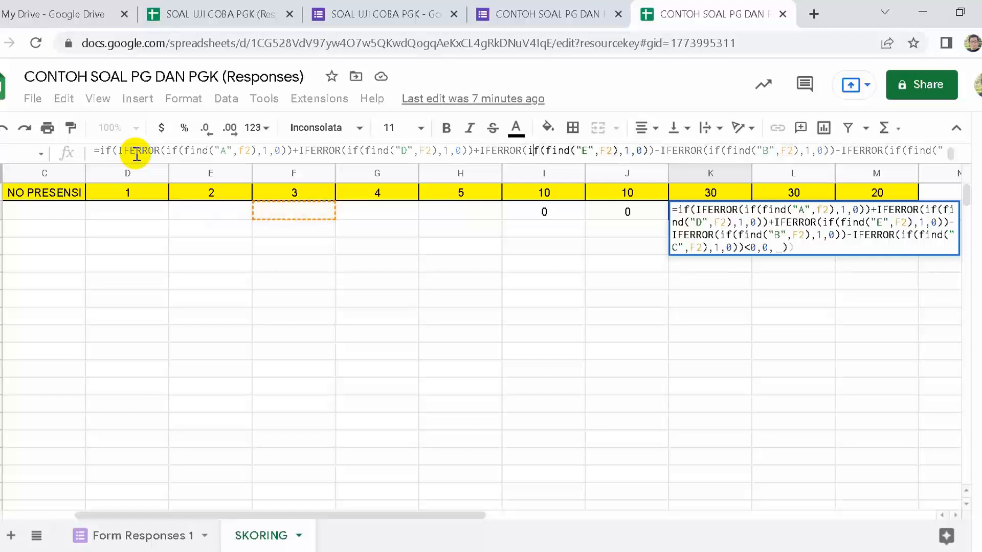
pyautogui.press('Left')
pyautogui.press('Left')
pyautogui.press('Left')
pyautogui.press('Left')
pyautogui.press('Left')
pyautogui.press('Left')
pyautogui.press('Left')
pyautogui.press('Left')
pyautogui.press('Left')
pyautogui.press('Left')
pyautogui.press('Left')
pyautogui.press('Left')
pyautogui.press('Left')
pyautogui.press('Left')
pyautogui.press('Left')
pyautogui.press('Left')
pyautogui.press('Left')
pyautogui.press('Left')
pyautogui.press('Left')
pyautogui.press('Left')
pyautogui.press('Left')
pyautogui.press('Left')
pyautogui.press('Left')
pyautogui.press('Left')
pyautogui.press('Left')
pyautogui.press('Left')
pyautogui.press('Left')
pyautogui.press('Left')
pyautogui.press('Left')
pyautogui.press('Left')
pyautogui.press('Left')
pyautogui.press('Left')
pyautogui.press('Left')
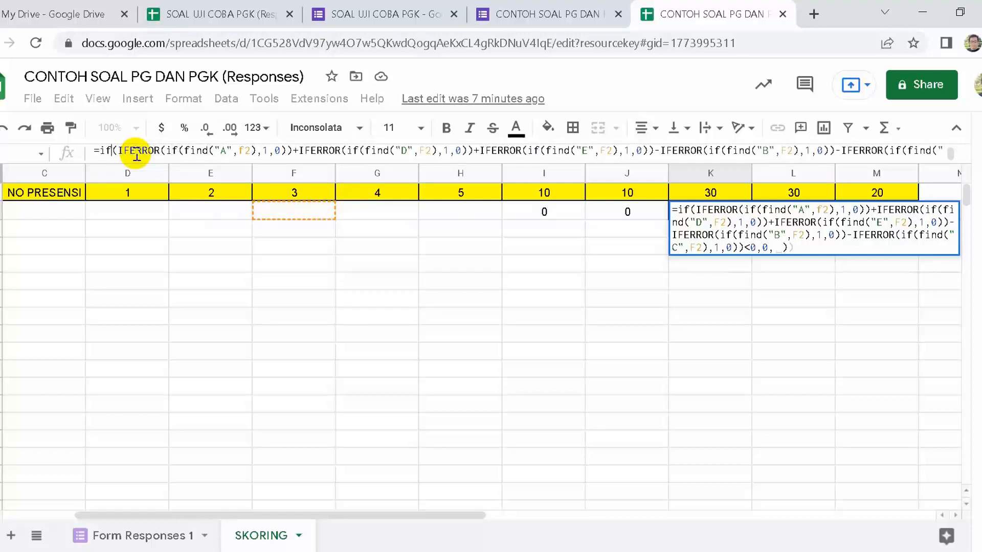
pyautogui.hotkey('shift', 'Right')
pyautogui.hotkey('shift', 'Right')
pyautogui.hotkey('shift', 'Right')
pyautogui.hotkey('shift', 'Right')
pyautogui.hotkey('shift', 'Right')
pyautogui.hotkey('shift', 'Right')
pyautogui.hotkey('shift', 'Right')
pyautogui.hotkey('shift', 'Right')
pyautogui.hotkey('shift', 'Right')
pyautogui.hotkey('shift', 'Right')
pyautogui.hotkey('shift', 'Right')
pyautogui.hotkey('shift', 'Right')
pyautogui.hotkey('shift', 'Right')
pyautogui.hotkey('shift', 'Right')
pyautogui.hotkey('shift', 'Right')
pyautogui.hotkey('shift', 'Right')
pyautogui.hotkey('shift', 'Right')
pyautogui.hotkey('shift', 'Right')
pyautogui.hotkey('shift', 'Right')
pyautogui.hotkey('shift', 'Right')
pyautogui.hotkey('shift', 'Right')
pyautogui.hotkey('shift', 'Right')
pyautogui.hotkey('shift', 'Right')
pyautogui.hotkey('shift', 'Right')
pyautogui.hotkey('shift', 'Right')
pyautogui.hotkey('shift', 'Right')
pyautogui.hotkey('shift', 'Right')
pyautogui.hotkey('shift', 'Right')
pyautogui.hotkey('shift', 'Right')
pyautogui.hotkey('shift', 'Right')
pyautogui.hotkey('shift', 'Right')
pyautogui.hotkey('shift', 'Right')
pyautogui.hotkey('shift', 'Right')
pyautogui.hotkey('shift', 'Right')
pyautogui.hotkey('shift', 'Right')
pyautogui.hotkey('shift', 'Right')
pyautogui.hotkey('shift', 'Right')
pyautogui.hotkey('shift', 'Right')
pyautogui.hotkey('shift', 'Right')
pyautogui.hotkey('shift', 'Right')
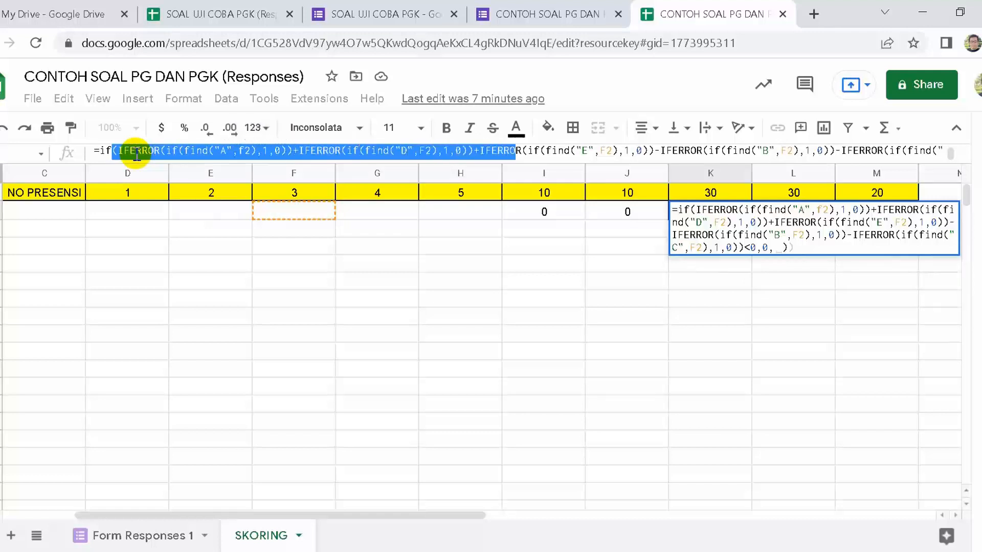
pyautogui.hotkey('shift', 'Right')
pyautogui.hotkey('shift', 'Right')
pyautogui.hotkey('shift', 'Right')
pyautogui.hotkey('shift', 'Right')
pyautogui.hotkey('shift', 'Right')
pyautogui.hotkey('shift', 'Right')
pyautogui.hotkey('shift', 'Right')
pyautogui.hotkey('shift', 'Right')
pyautogui.hotkey('shift', 'Right')
pyautogui.hotkey('shift', 'Right')
pyautogui.hotkey('shift', 'Right')
pyautogui.hotkey('shift', 'Right')
pyautogui.hotkey('shift', 'Right')
pyautogui.hotkey('shift', 'Right')
pyautogui.hotkey('shift', 'Right')
pyautogui.hotkey('shift', 'Right')
pyautogui.hotkey('shift', 'Right')
pyautogui.hotkey('shift', 'Right')
pyautogui.hotkey('shift', 'Right')
pyautogui.hotkey('shift', 'Right')
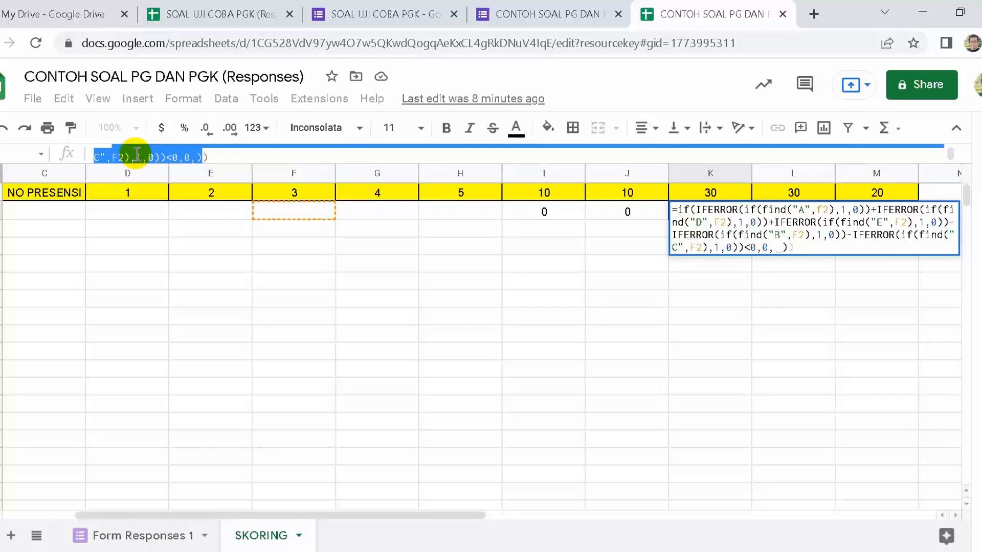
pyautogui.hotkey('shift', 'Left')
pyautogui.hotkey('shift', 'Left')
pyautogui.hotkey('shift', 'Left')
pyautogui.hotkey('shift', 'Left')
pyautogui.hotkey('shift', 'Left')
pyautogui.hotkey('shift', 'Left')
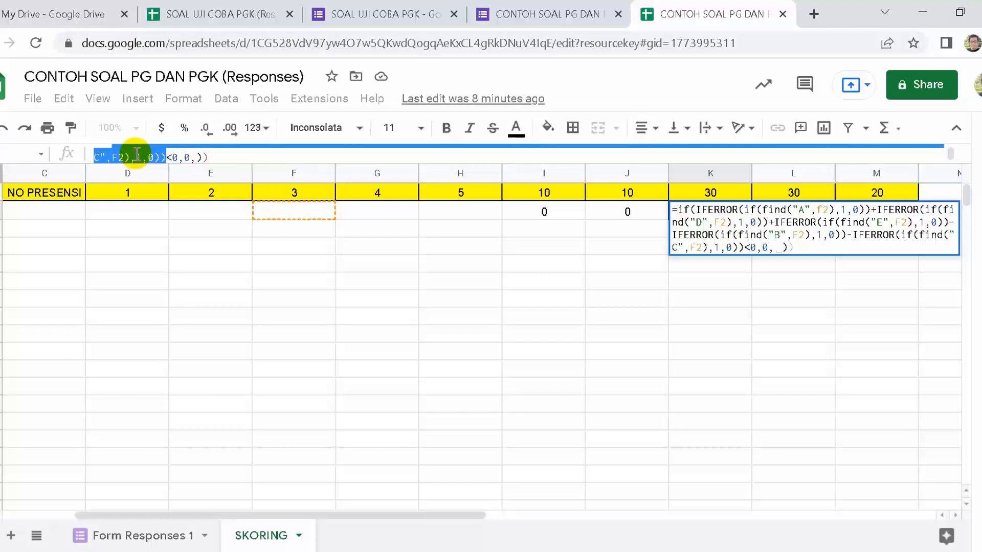
pyautogui.hotkey('ctrl', 'c')
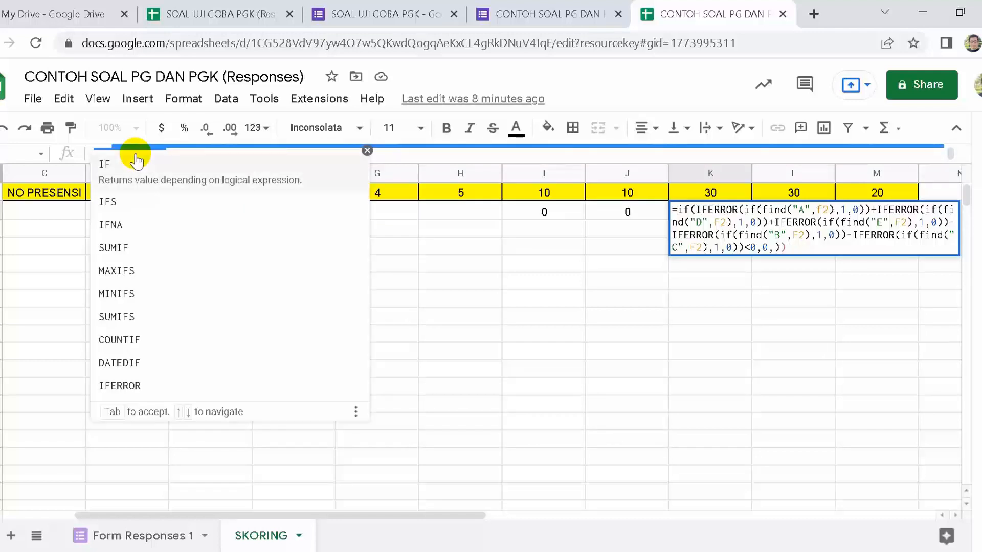
pyautogui.hotkey('ctrl', 'c')
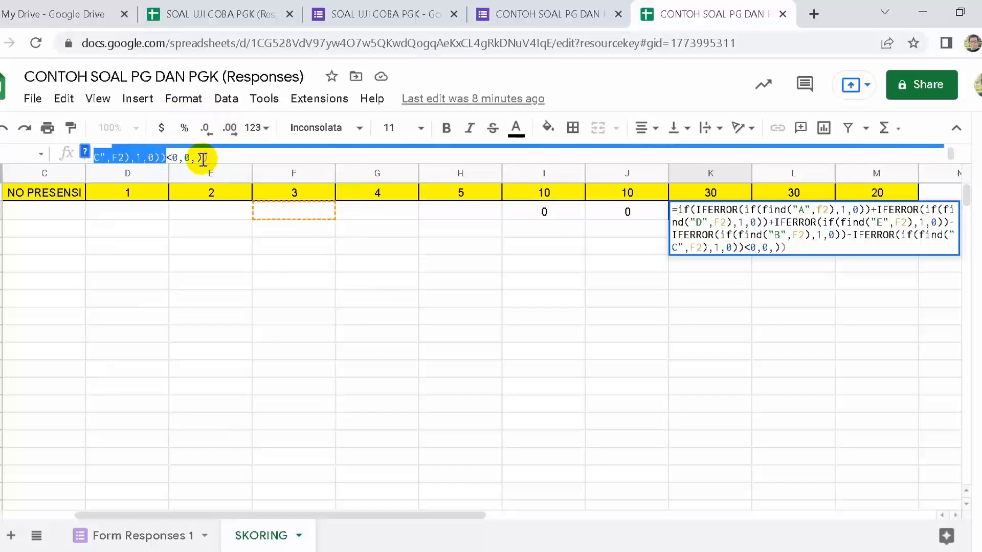
# - Insert the copied IFERROR block as the value-if-false argument after <0,0, in the K2 formula and commit it
pyautogui.click(199, 157)
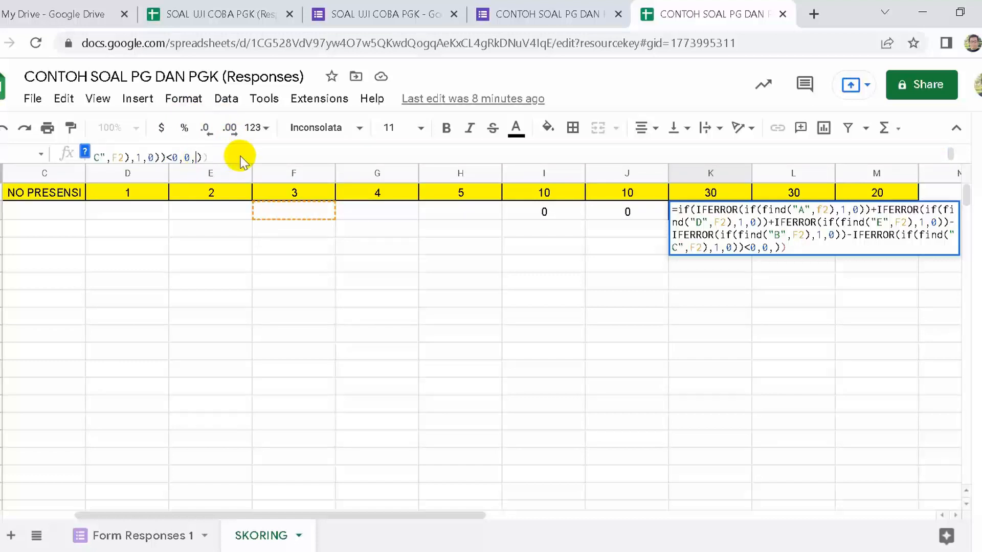
pyautogui.hotkey('ctrl', 'v')
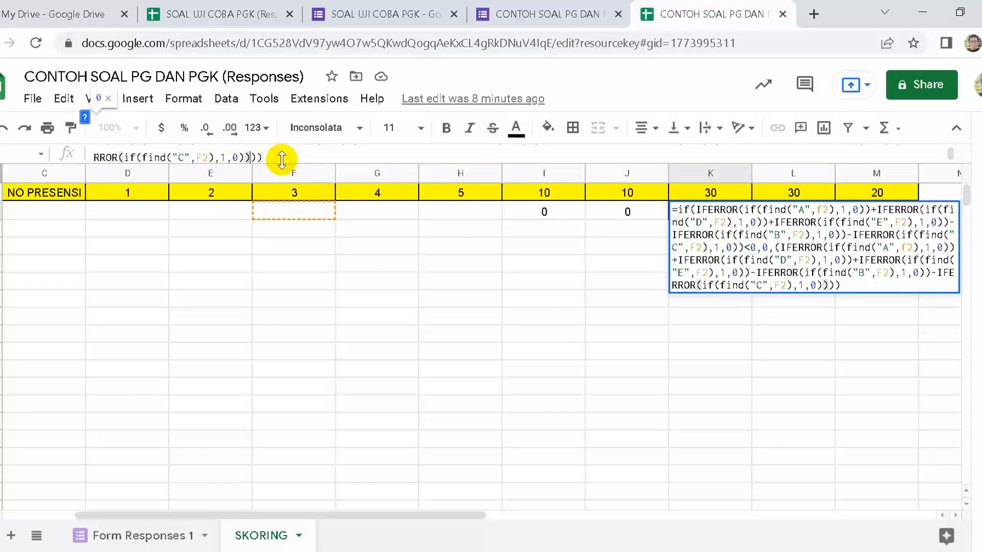
pyautogui.press('Return')
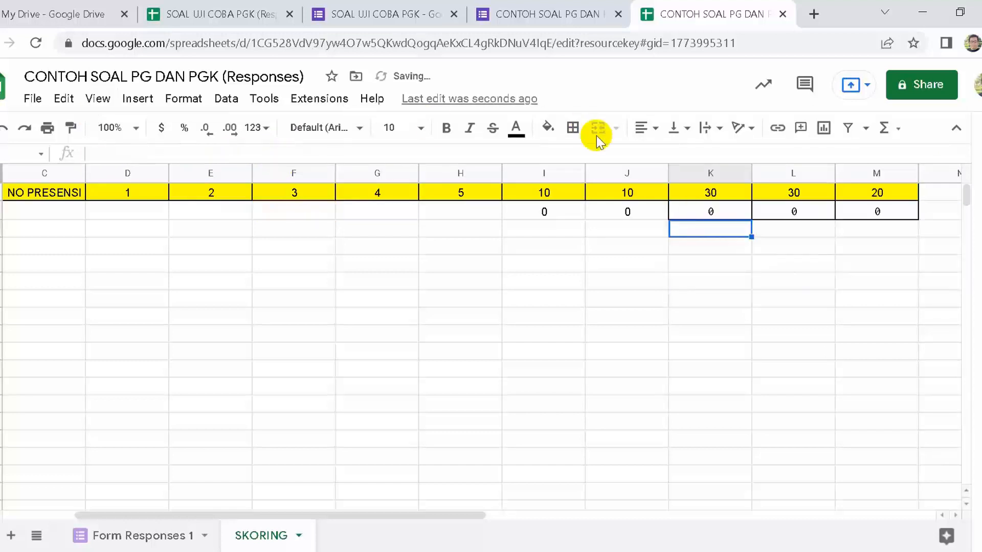
# - Open the completed K2 formula and review its IFERROR terms for answers A, D, E, B and C
pyautogui.press('Up')
pyautogui.press('Up')
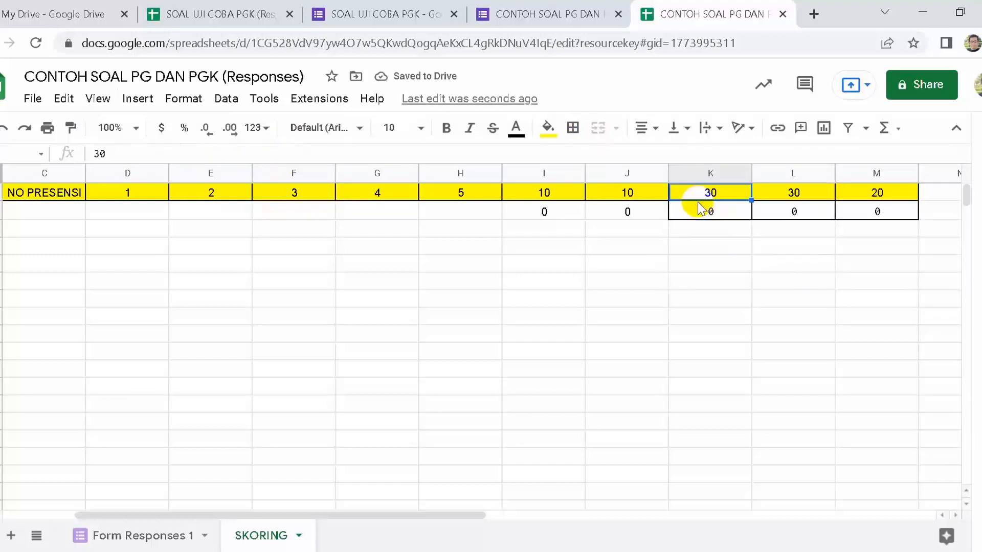
pyautogui.click(706, 216)
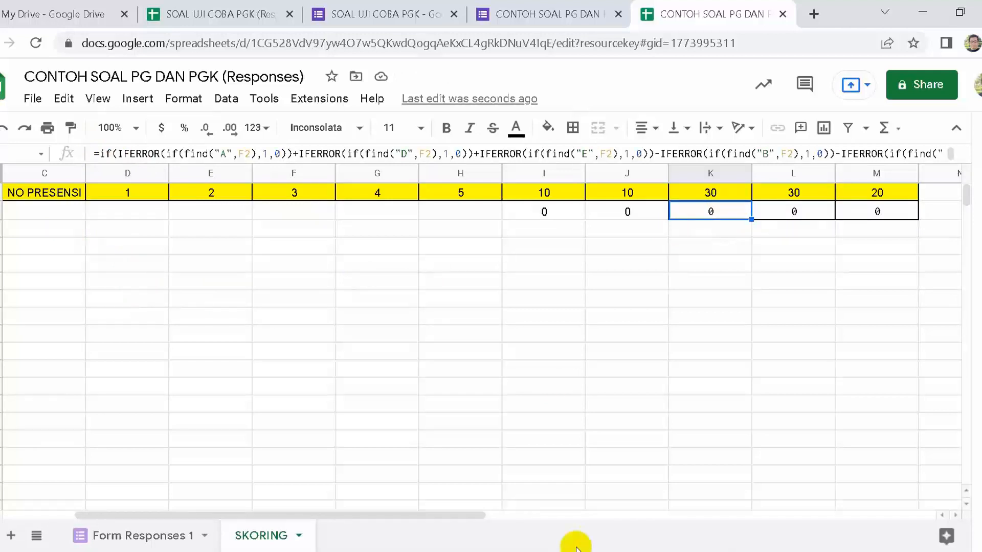
pyautogui.moveTo(469, 520); pyautogui.dragTo(833, 477)
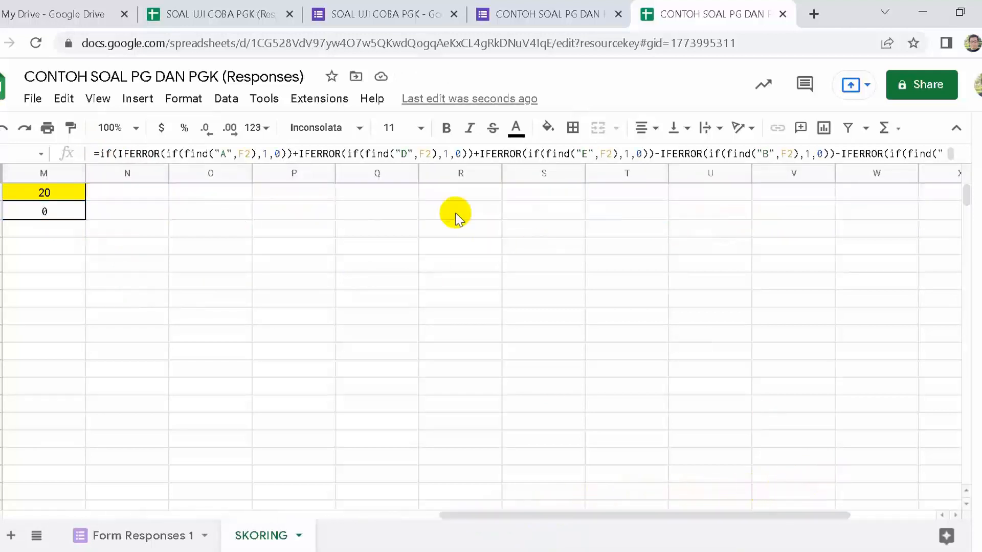
pyautogui.click(379, 156)
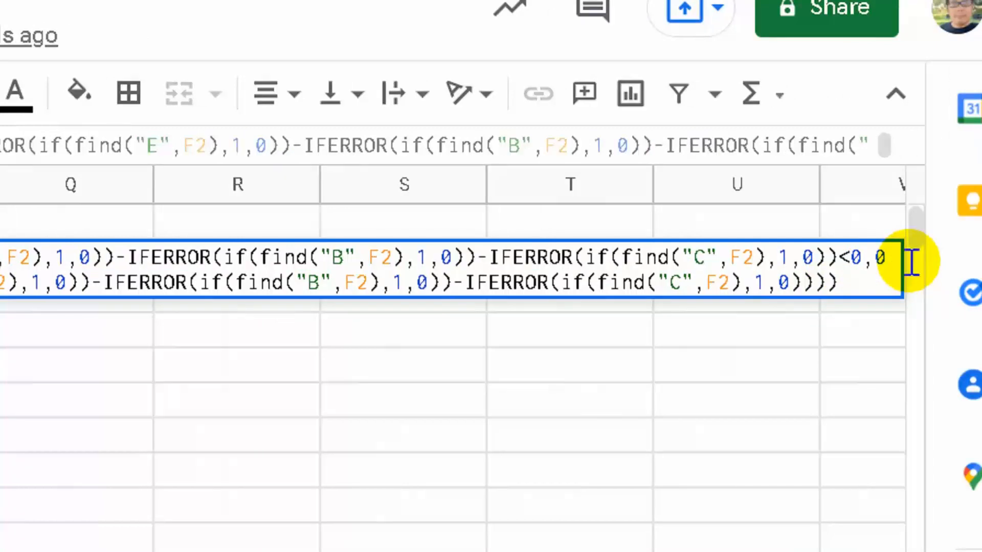
pyautogui.press('Return')
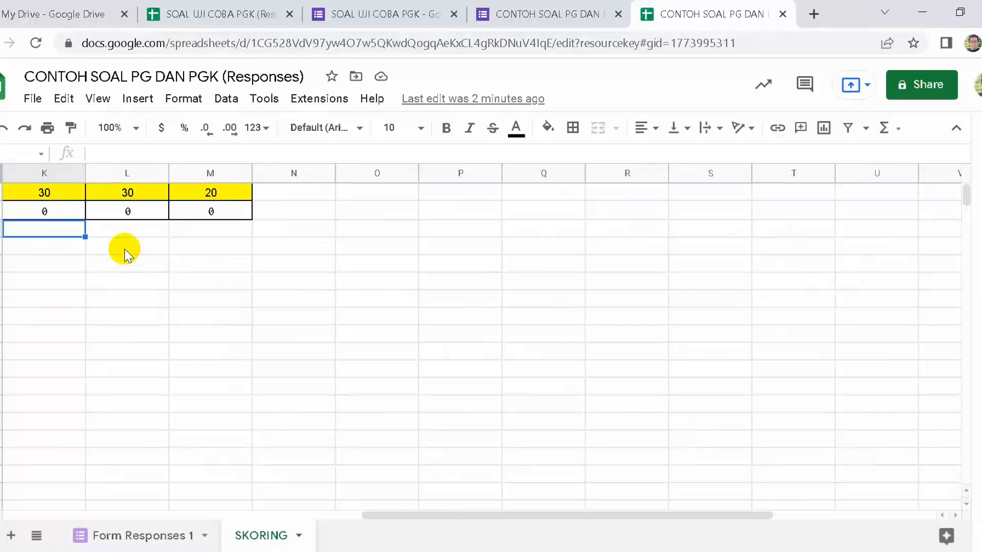
# - Compare the scoring formulas in K2, L2 and M2, and switch to the SOAL UJI COBA PGK (Responses) spreadsheet
pyautogui.click(122, 210)
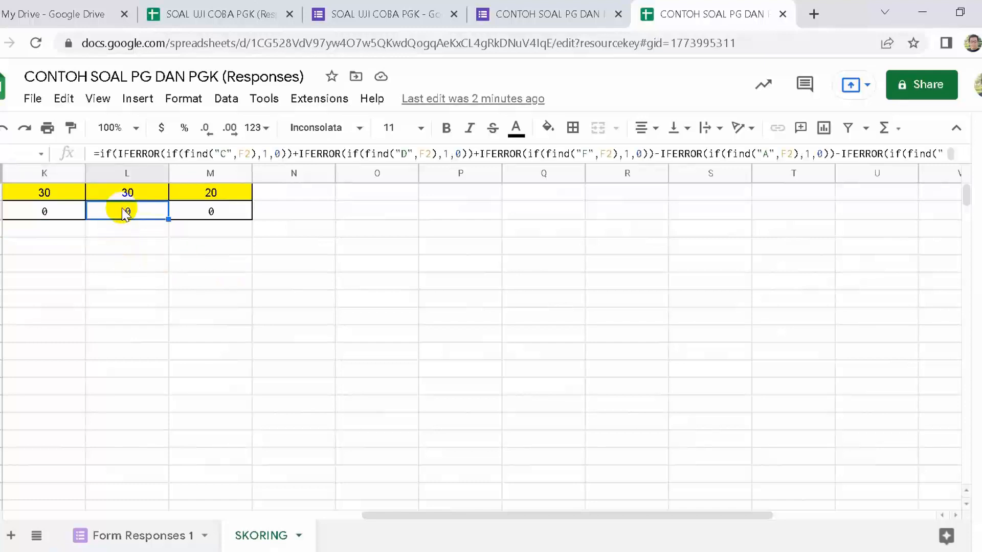
pyautogui.press('Left')
pyautogui.press('Left')
pyautogui.press('Left')
pyautogui.press('Left')
pyautogui.press('Right')
pyautogui.press('Right')
pyautogui.press('Right')
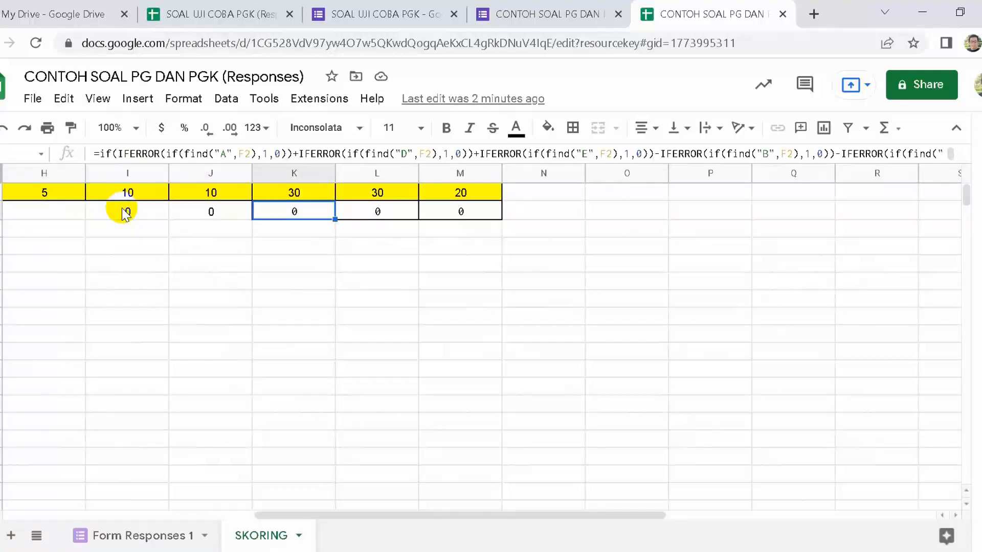
pyautogui.click(381, 214)
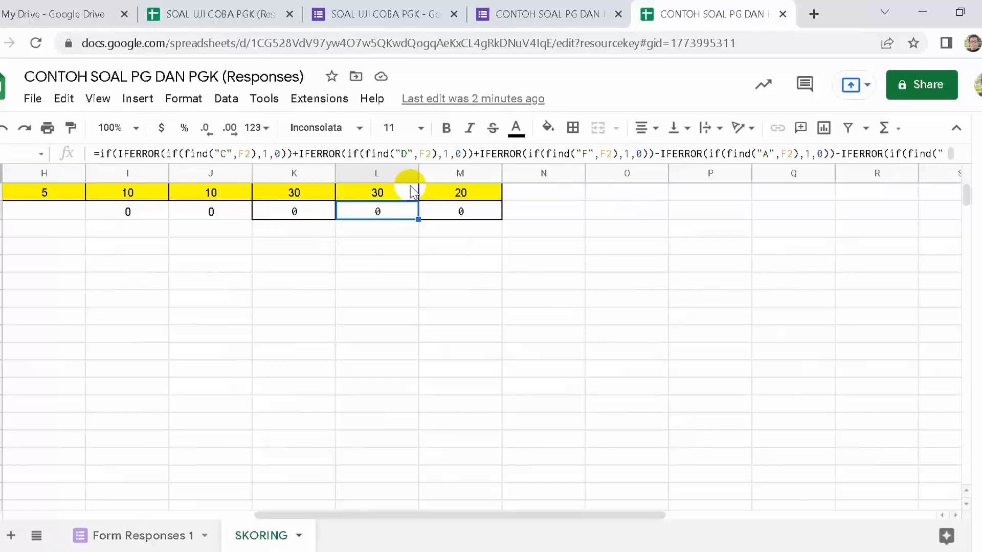
pyautogui.click(460, 212)
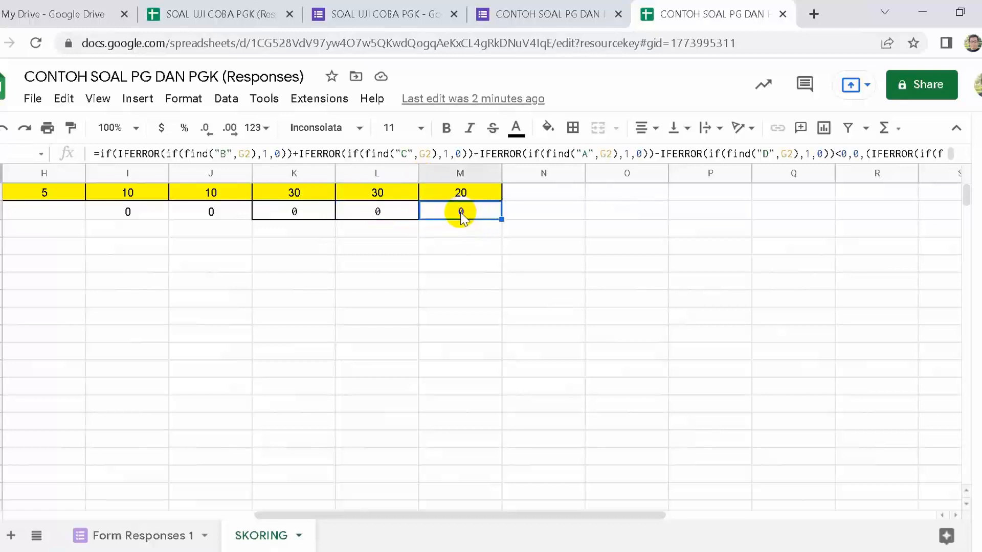
pyautogui.click(373, 214)
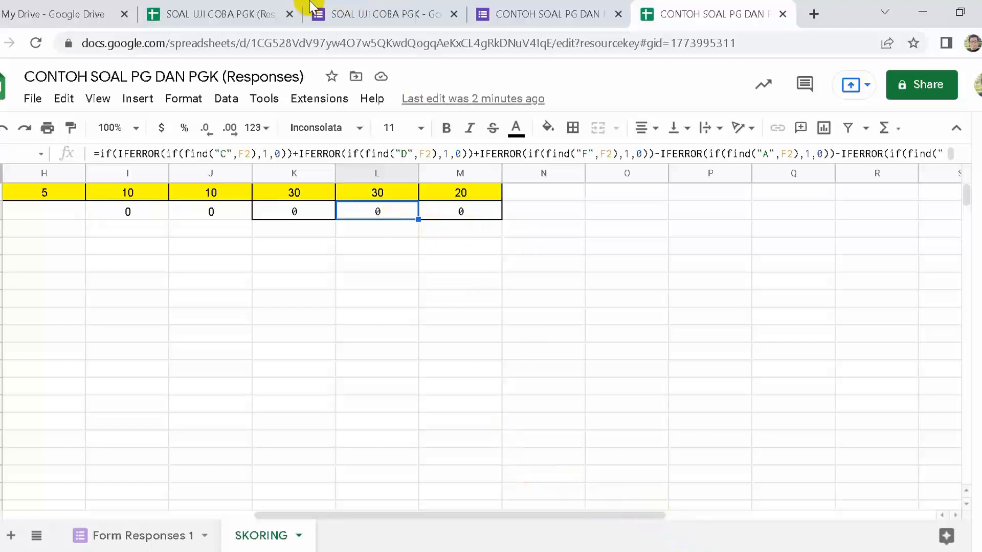
pyautogui.click(235, 14)
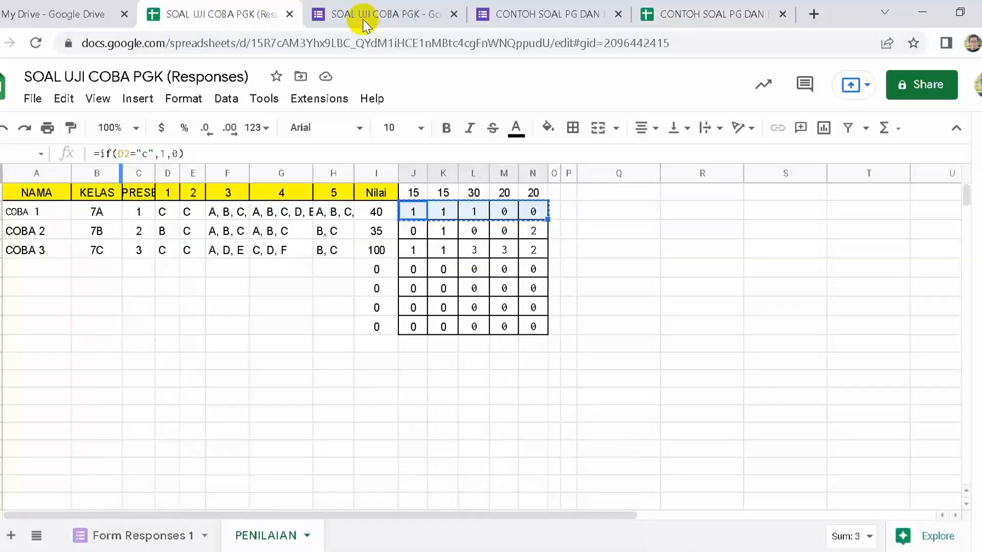
# - Switch to the CONTOH SOAL PG DAN PGK form and review its questions, including the answer key of the Kutub Utara checkbox question
pyautogui.click(381, 16)
pyautogui.click(532, 15)
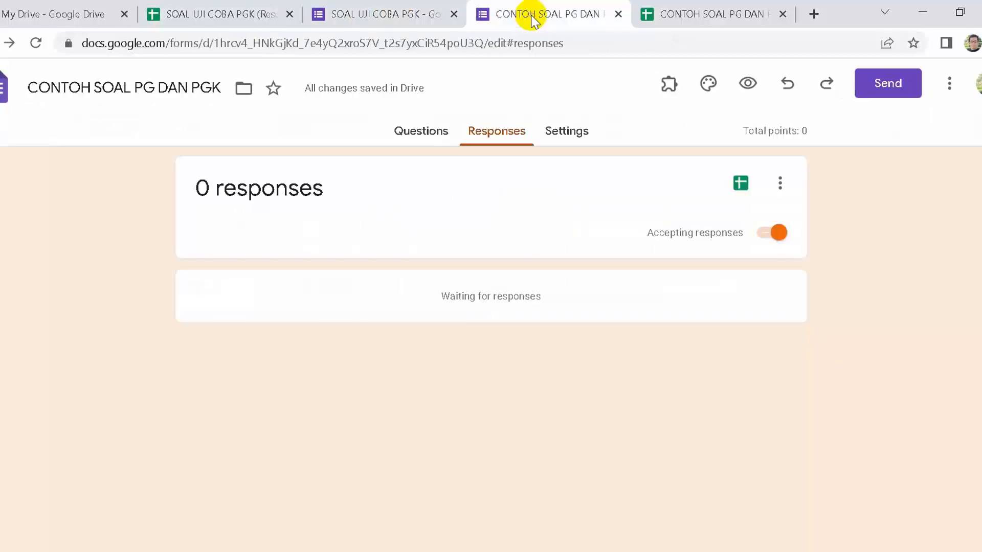
pyautogui.click(412, 131)
pyautogui.scroll(-20, 377, 322)
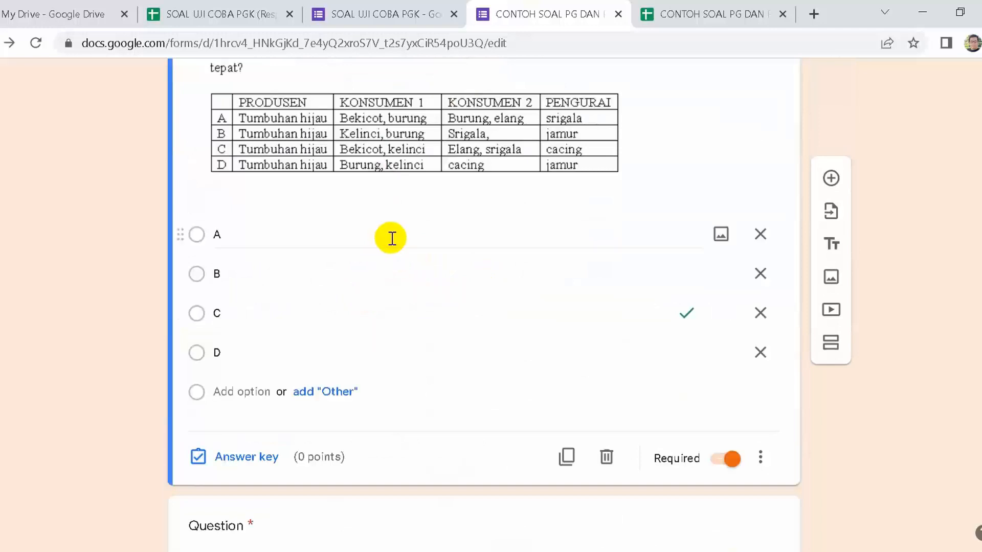
pyautogui.scroll(-10, 379, 222)
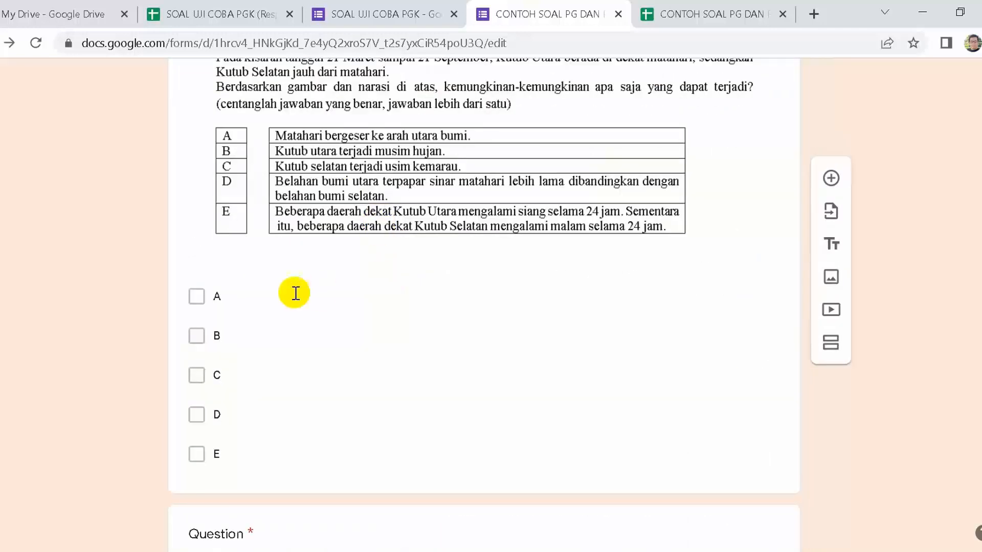
pyautogui.scroll(-3, 366, 330)
pyautogui.scroll(-9, 367, 330)
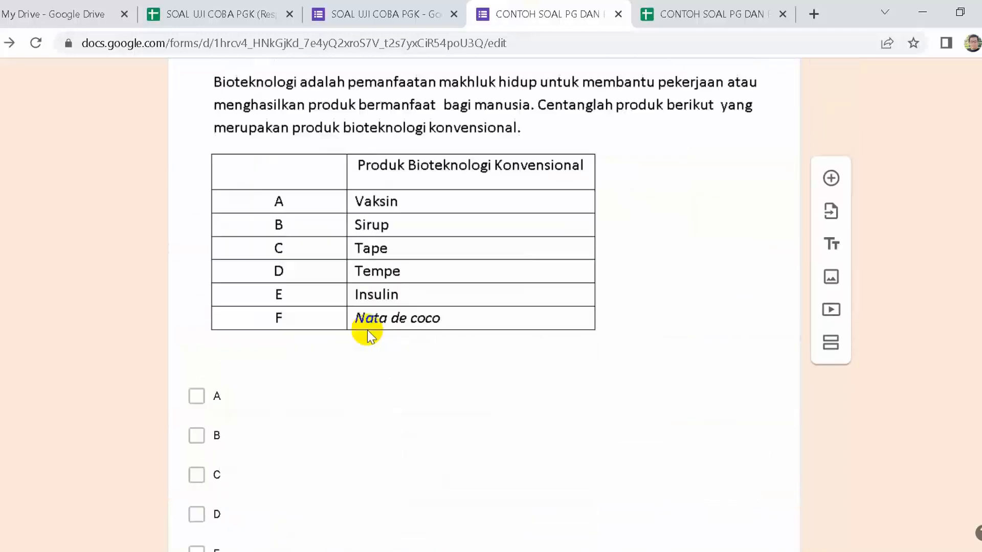
pyautogui.scroll(11, 399, 293)
pyautogui.click(262, 305)
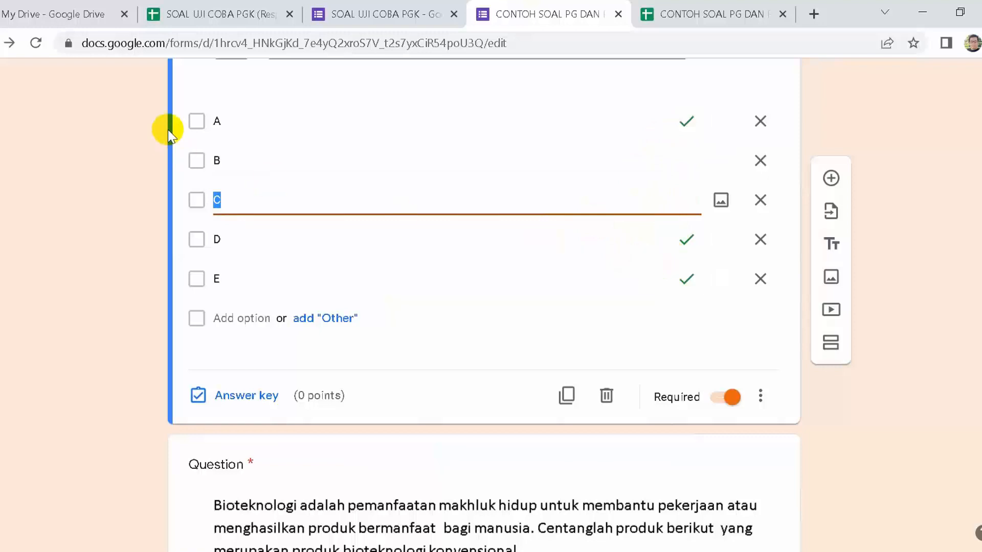
pyautogui.scroll(-8, 265, 189)
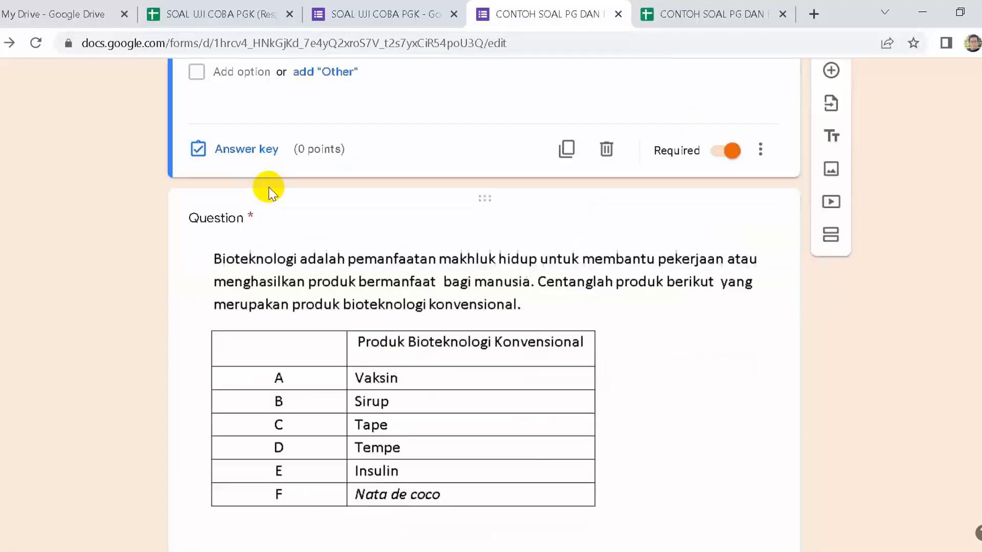
# - Check which options from A to F are marked correct in the answer key of the Bioteknologi konvensional question
pyautogui.click(654, 209)
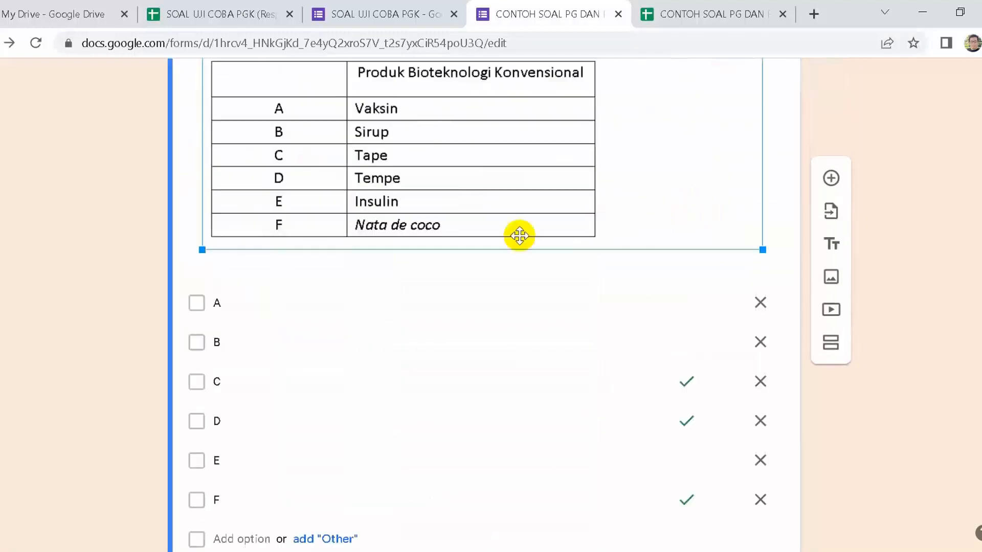
pyautogui.scroll(-3, 445, 324)
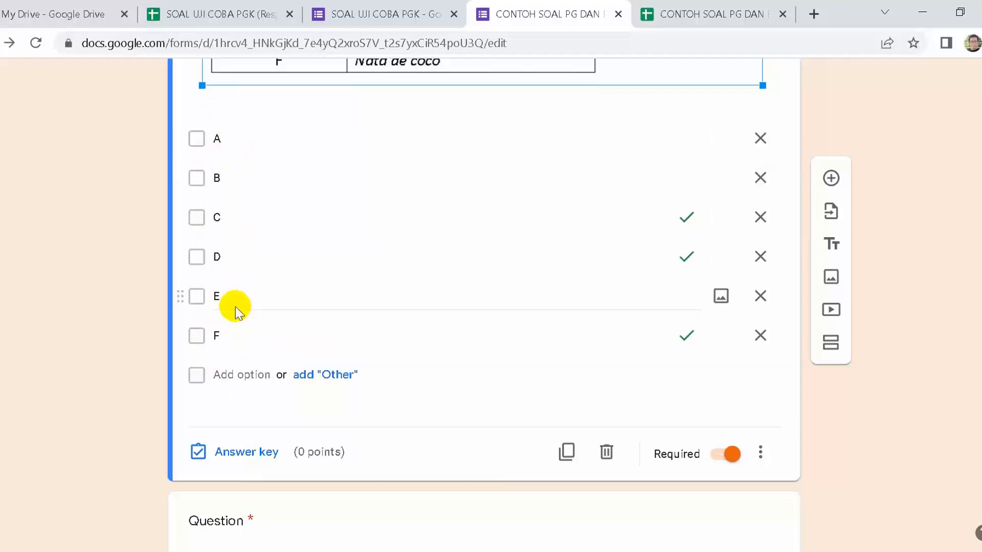
pyautogui.doubleClick(217, 335)
# - Switch to the CONTOH SOAL PG DAN PGK (Responses) spreadsheet and try to point the first find("C") term in L2 to column G
pyautogui.click(683, 15)
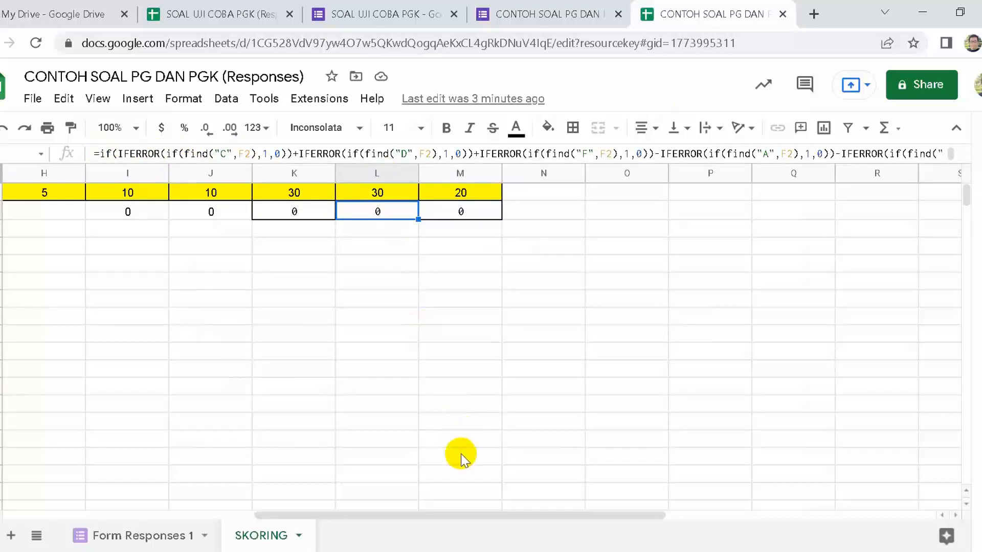
pyautogui.moveTo(471, 517); pyautogui.dragTo(459, 519)
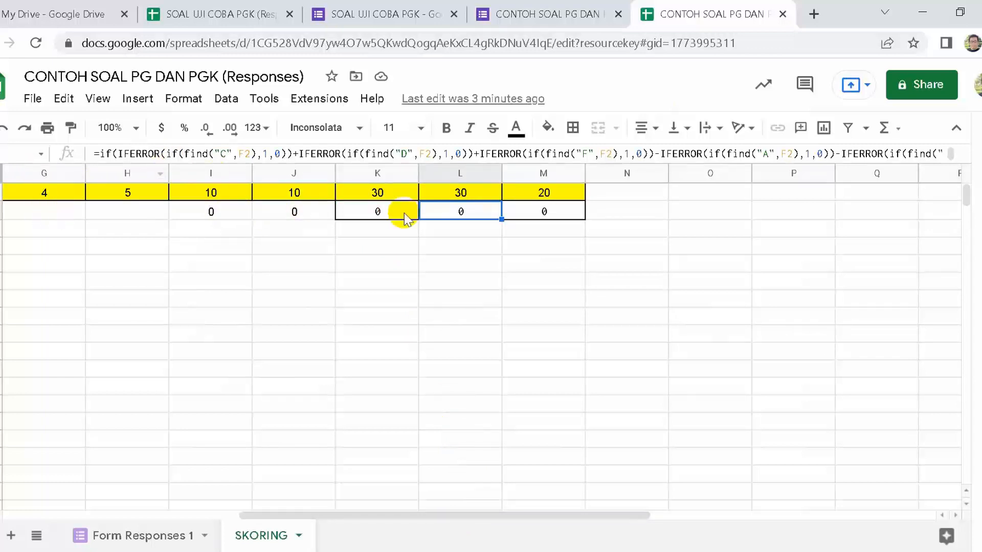
pyautogui.click(244, 154)
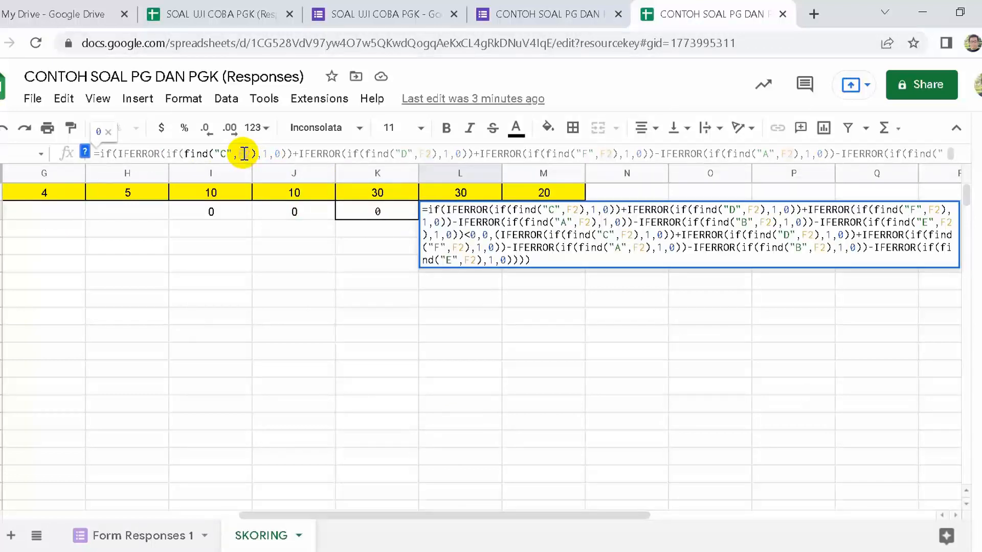
pyautogui.write('G')
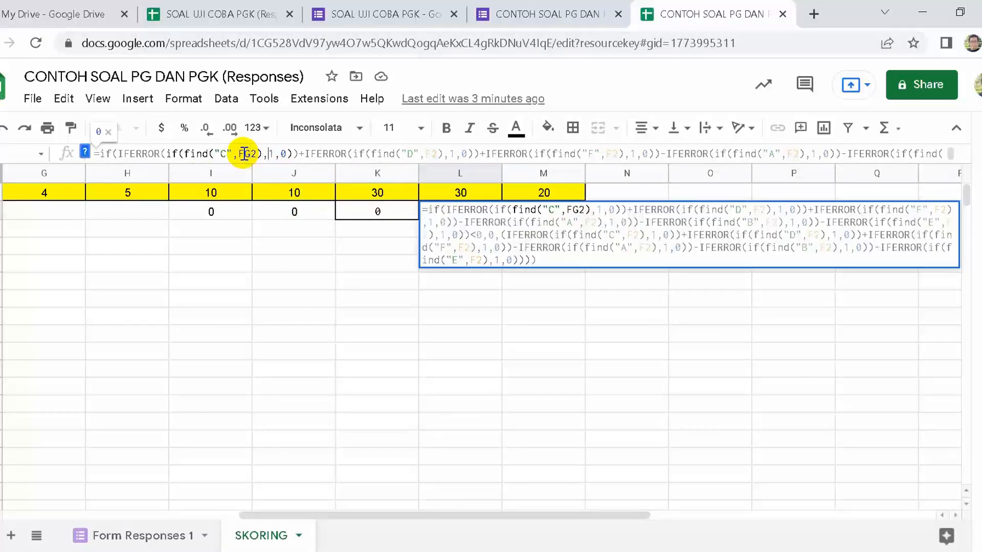
# - In the L2 formula, change the cell reference of the first find("D") term to G2
pyautogui.press('Right')
pyautogui.press('Right')
pyautogui.press('Right')
pyautogui.press('Right')
pyautogui.press('Right')
pyautogui.press('Right')
pyautogui.press('Right')
pyautogui.press('Right')
pyautogui.press('Right')
pyautogui.press('Right')
pyautogui.press('Right')
pyautogui.press('Right')
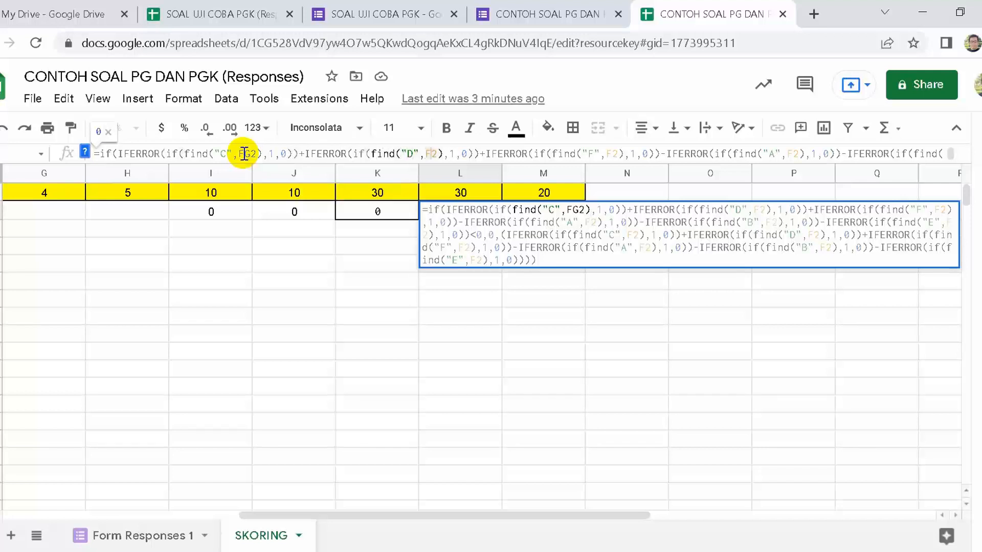
pyautogui.press('BackSpace')
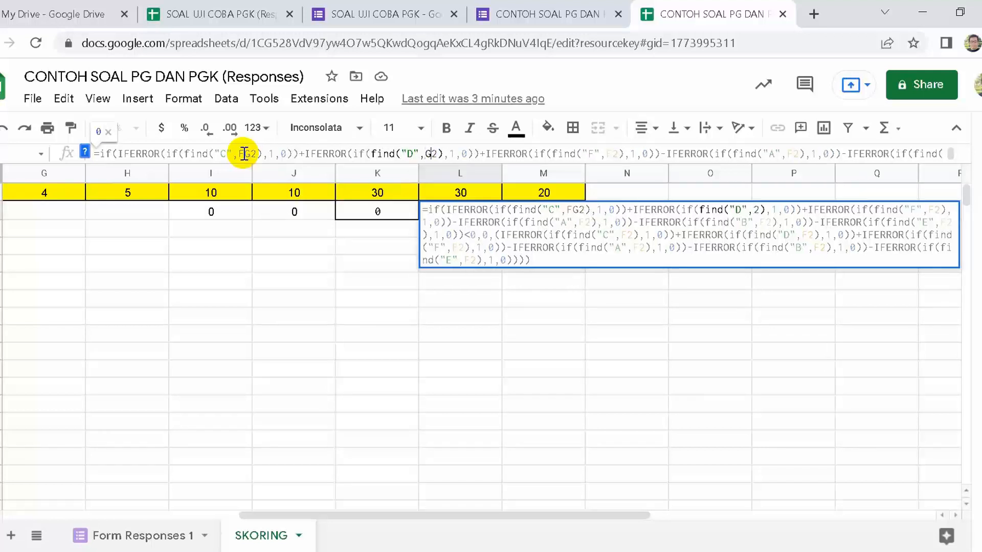
pyautogui.write('G')
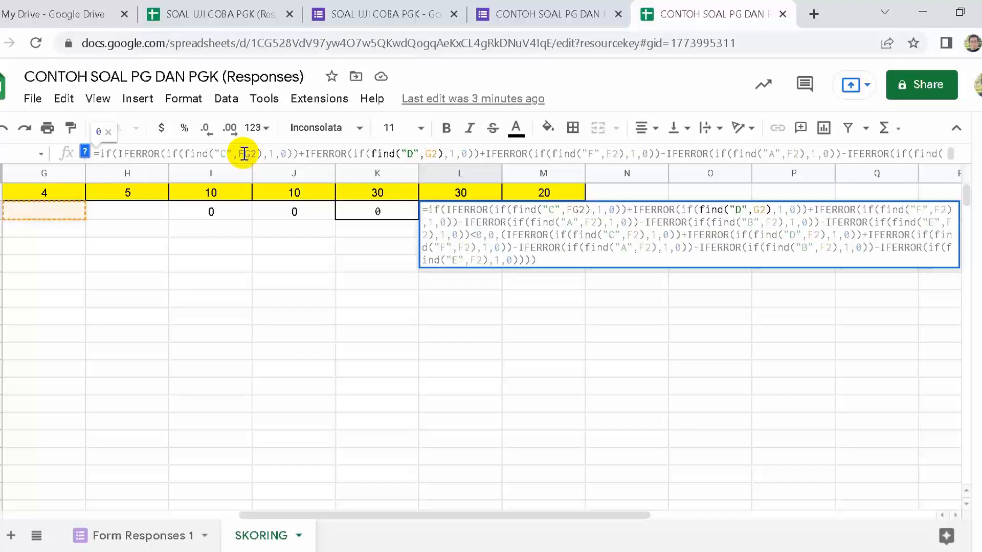
# - In the L2 formula, change the cell reference of the first find("F") term to G2
pyautogui.press('Right')
pyautogui.press('Right')
pyautogui.press('Right')
pyautogui.press('Right')
pyautogui.press('Right')
pyautogui.press('Right')
pyautogui.press('Right')
pyautogui.press('Right')
pyautogui.press('Right')
pyautogui.press('Right')
pyautogui.press('Right')
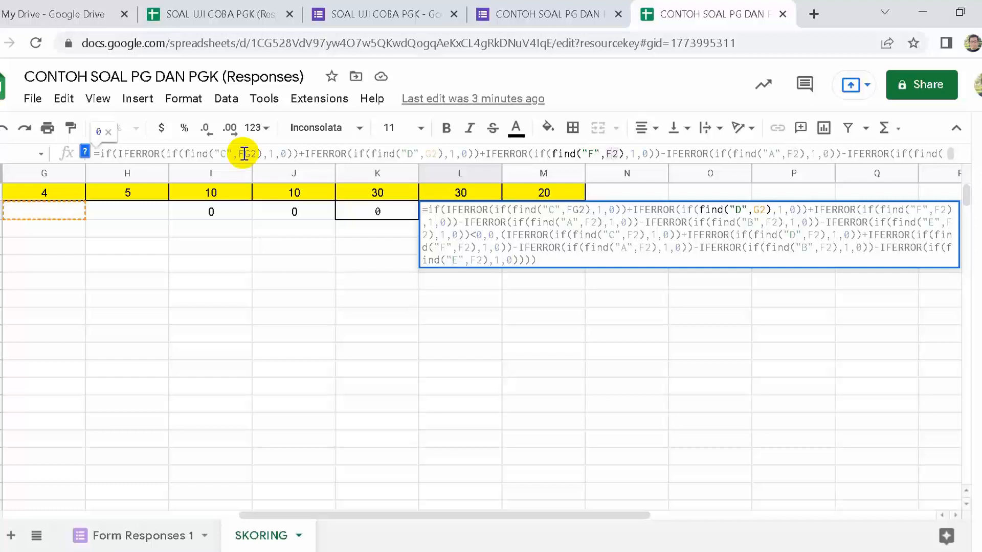
pyautogui.press('BackSpace')
pyautogui.write('G')
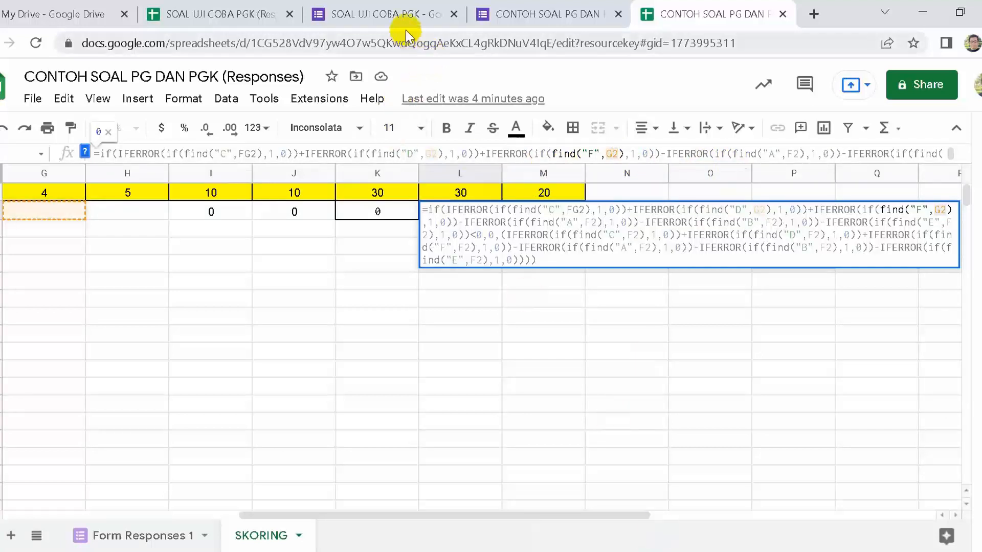
# - Check the six-option question's answer key in the form, and point the A, B and E terms in L2's condition to G2
pyautogui.click(551, 21)
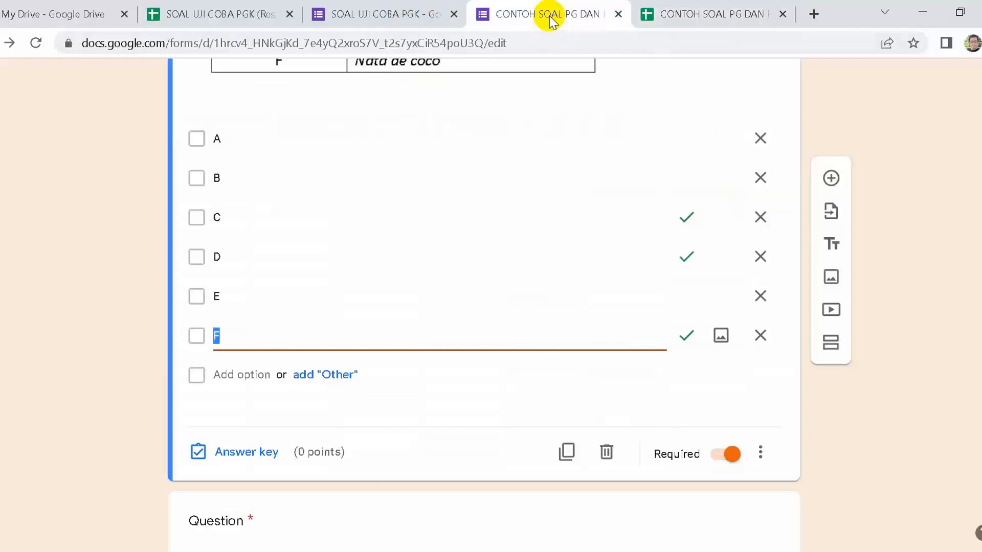
pyautogui.click(670, 14)
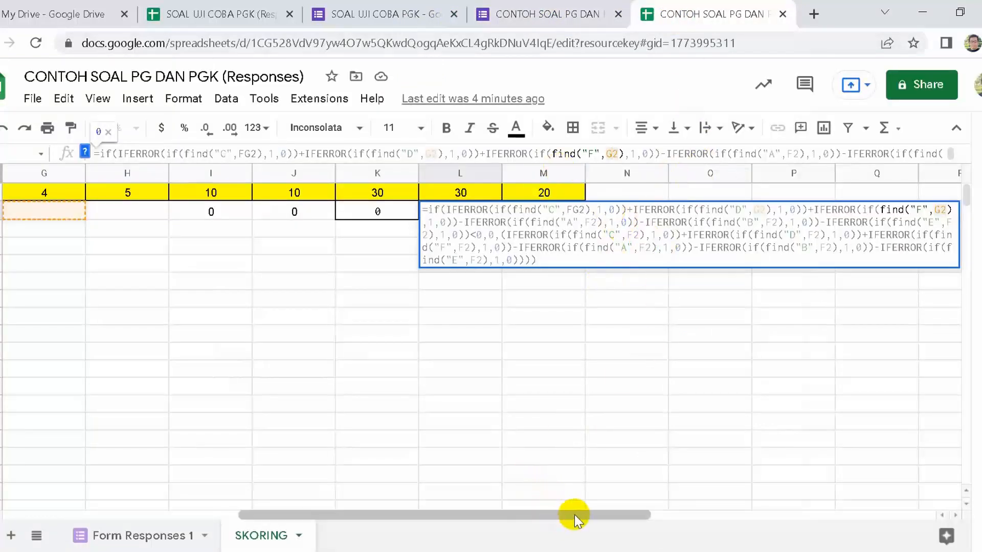
pyautogui.moveTo(582, 516); pyautogui.dragTo(716, 533)
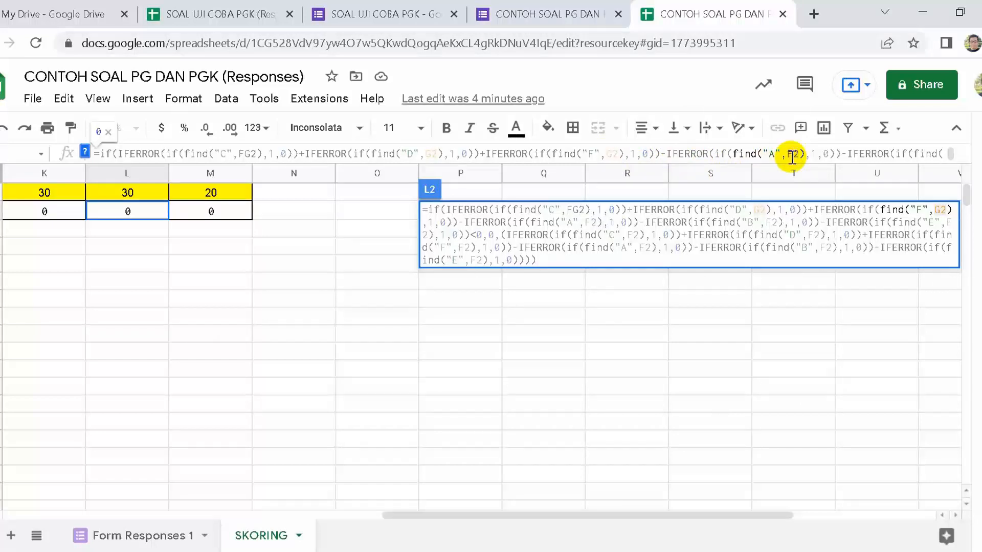
pyautogui.press('BackSpace')
pyautogui.write('G')
pyautogui.hscroll(1, 648, 246)
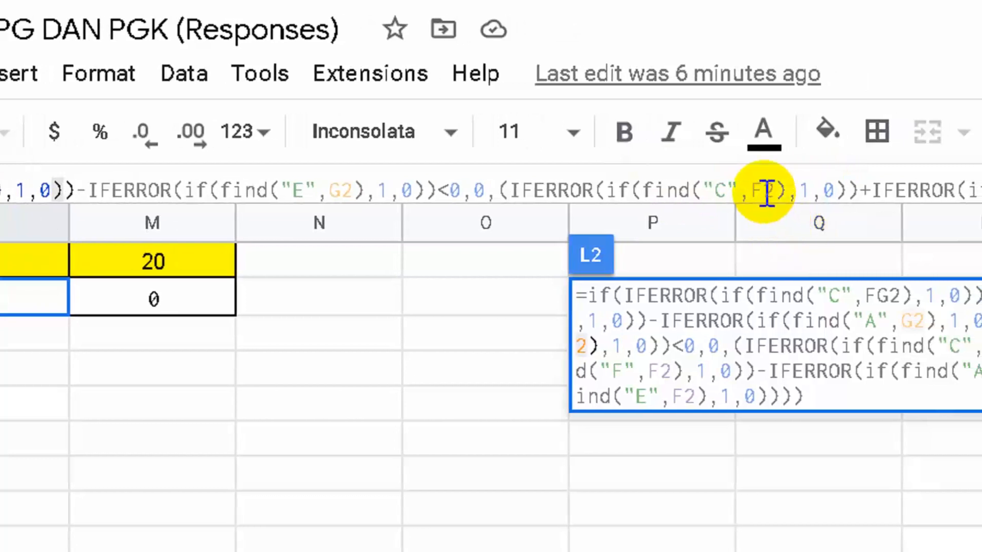
# - Change the cell reference to G2 in the C, D and F terms of the result part of L2's formula
pyautogui.click(784, 190)
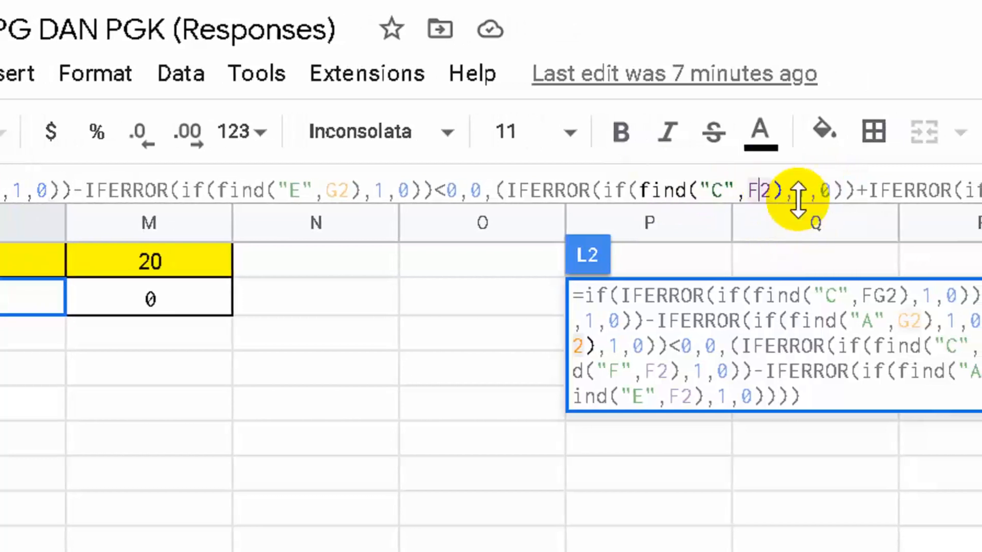
pyautogui.press('BackSpace')
pyautogui.write('G2),1,0))+IFERROR(if(find("D",')
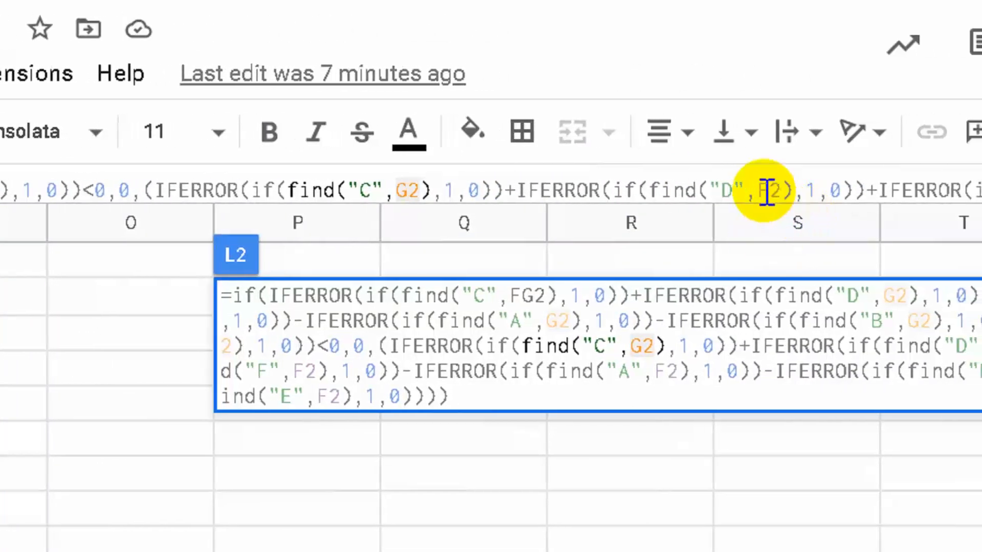
pyautogui.click(799, 190)
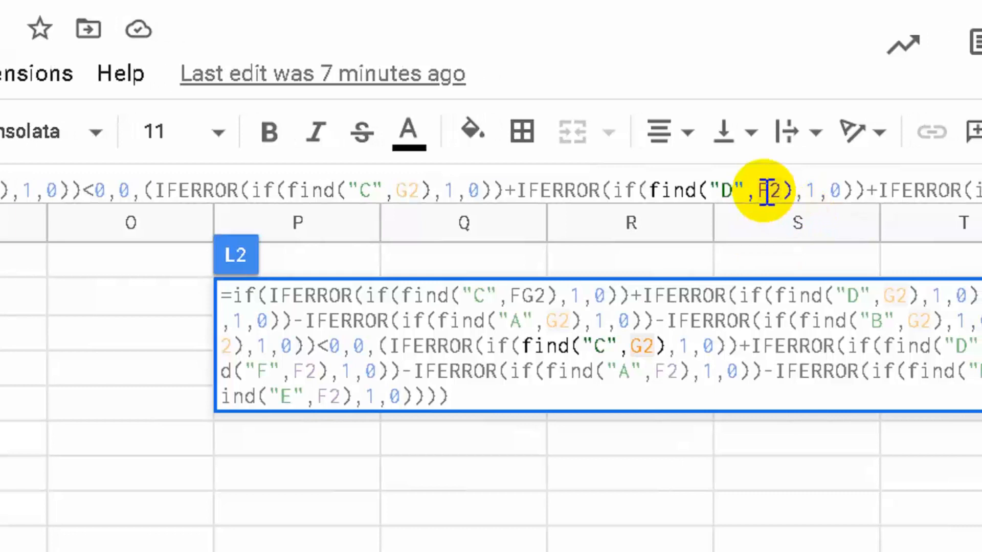
pyautogui.press('BackSpace')
pyautogui.write('G')
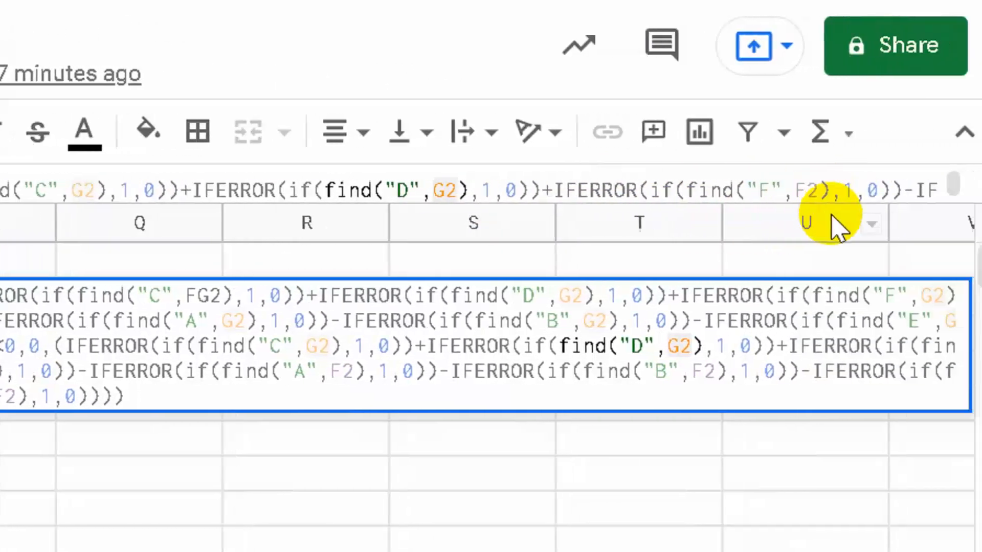
pyautogui.click(924, 190)
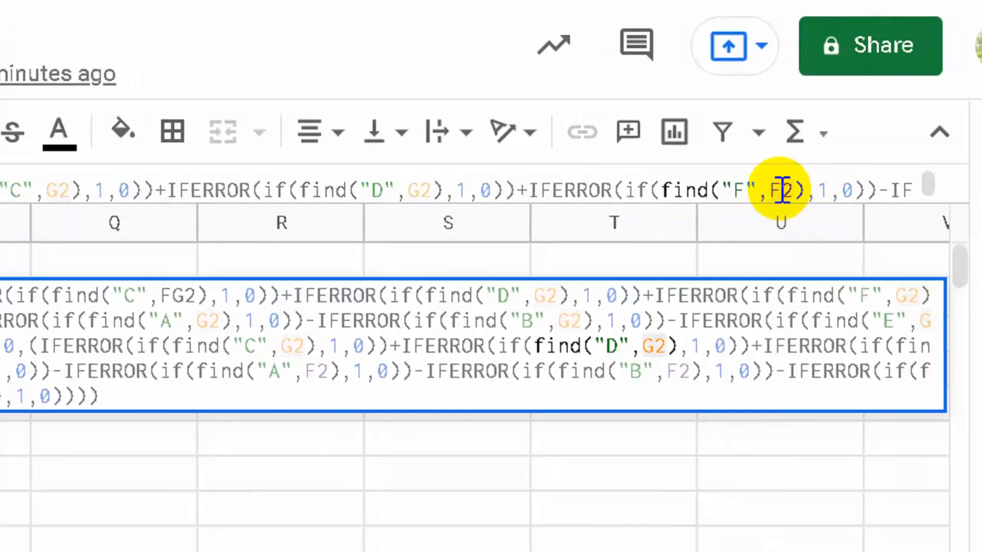
pyautogui.press('BackSpace')
pyautogui.write('G')
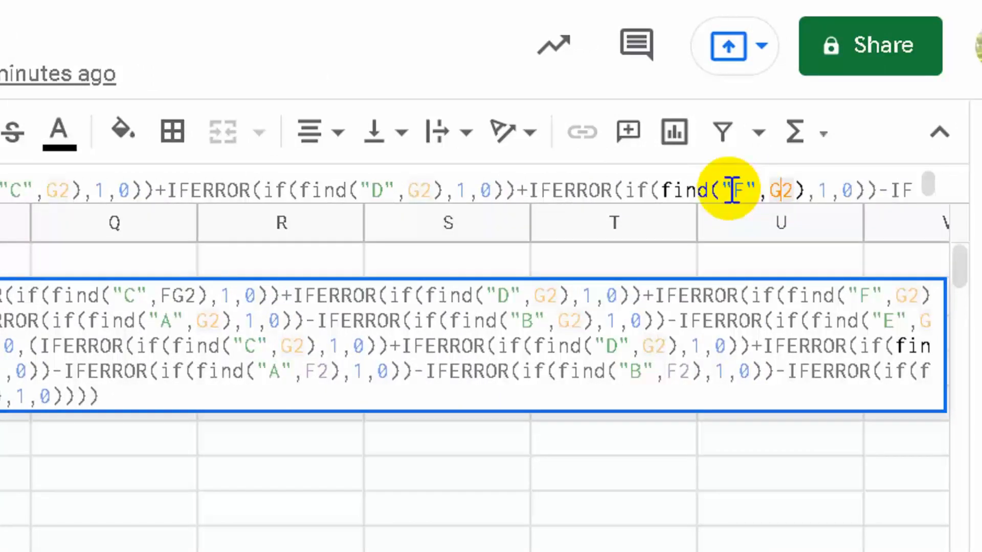
# - Change the reference to G2 in the A, B and E terms of L2's result part and commit the formula
pyautogui.click(839, 190)
pyautogui.press('Right')
pyautogui.press('Right')
pyautogui.press('Right')
pyautogui.press('Right')
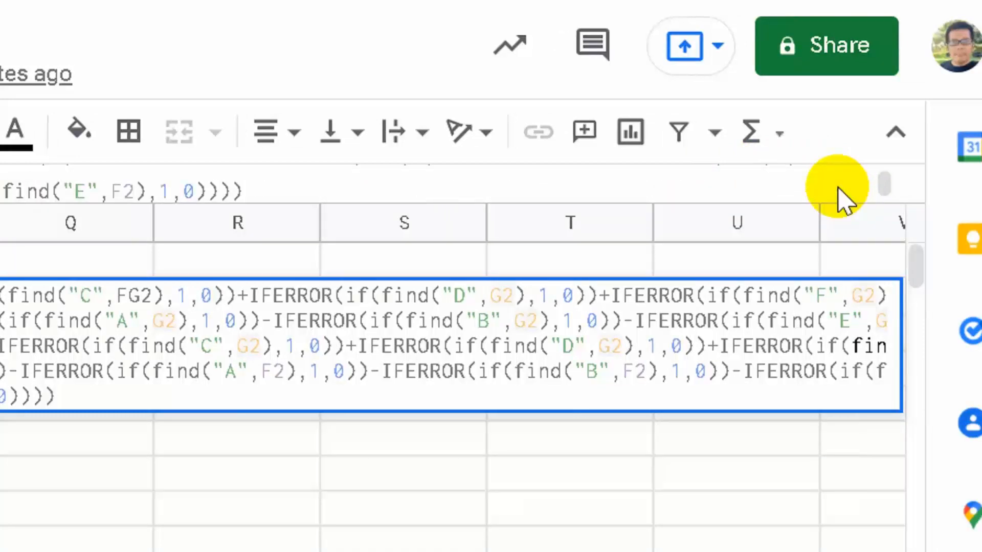
pyautogui.press('BackSpace')
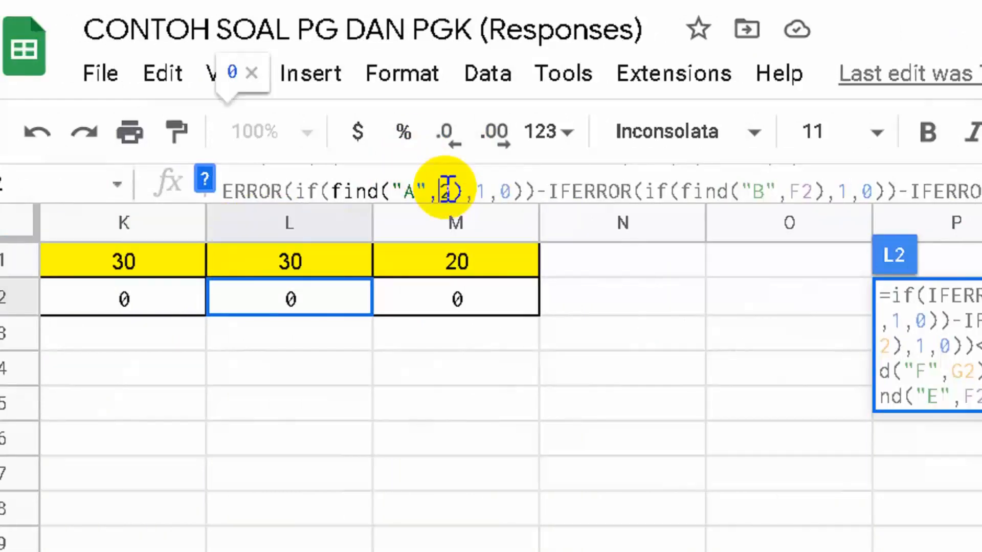
pyautogui.write('G')
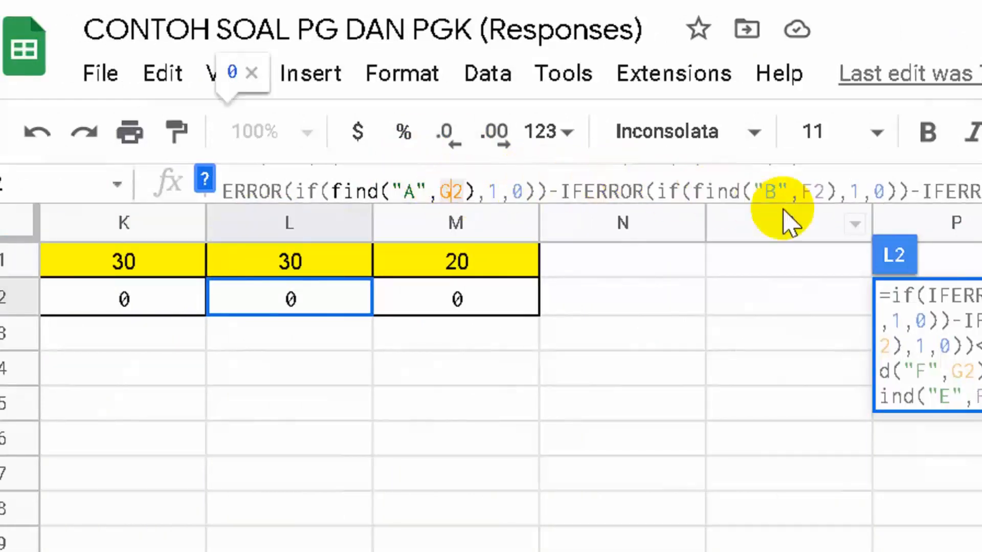
pyautogui.click(811, 191)
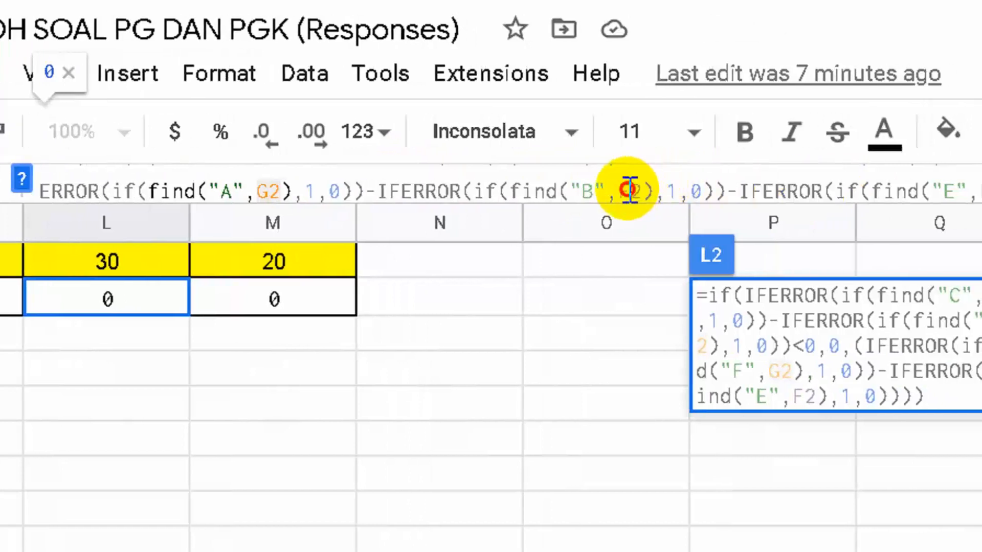
pyautogui.doubleClick(629, 191)
pyautogui.write('G2')
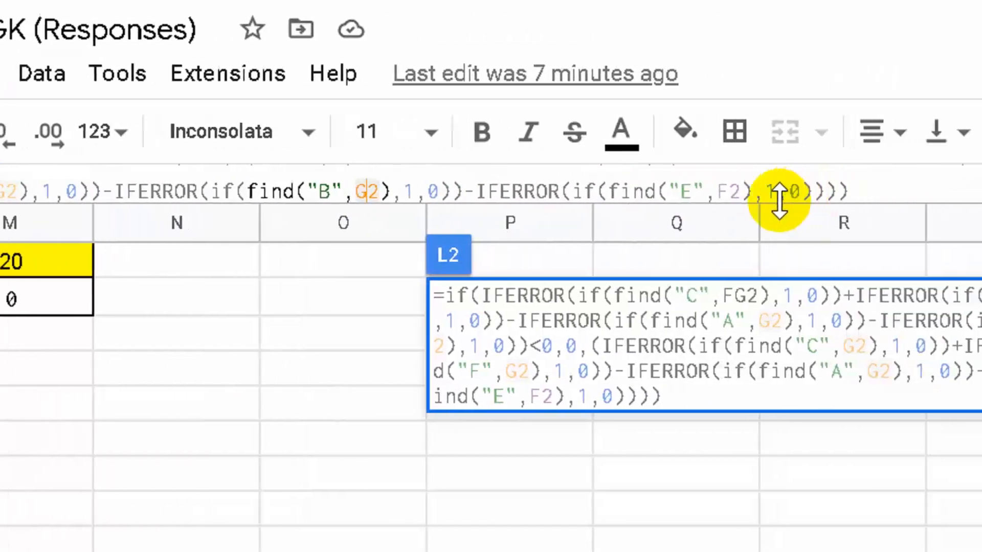
pyautogui.click(719, 193)
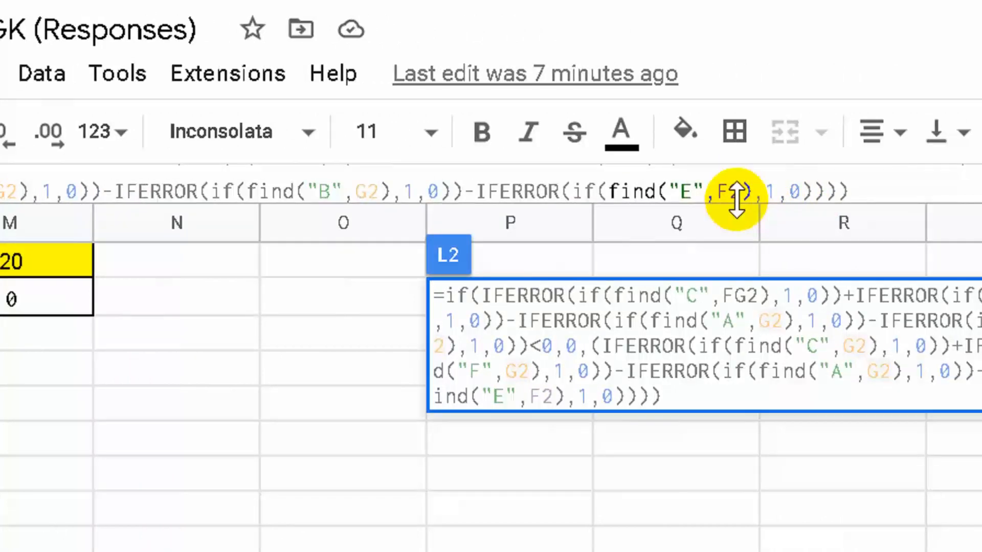
pyautogui.press('Delete')
pyautogui.write('G')
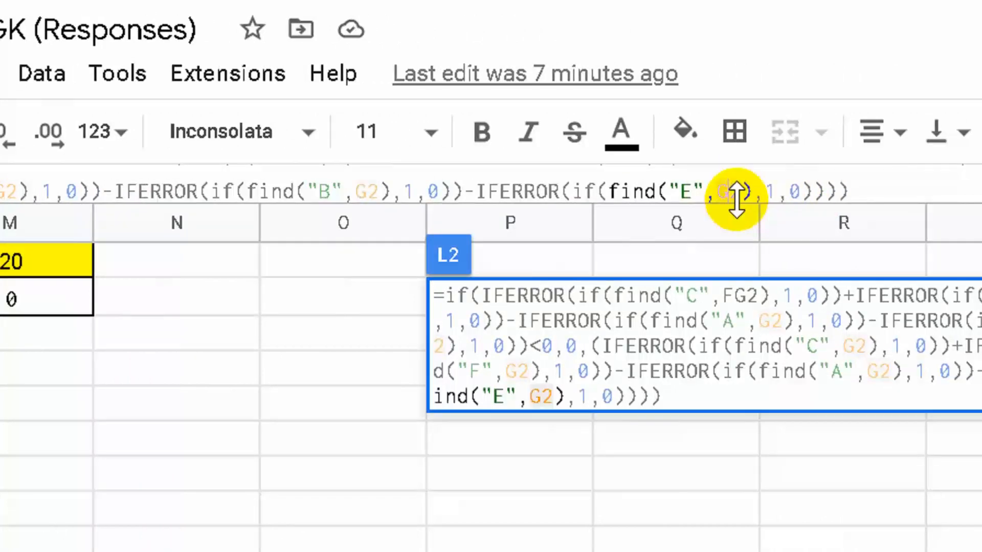
pyautogui.press('Return')
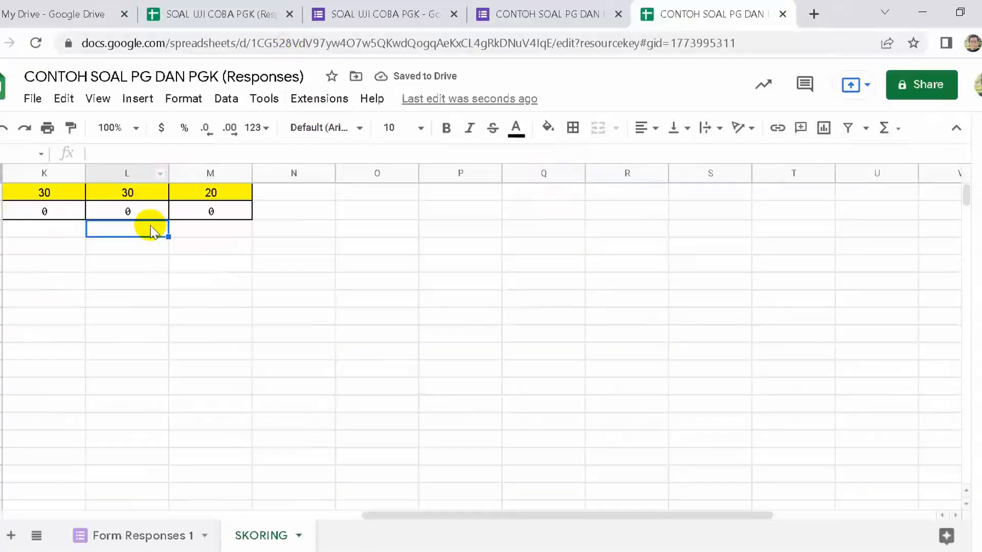
# - Review the full scoring formula in L2, including its IFERROR term for option D
pyautogui.click(142, 223)
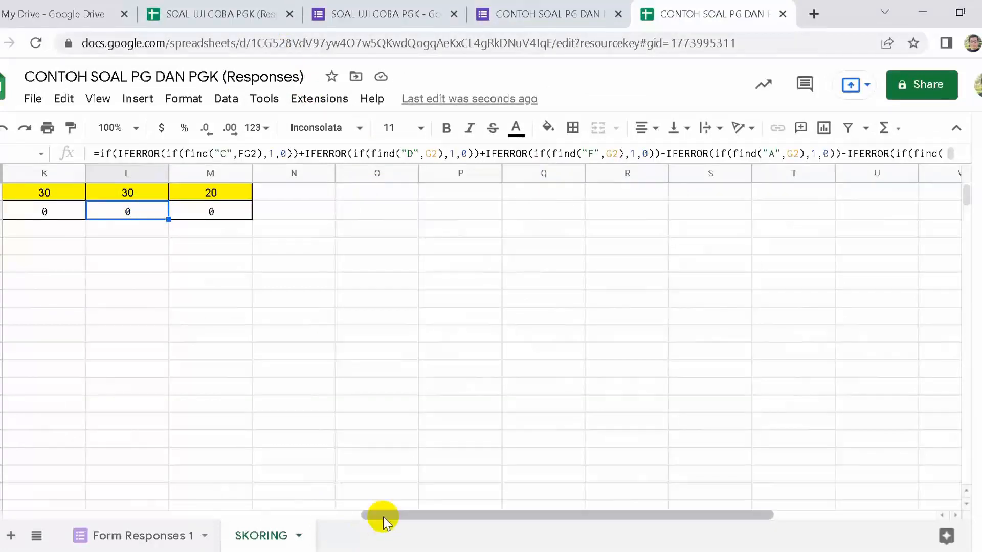
pyautogui.moveTo(385, 516); pyautogui.dragTo(436, 519)
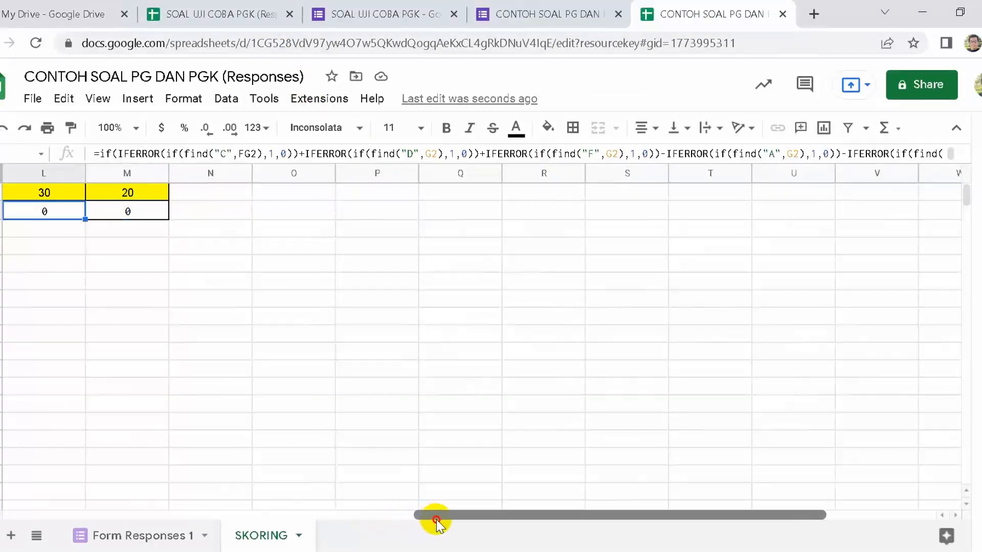
pyautogui.click(180, 154)
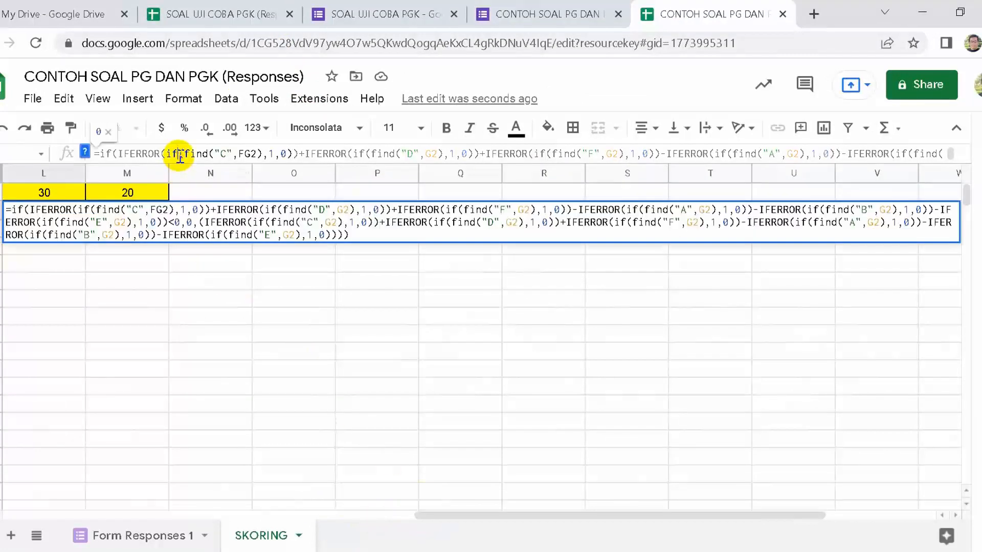
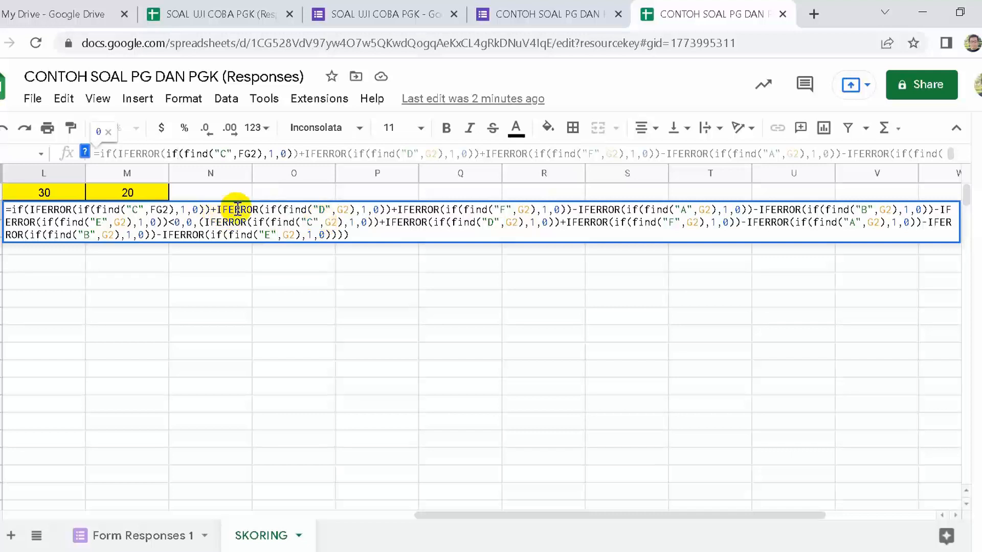
pyautogui.moveTo(218, 210); pyautogui.dragTo(392, 211)
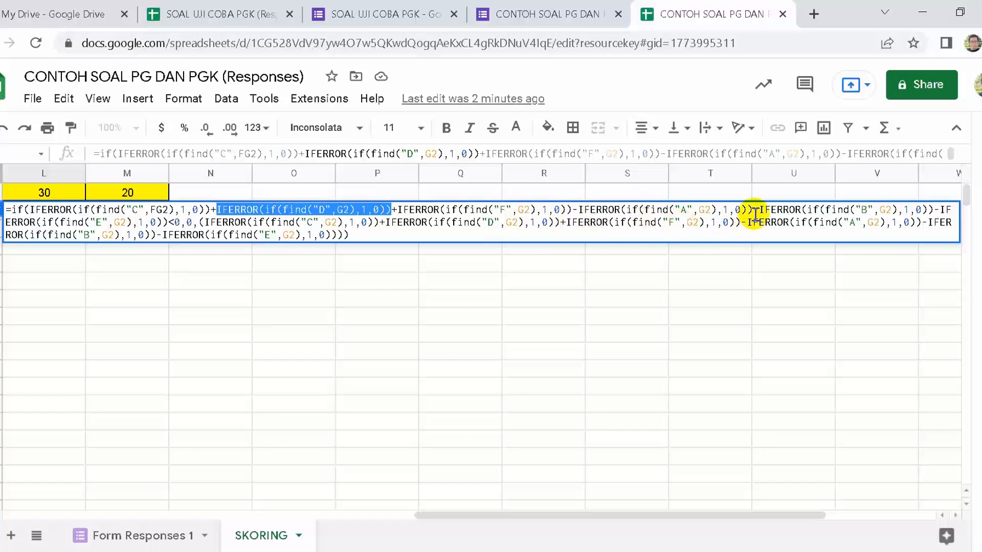
pyautogui.press('Return')
# - Locate the answer column for question 5 and point the B and C terms in the condition of M2's formula to H2
pyautogui.click(132, 211)
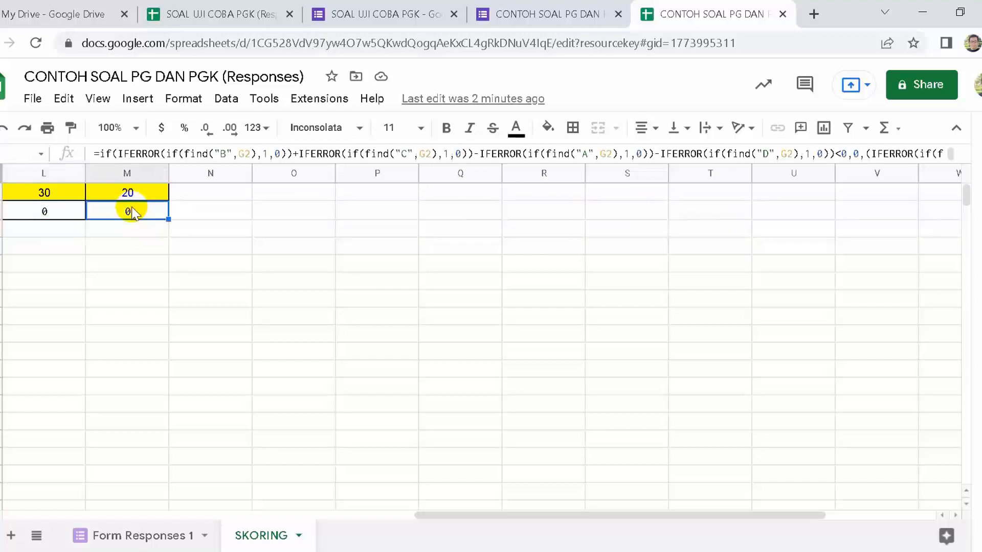
pyautogui.click(568, 509)
pyautogui.moveTo(569, 514); pyautogui.dragTo(432, 509)
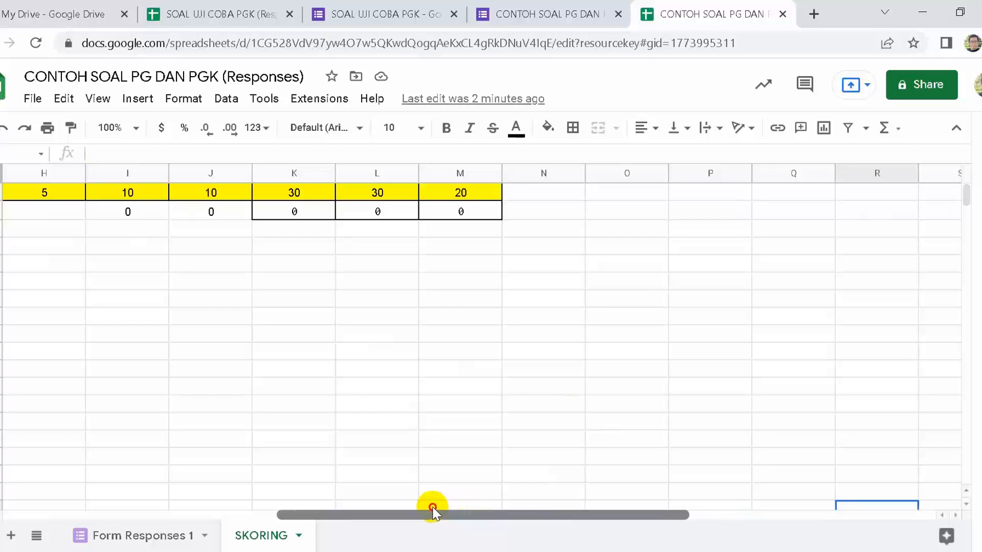
pyautogui.click(47, 211)
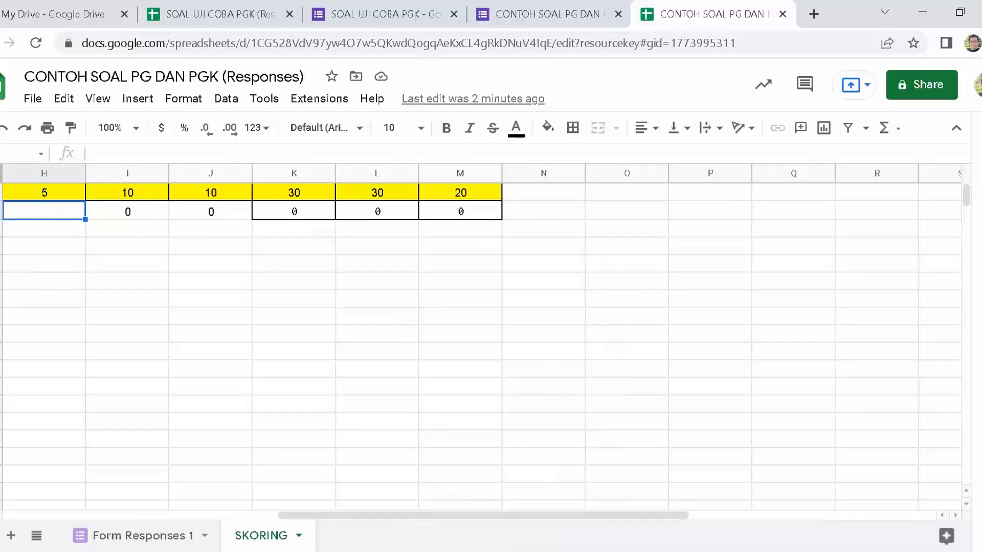
pyautogui.moveTo(629, 515); pyautogui.dragTo(656, 514)
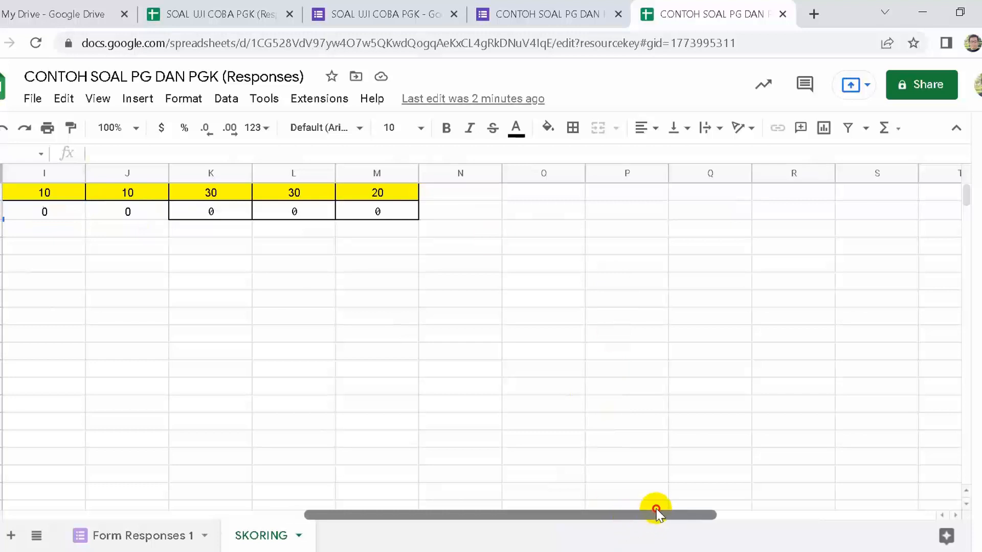
pyautogui.click(401, 210)
pyautogui.click(248, 153)
pyautogui.press('BackSpace')
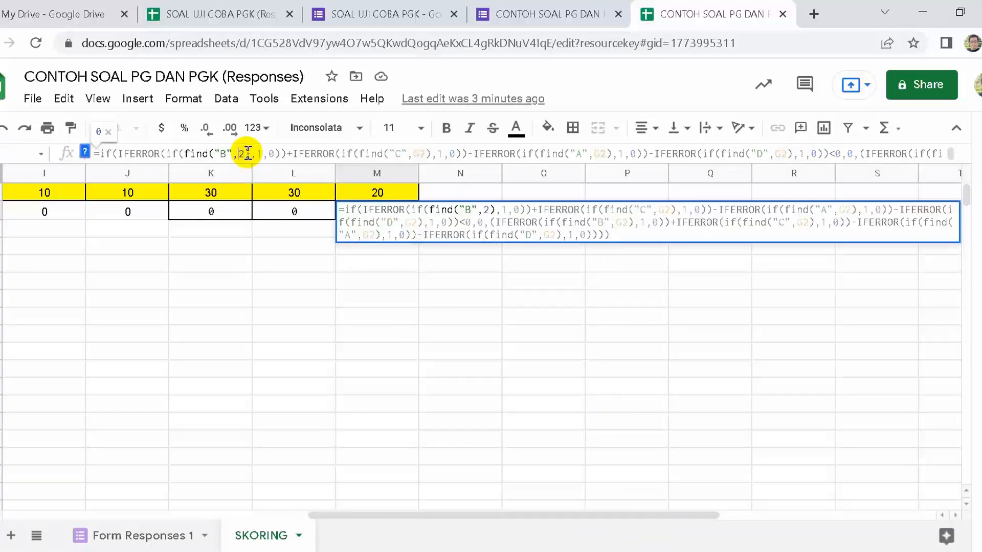
pyautogui.write('H')
pyautogui.press('Right')
pyautogui.press('Right')
pyautogui.press('Right')
pyautogui.press('Right')
pyautogui.press('Right')
pyautogui.press('Right')
pyautogui.press('Right')
pyautogui.press('Right')
pyautogui.press('Right')
pyautogui.press('Right')
pyautogui.press('Right')
pyautogui.press('Right')
pyautogui.press('Right')
pyautogui.press('Right')
pyautogui.press('Right')
pyautogui.press('Right')
pyautogui.press('Right')
pyautogui.press('Right')
pyautogui.press('Right')
pyautogui.press('Right')
pyautogui.press('BackSpace')
pyautogui.write('H')
# - Point the A and D terms in the condition of M2's formula to H2
pyautogui.press('Right')
pyautogui.press('Right')
pyautogui.press('Right')
pyautogui.press('Right')
pyautogui.press('Right')
pyautogui.press('Right')
pyautogui.press('Right')
pyautogui.press('Right')
pyautogui.press('Right')
pyautogui.press('Right')
pyautogui.press('Right')
pyautogui.press('Right')
pyautogui.press('Right')
pyautogui.press('Right')
pyautogui.press('Right')
pyautogui.press('Right')
pyautogui.press('Right')
pyautogui.press('Right')
pyautogui.press('Right')
pyautogui.press('Right')
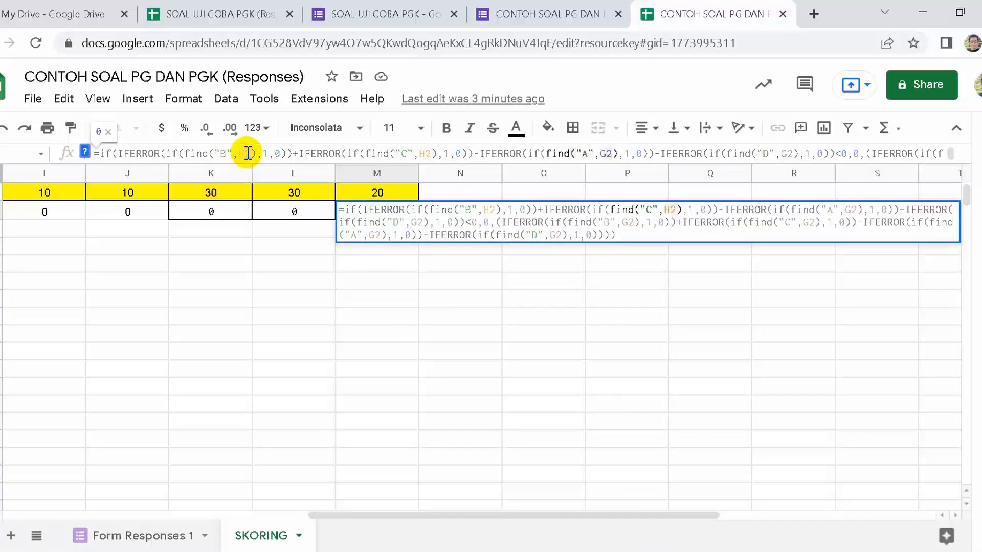
pyautogui.press('BackSpace')
pyautogui.write('H')
pyautogui.press('Right')
pyautogui.press('Right')
pyautogui.press('Right')
pyautogui.press('Right')
pyautogui.press('Right')
pyautogui.press('Right')
pyautogui.press('Right')
pyautogui.press('Right')
pyautogui.press('Right')
pyautogui.press('Right')
pyautogui.press('Right')
pyautogui.press('Right')
pyautogui.press('Right')
pyautogui.press('Right')
pyautogui.press('Right')
pyautogui.press('Right')
pyautogui.press('Right')
pyautogui.press('Right')
pyautogui.press('Right')
pyautogui.press('Right')
pyautogui.press('Left')
pyautogui.press('Left')
pyautogui.press('BackSpace')
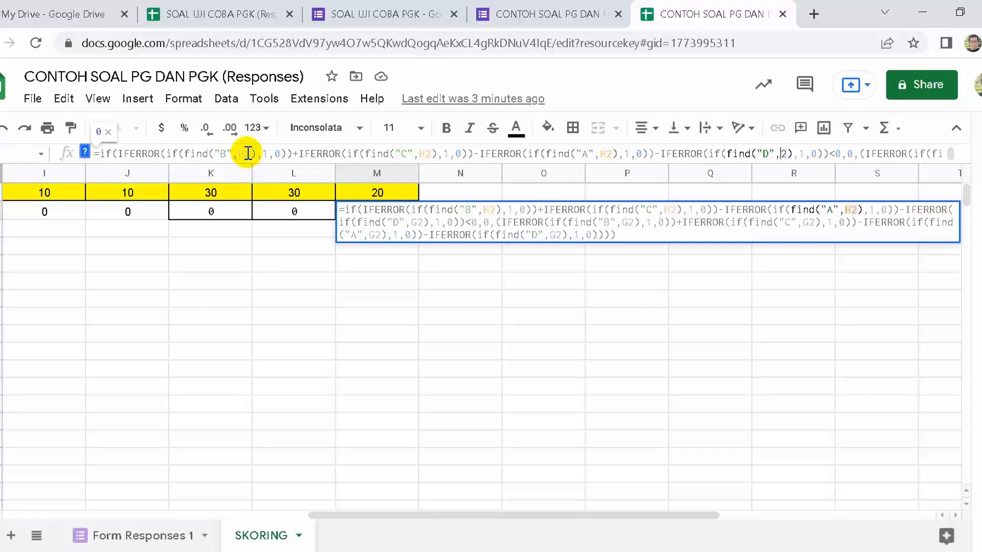
pyautogui.write('H')
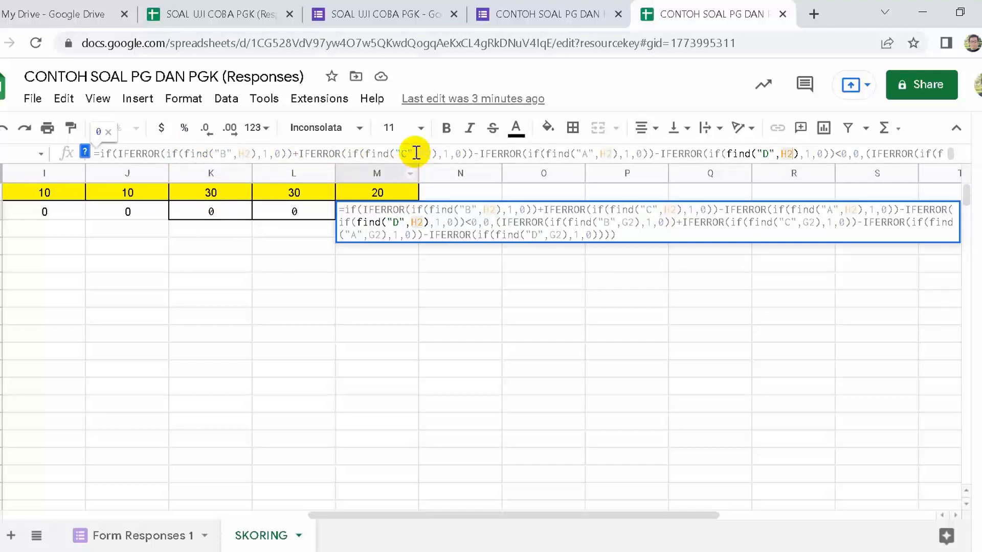
# - Check the answer key of the form's element and compound pairing question against the option terms in M2's formula
pyautogui.click(545, 16)
pyautogui.scroll(-9, 465, 329)
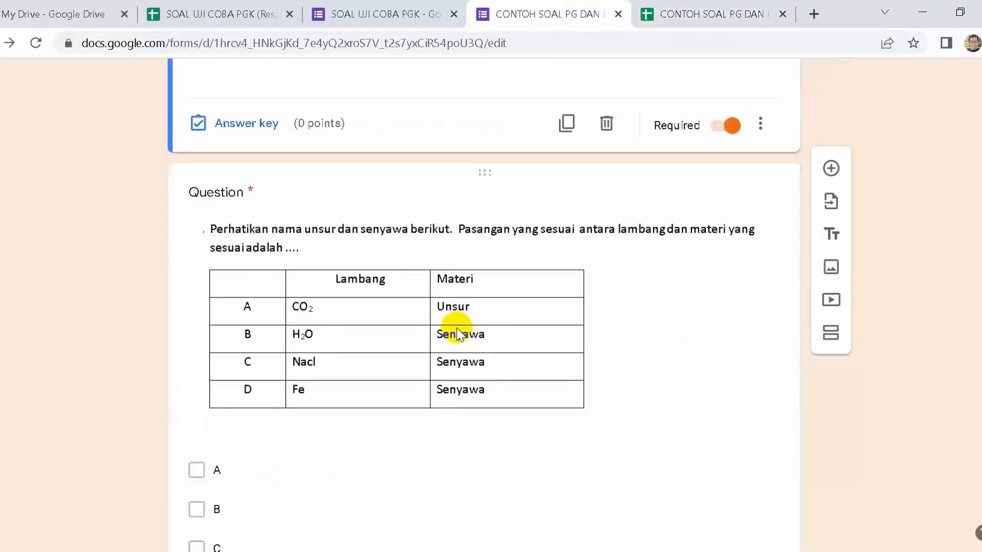
pyautogui.click(457, 327)
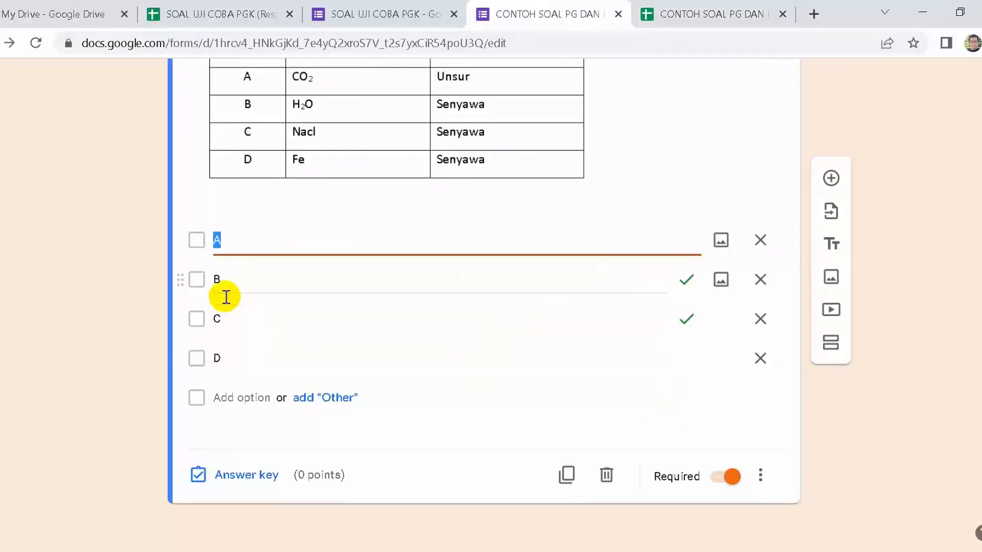
pyautogui.click(668, 12)
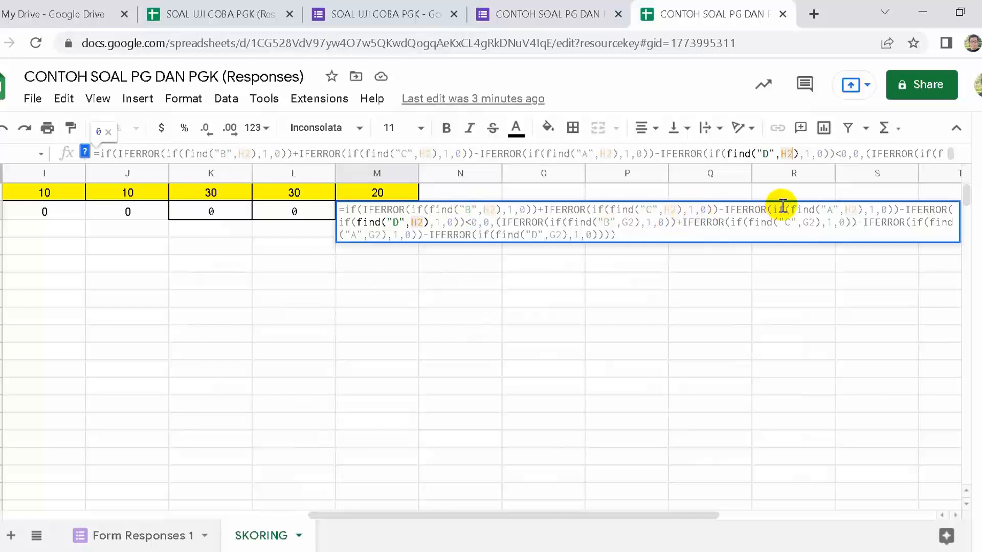
pyautogui.click(852, 209)
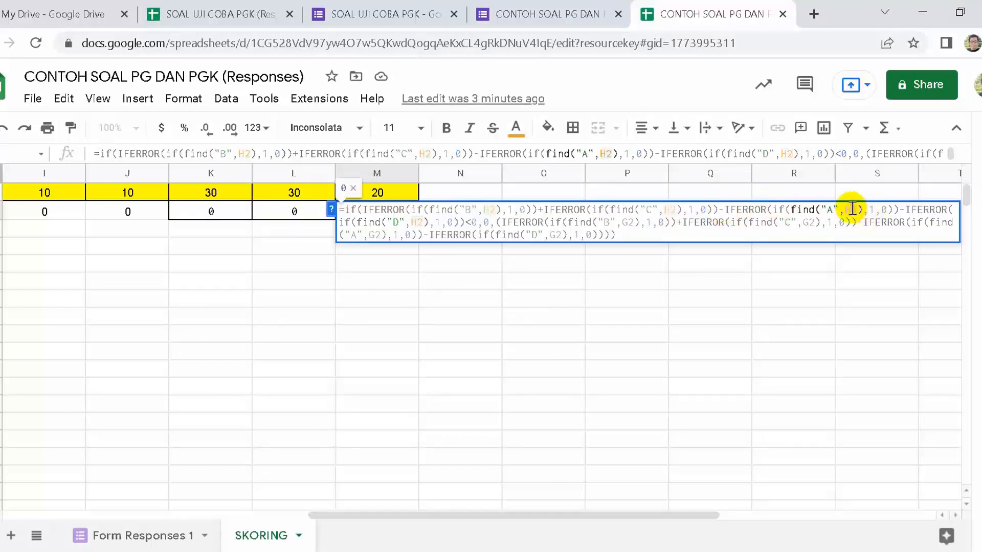
# - Point the B and C terms in the result part of M2's formula to H2
pyautogui.press('Right')
pyautogui.press('Right')
pyautogui.press('Right')
pyautogui.press('Right')
pyautogui.press('Right')
pyautogui.press('Right')
pyautogui.press('Right')
pyautogui.press('Right')
pyautogui.press('Right')
pyautogui.press('Right')
pyautogui.press('Right')
pyautogui.press('Right')
pyautogui.press('Right')
pyautogui.press('Right')
pyautogui.press('Right')
pyautogui.press('Right')
pyautogui.press('Right')
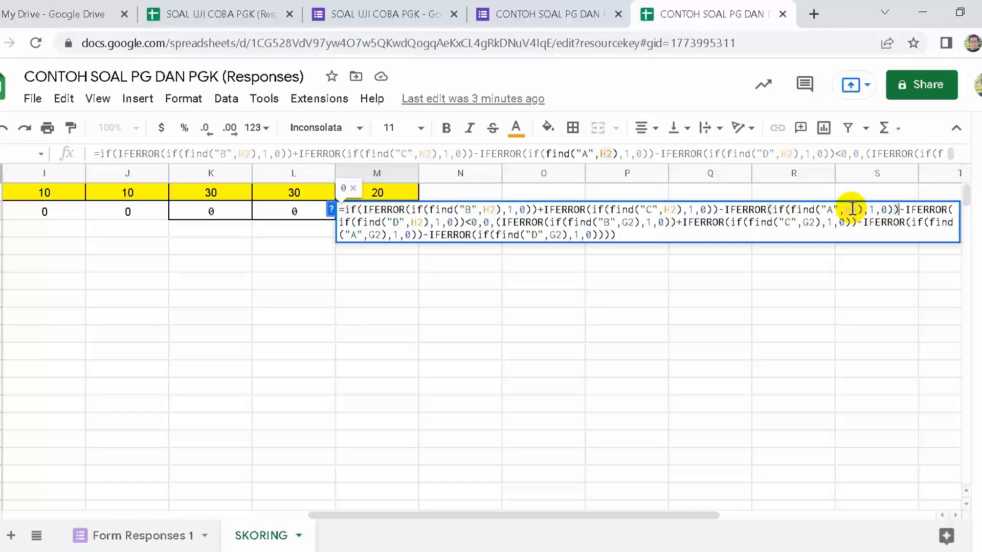
pyautogui.press('Right')
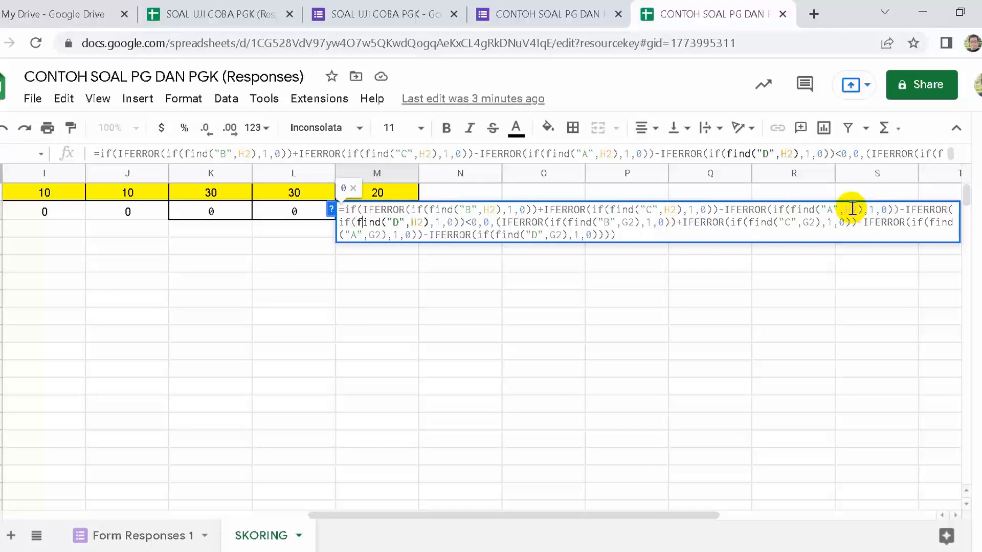
pyautogui.press('Right')
pyautogui.press('Right')
pyautogui.press('Right')
pyautogui.press('Right')
pyautogui.press('Right')
pyautogui.press('Right')
pyautogui.press('Right')
pyautogui.press('Right')
pyautogui.press('Right')
pyautogui.press('Right')
pyautogui.press('Right')
pyautogui.press('Right')
pyautogui.press('Right')
pyautogui.press('Right')
pyautogui.press('Right')
pyautogui.press('Right')
pyautogui.press('Right')
pyautogui.press('Right')
pyautogui.press('Right')
pyautogui.press('Right')
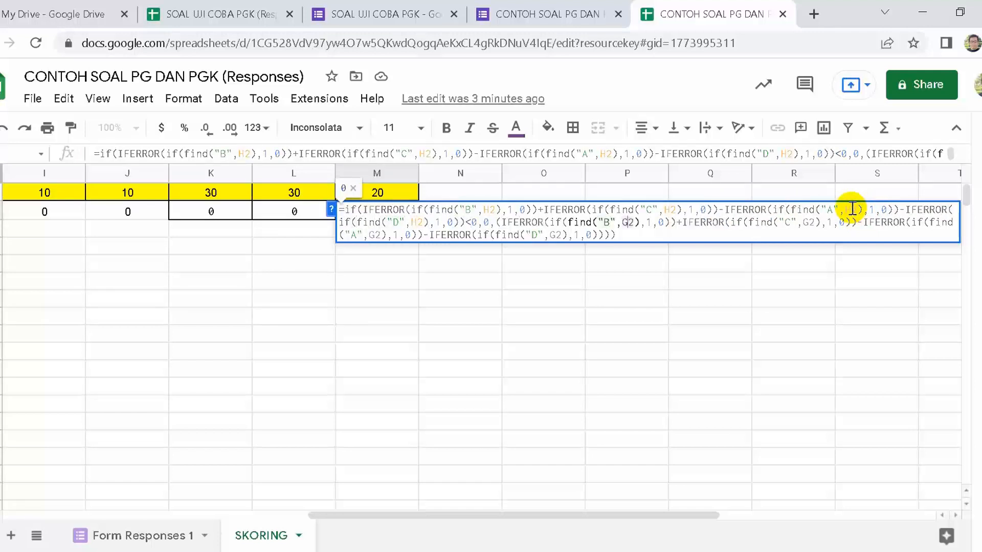
pyautogui.press('BackSpace')
pyautogui.write('H')
pyautogui.press('Right')
pyautogui.press('Right')
pyautogui.press('Right')
pyautogui.press('Right')
pyautogui.press('Right')
pyautogui.press('Right')
pyautogui.press('Right')
pyautogui.press('Right')
pyautogui.press('Right')
pyautogui.press('Right')
pyautogui.press('Right')
pyautogui.press('Right')
pyautogui.press('Right')
pyautogui.press('Right')
pyautogui.press('Right')
pyautogui.press('Right')
pyautogui.press('Right')
pyautogui.press('Right')
pyautogui.press('Right')
pyautogui.press('Right')
pyautogui.press('BackSpace')
pyautogui.write('H')
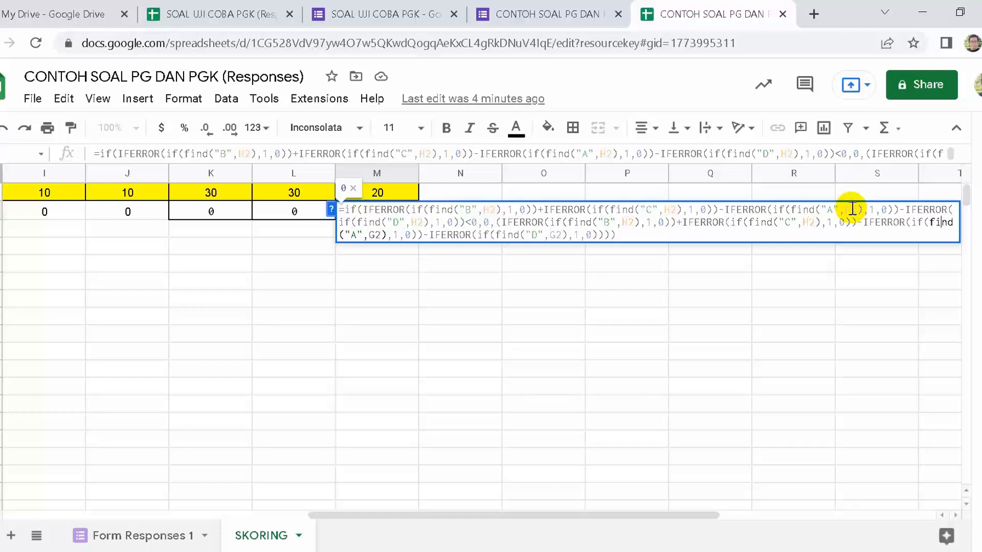
# - Point the A and D terms in the result part of M2's formula to H2 and apply the formula
pyautogui.press('Right')
pyautogui.press('Right')
pyautogui.press('Right')
pyautogui.press('Right')
pyautogui.press('Right')
pyautogui.press('Right')
pyautogui.press('Right')
pyautogui.press('Right')
pyautogui.press('Right')
pyautogui.press('Right')
pyautogui.press('Right')
pyautogui.press('Right')
pyautogui.press('Right')
pyautogui.press('Right')
pyautogui.press('Right')
pyautogui.press('Right')
pyautogui.press('Right')
pyautogui.press('Right')
pyautogui.press('Right')
pyautogui.press('Right')
pyautogui.press('BackSpace')
pyautogui.write('H')
pyautogui.press('Right')
pyautogui.press('Right')
pyautogui.press('Right')
pyautogui.press('Right')
pyautogui.press('Right')
pyautogui.press('Right')
pyautogui.press('Right')
pyautogui.press('Right')
pyautogui.press('Right')
pyautogui.press('Right')
pyautogui.press('Right')
pyautogui.press('Right')
pyautogui.press('Right')
pyautogui.press('Right')
pyautogui.press('Right')
pyautogui.press('Right')
pyautogui.press('Right')
pyautogui.press('Right')
pyautogui.press('Right')
pyautogui.press('Right')
pyautogui.press('BackSpace')
pyautogui.write('H')
pyautogui.press('Return')
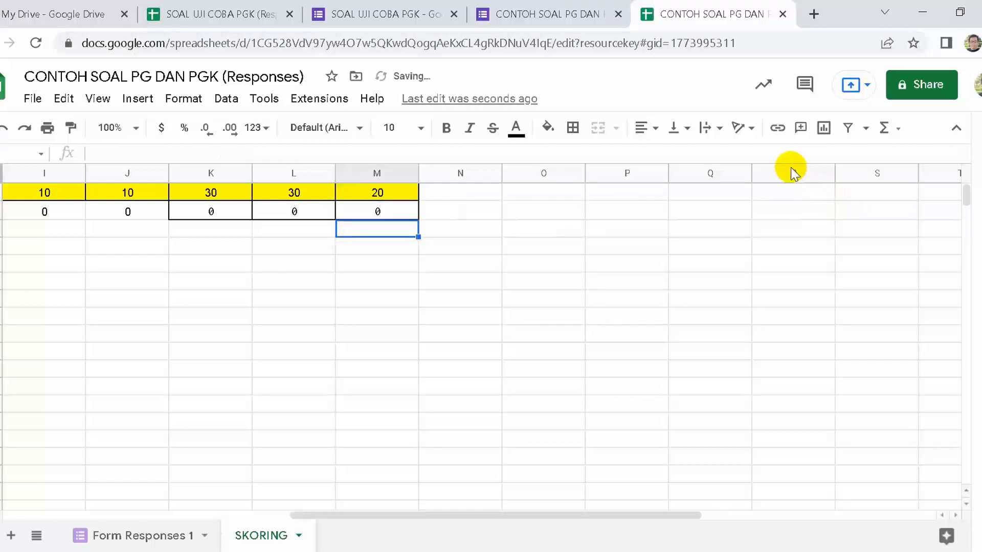
# - Review the single-answer scoring formulas in I2 and J2 against the answer columns and the question weights in row 1
pyautogui.press('Left')
pyautogui.press('Left')
pyautogui.press('Left')
pyautogui.press('Left')
pyautogui.press('Left')
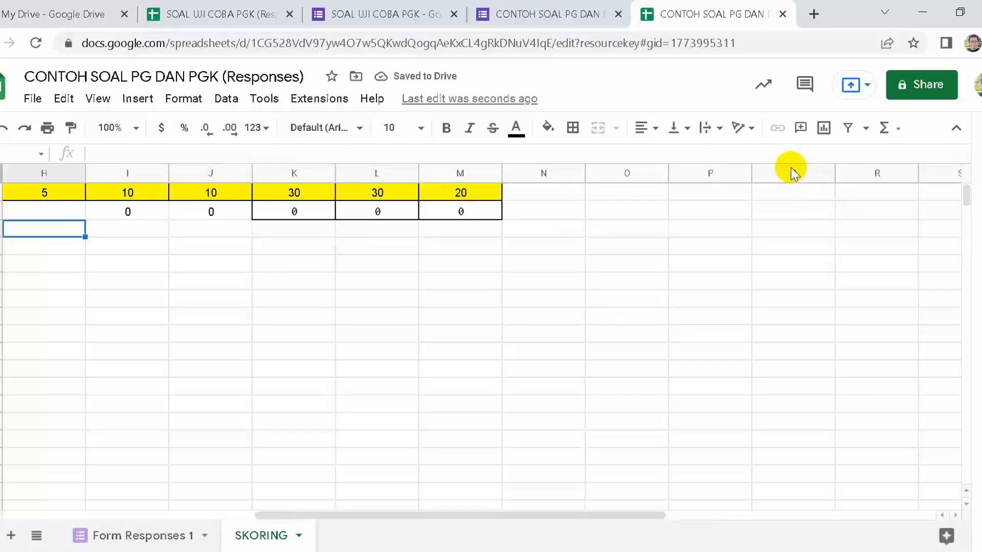
pyautogui.click(151, 212)
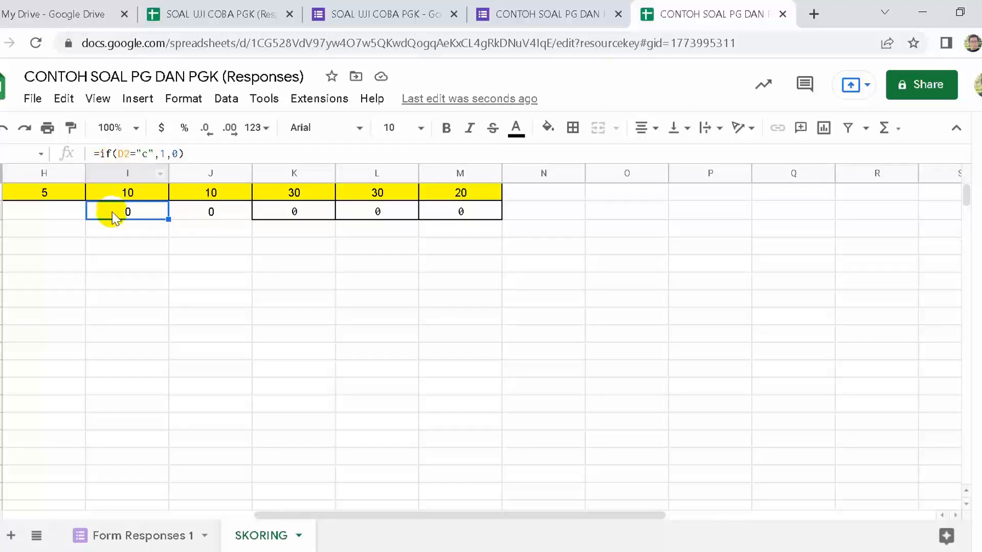
pyautogui.moveTo(448, 515); pyautogui.dragTo(316, 518)
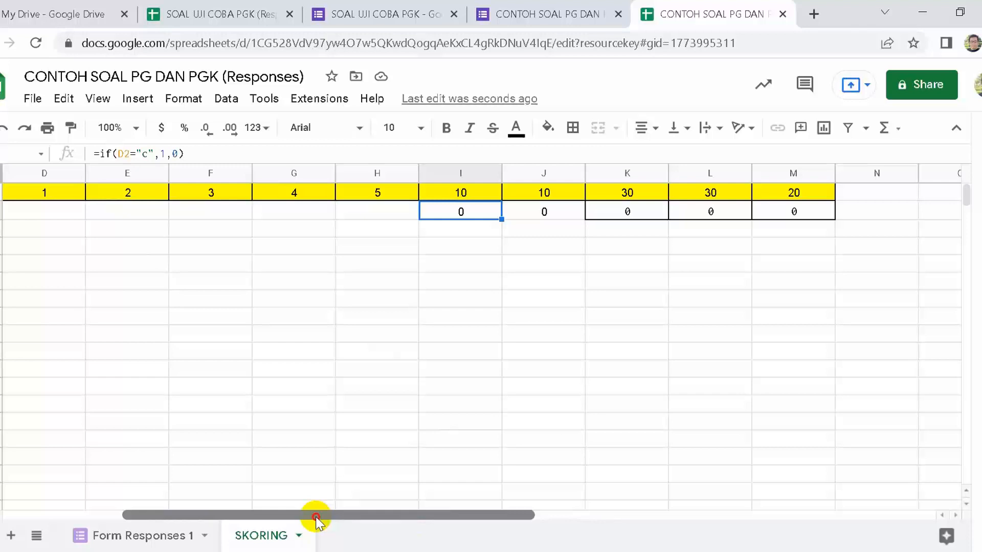
pyautogui.click(545, 212)
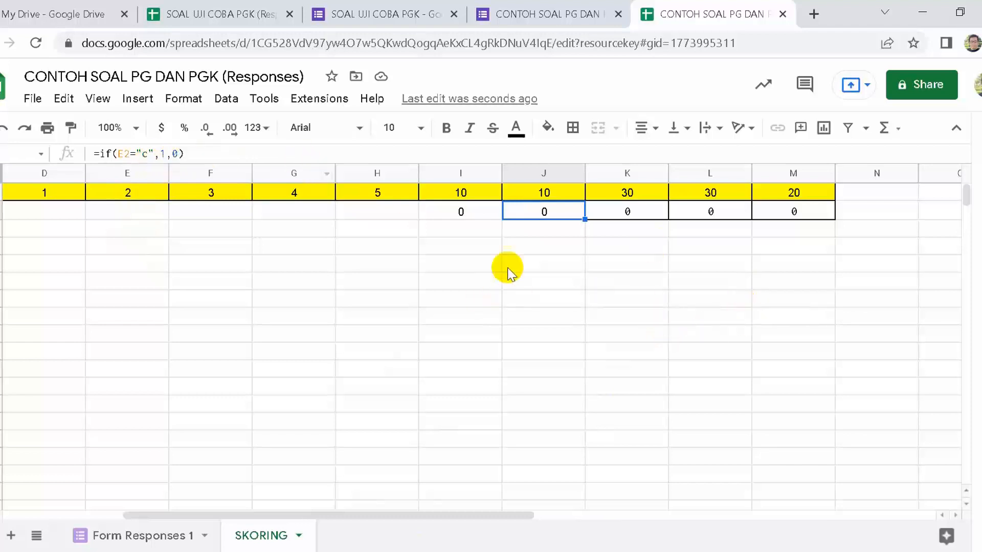
pyautogui.click(639, 284)
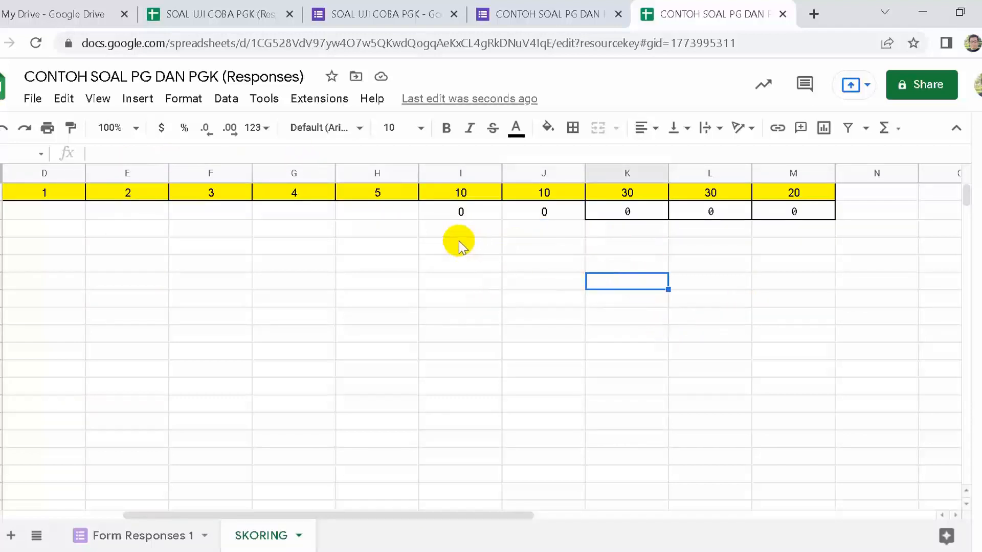
pyautogui.click(465, 211)
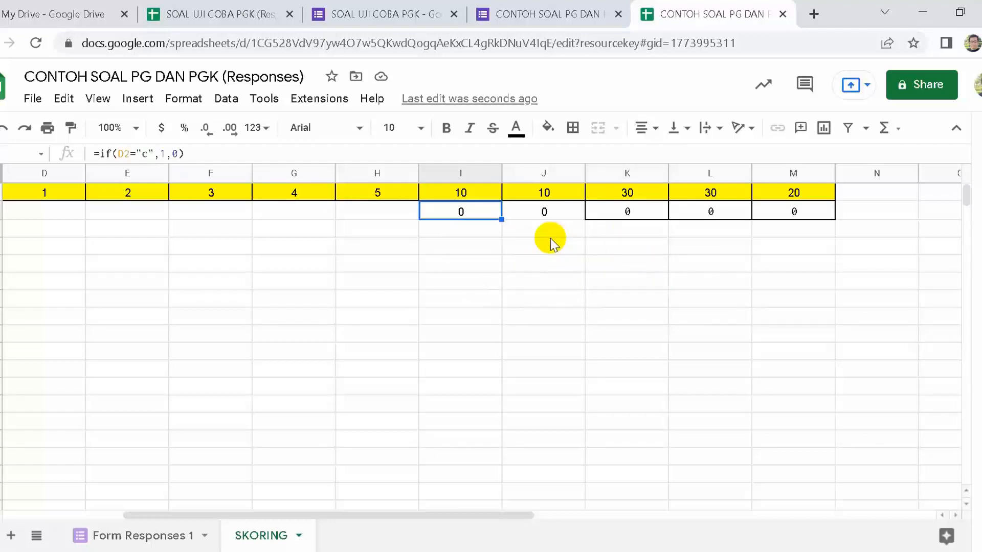
pyautogui.moveTo(526, 513); pyautogui.dragTo(394, 537)
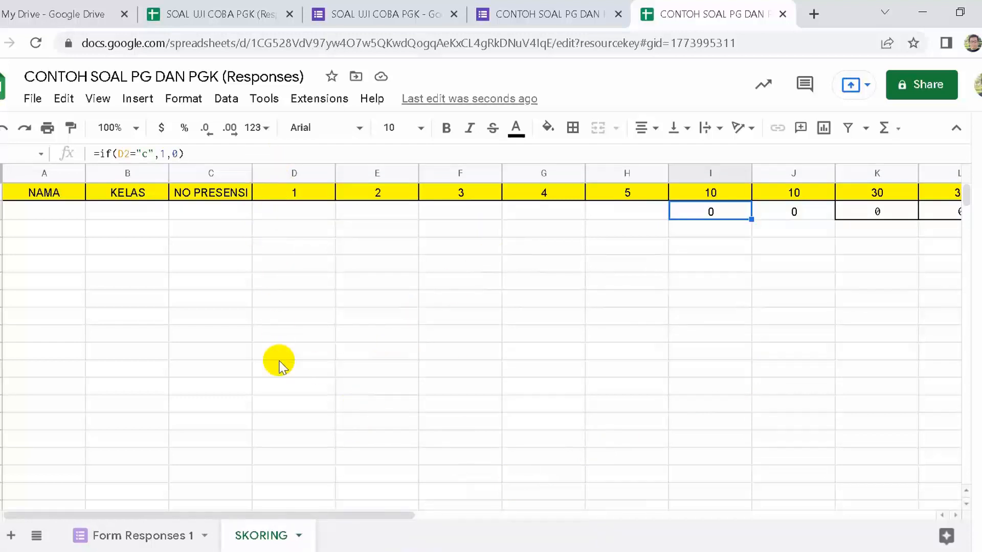
pyautogui.moveTo(372, 515); pyautogui.dragTo(583, 483)
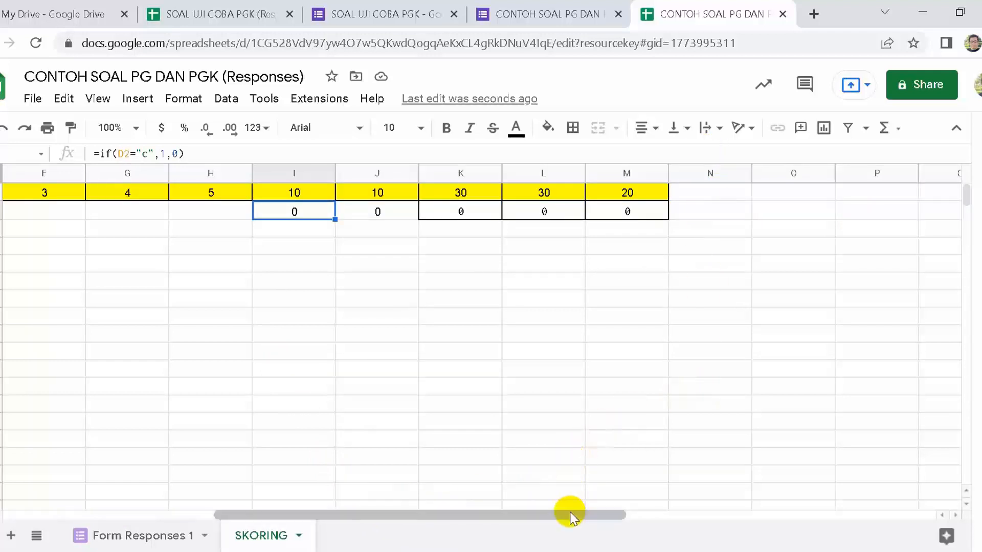
# - Add the header NILAI in N1, centred horizontally with a cyan fill
pyautogui.click(731, 195)
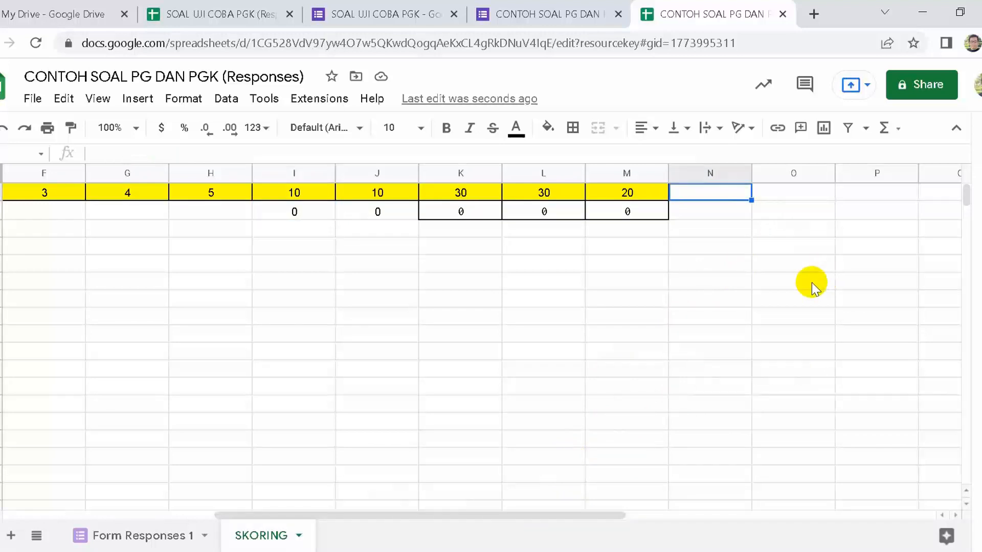
pyautogui.write('NILAI')
pyautogui.press('Return')
pyautogui.press('Up')
pyautogui.click(646, 128)
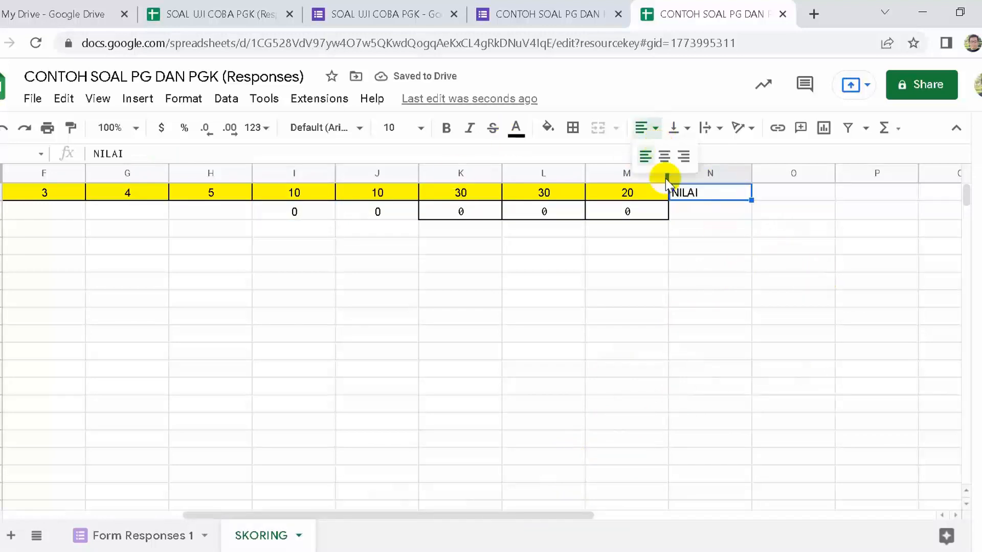
pyautogui.click(664, 157)
pyautogui.click(547, 128)
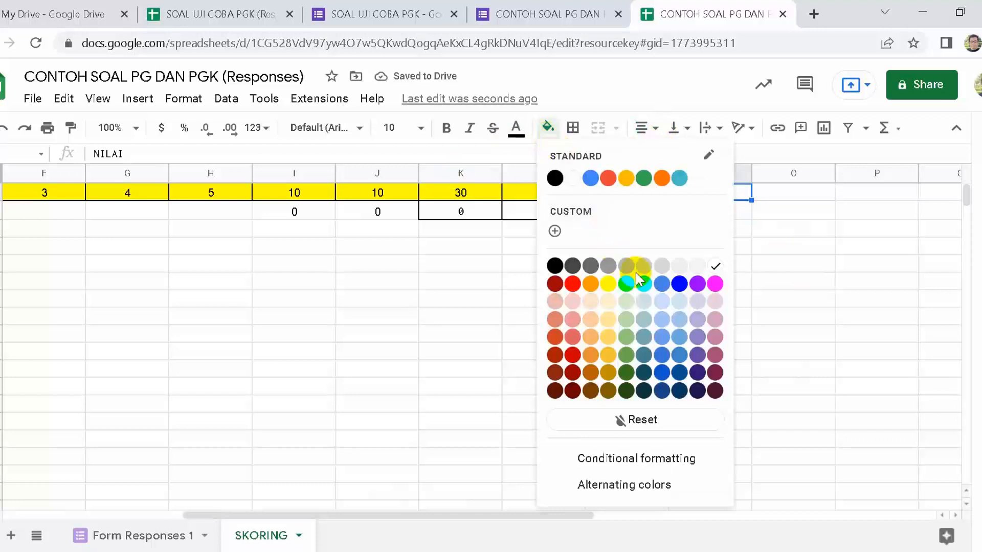
pyautogui.click(644, 283)
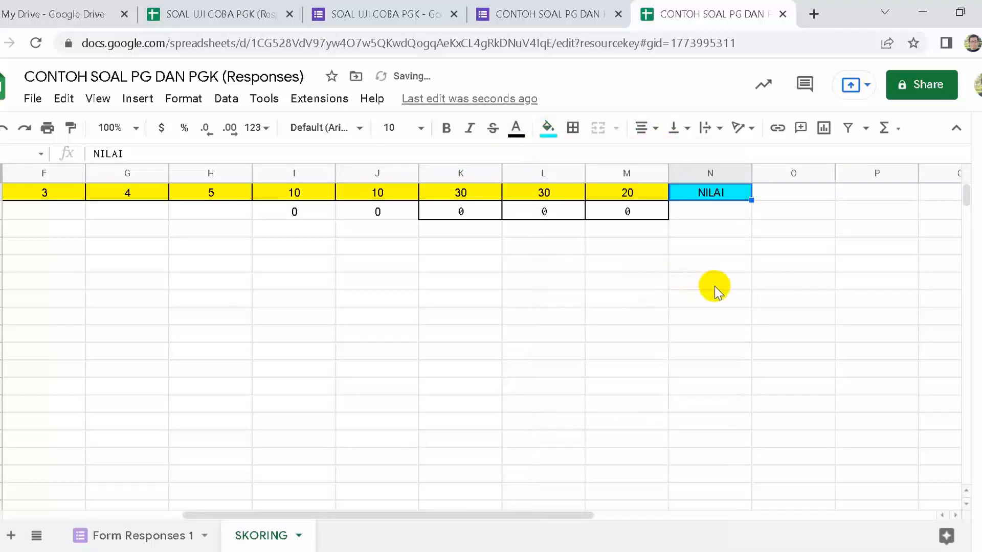
# - Copy the Nilai formula from I2 of the PENILAIAN sheet in SOAL UJI COBA PGK (Responses) into N2 of the SKORING sheet
pyautogui.click(703, 210)
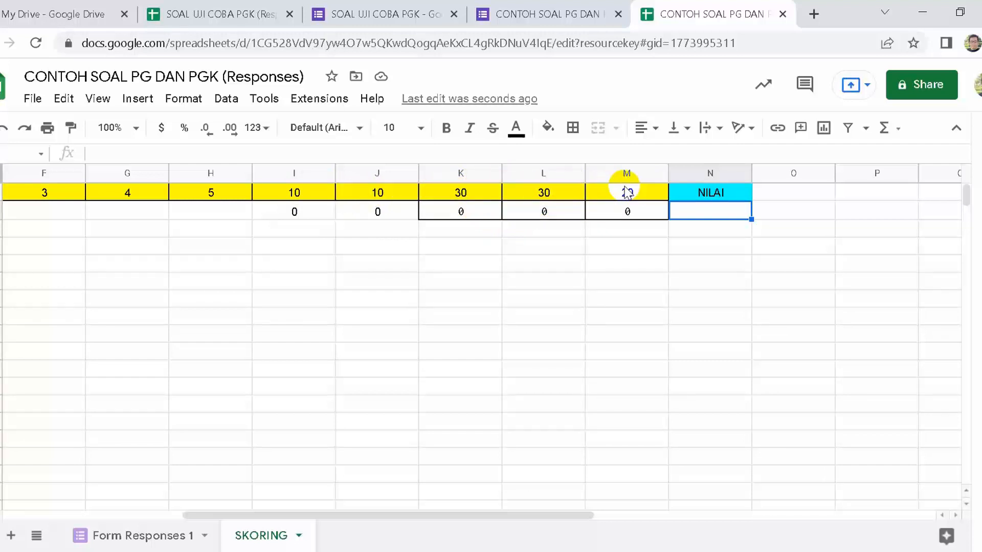
pyautogui.click(219, 16)
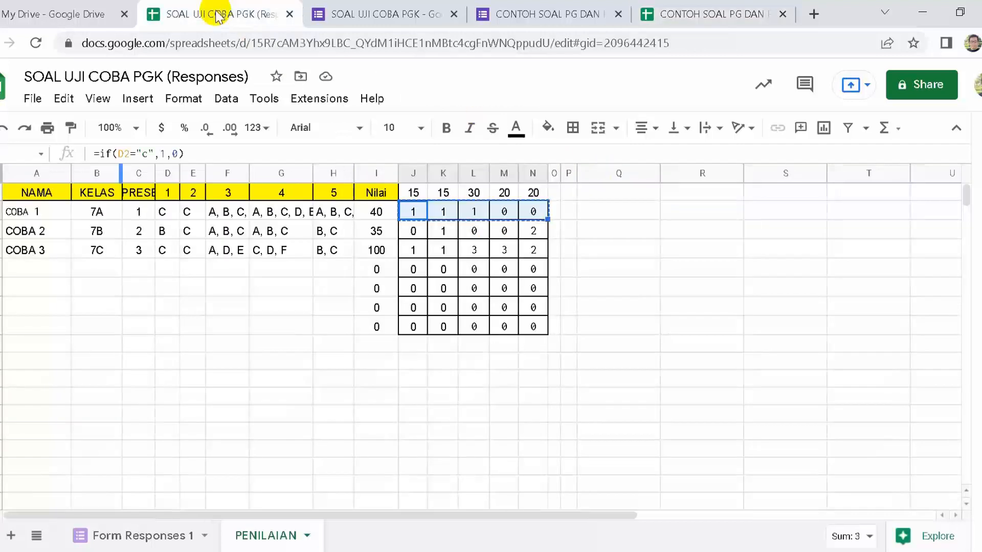
pyautogui.click(375, 213)
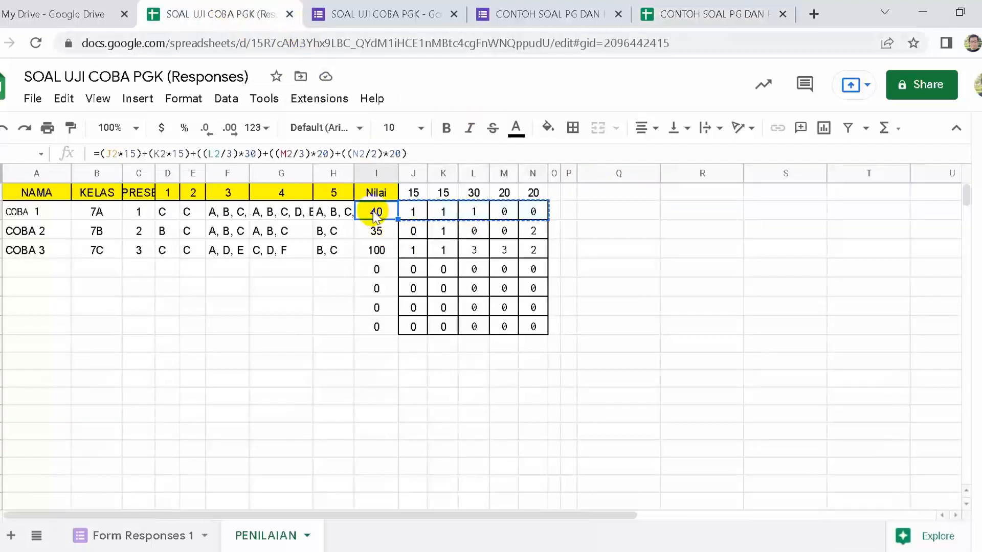
pyautogui.click(706, 11)
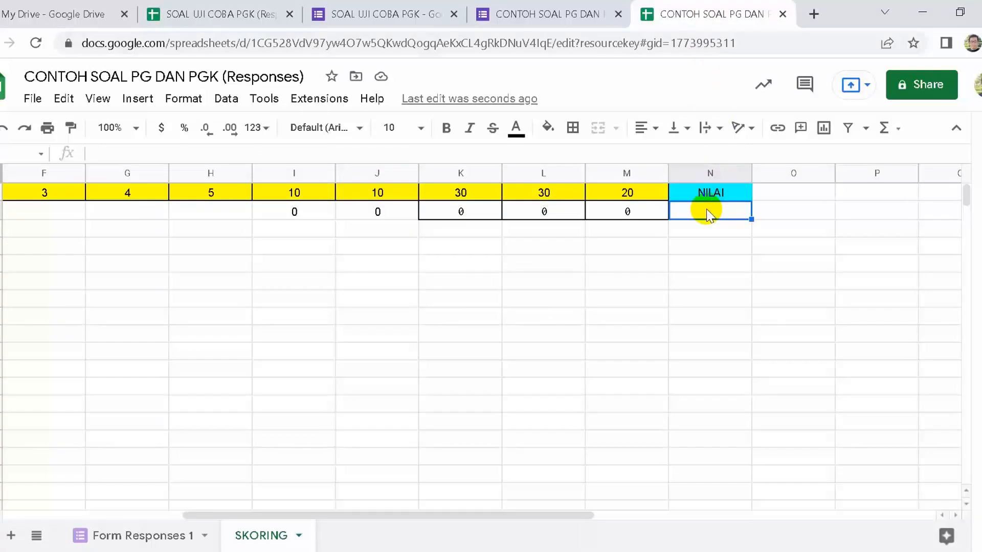
pyautogui.write('=(O2*15)+(P2*15)+((Q2/3)*30)+((R2/3)*20)+((S2/2)*20)')
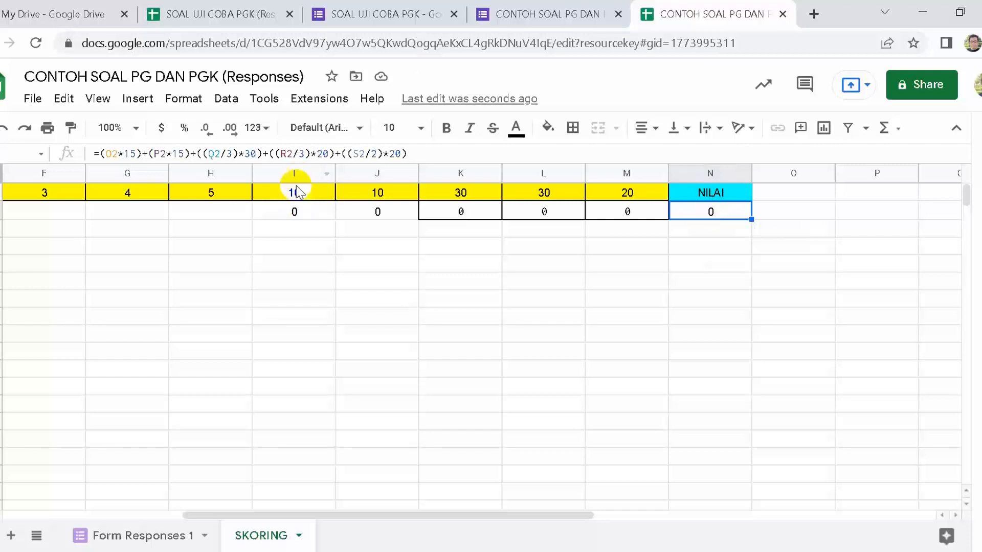
# - Change the first two terms of N2's formula to (12*10) and (J2*10)
pyautogui.click(115, 152)
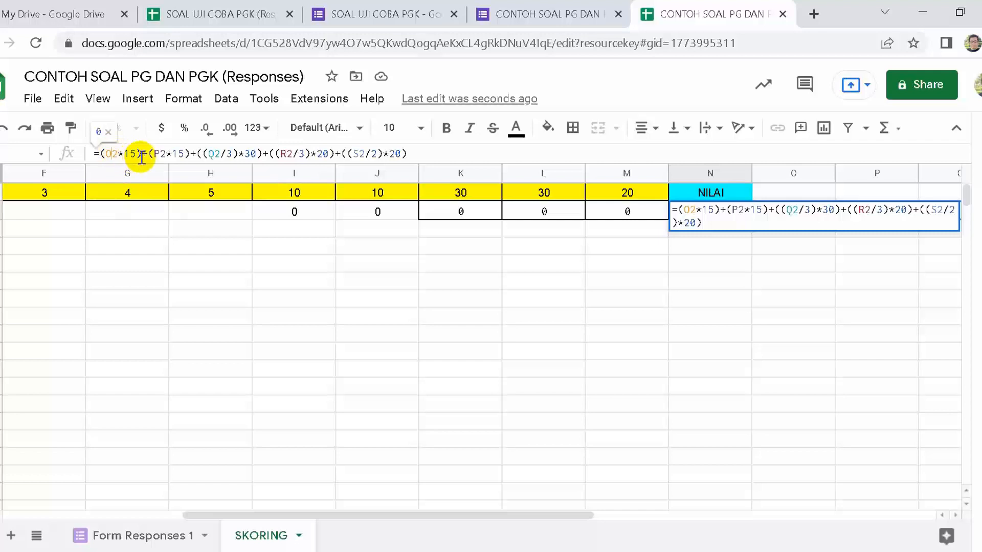
pyautogui.press('BackSpace')
pyautogui.write('1')
pyautogui.press('BackSpace')
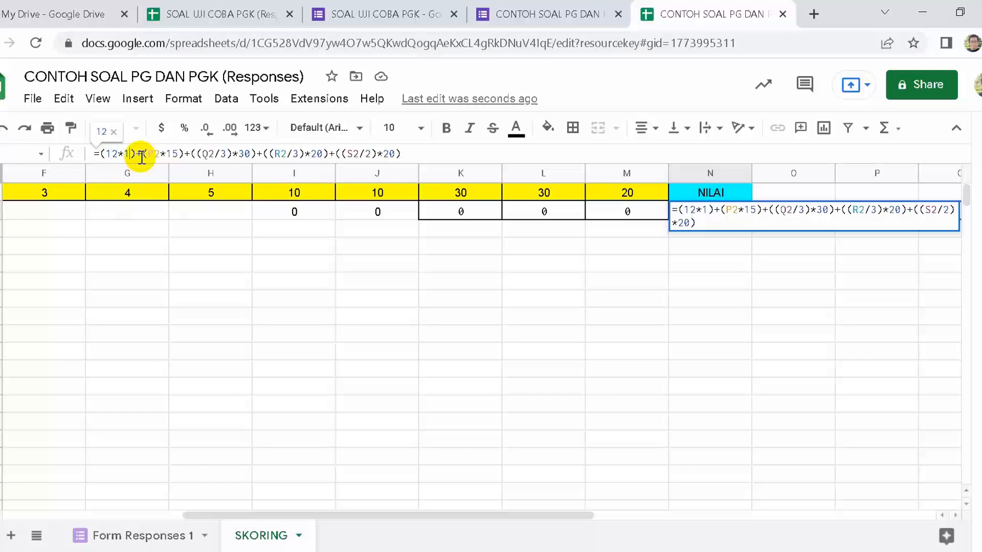
pyautogui.write('0')
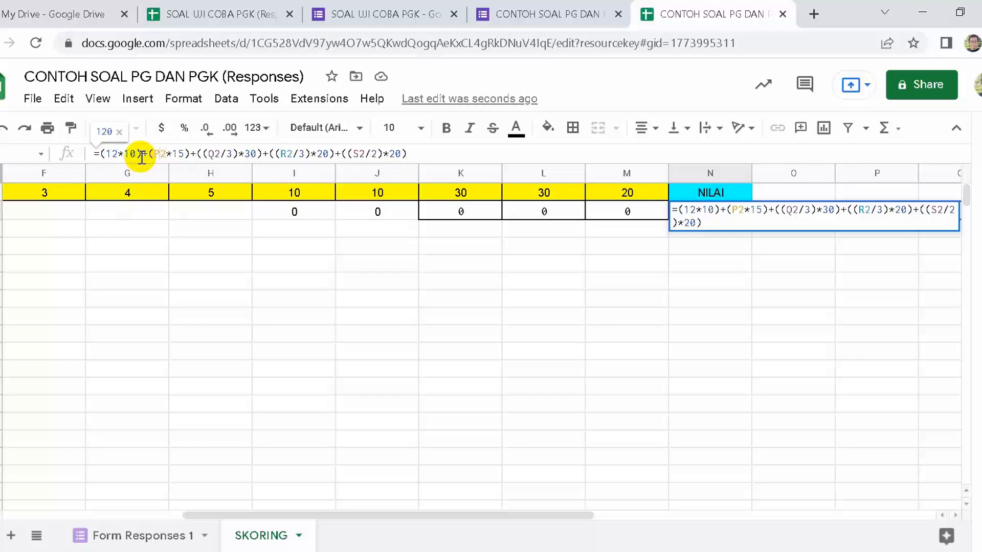
pyautogui.press('BackSpace')
pyautogui.write('J2')
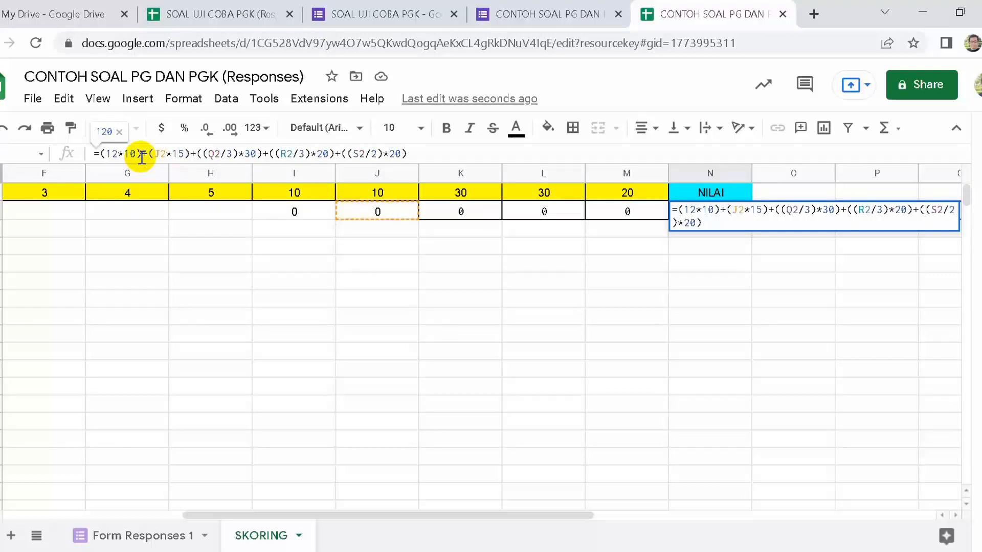
pyautogui.press('BackSpace')
pyautogui.write('0')
# - Point the third and fourth terms of N2's formula to K2 and L2, with a weight of 30 for the L2 term
pyautogui.doubleClick(215, 154)
pyautogui.write('K2')
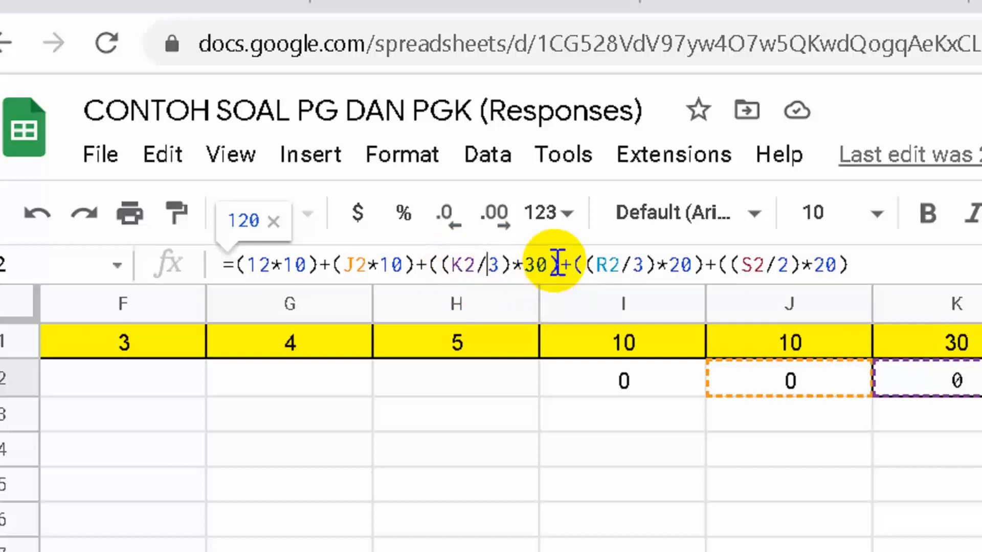
pyautogui.click(607, 265)
pyautogui.press('BackSpace')
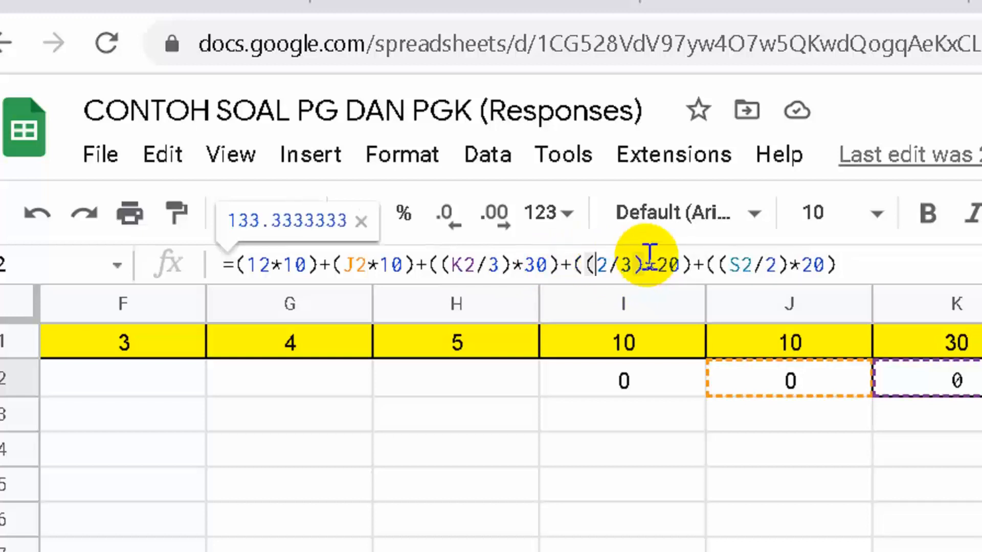
pyautogui.write('l')
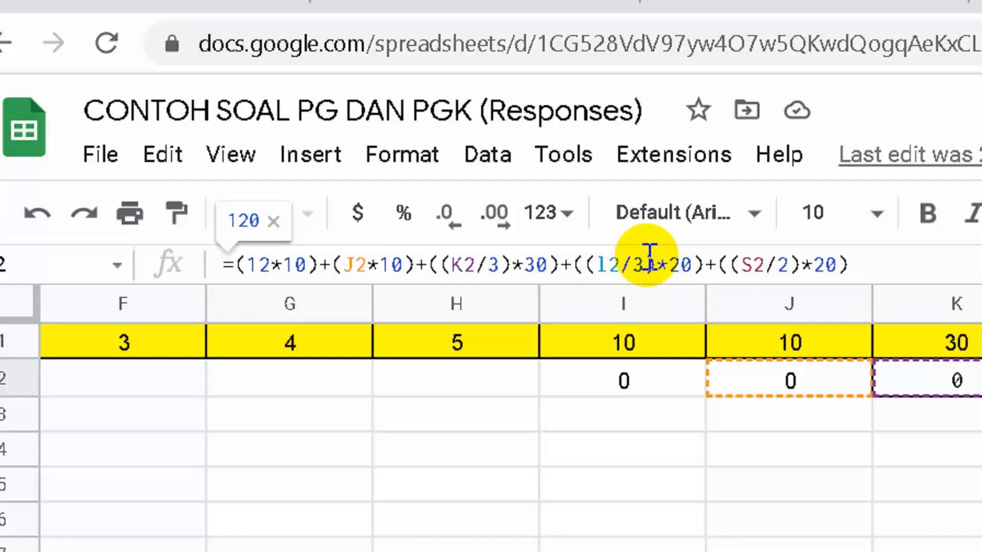
pyautogui.press('BackSpace')
pyautogui.write('L')
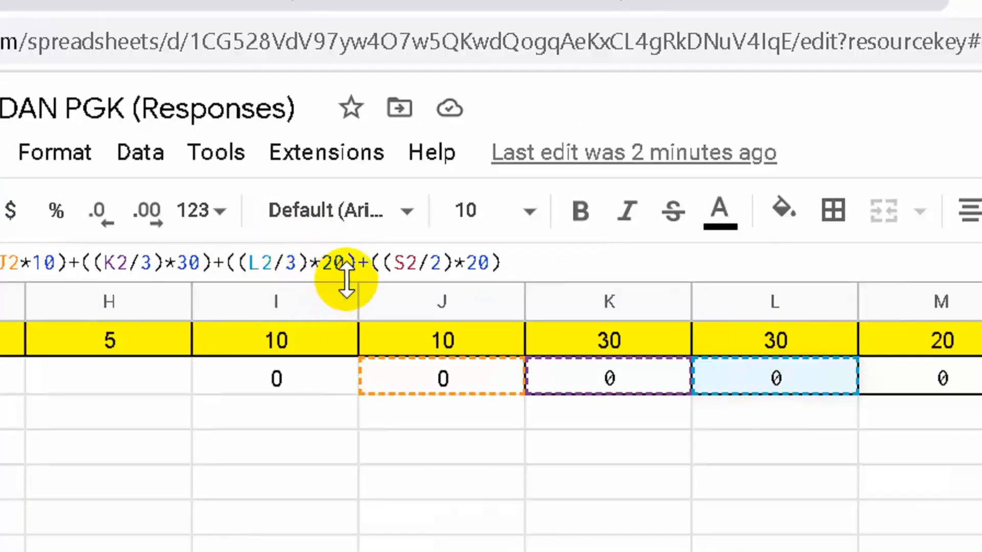
pyautogui.click(337, 263)
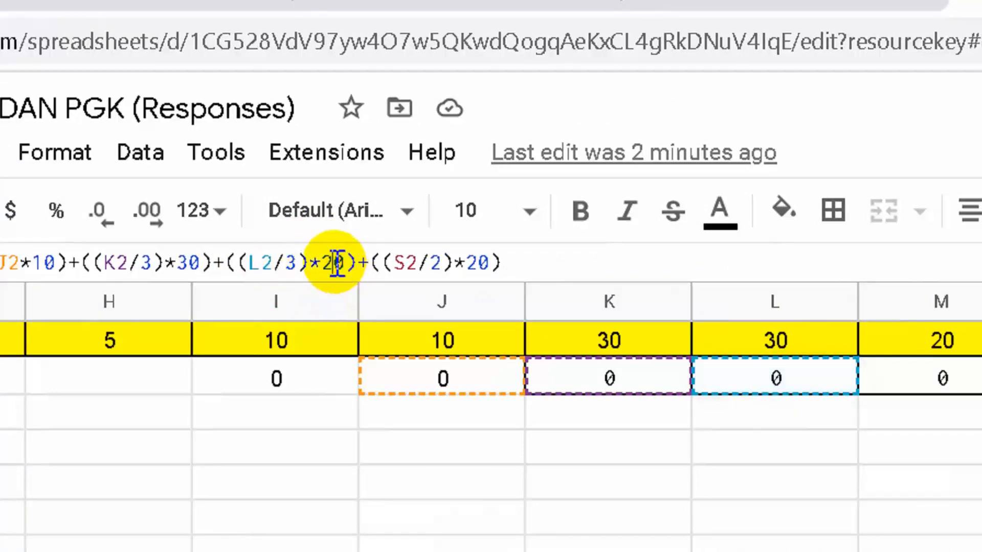
pyautogui.press('BackSpace')
pyautogui.write('3')
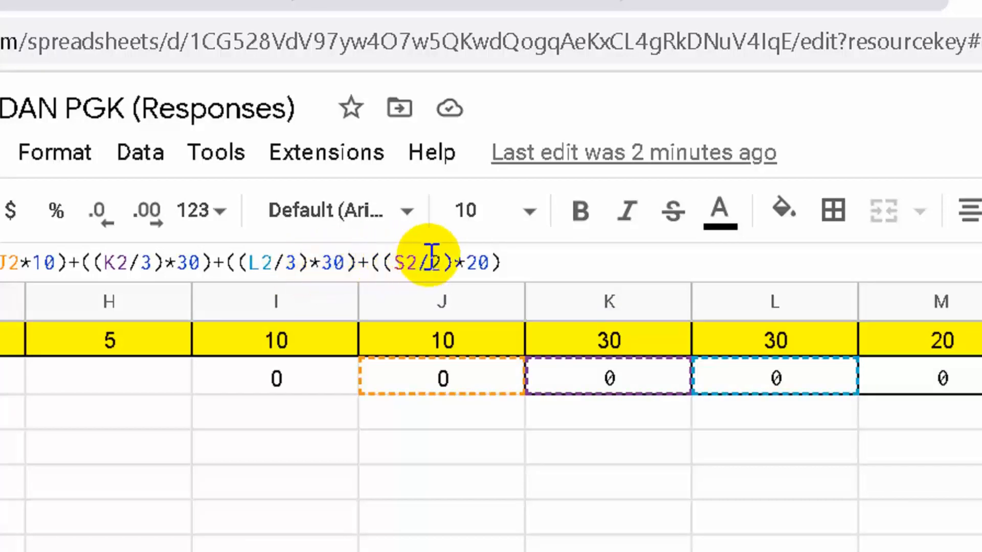
# - Point the last term of N2's formula to M2 and the first term to I2, and apply the formula
pyautogui.click(409, 263)
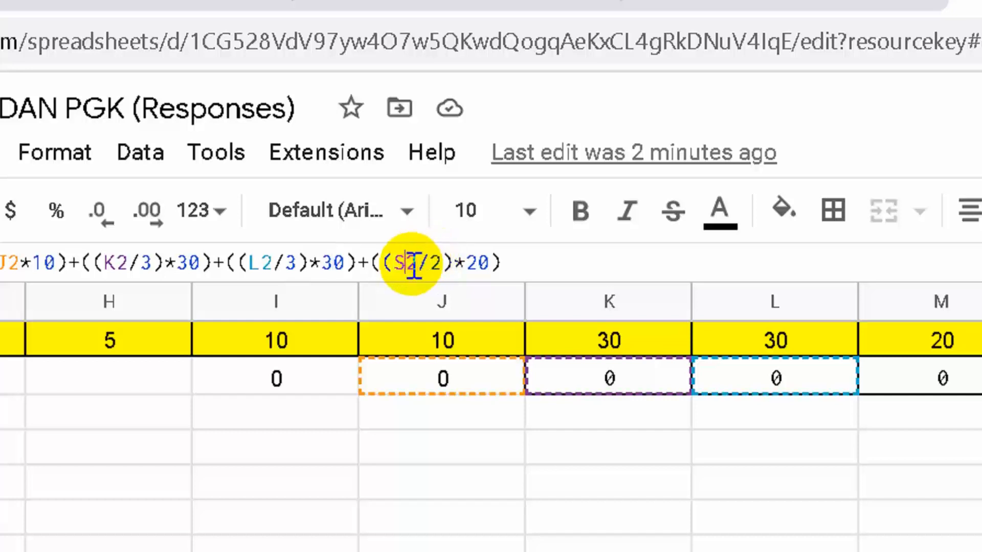
pyautogui.press('BackSpace')
pyautogui.write('M')
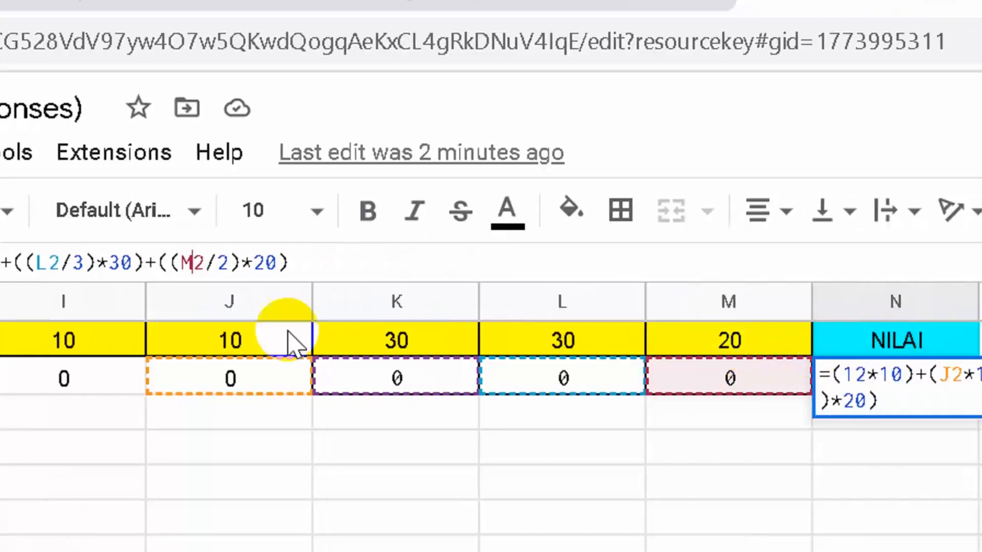
pyautogui.click(197, 262)
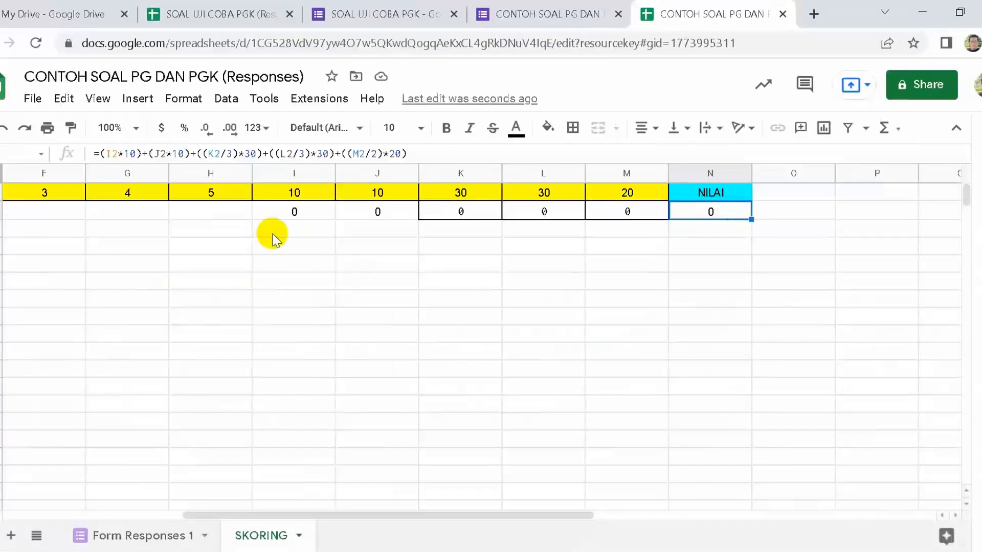
# - Apply all borders to the score and NILAI cells I2:N2 on the SKORING sheet
pyautogui.moveTo(292, 211); pyautogui.dragTo(707, 215)
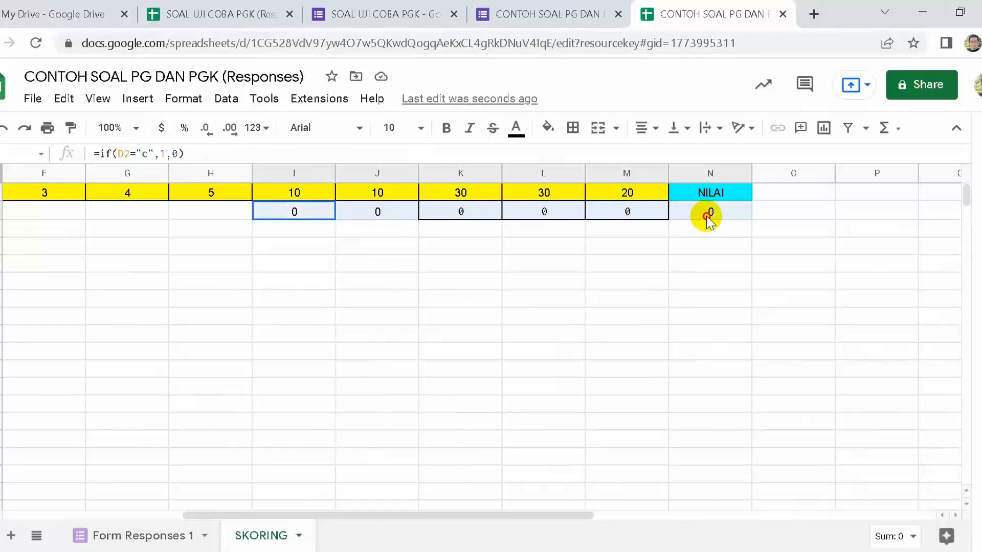
pyautogui.click(572, 128)
pyautogui.click(578, 162)
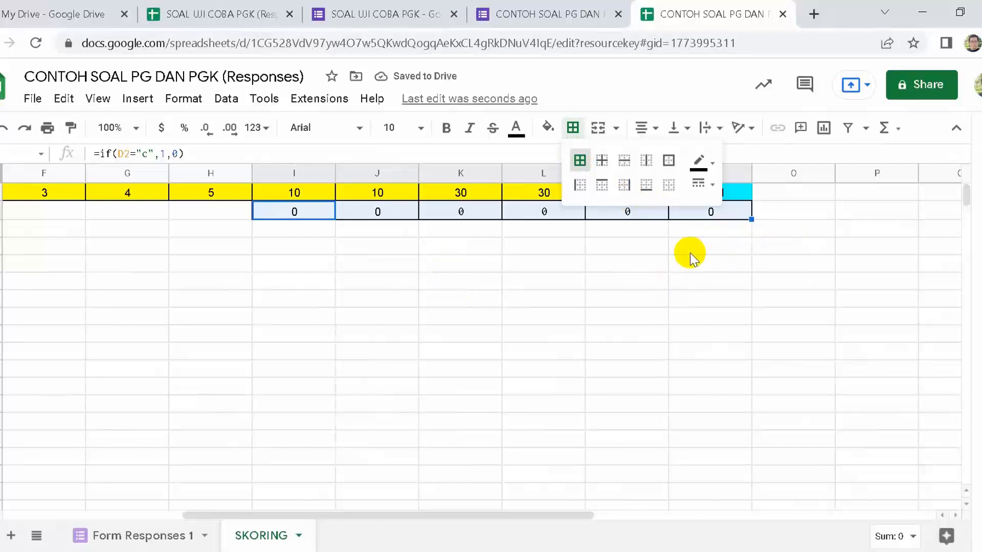
# - Copy the scoring formulas in I2:N2 down columns I to N for the response rows from row 3 onward
pyautogui.hotkey('ctrl', 'c')
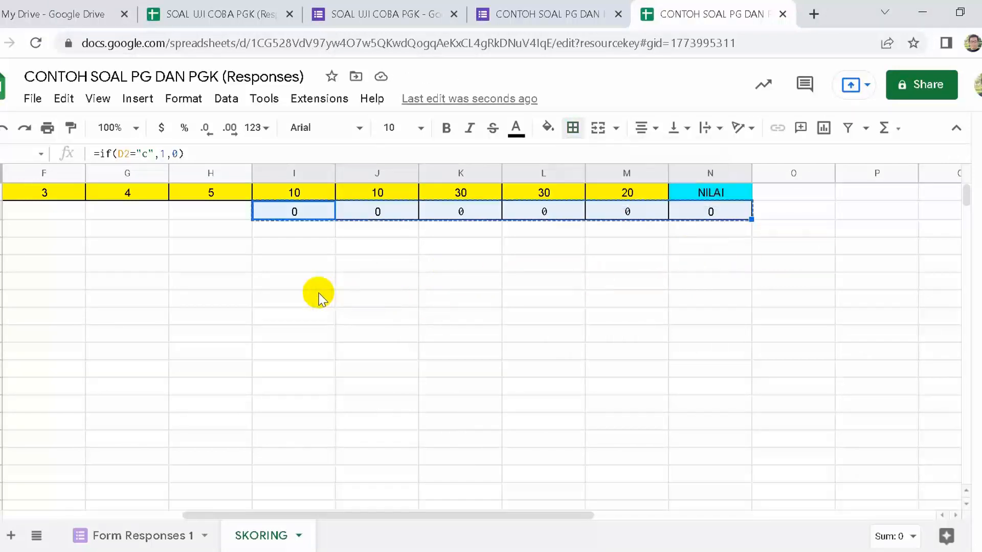
pyautogui.click(308, 232)
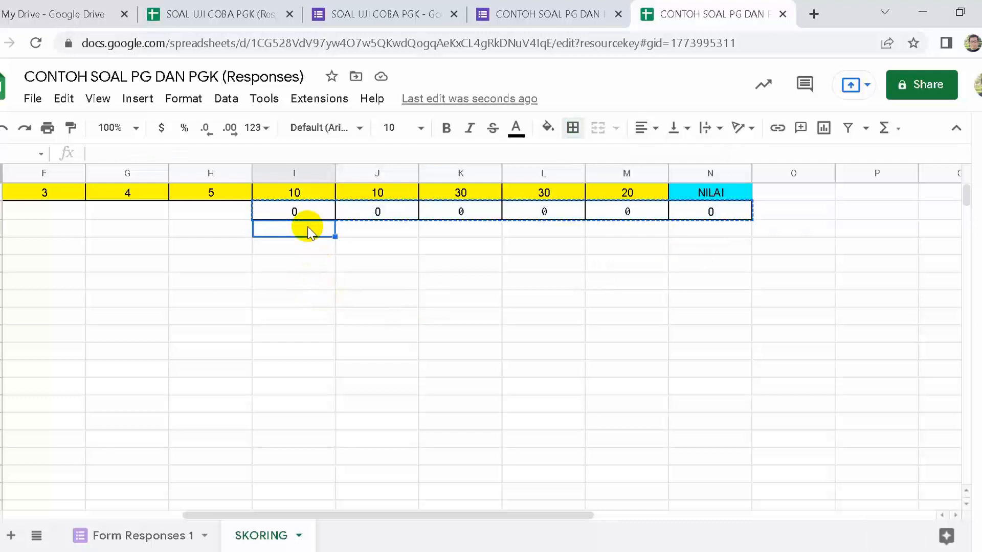
pyautogui.moveTo(308, 231); pyautogui.dragTo(316, 401)
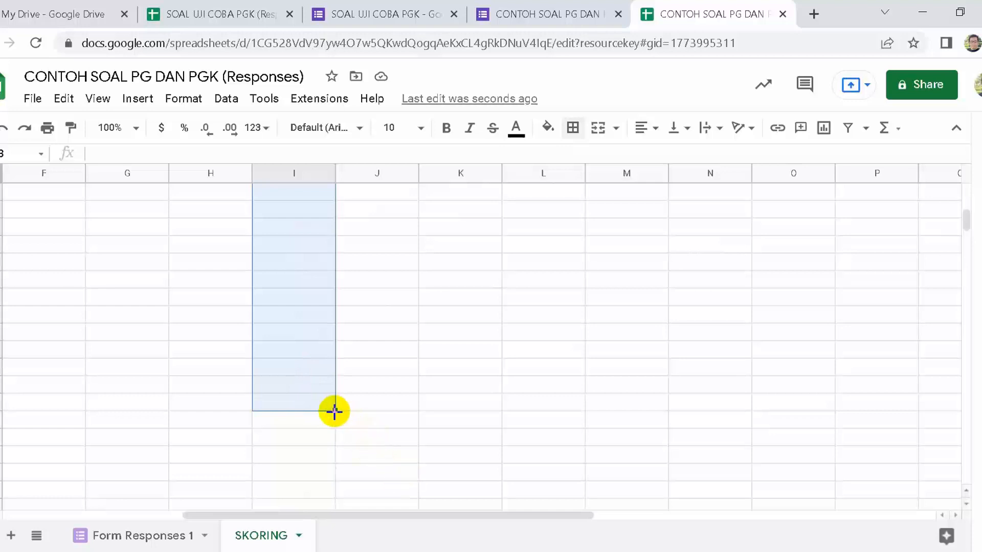
pyautogui.hotkey('ctrl', 'v')
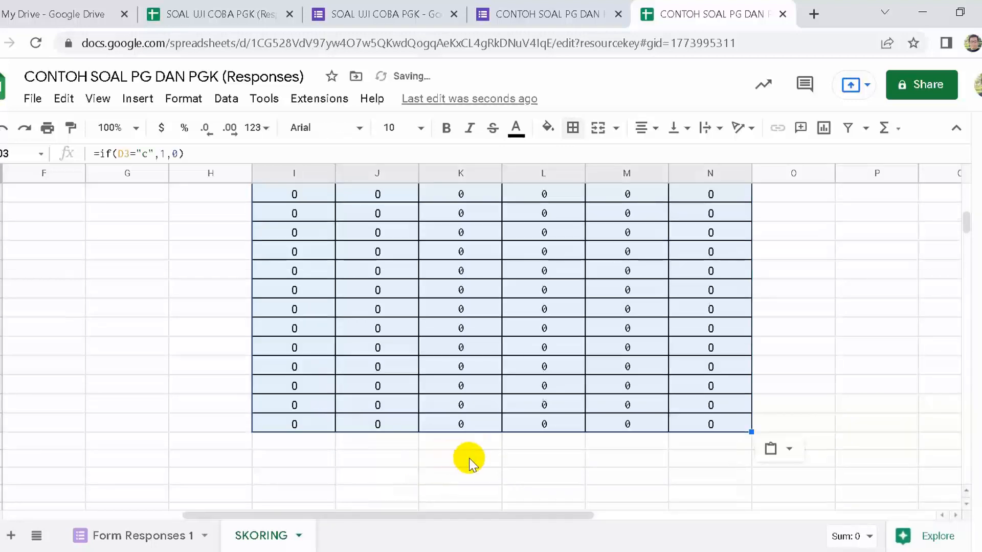
pyautogui.scroll(2, 479, 409)
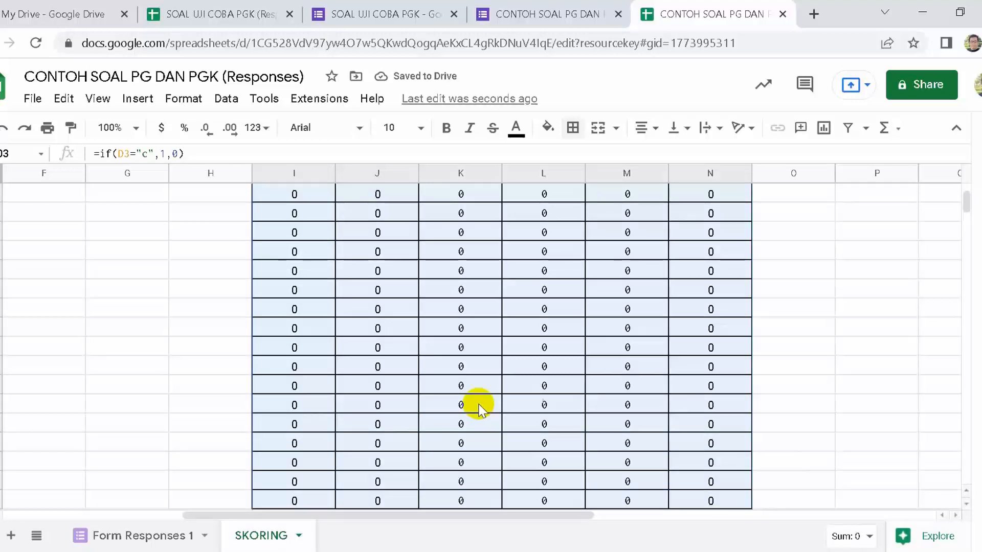
pyautogui.scroll(1, 479, 409)
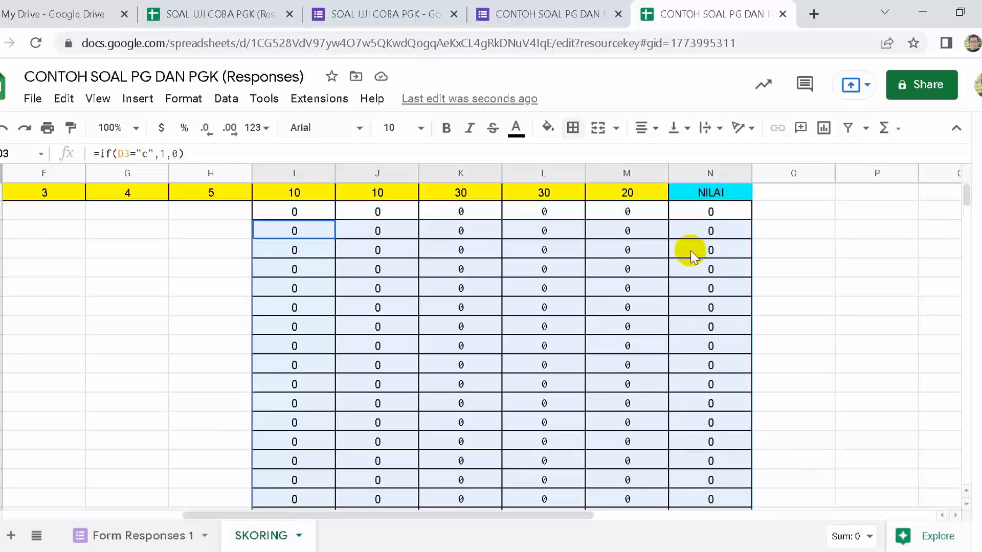
pyautogui.click(190, 392)
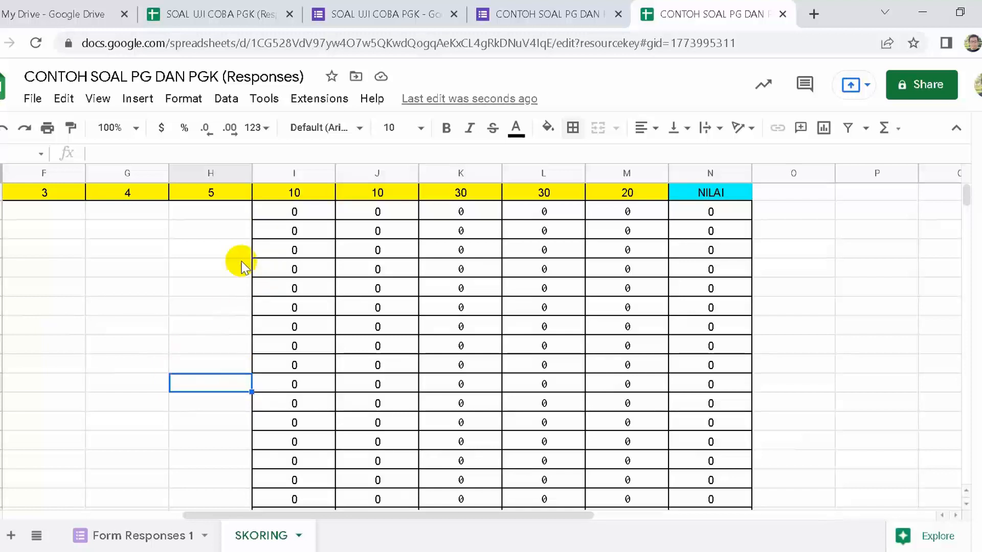
# - Switch to the CONTOH SOAL PG DAN PGK form editor and copy the form's full-length sharing link
pyautogui.click(543, 15)
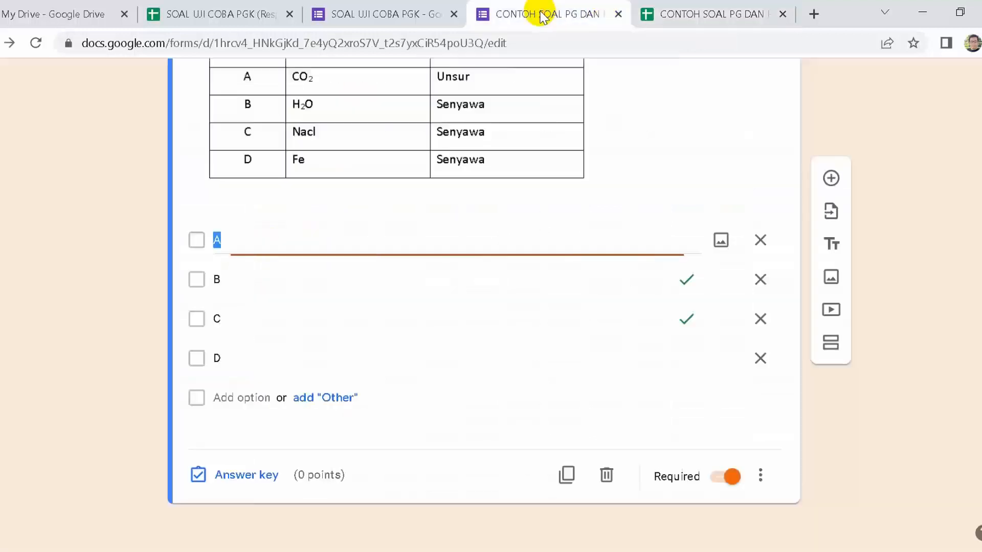
pyautogui.click(718, 149)
pyautogui.scroll(10, 662, 220)
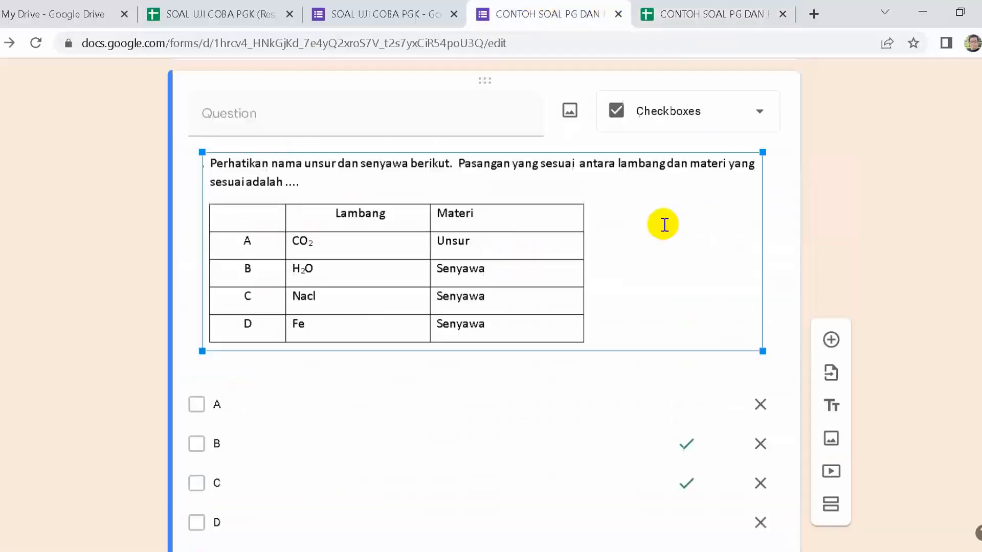
pyautogui.scroll(15, 661, 220)
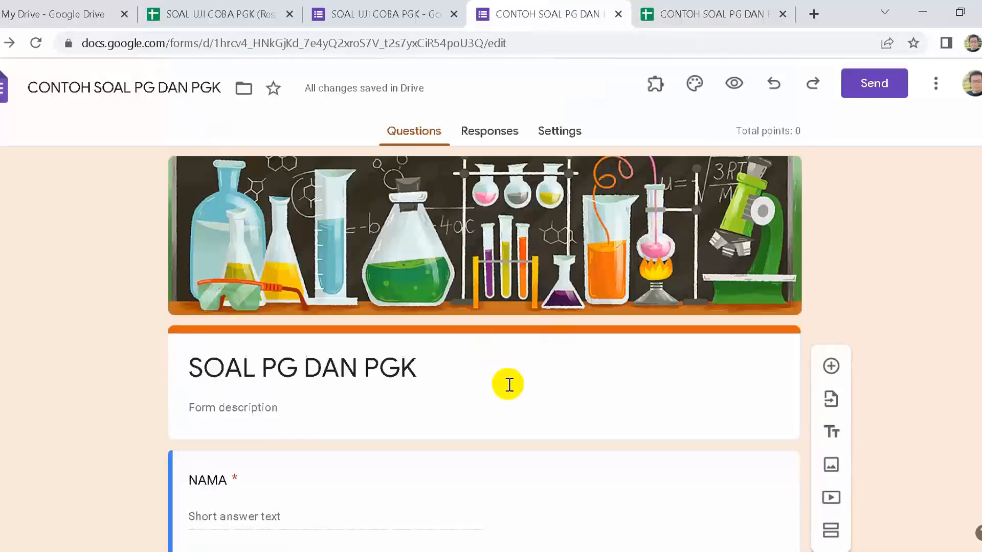
pyautogui.click(872, 88)
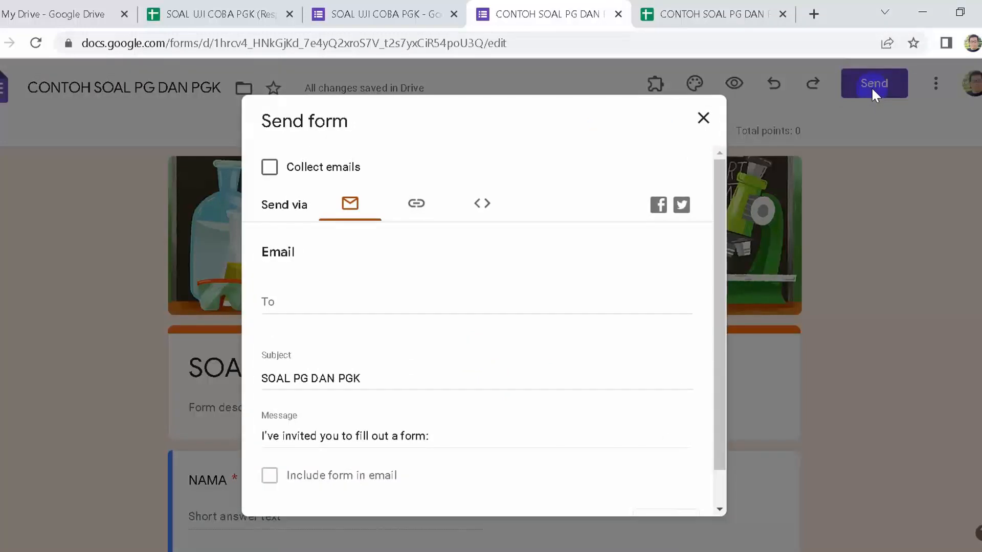
pyautogui.click(417, 204)
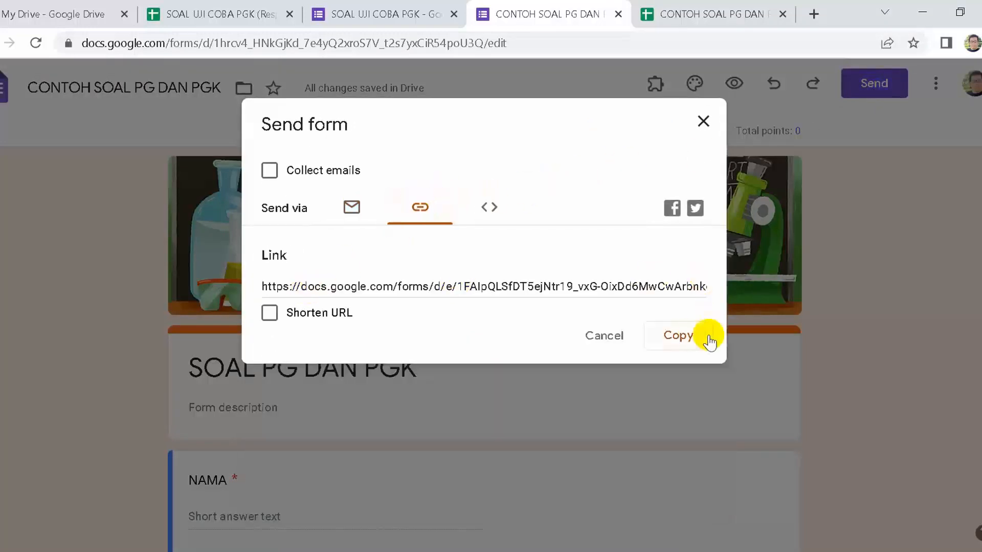
pyautogui.click(685, 340)
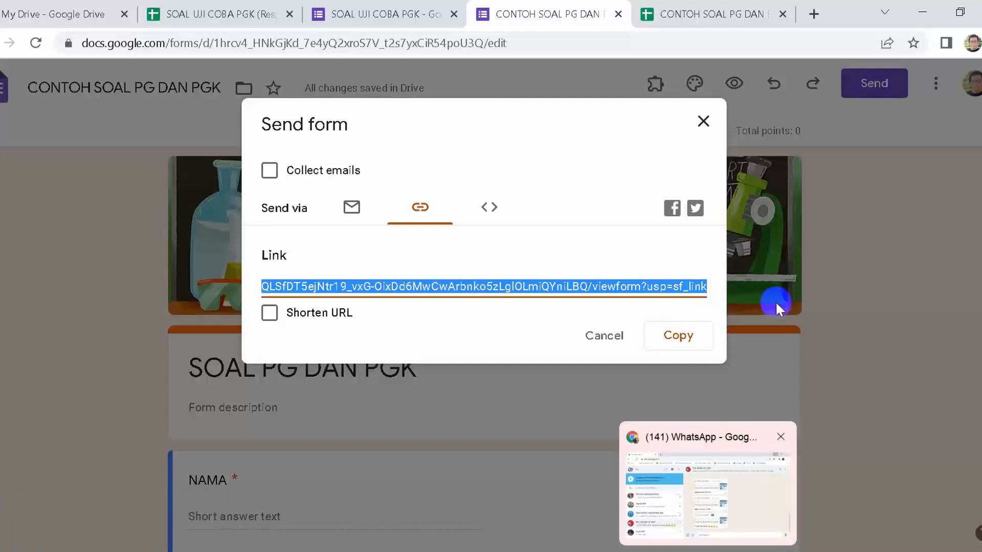
pyautogui.click(704, 121)
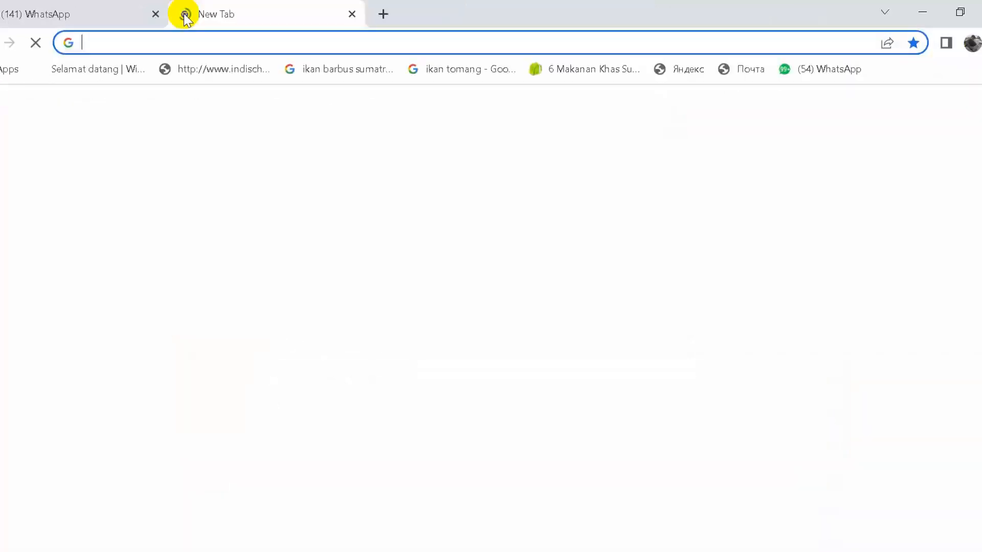
# - Open the copied form link in a new tab of the browser window that holds WhatsApp
pyautogui.click(178, 49)
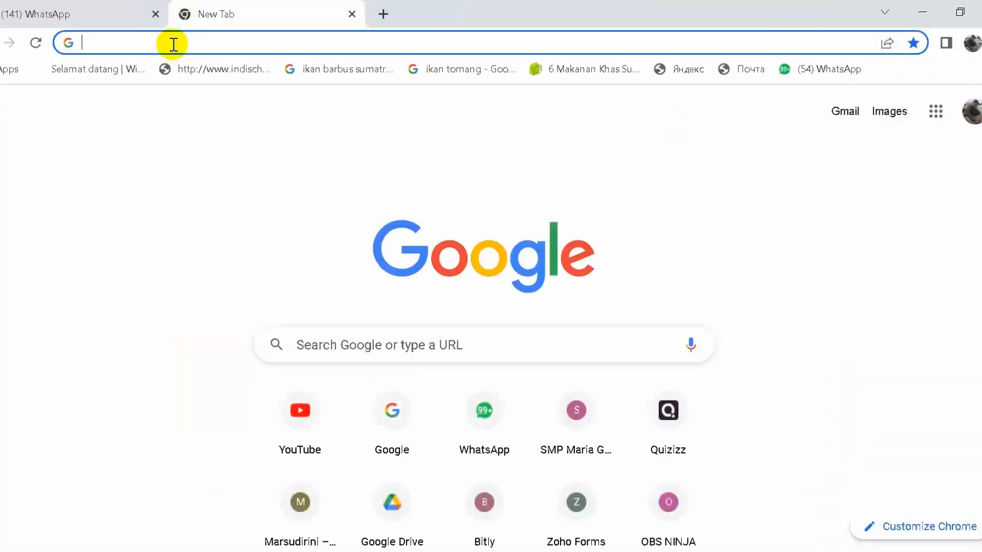
pyautogui.hotkey('ctrl', 'v')
pyautogui.press('Return')
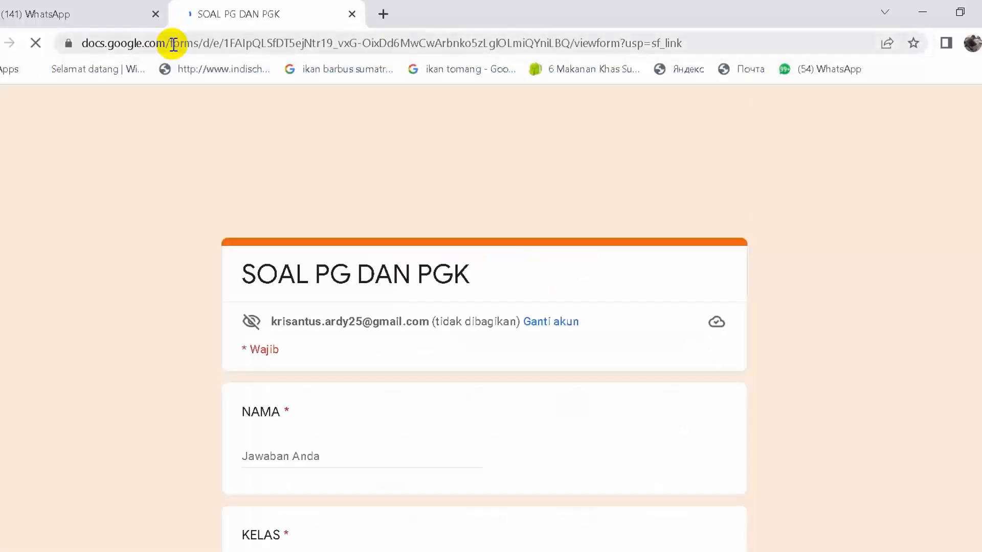
# - Arrange the SOAL PG DAN PGK response form and the CONTOH SOAL PG DAN PGK (Responses) spreadsheet in windows side by side
pyautogui.click(961, 14)
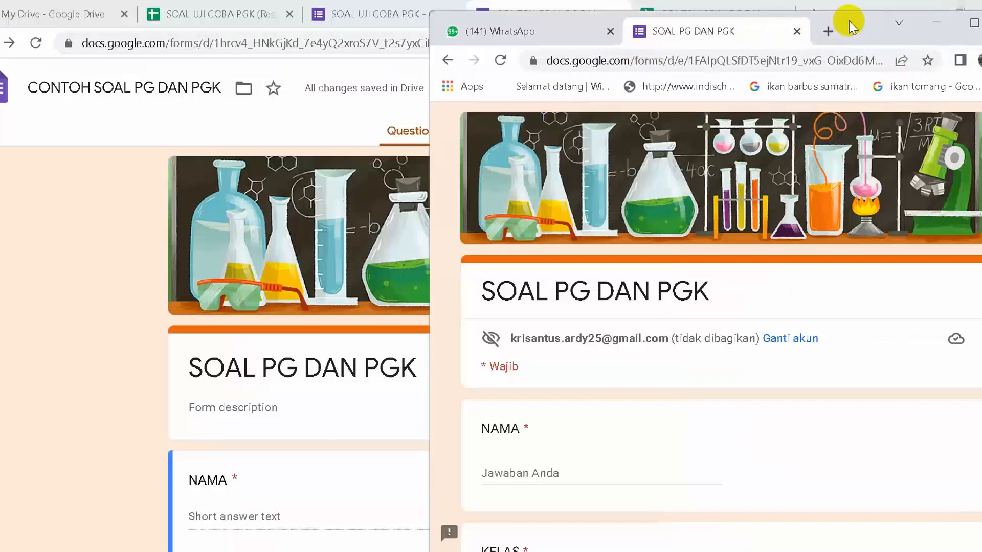
pyautogui.moveTo(586, 18); pyautogui.dragTo(122, 15)
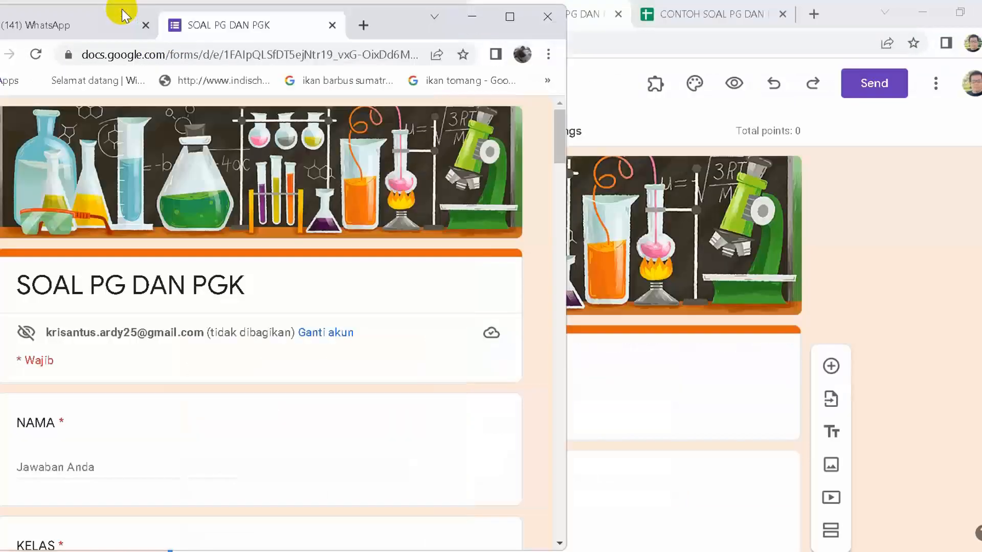
pyautogui.click(705, 18)
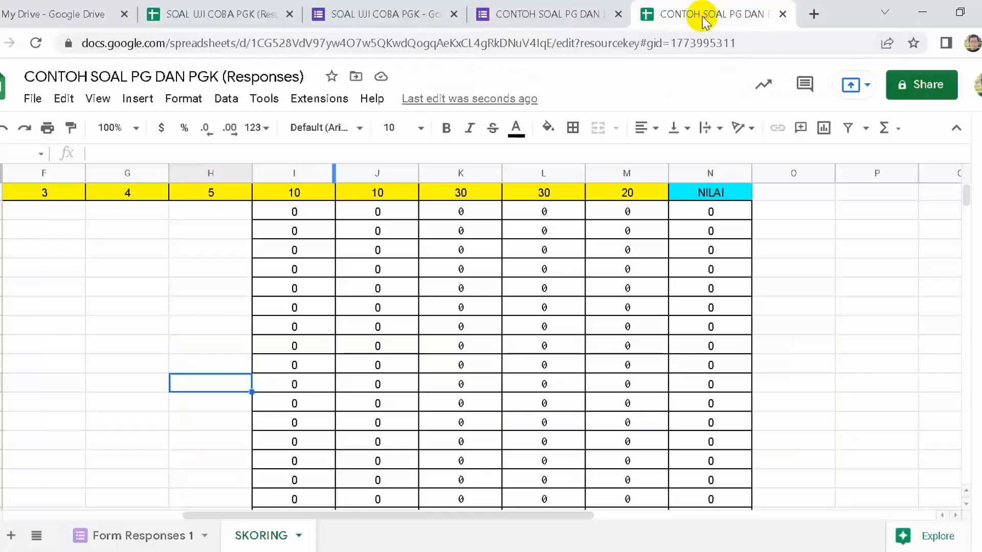
pyautogui.click(961, 13)
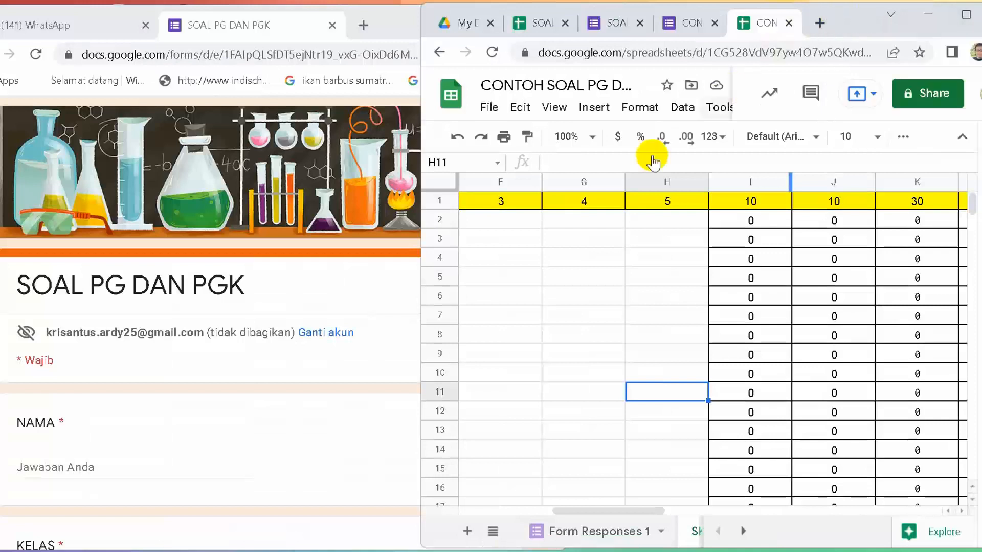
pyautogui.click(378, 281)
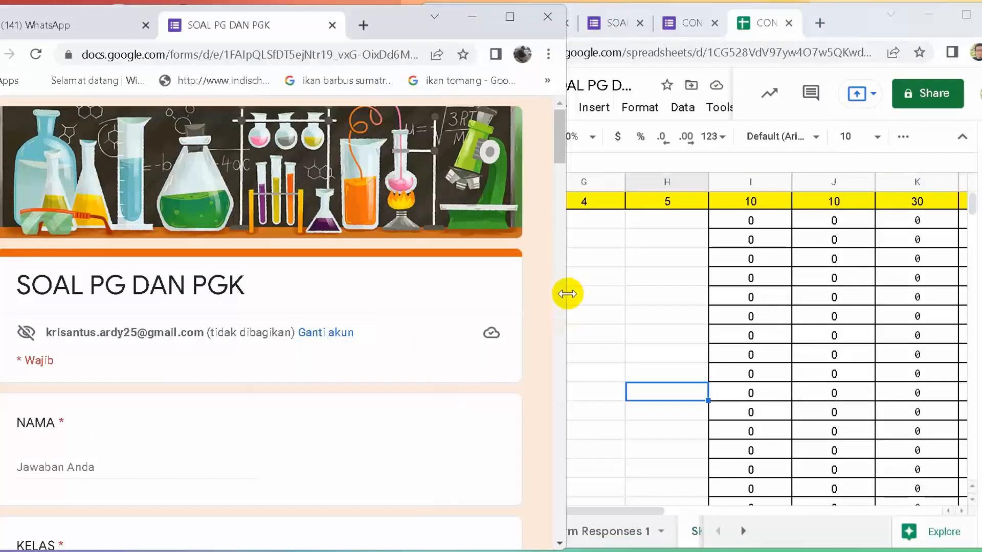
pyautogui.moveTo(566, 294); pyautogui.dragTo(413, 287)
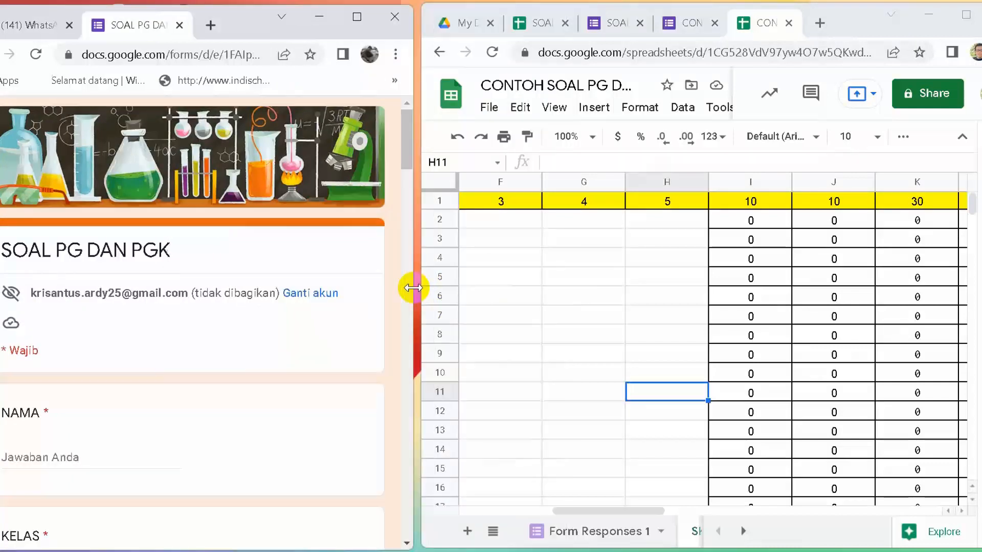
pyautogui.click(496, 306)
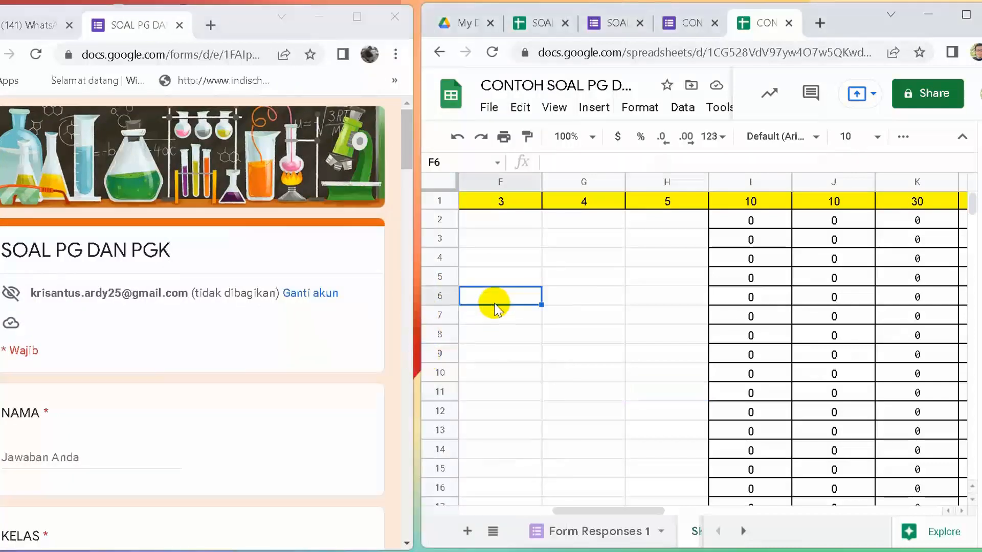
# - Narrow the answer columns D to H on the SKORING sheet to fit their one-digit headers
pyautogui.press('Home')
pyautogui.moveTo(622, 182)
pyautogui.mouseDown()
pyautogui.moveTo(583, 180)
pyautogui.moveTo(620, 184)
pyautogui.mouseUp()
pyautogui.moveTo(703, 182); pyautogui.dragTo(646, 184)
pyautogui.moveTo(729, 182); pyautogui.dragTo(670, 184)
pyautogui.moveTo(754, 182); pyautogui.dragTo(695, 184)
pyautogui.moveTo(779, 182); pyautogui.dragTo(722, 184)
pyautogui.moveTo(857, 182); pyautogui.dragTo(752, 182)
pyautogui.click(790, 220)
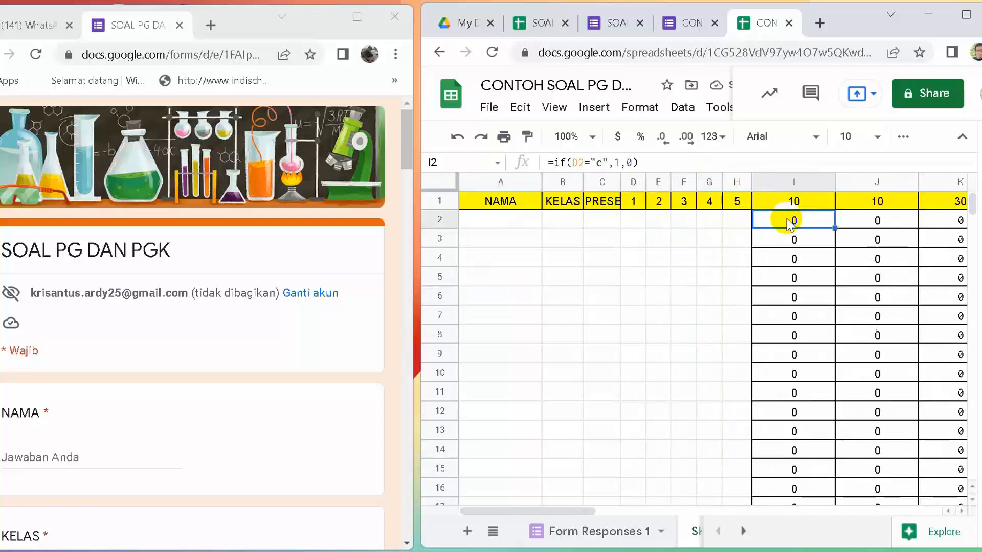
# - Narrow the score columns I to M and the NILAI column N so the whole table fits in the window
pyautogui.press('Left')
pyautogui.press('Left')
pyautogui.press('Down')
pyautogui.press('Down')
pyautogui.press('Down')
pyautogui.moveTo(835, 182); pyautogui.dragTo(783, 179)
pyautogui.moveTo(867, 182); pyautogui.dragTo(818, 180)
pyautogui.moveTo(901, 182); pyautogui.dragTo(853, 179)
pyautogui.moveTo(966, 182); pyautogui.dragTo(887, 179)
pyautogui.moveTo(596, 512); pyautogui.dragTo(634, 511)
pyautogui.moveTo(884, 182); pyautogui.dragTo(836, 182)
pyautogui.moveTo(920, 182); pyautogui.dragTo(880, 182)
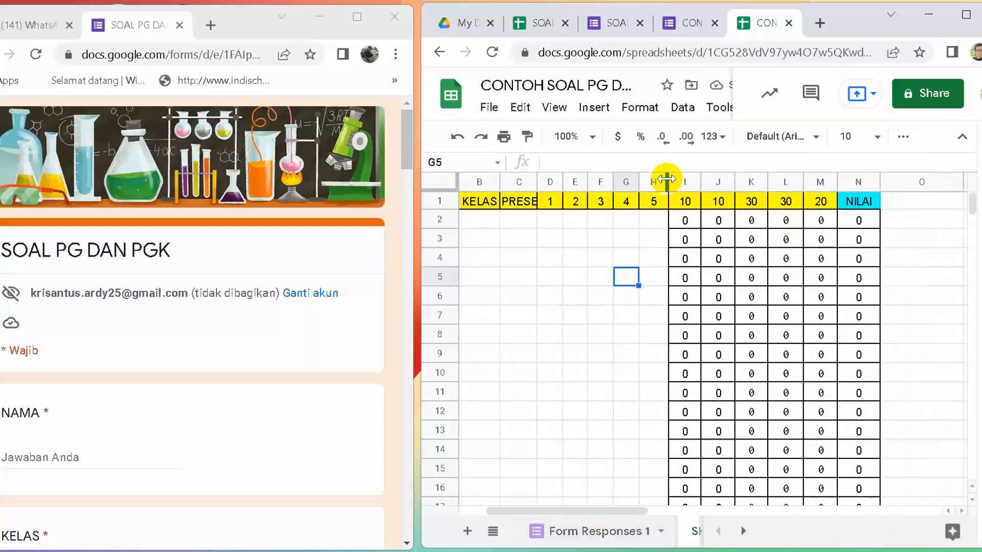
pyautogui.moveTo(606, 511); pyautogui.dragTo(584, 511)
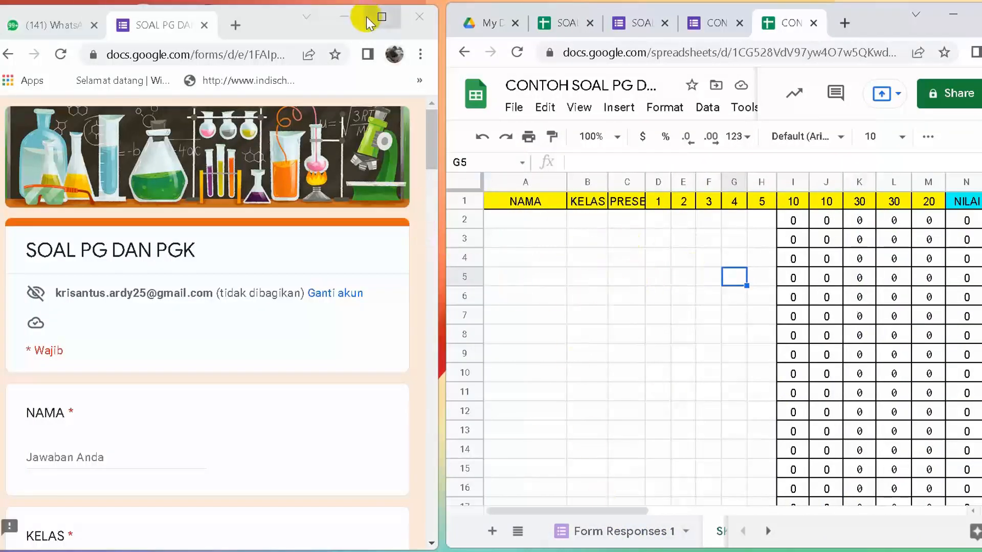
# - Fill in the form's identity fields with NAMA COBA 1, KELAS 7A and NO PRESENSI 1
pyautogui.moveTo(438, 278); pyautogui.dragTo(443, 278)
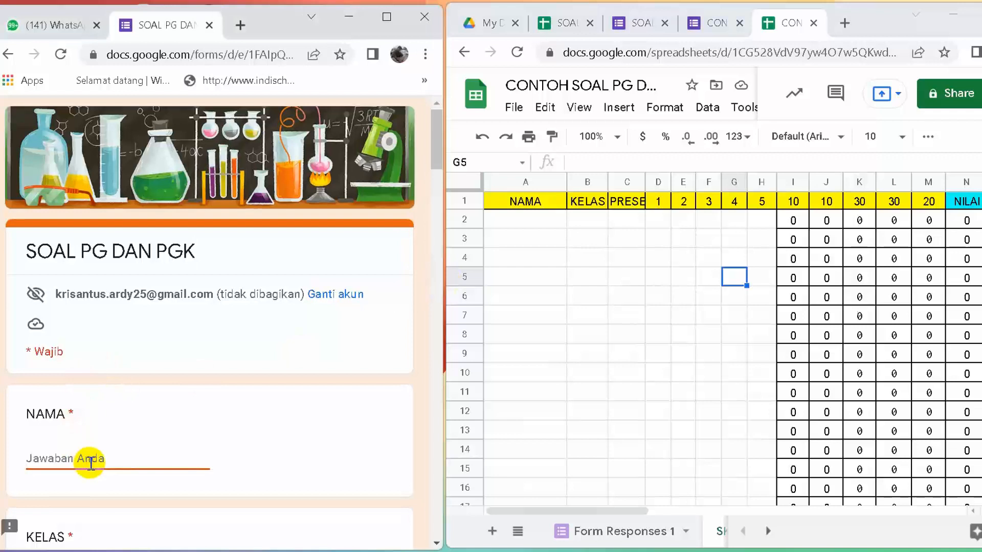
pyautogui.write('co')
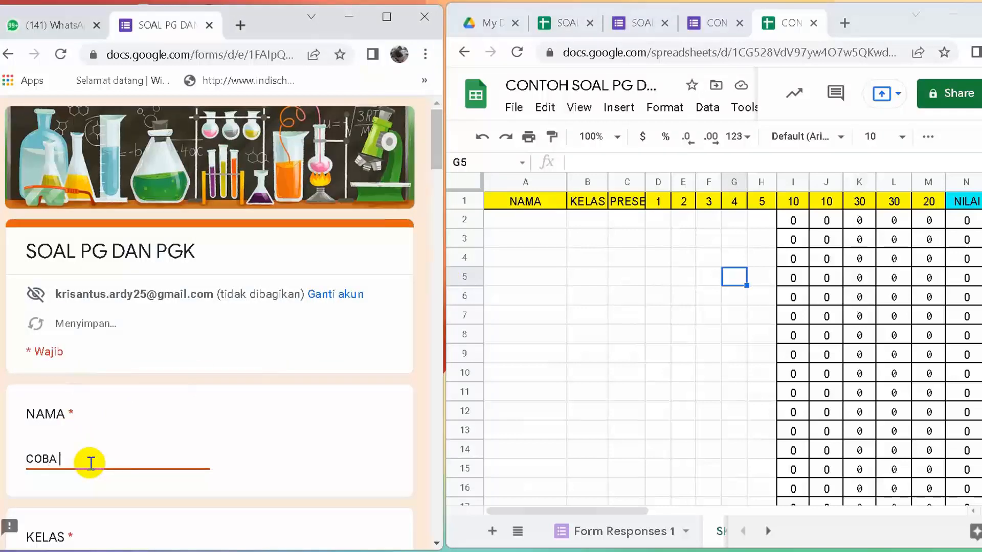
pyautogui.scroll(-3, 90, 463)
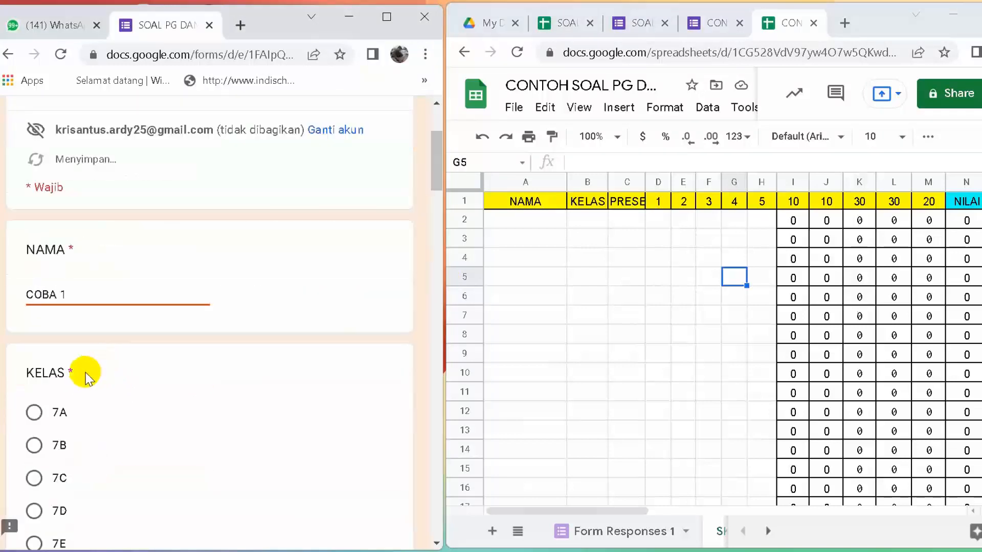
pyautogui.click(31, 416)
pyautogui.scroll(-6, 81, 422)
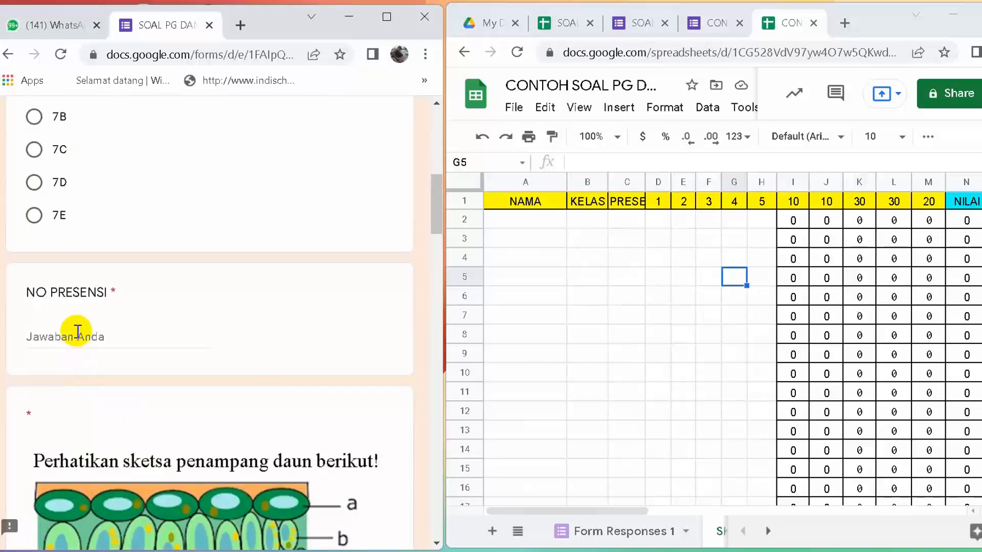
pyautogui.write('1')
# - Answer C to both the leaf cross-section question and the ecosystem roles question
pyautogui.scroll(-8, 103, 396)
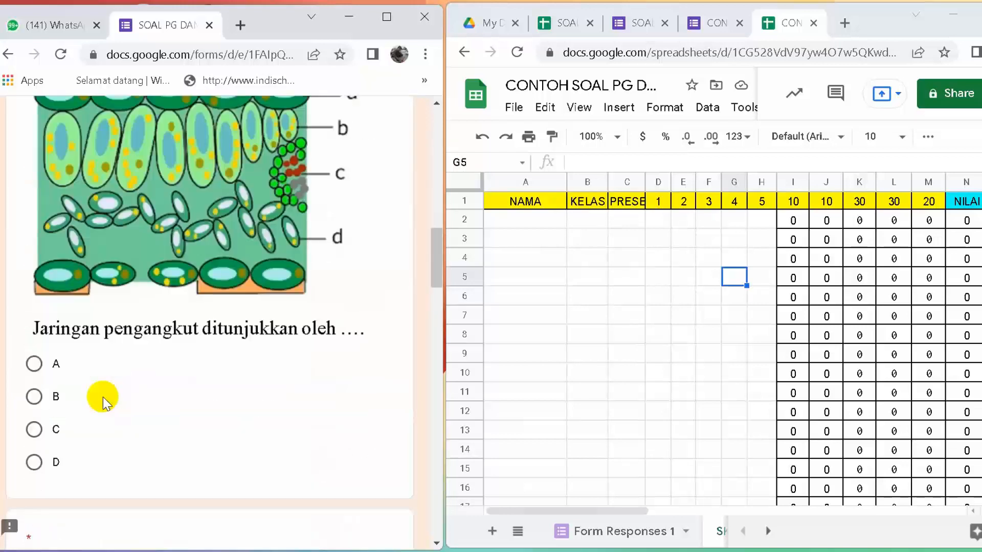
pyautogui.scroll(-10, 133, 409)
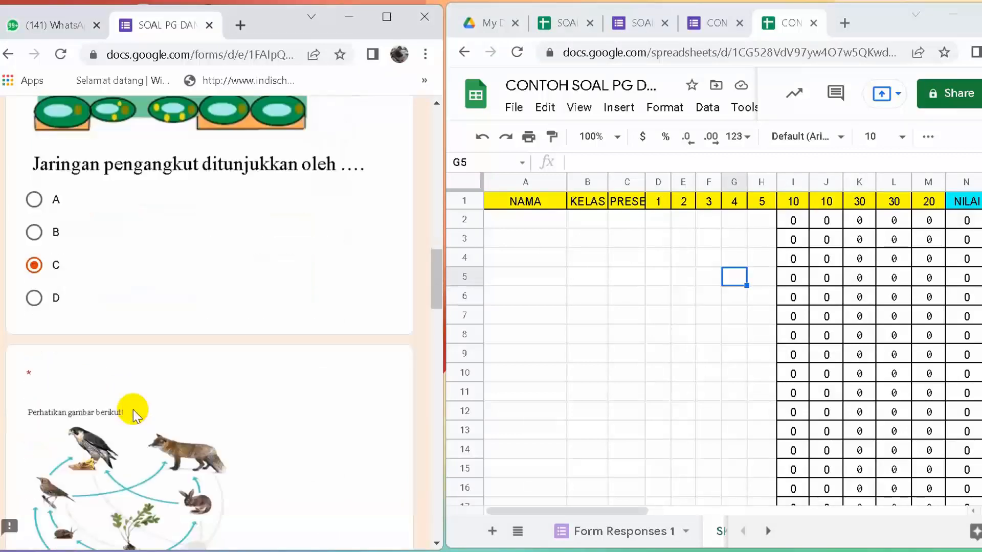
pyautogui.click(34, 367)
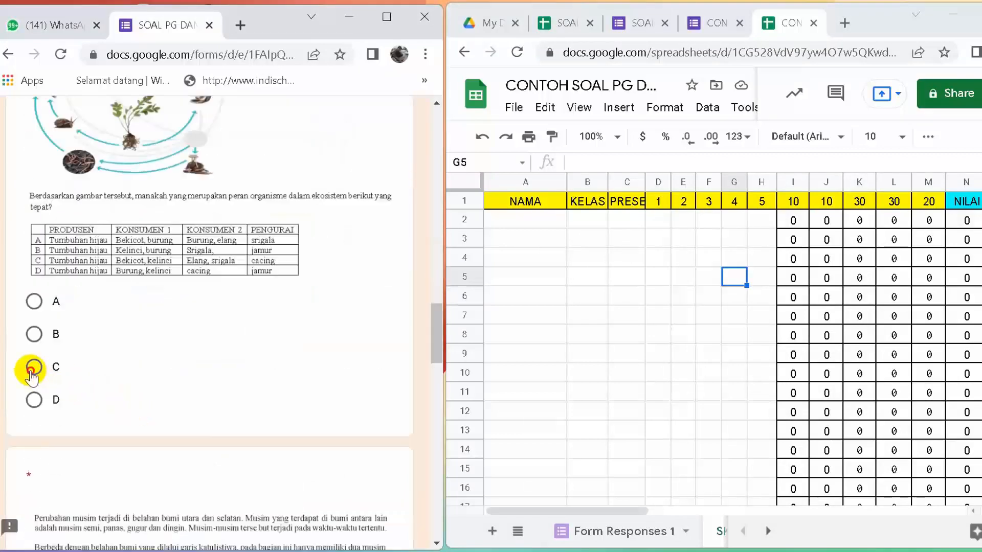
# - Tick options A, B, C, D and E for the seasonal change question
pyautogui.scroll(-8, 122, 388)
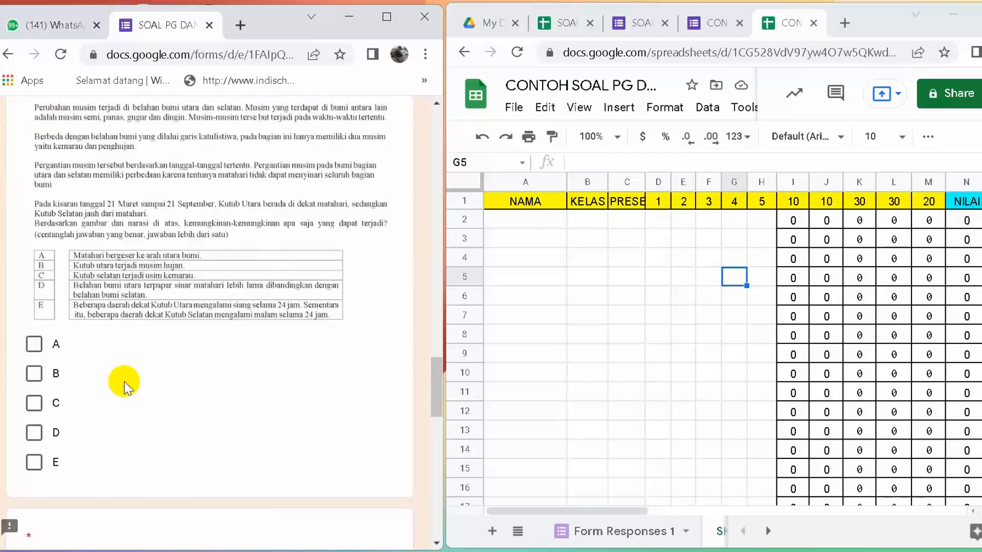
pyautogui.click(32, 344)
pyautogui.click(34, 381)
pyautogui.click(34, 403)
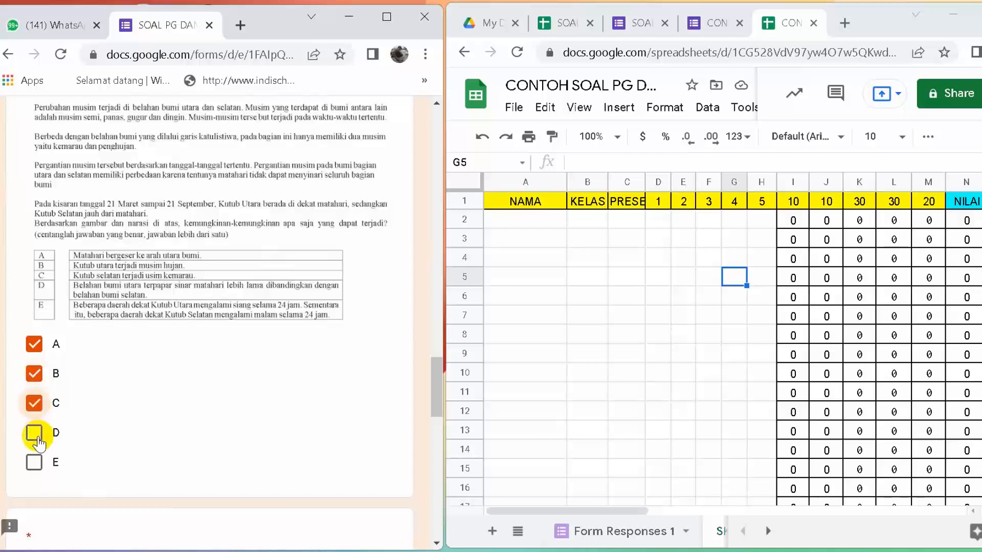
pyautogui.click(35, 433)
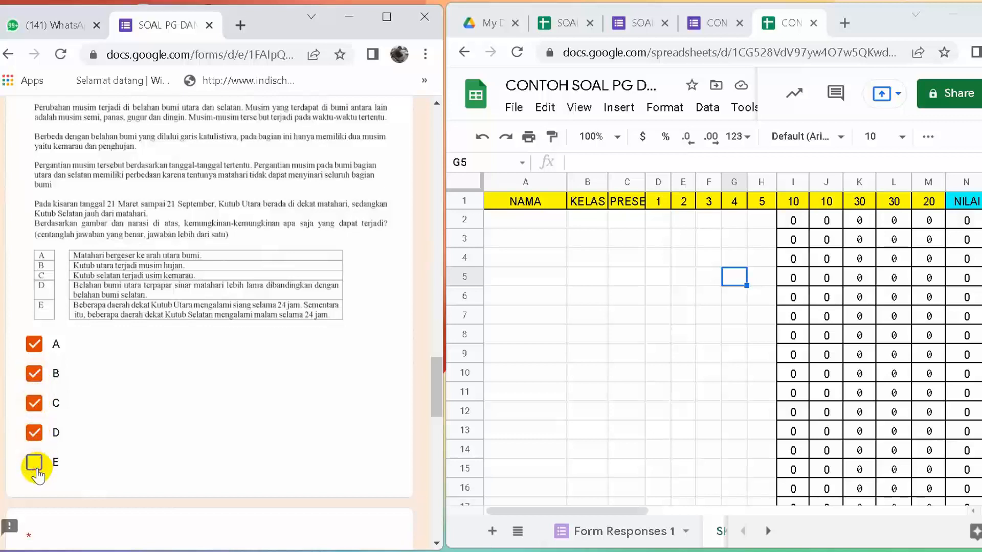
pyautogui.click(35, 463)
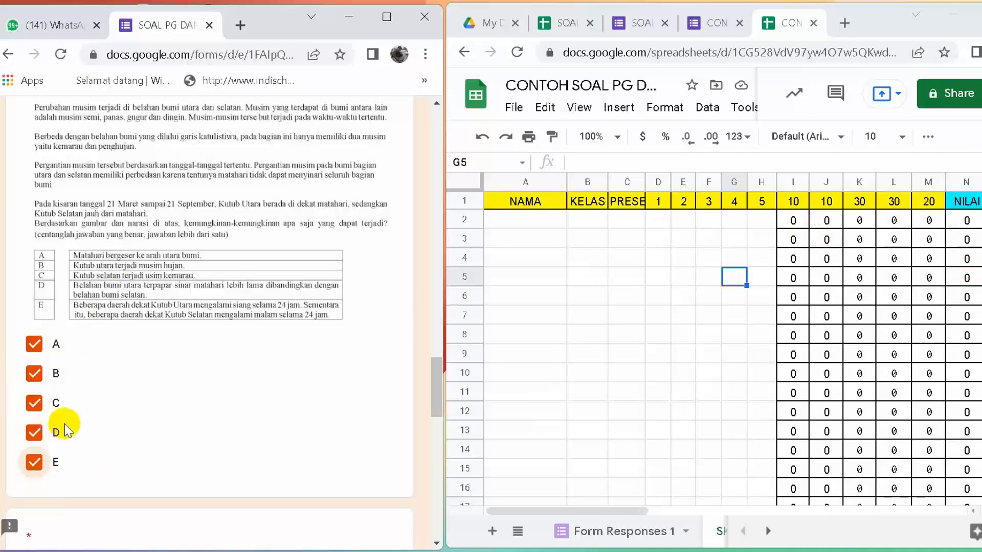
# - Tick all six options, A to F, for the conventional biotechnology products question
pyautogui.scroll(-3, 82, 419)
pyautogui.scroll(-5, 92, 414)
pyautogui.click(33, 357)
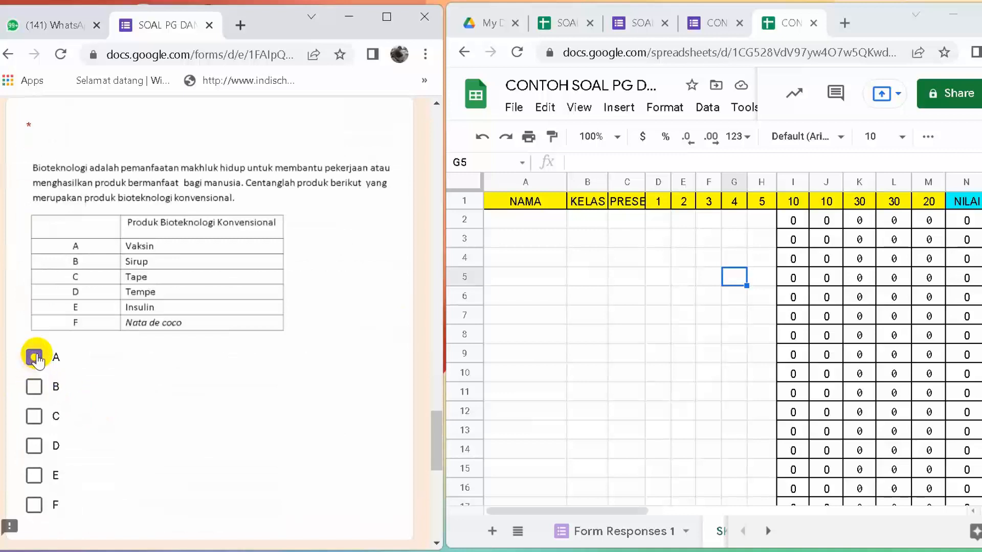
pyautogui.click(34, 390)
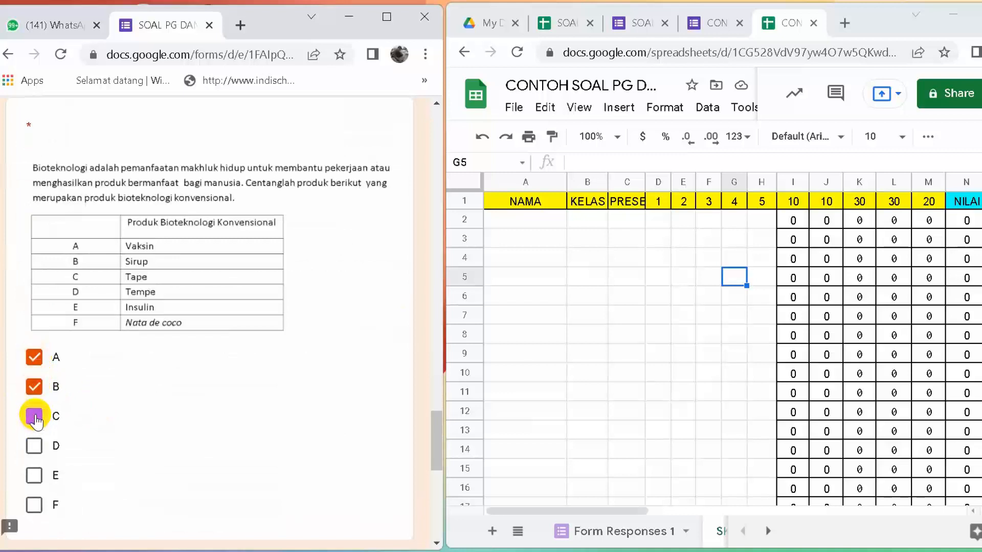
pyautogui.click(35, 418)
pyautogui.click(34, 446)
pyautogui.click(34, 476)
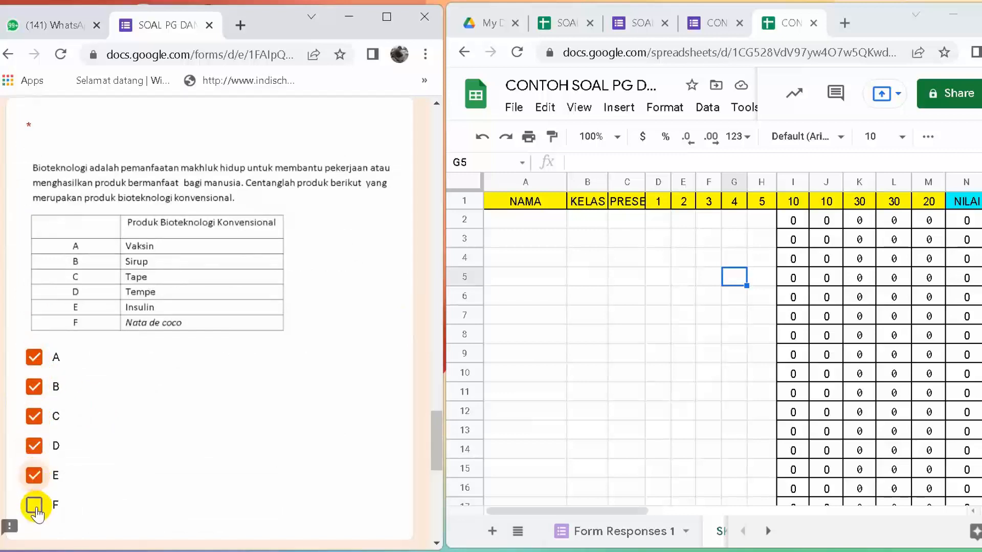
pyautogui.click(35, 506)
# - Tick A and D for the elements and compounds question and submit the form response
pyautogui.scroll(-10, 107, 424)
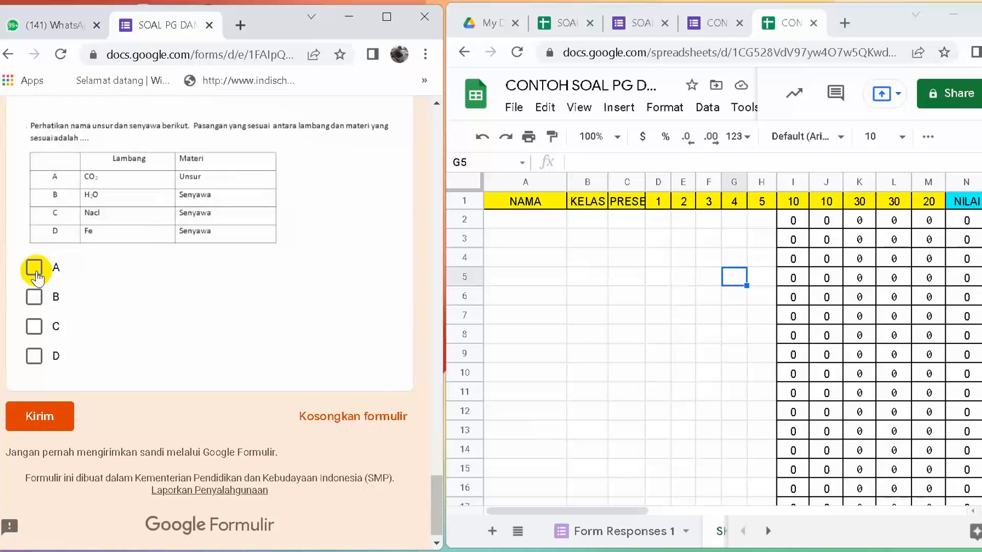
pyautogui.click(35, 268)
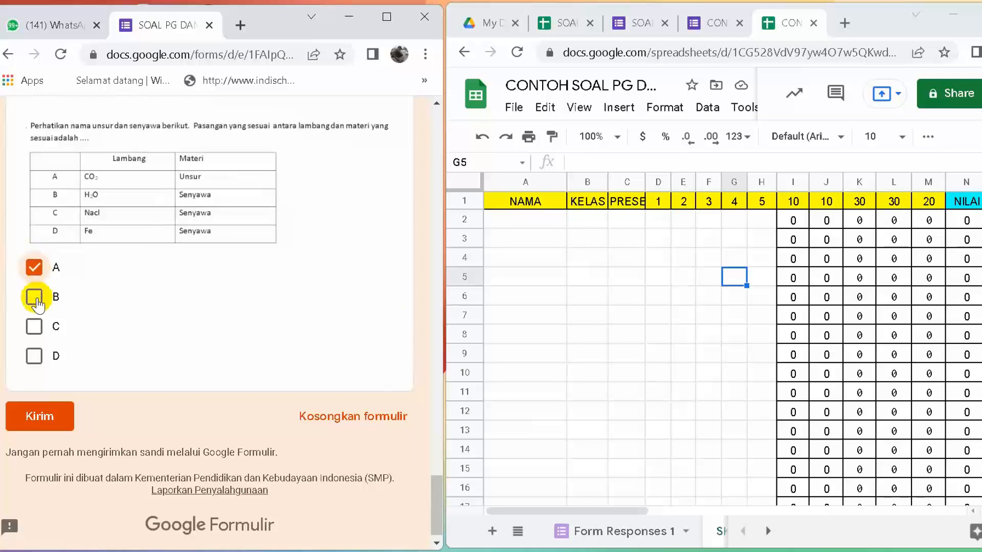
pyautogui.click(34, 354)
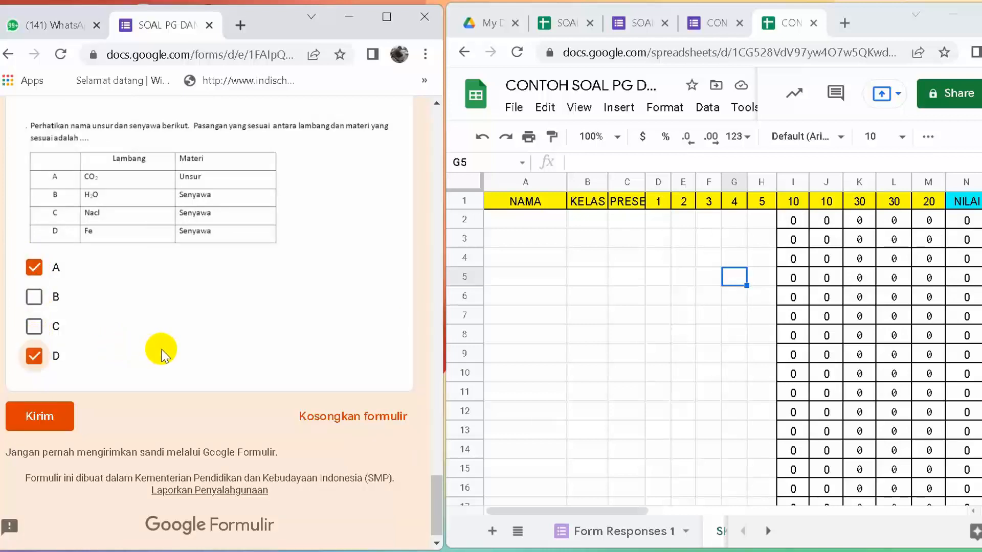
pyautogui.click(40, 425)
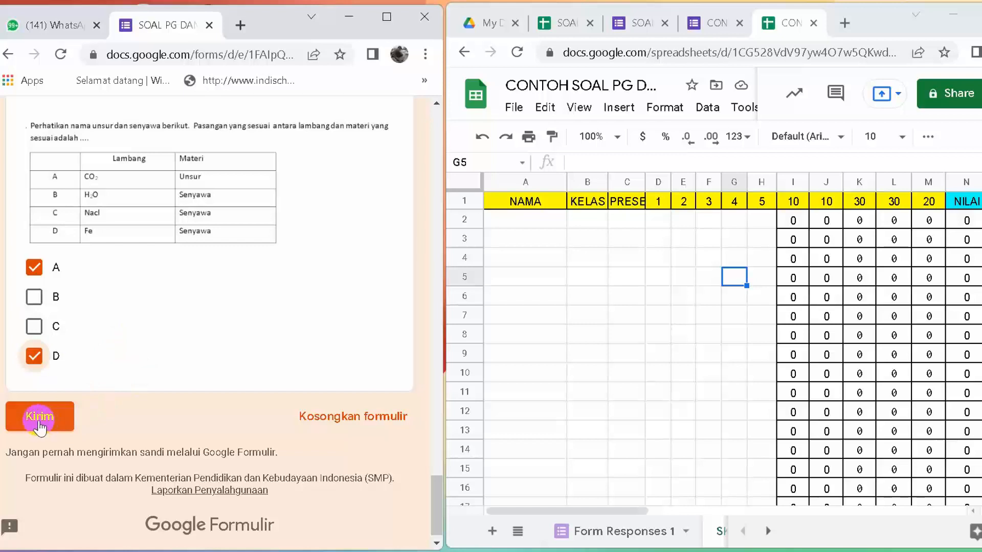
pyautogui.click(40, 427)
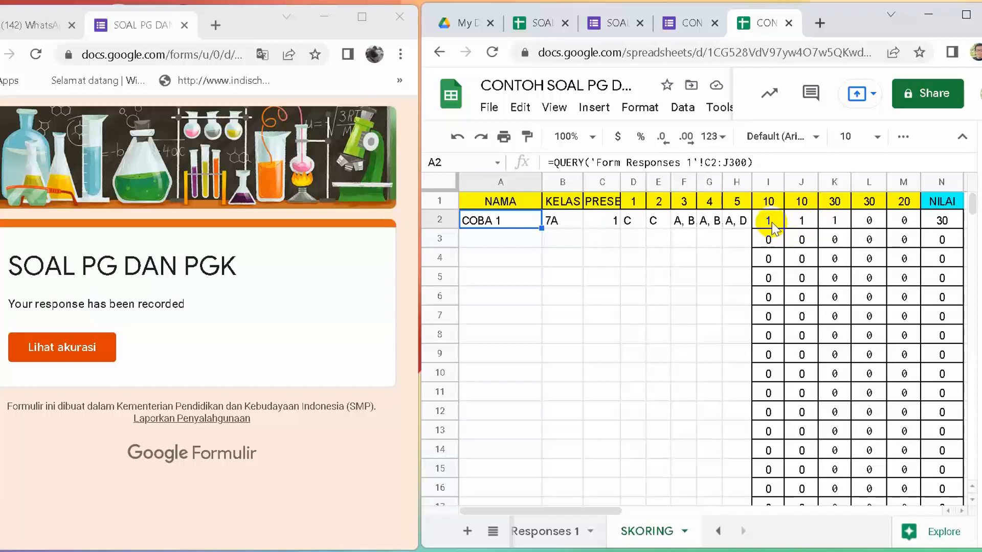
# - Examine the score formulas in K2, L2 and M2 and the NILAI formula in N2 for the COBA 1 response
pyautogui.click(834, 221)
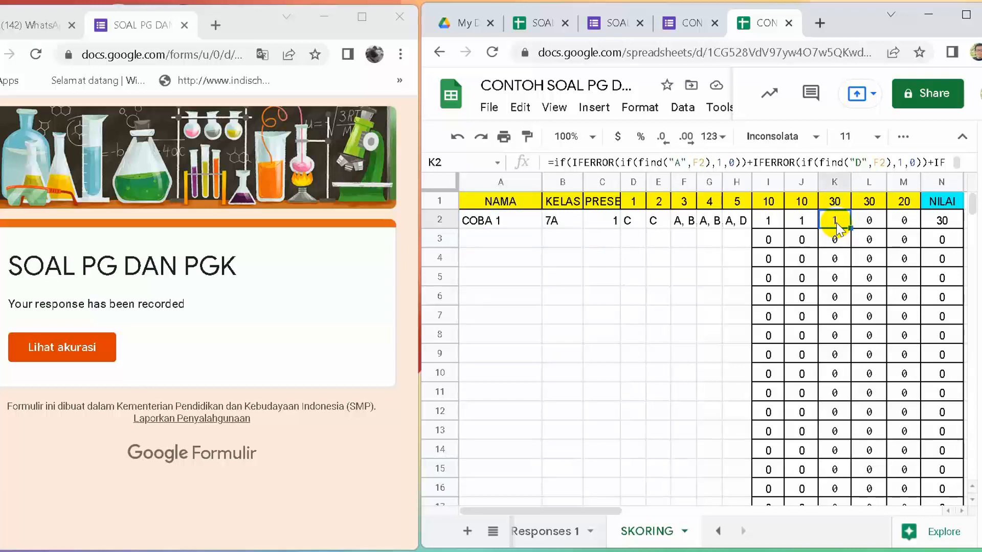
pyautogui.click(872, 224)
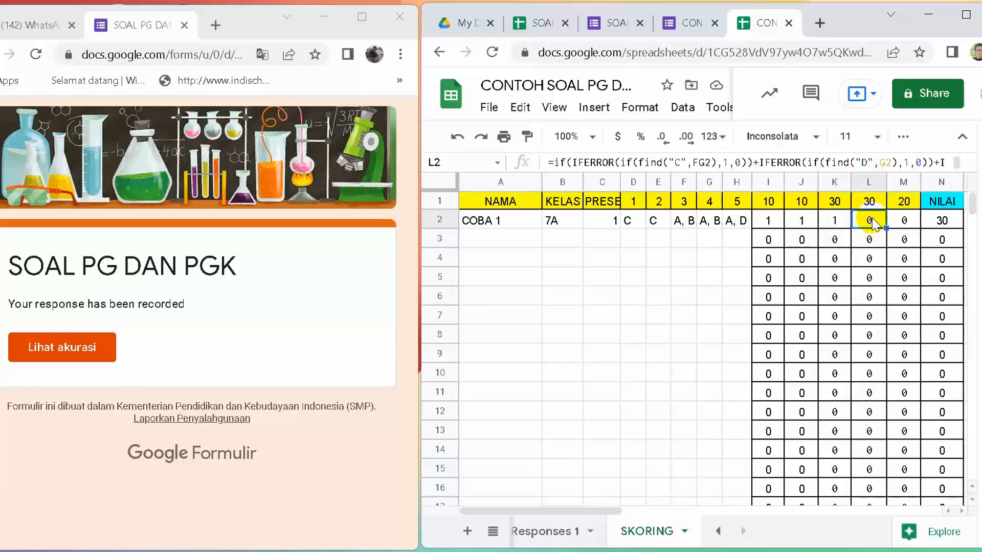
pyautogui.click(902, 223)
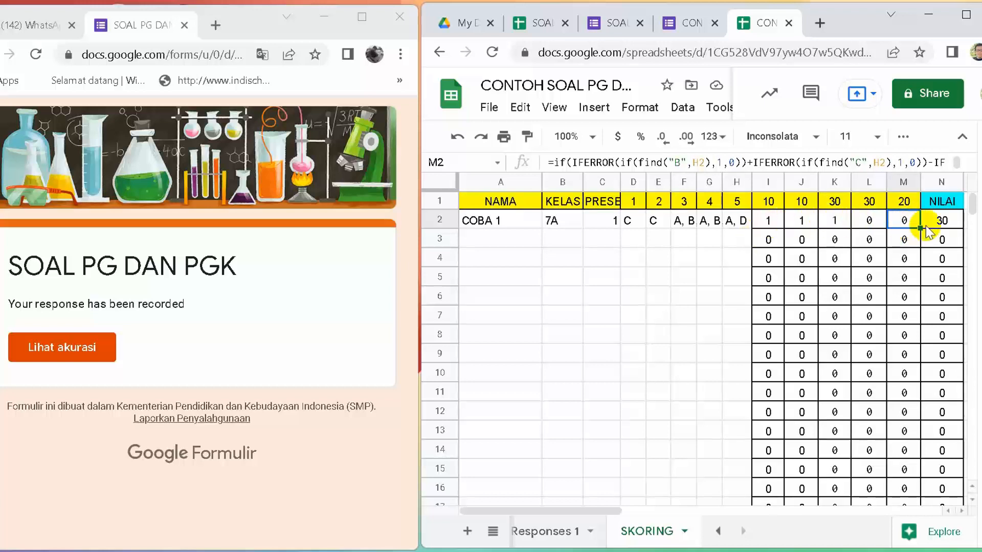
pyautogui.click(947, 225)
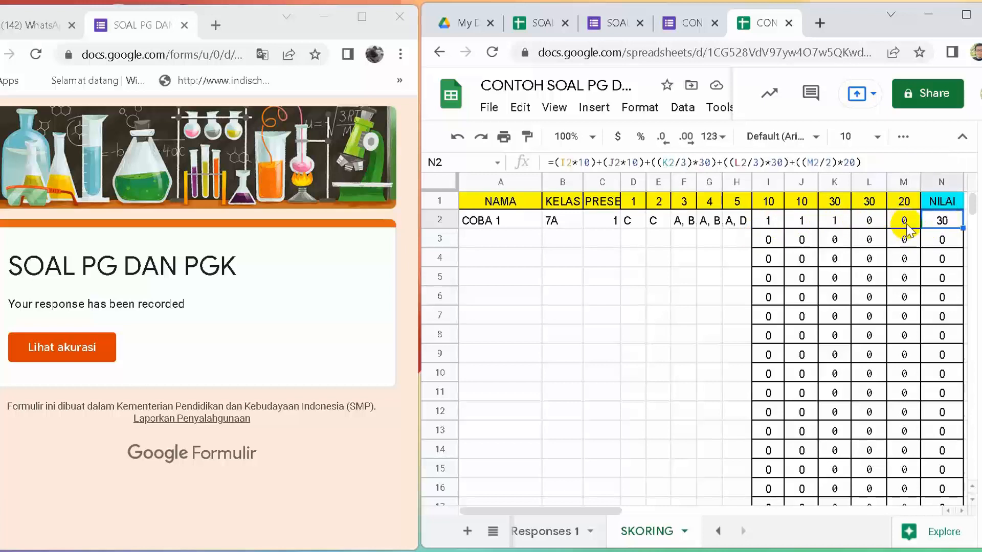
# - Start a new form response with NAMA COBA 2, KELAS 7B and presence number 2
pyautogui.click(74, 351)
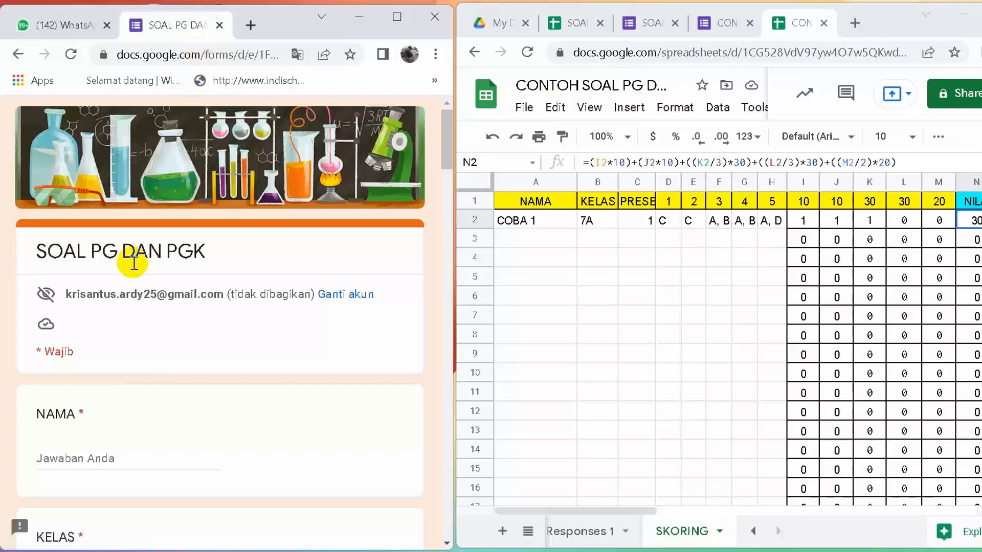
pyautogui.scroll(-3, 109, 312)
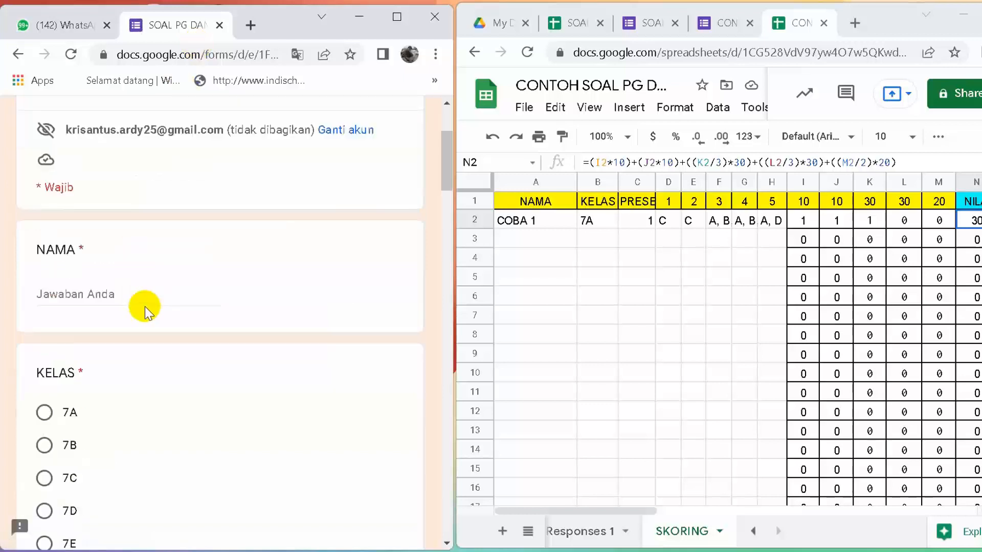
pyautogui.click(99, 294)
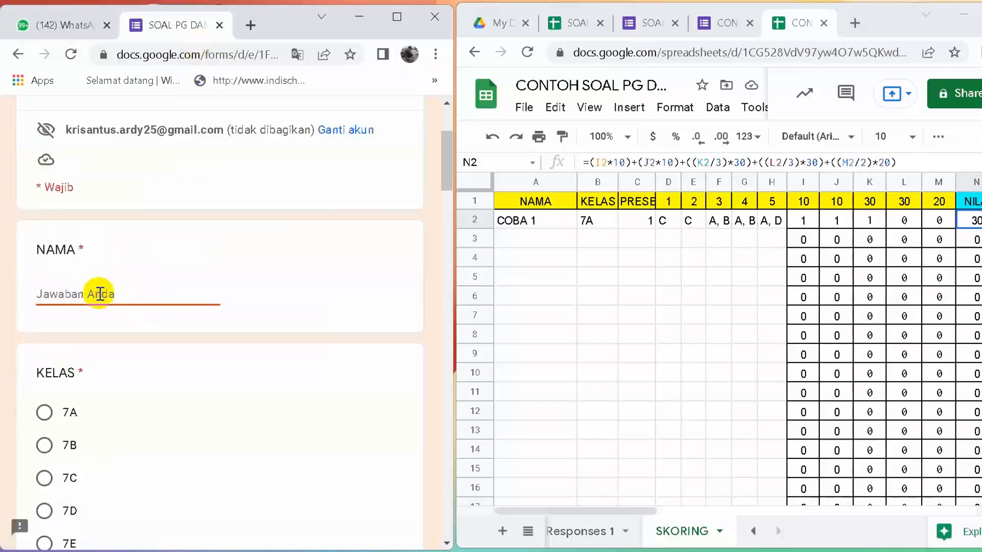
pyautogui.write('co')
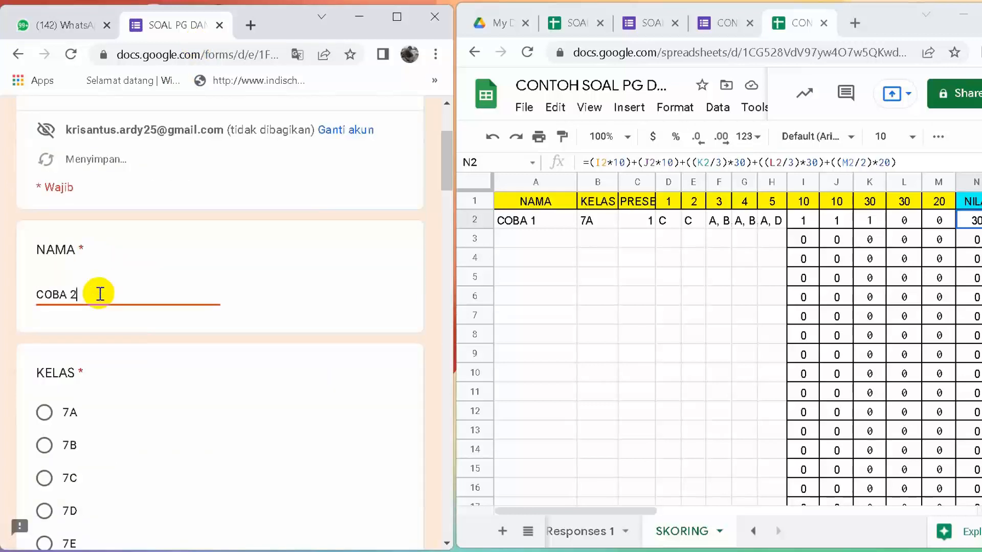
pyautogui.click(44, 445)
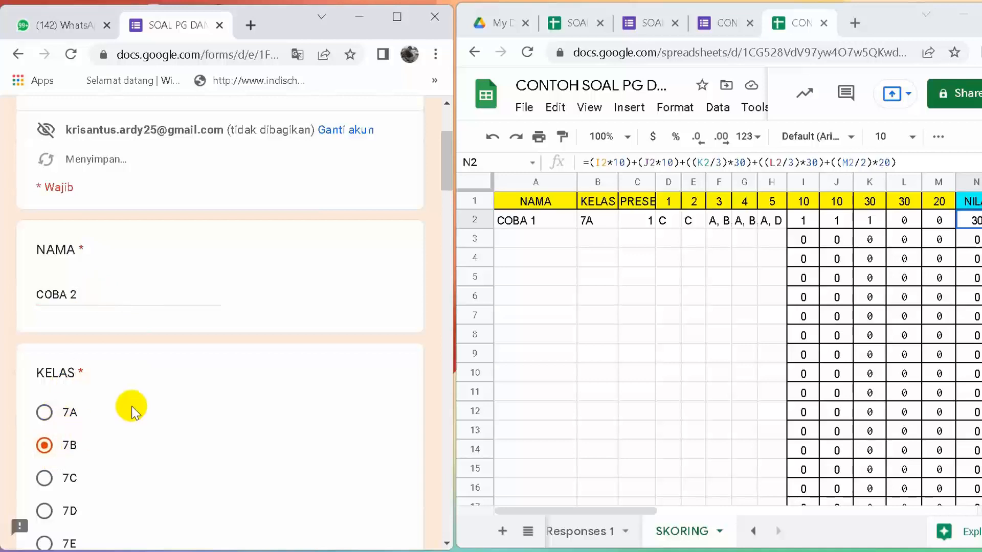
pyautogui.scroll(-6, 113, 363)
pyautogui.click(108, 333)
pyautogui.write('2')
# - Answer C to both the transport tissue question and the ecosystem roles question in the second response
pyautogui.scroll(-8, 108, 333)
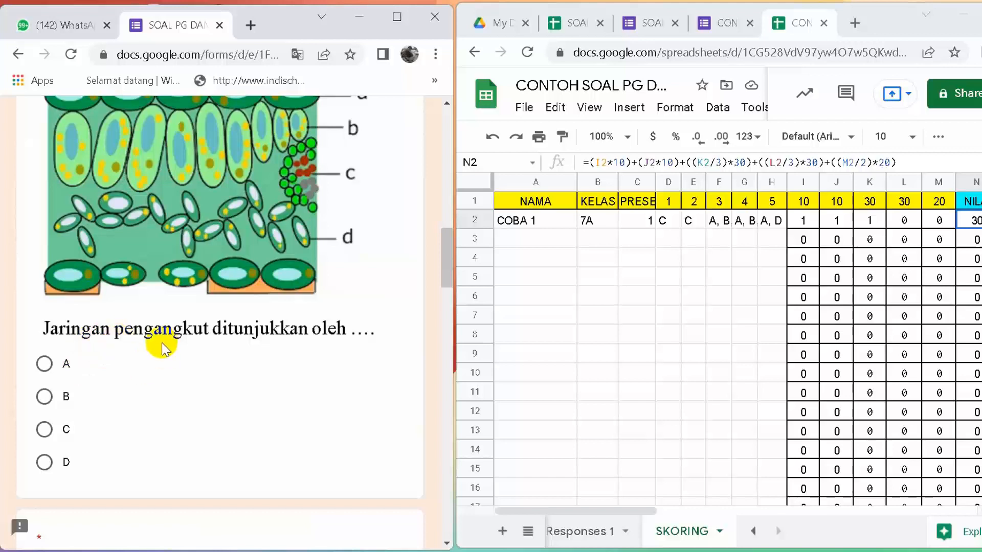
pyautogui.click(44, 429)
pyautogui.scroll(-8, 89, 432)
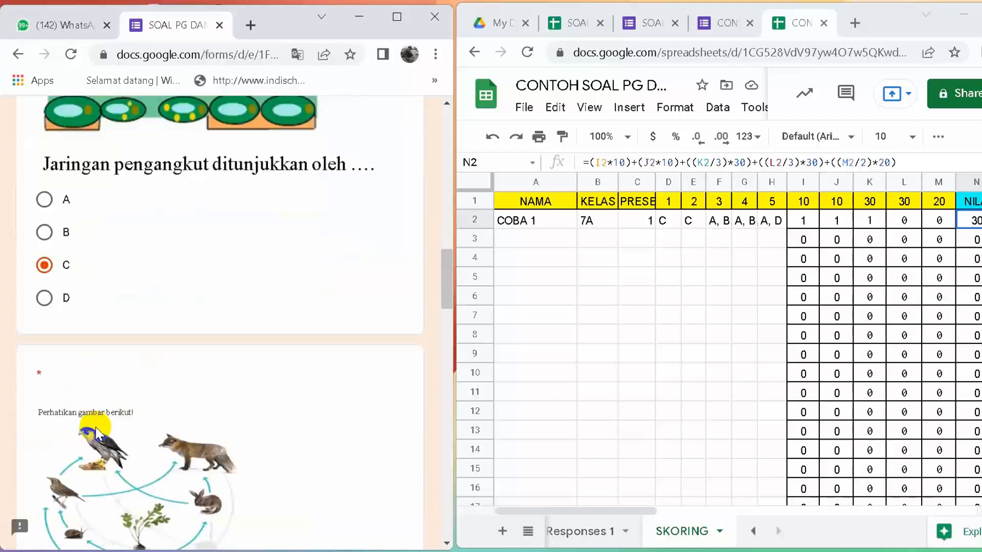
pyautogui.scroll(-3, 97, 434)
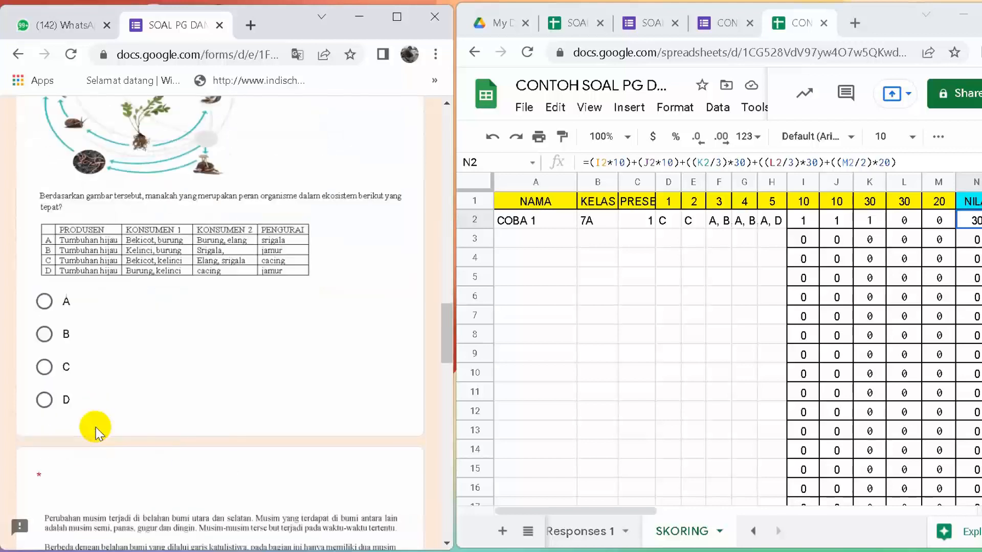
pyautogui.click(44, 367)
# - Tick only A, D and E for the seasonal change question
pyautogui.scroll(-10, 192, 366)
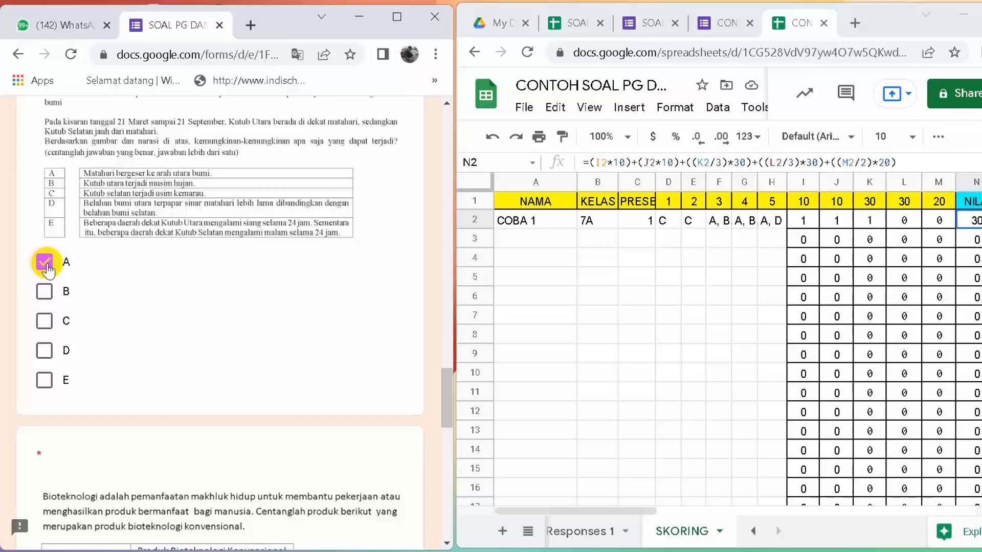
pyautogui.click(50, 364)
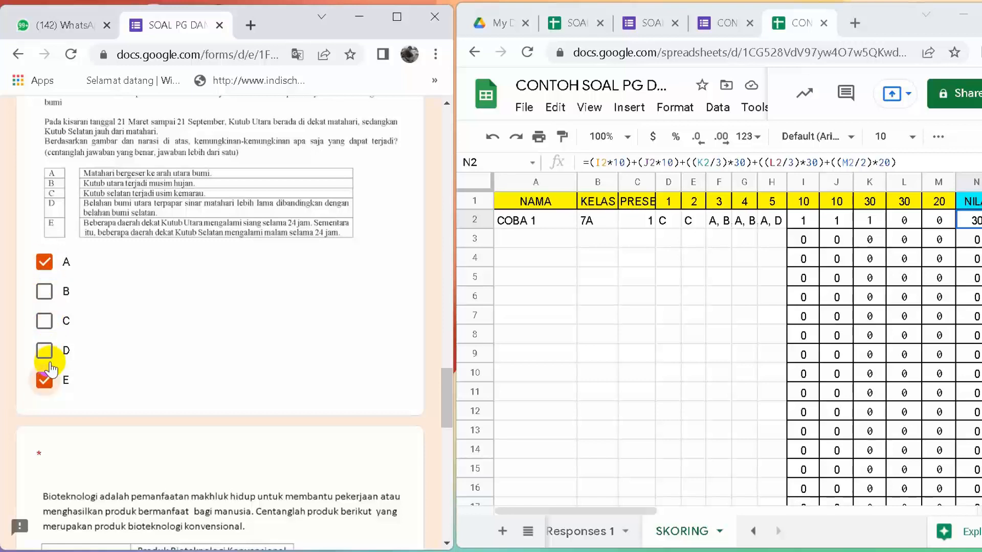
pyautogui.click(48, 351)
# - Tick only C, D and F for the conventional biotechnology products question, clearing option B
pyautogui.scroll(-8, 136, 322)
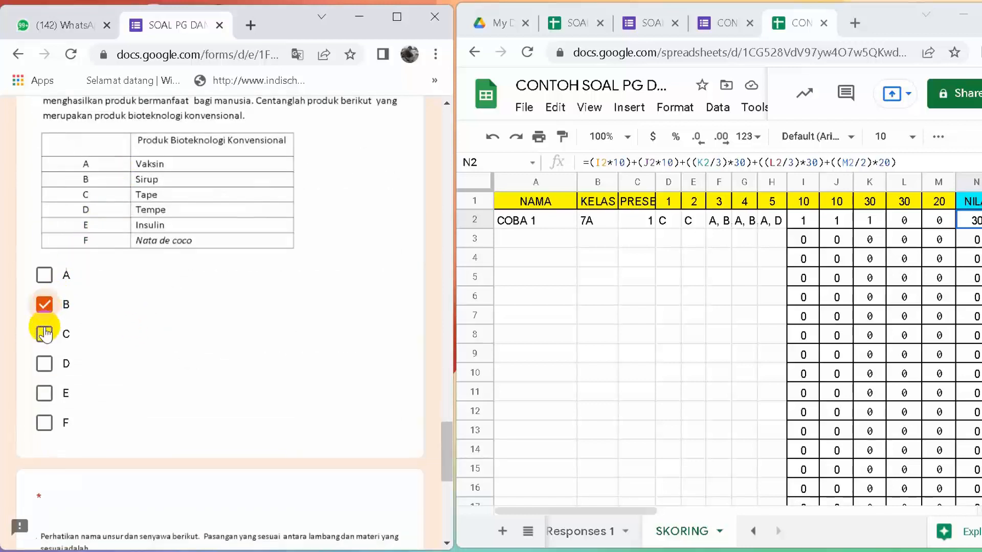
pyautogui.click(45, 334)
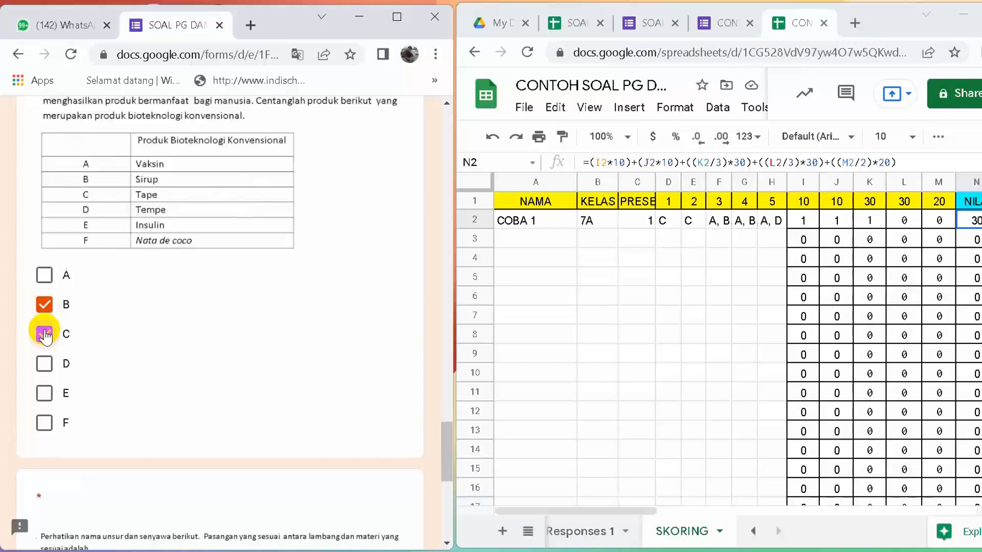
pyautogui.click(45, 364)
pyautogui.click(45, 305)
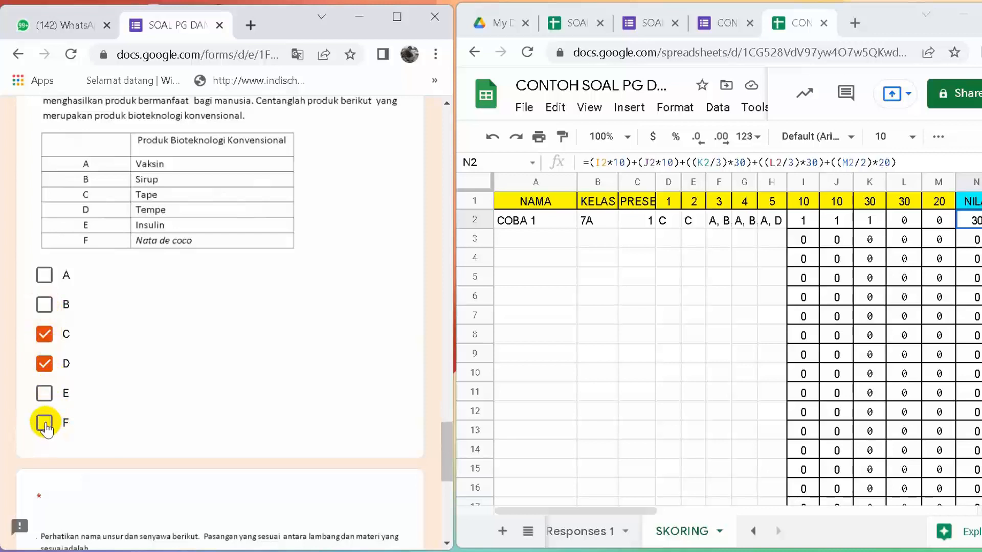
pyautogui.click(44, 423)
# - Tick B and C for the elements and compounds question and submit the second response
pyautogui.scroll(-6, 171, 390)
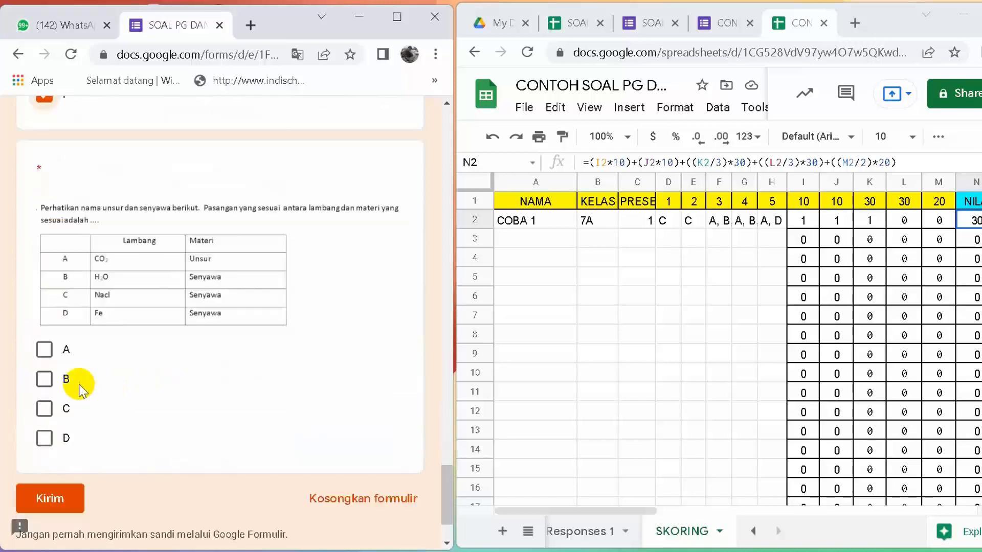
pyautogui.click(45, 379)
pyautogui.click(44, 408)
pyautogui.scroll(-2, 46, 408)
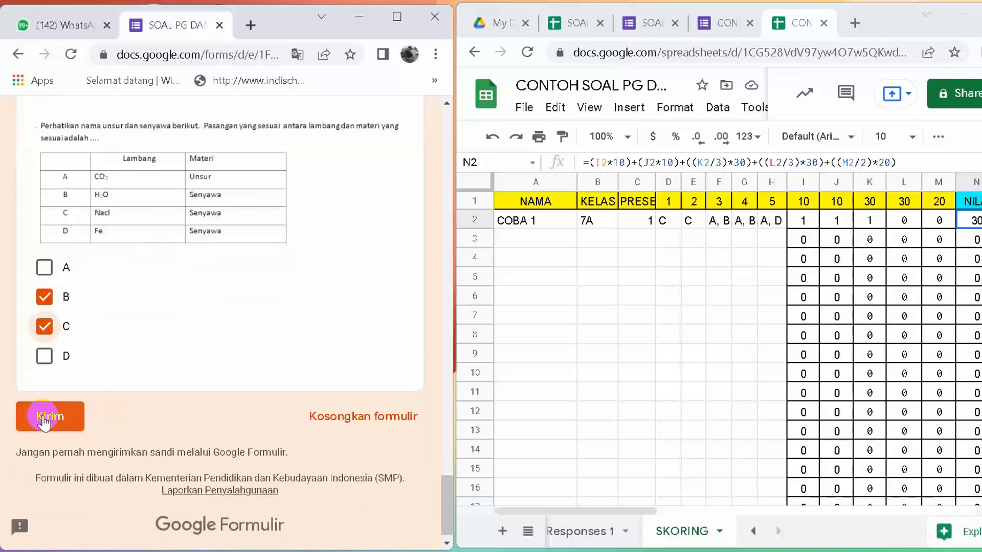
pyautogui.click(44, 419)
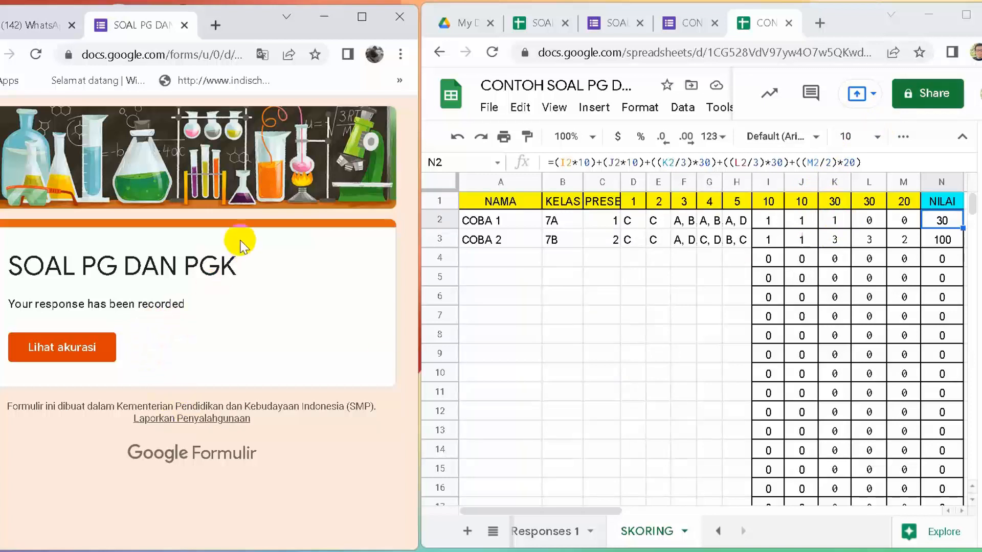
# - Enlarge the spreadsheet window to full screen and switch to the CONTOH SOAL PG DAN PGK form editor
pyautogui.click(69, 355)
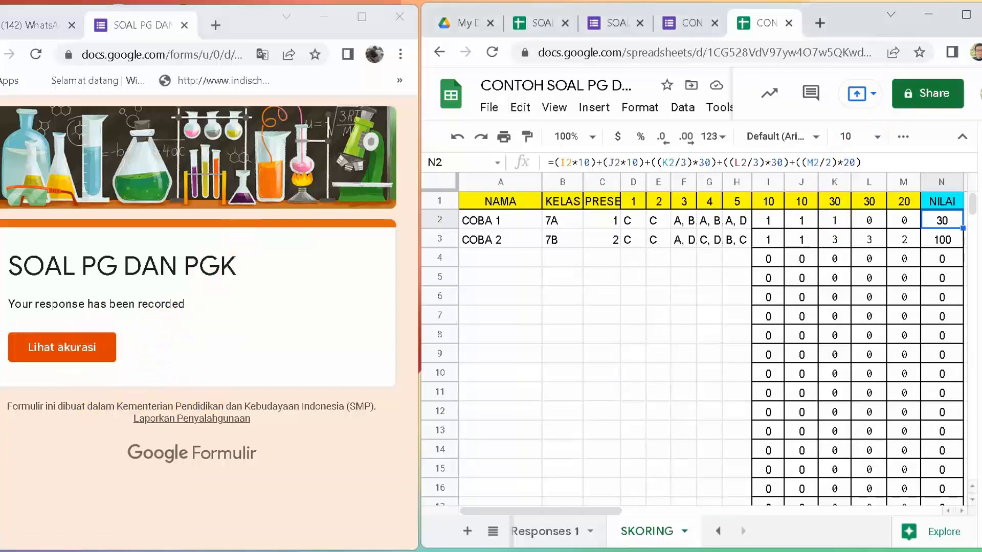
pyautogui.click(965, 14)
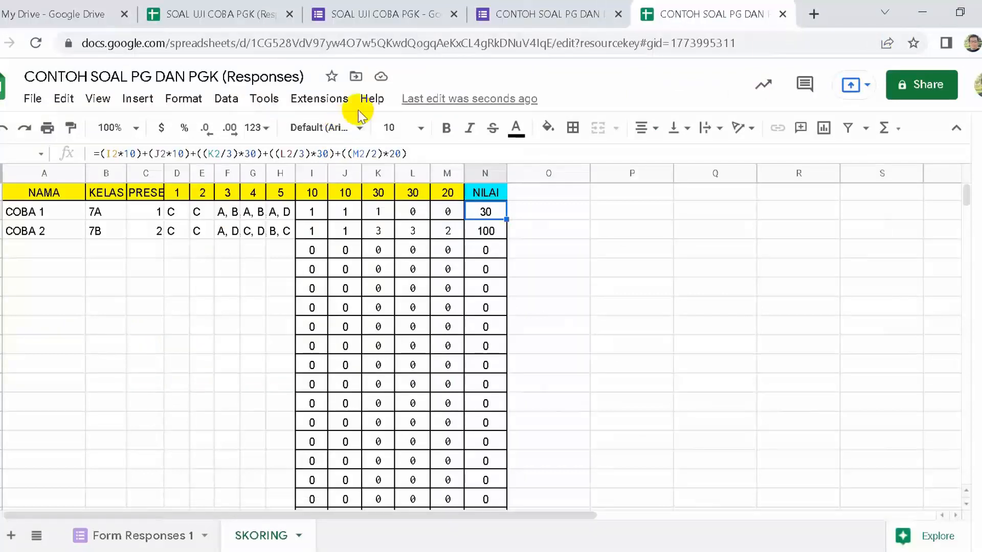
pyautogui.click(570, 15)
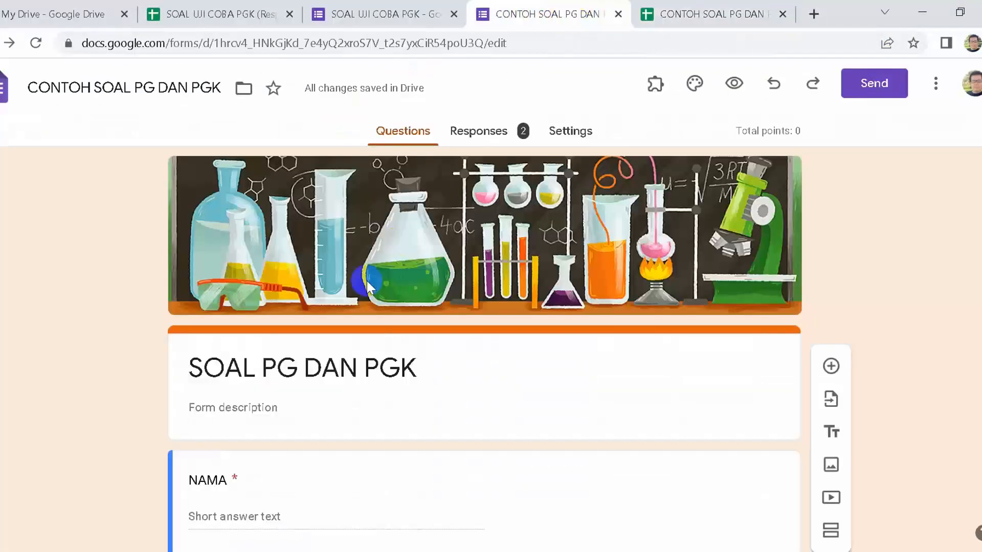
# - Add the answer option BETUL SEMUA after option E in the seasonal change question
pyautogui.scroll(-5, 372, 306)
pyautogui.scroll(-20, 372, 307)
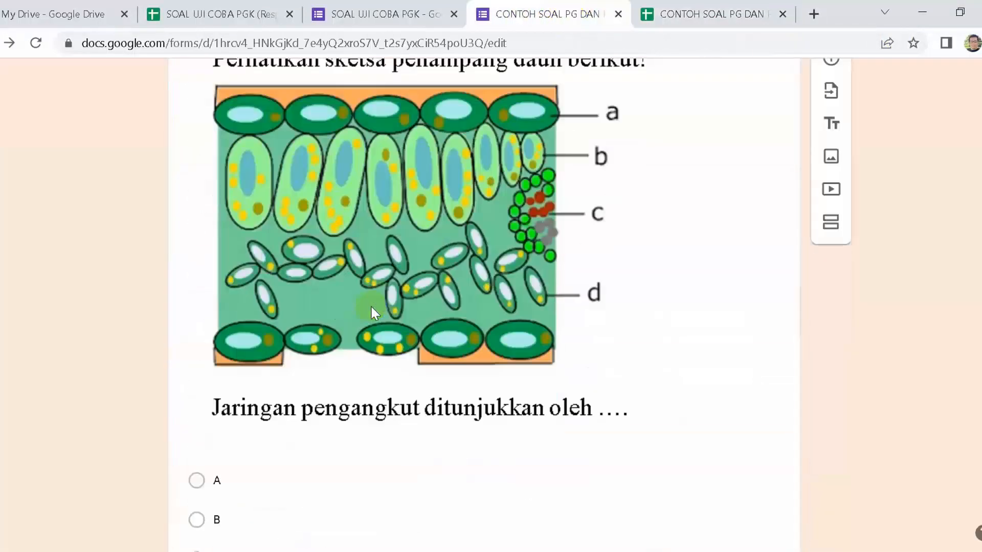
pyautogui.scroll(-12, 371, 312)
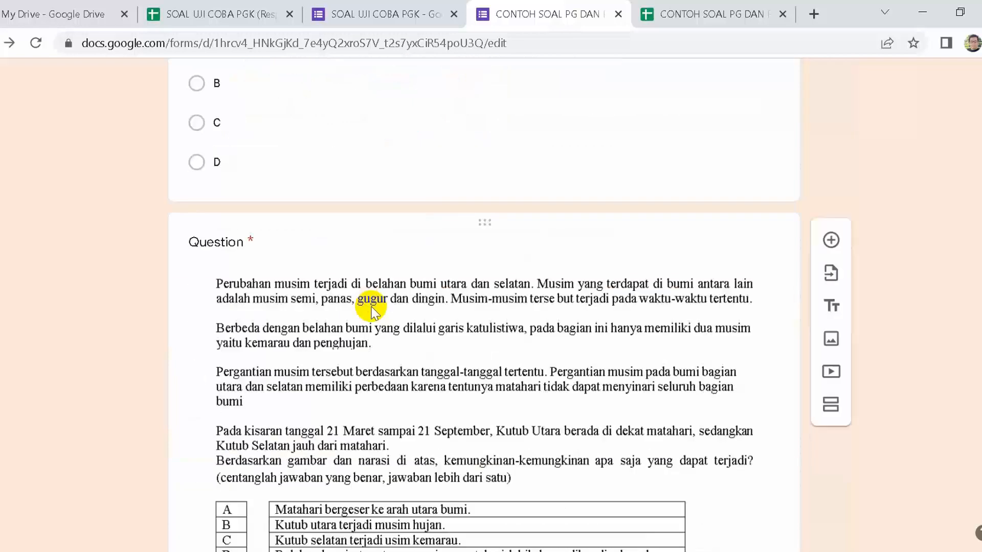
pyautogui.click(404, 269)
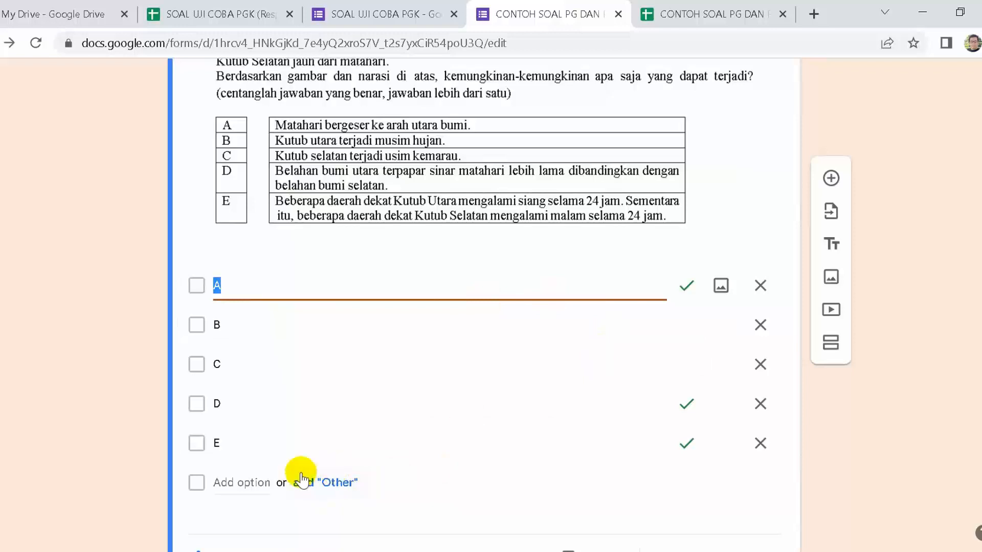
pyautogui.click(238, 484)
pyautogui.write('BETUL SEMUA')
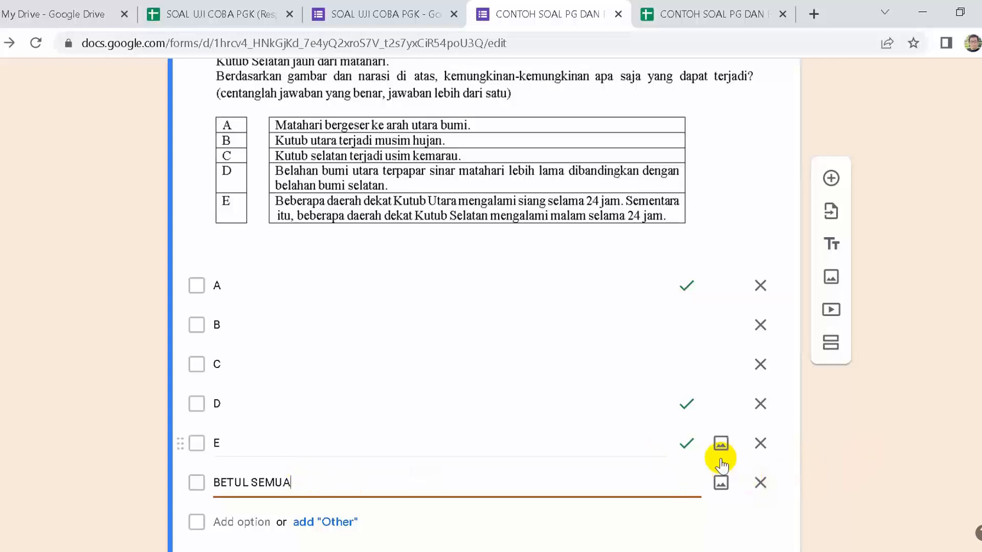
pyautogui.scroll(-2, 263, 390)
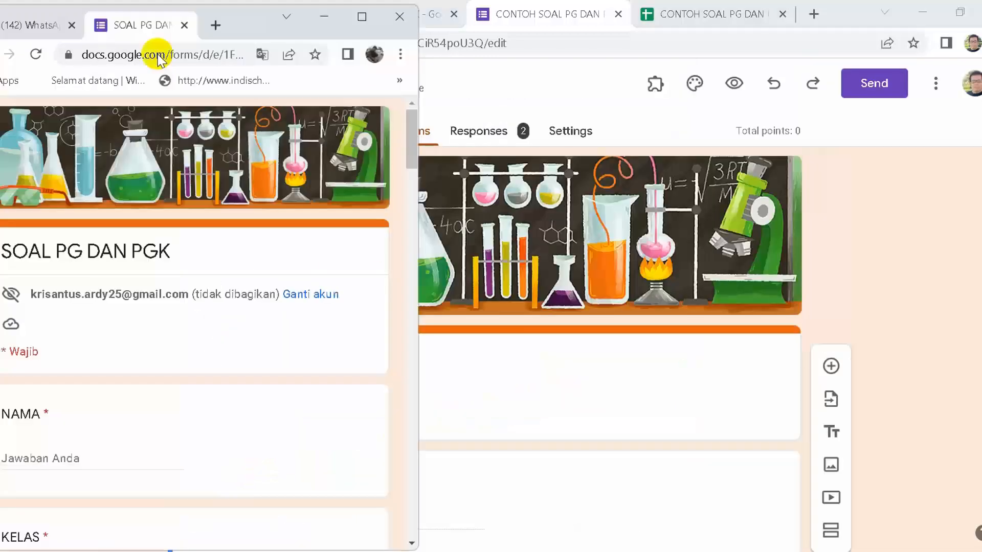
# - In the responses spreadsheet's SKORING sheet, duplicate the -IFERROR(if(find("B",F3),1,0)) term right after itself in COBA 2's K3 formula
pyautogui.click(716, 15)
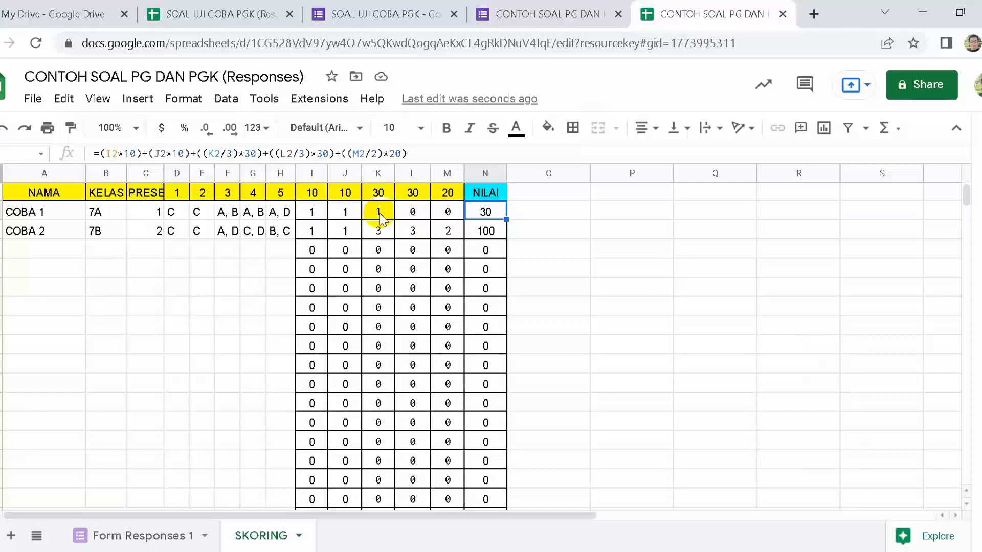
pyautogui.click(380, 231)
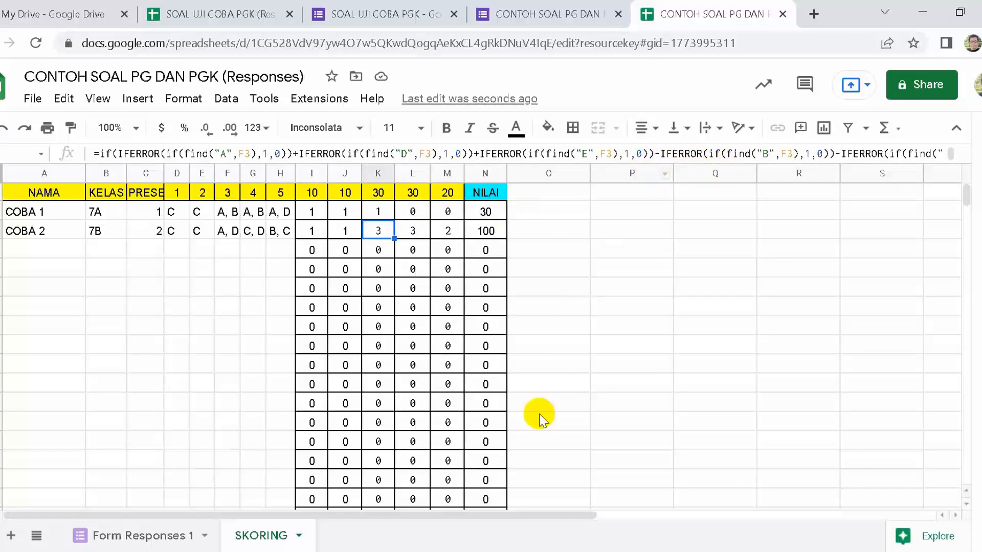
pyautogui.moveTo(538, 514); pyautogui.dragTo(652, 513)
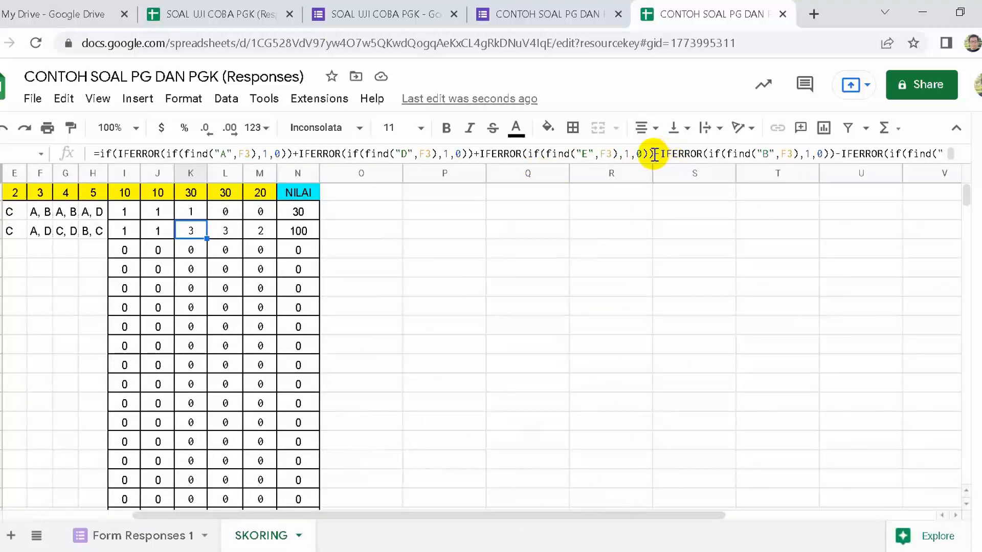
pyautogui.moveTo(654, 154); pyautogui.dragTo(833, 154)
pyautogui.hotkey('ctrl', 'c')
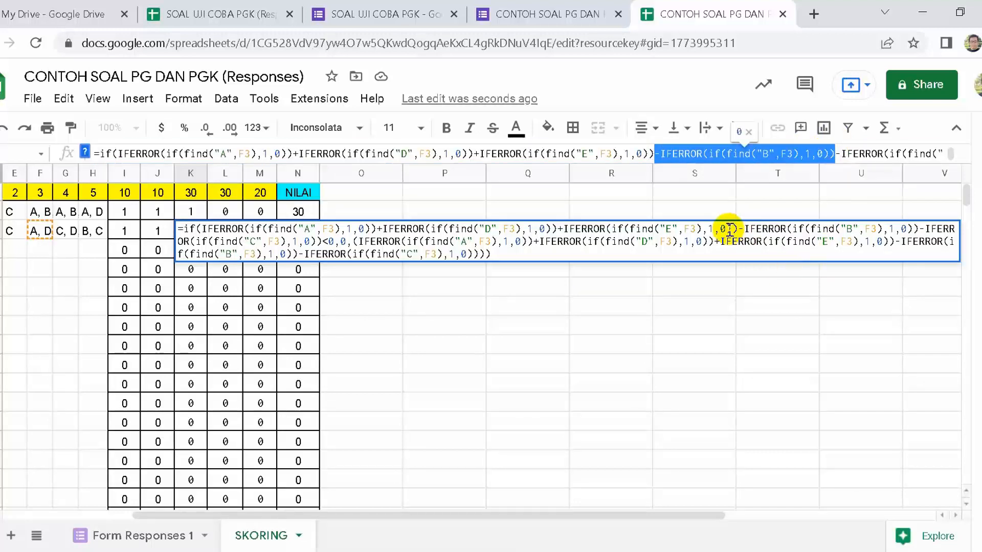
pyautogui.click(836, 156)
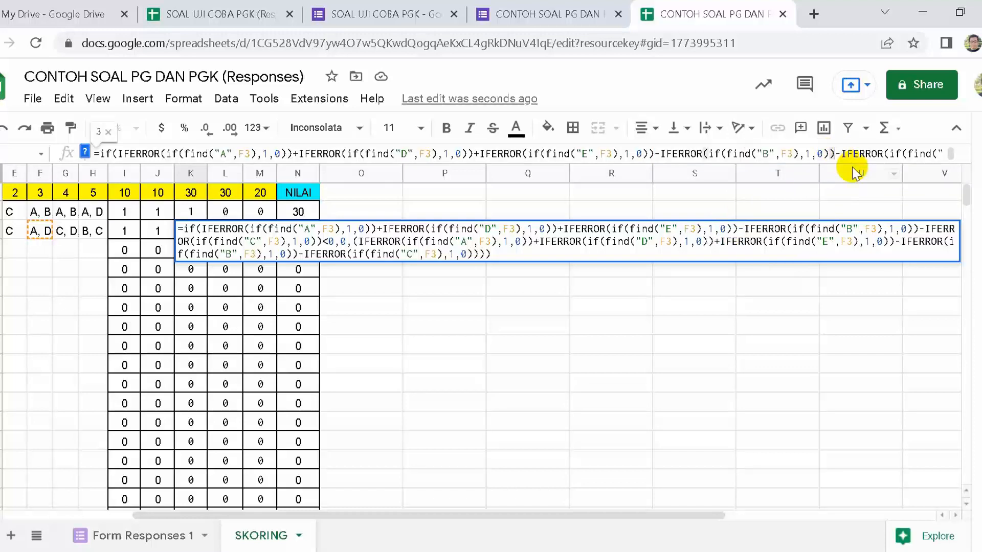
pyautogui.hotkey('ctrl', 'v')
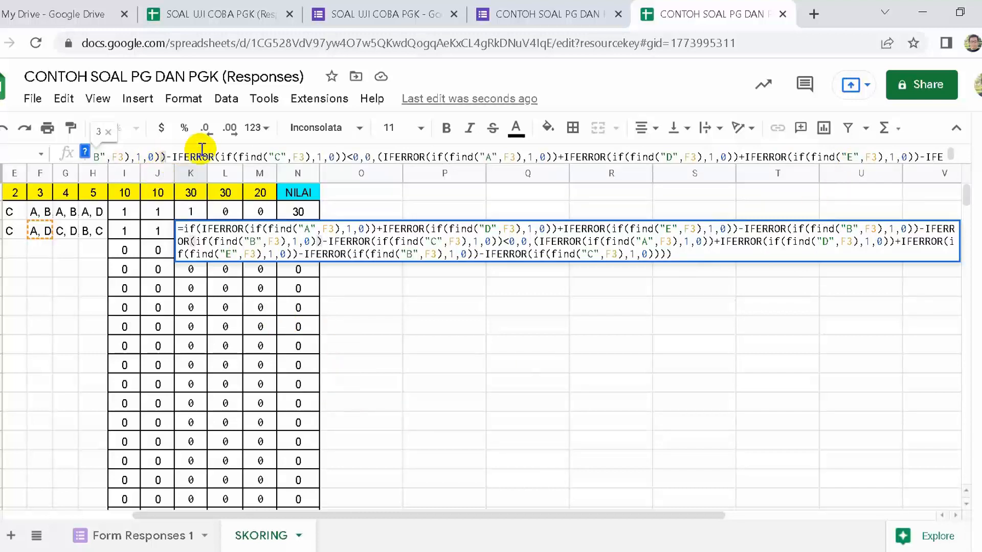
# - Change the duplicated term's search text to "BETUL SEMUA" and commit the K3 formula
pyautogui.press('Left')
pyautogui.press('Left')
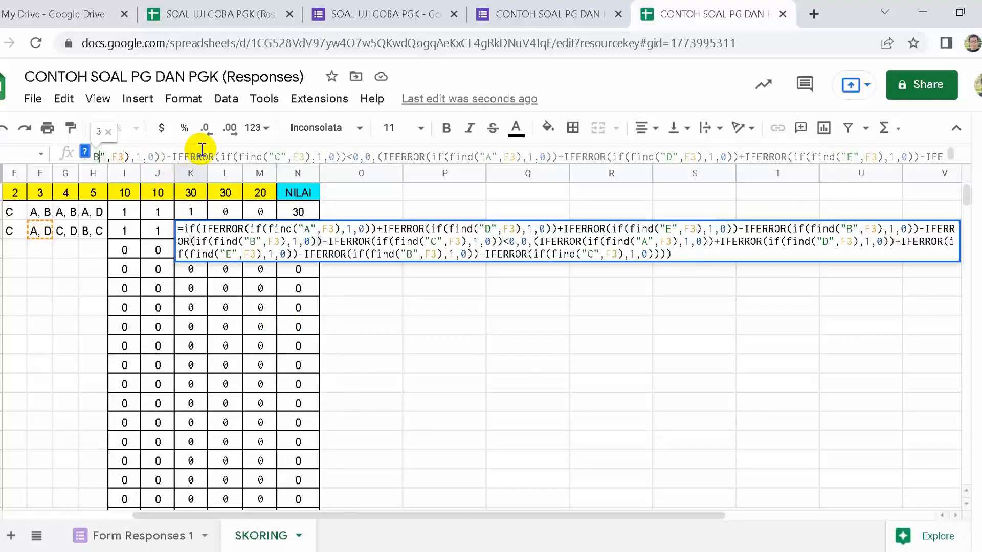
pyautogui.press('Left')
pyautogui.press('Left')
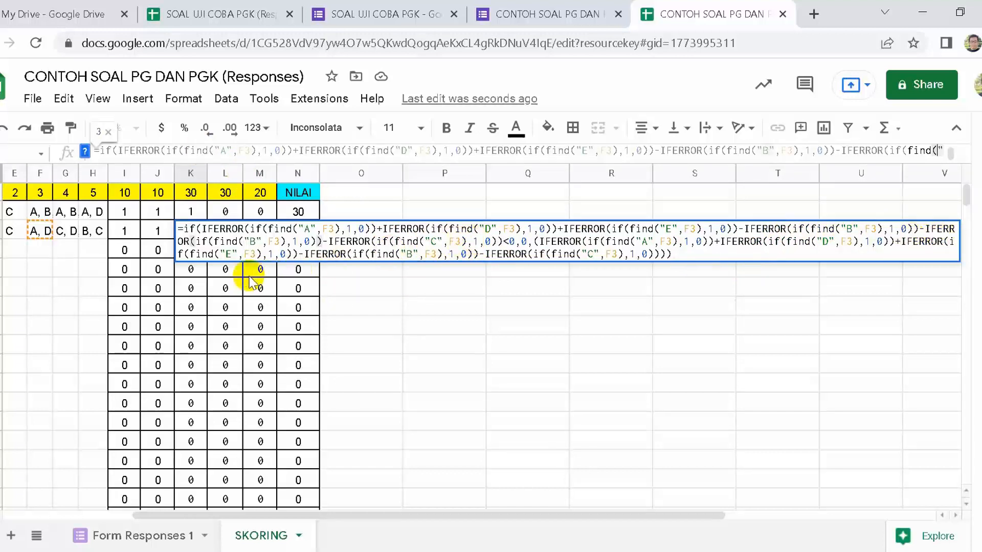
pyautogui.click(255, 242)
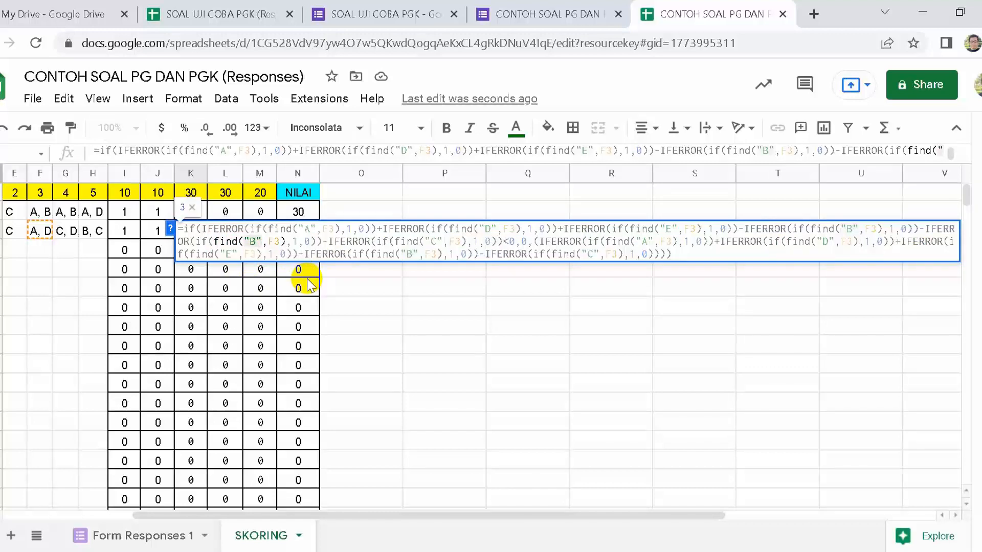
pyautogui.write('E')
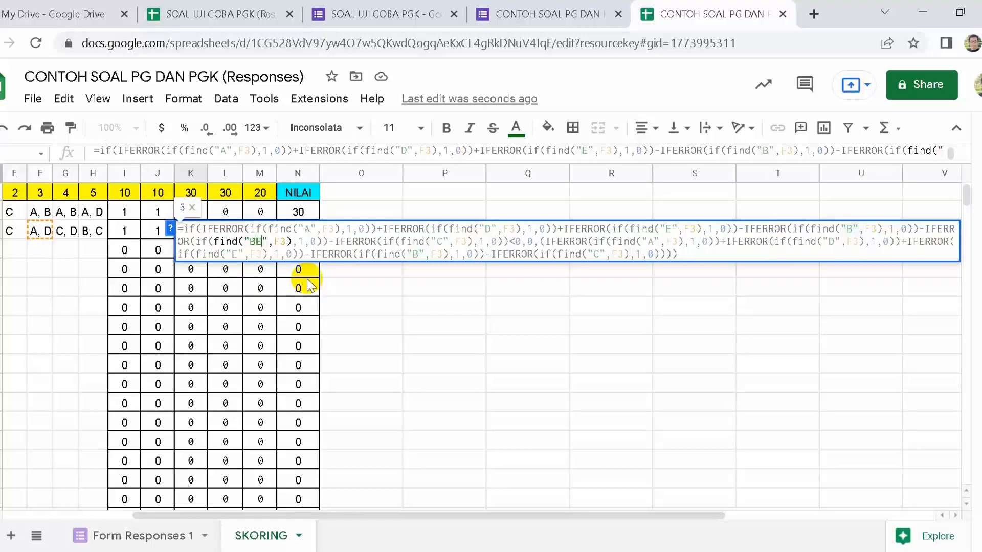
pyautogui.write('TUL')
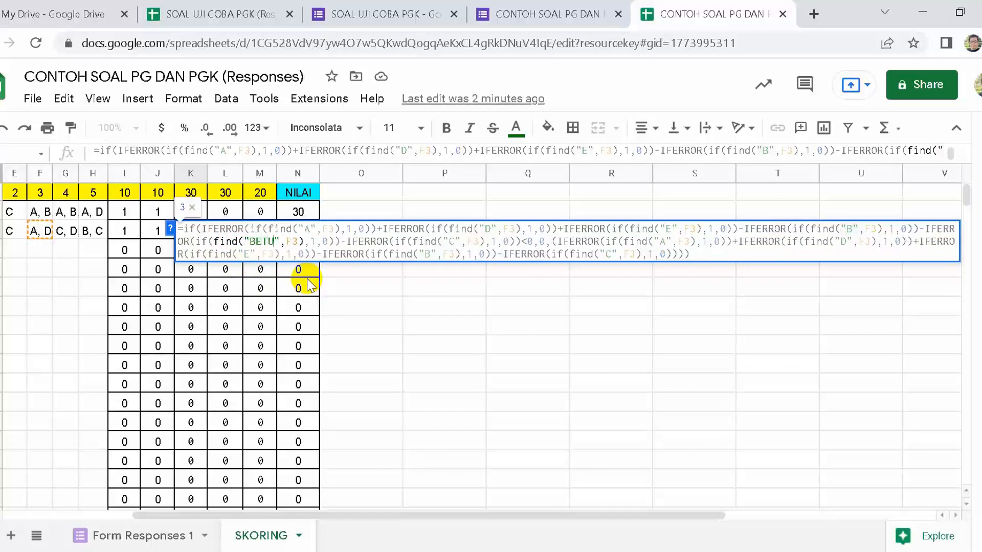
pyautogui.hotkey('alt', 'Return')
pyautogui.write('SEMUA')
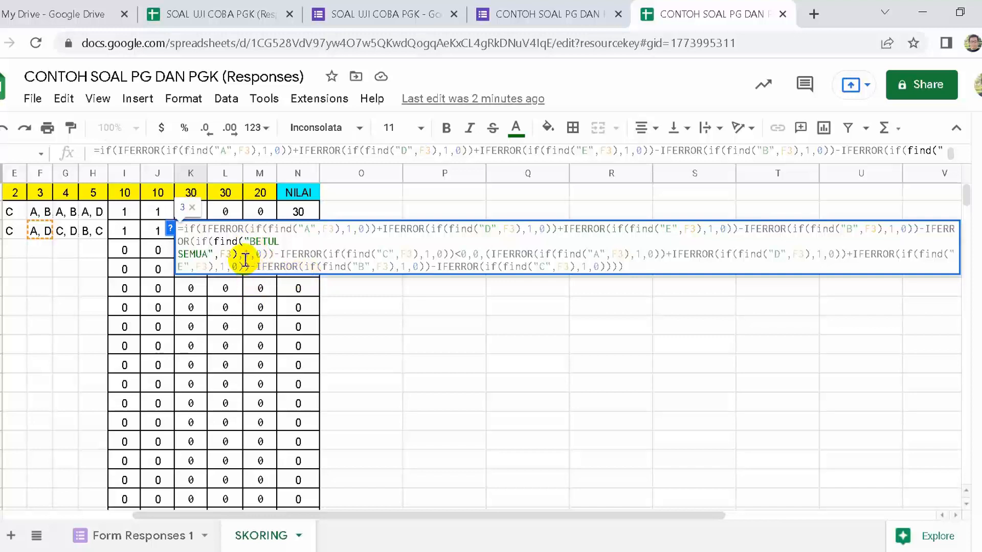
pyautogui.press('Return')
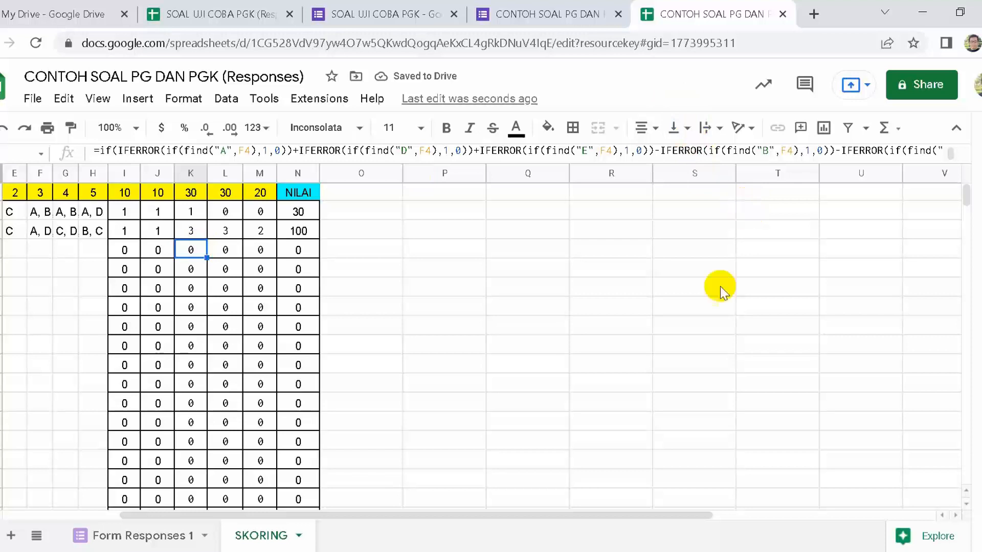
# - Copy the -IFERROR(if(find("BETUL SEMUA",F3),1,0)) term to the end of the K3 formula's second score expression, after the "C" term
pyautogui.moveTo(646, 514); pyautogui.dragTo(687, 515)
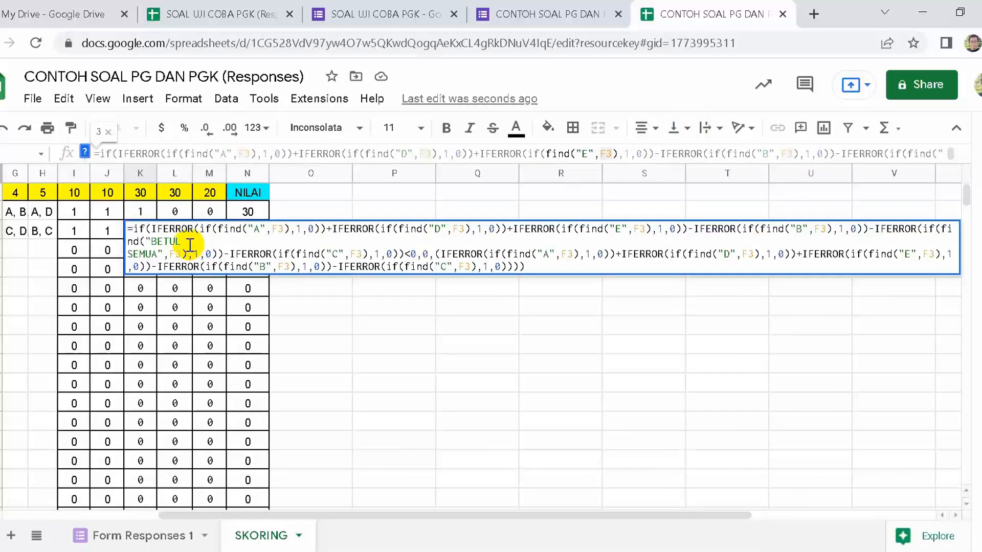
pyautogui.click(159, 248)
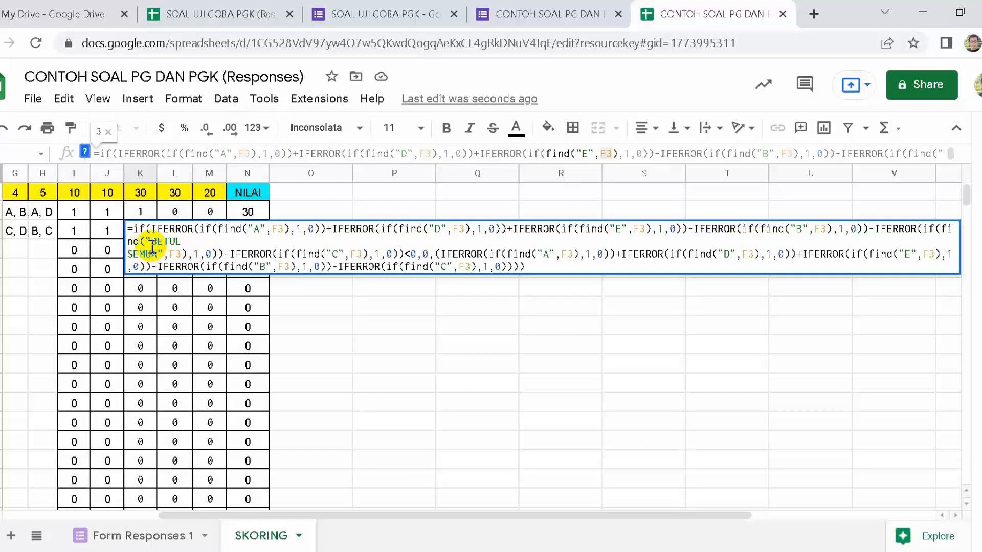
pyautogui.click(870, 230)
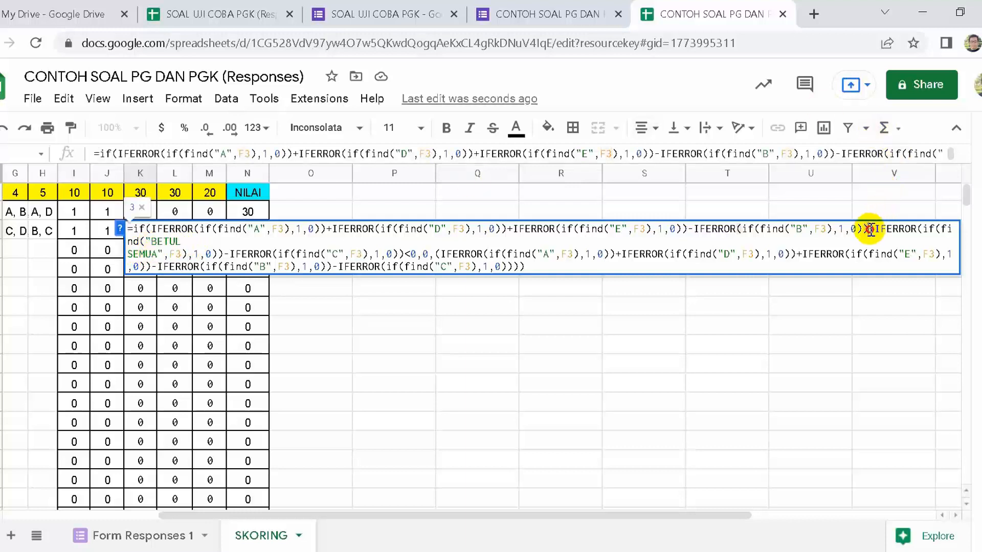
pyautogui.moveTo(870, 230); pyautogui.dragTo(227, 254)
pyautogui.hotkey('ctrl', 'c')
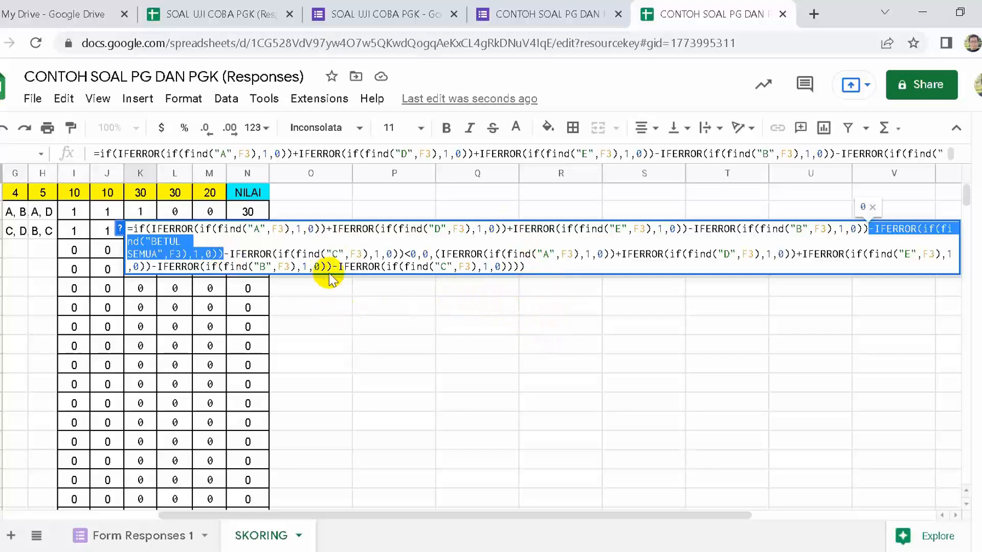
pyautogui.click(513, 267)
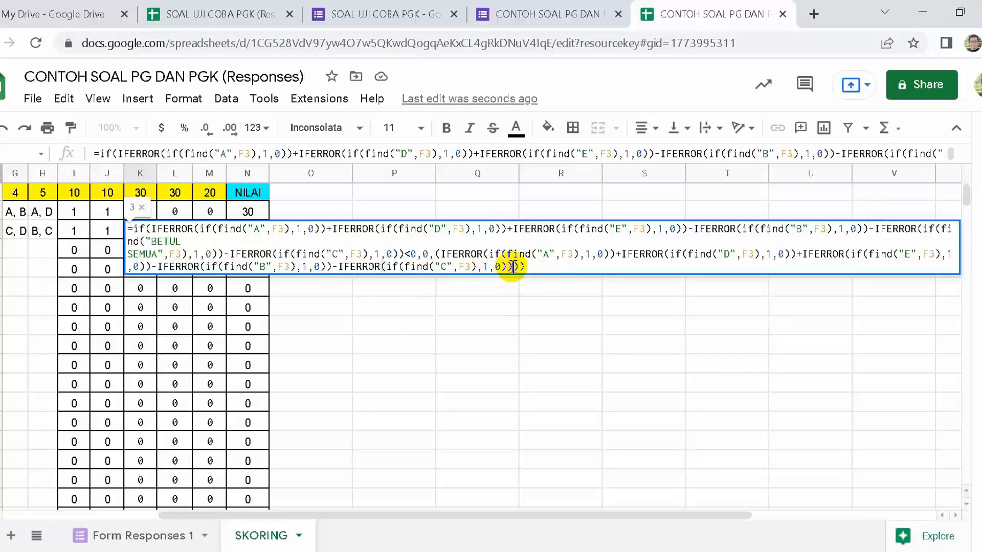
pyautogui.hotkey('ctrl', 'v')
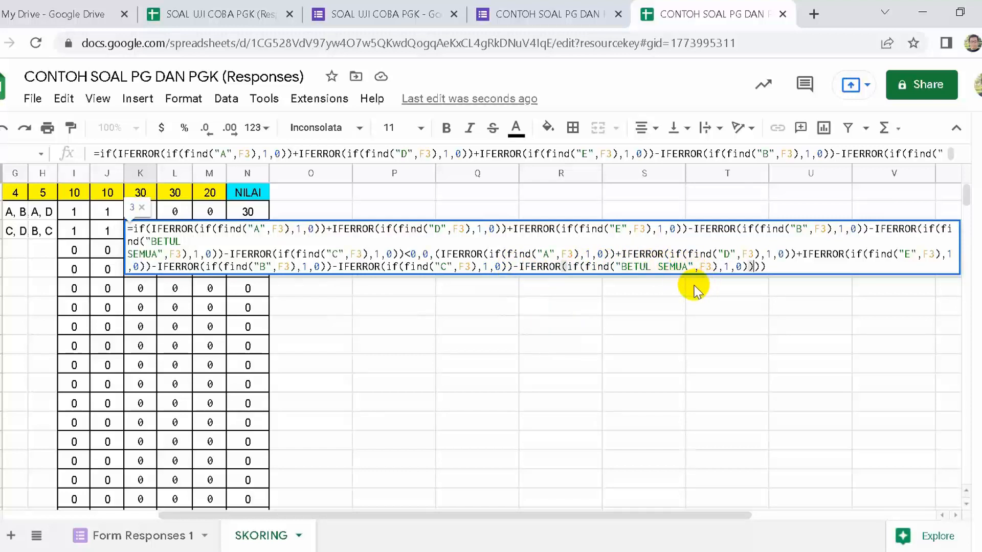
pyautogui.press('Return')
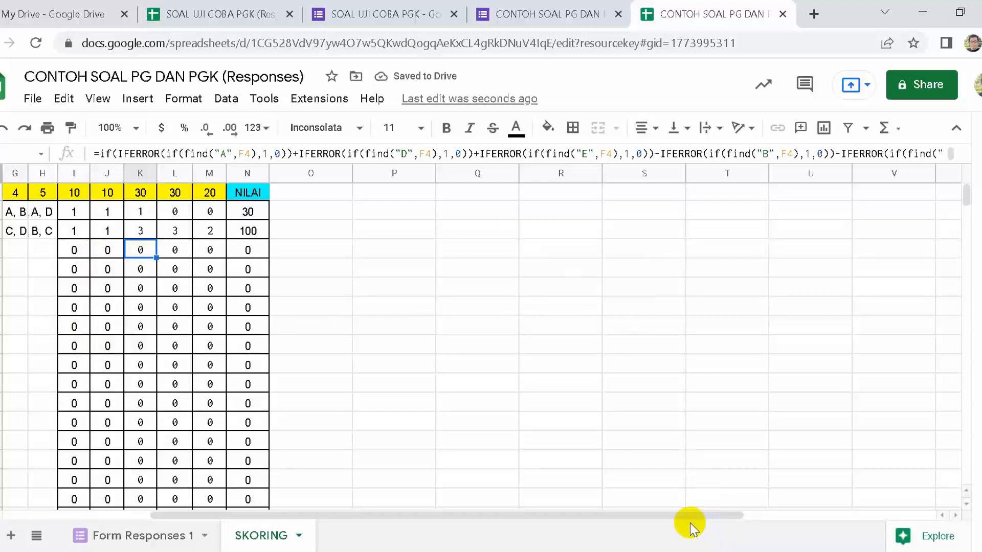
# - Restore the spreadsheet window to a smaller size beside the response form, with the SKORING columns from NAMA to NILAI in view
pyautogui.click(712, 551)
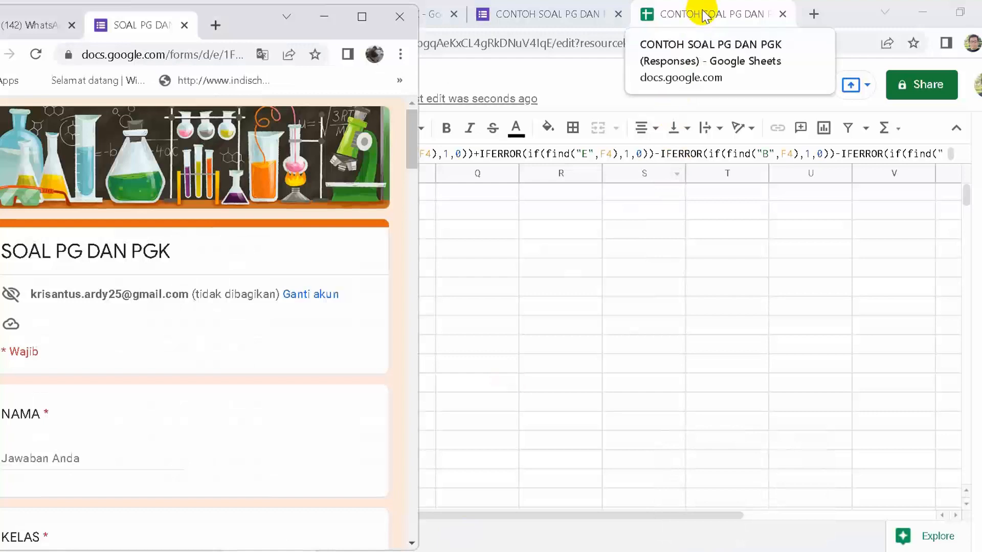
pyautogui.click(654, 313)
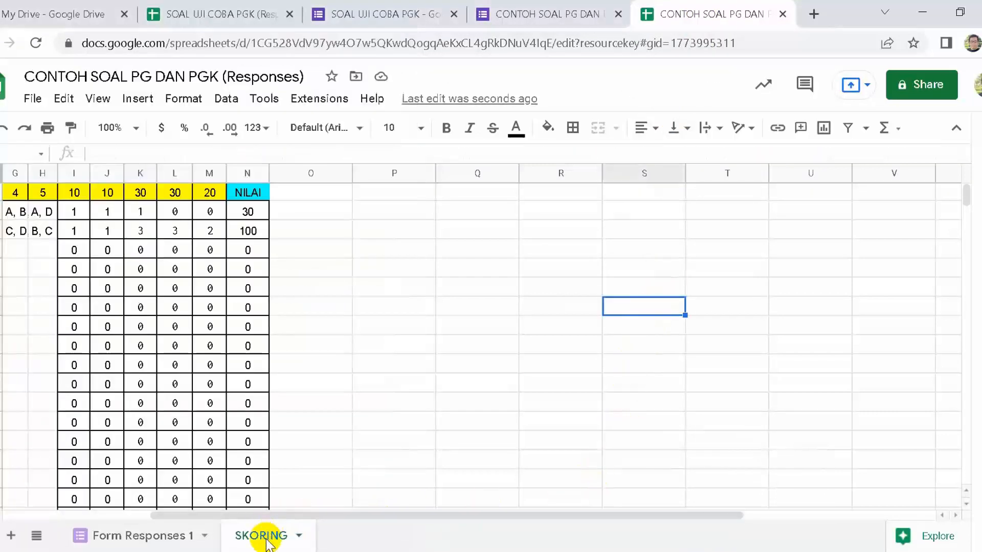
pyautogui.moveTo(563, 516); pyautogui.dragTo(401, 515)
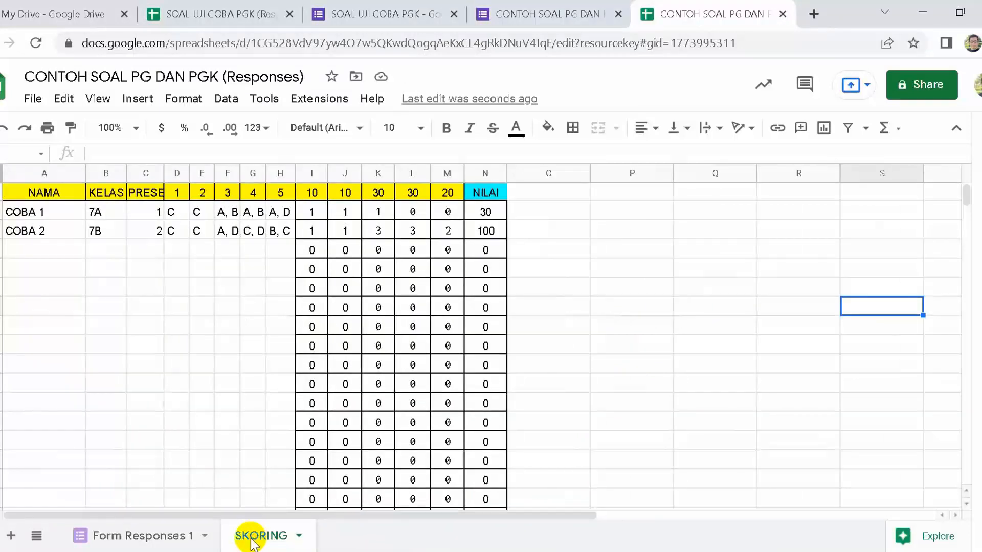
pyautogui.click(970, 11)
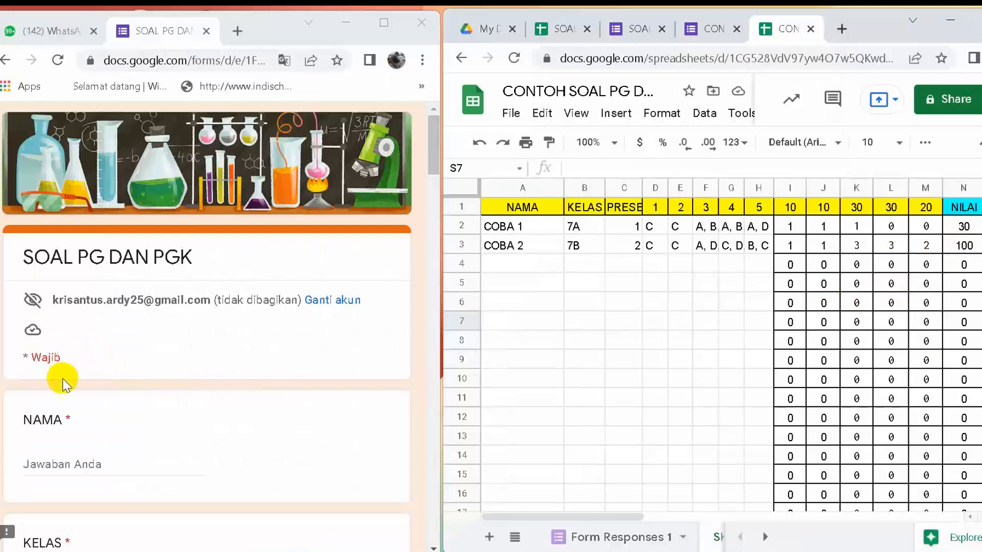
# - Start a third trial response with the name COBA 3 and class 7C
pyautogui.click(82, 464)
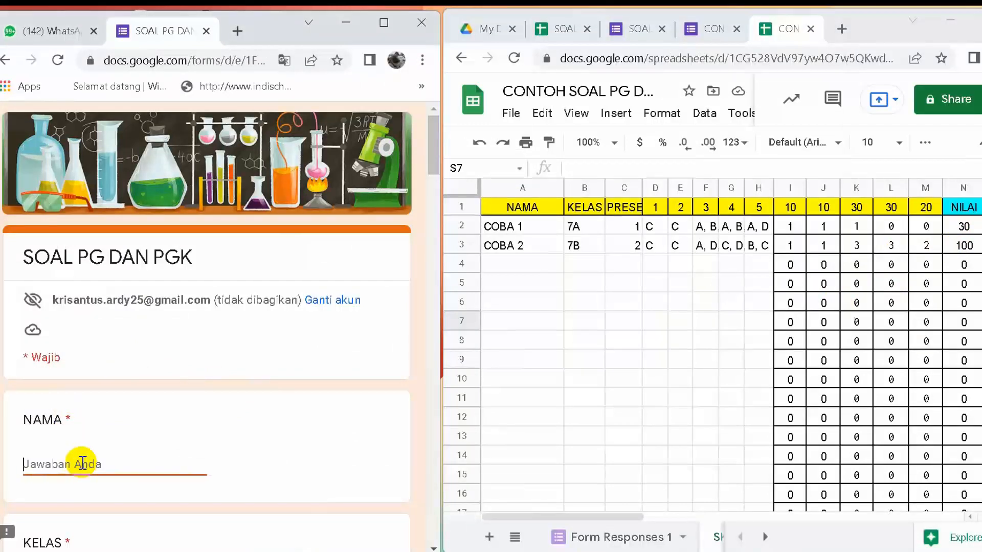
pyautogui.write('co')
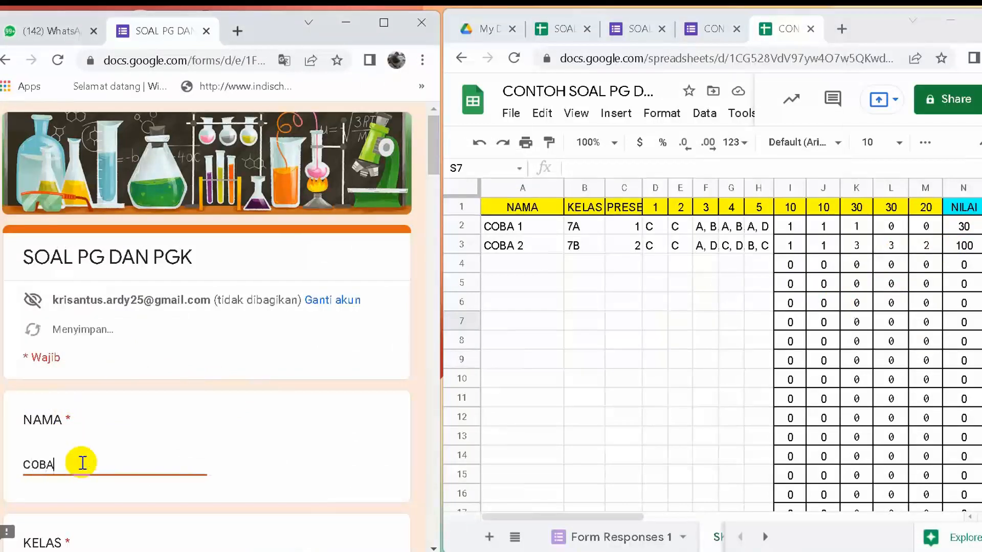
pyautogui.scroll(-3, 67, 455)
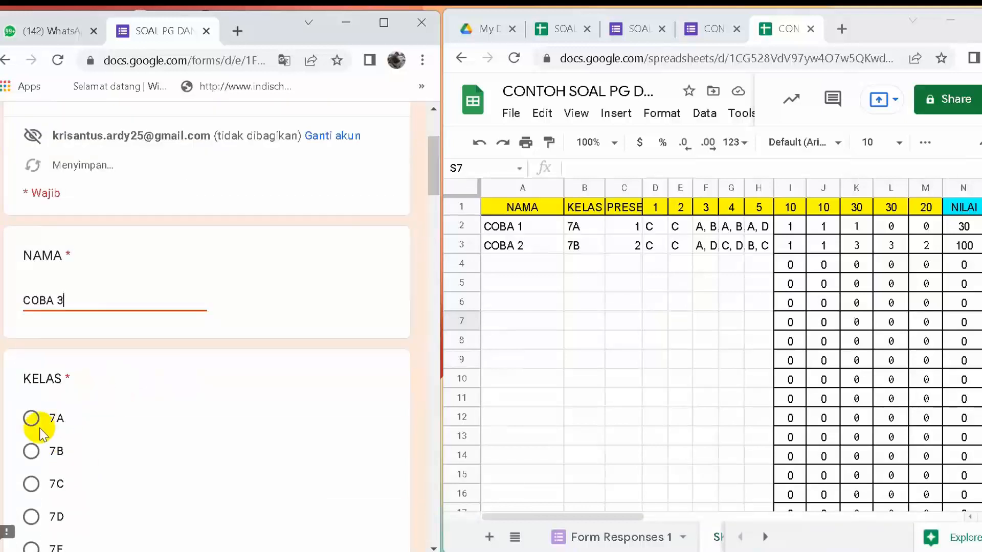
pyautogui.scroll(-2, 46, 404)
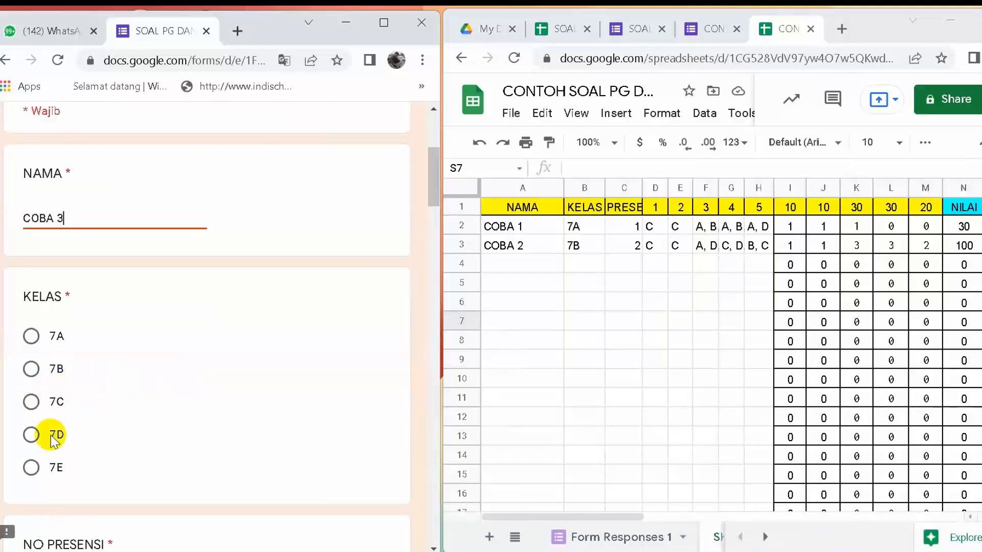
pyautogui.click(31, 403)
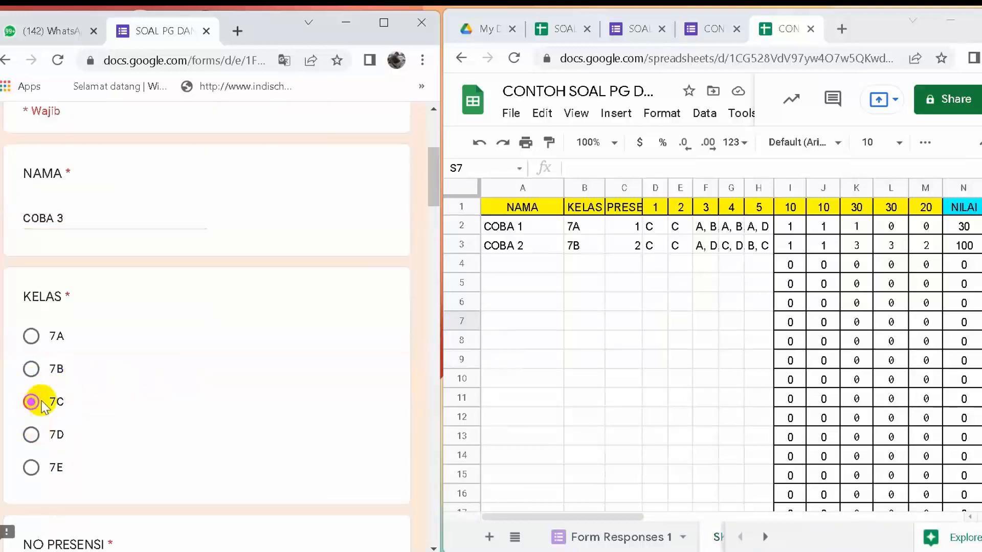
pyautogui.scroll(-5, 41, 404)
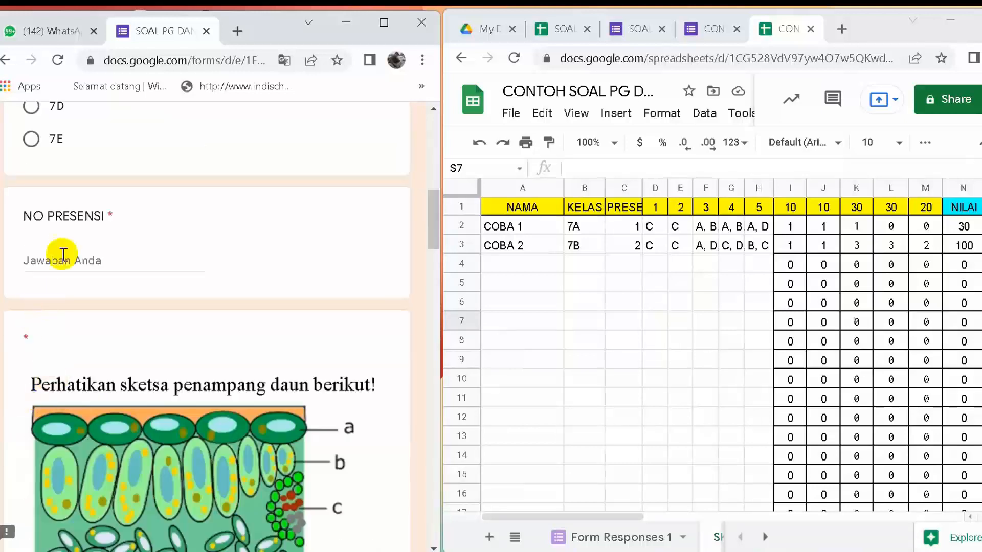
# - Enter 3 as NO PRESENSI and answer C for both the leaf tissue and the ecosystem role questions
pyautogui.write('3')
pyautogui.scroll(-6, 87, 311)
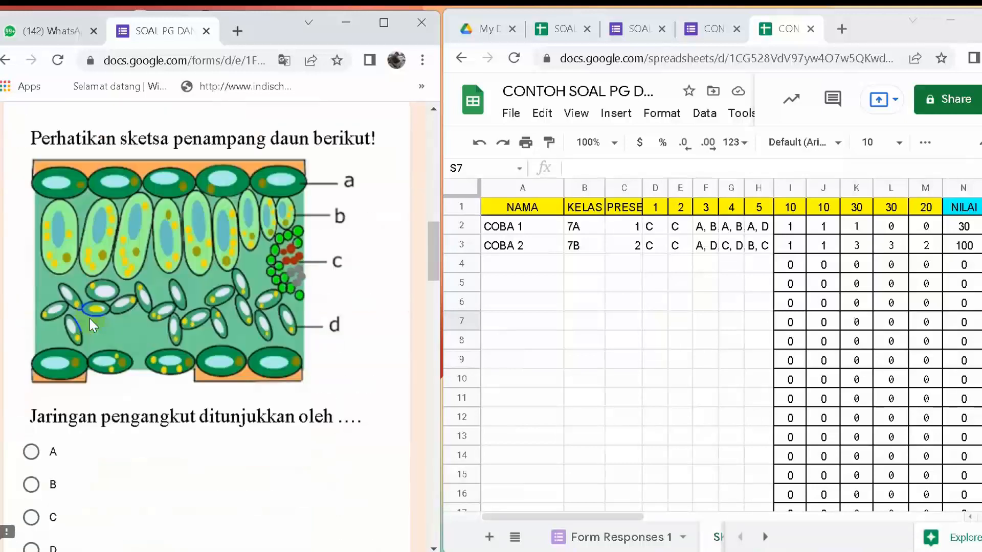
pyautogui.click(33, 351)
pyautogui.scroll(-8, 80, 342)
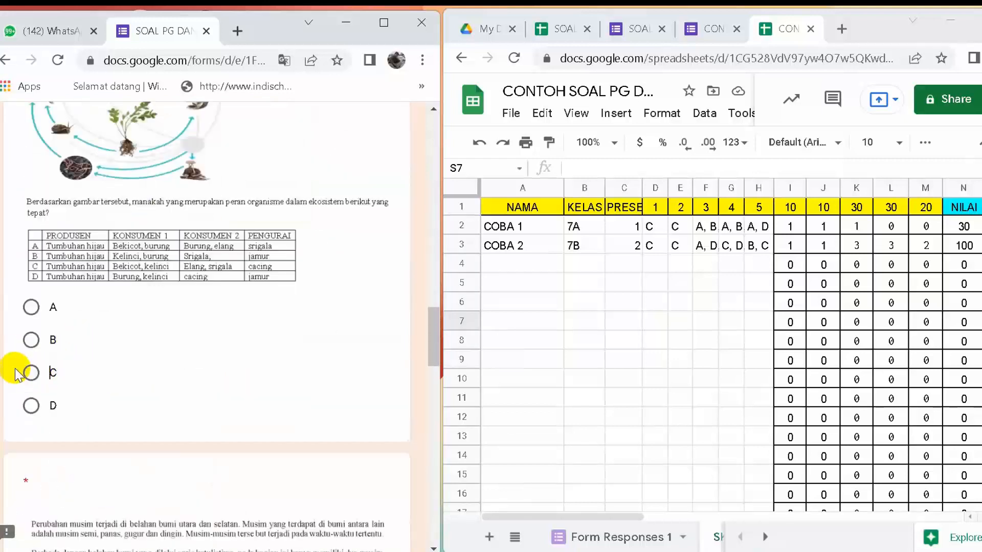
pyautogui.click(31, 373)
# - Tick every choice for the season question: A, B, C, D, E and BETUL SEMUA
pyautogui.scroll(-4, 161, 335)
pyautogui.scroll(-3, 158, 335)
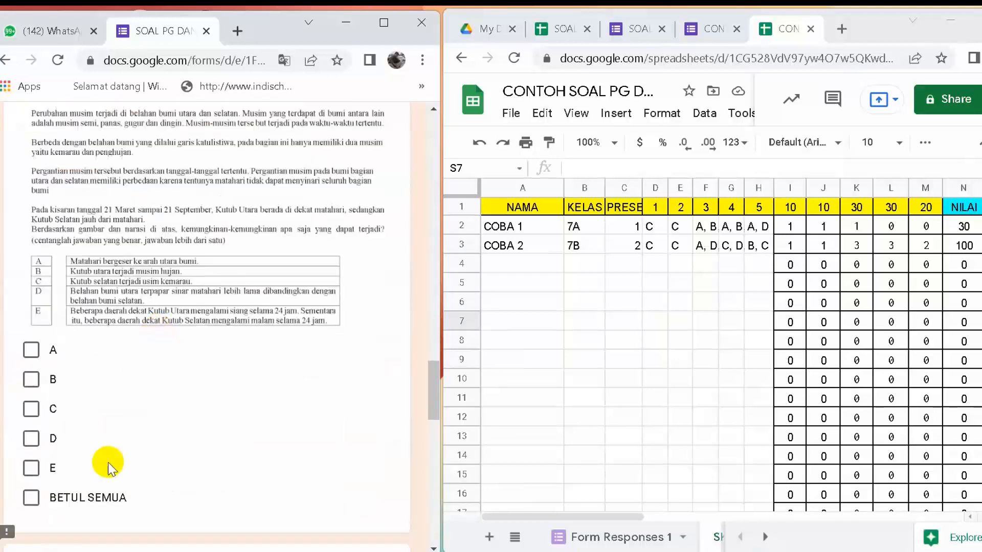
pyautogui.click(31, 350)
pyautogui.click(30, 379)
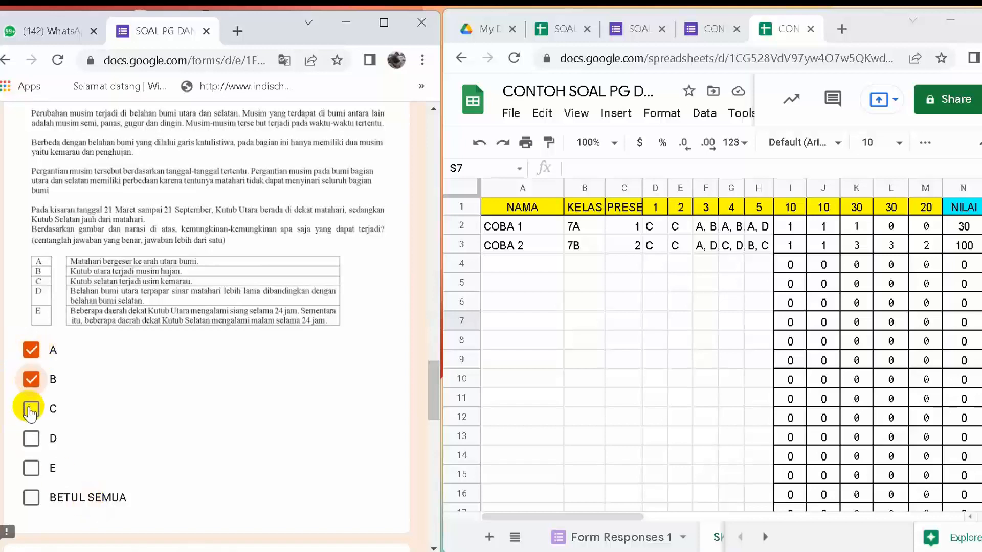
pyautogui.click(30, 409)
pyautogui.click(31, 438)
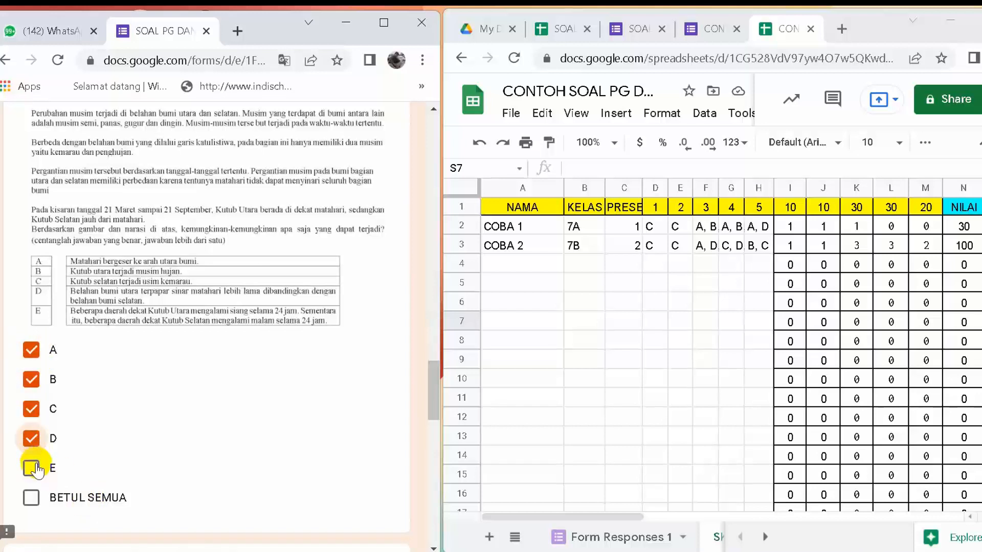
pyautogui.click(32, 467)
pyautogui.click(31, 496)
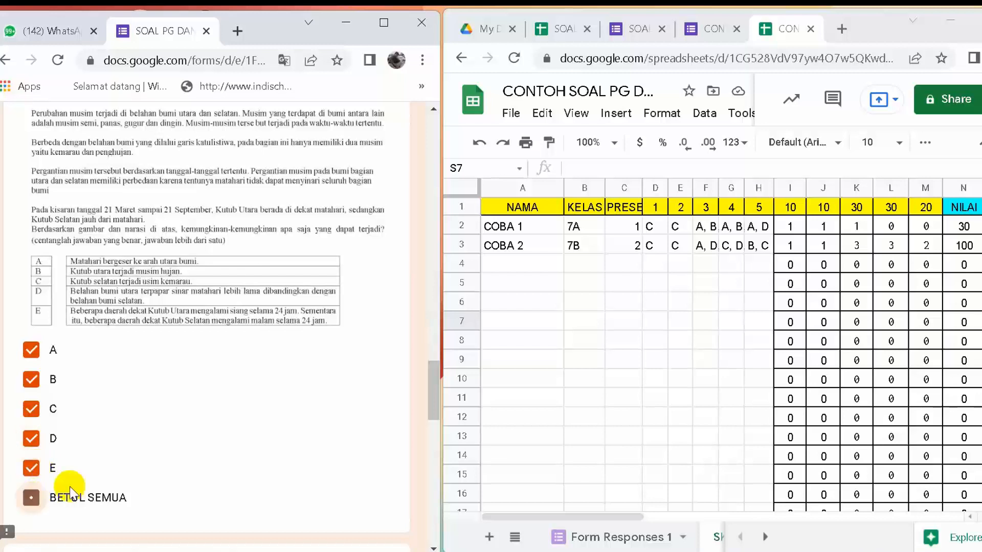
# - Tick C, D and F for the conventional biotechnology product question
pyautogui.scroll(-3, 77, 491)
pyautogui.scroll(-3, 81, 466)
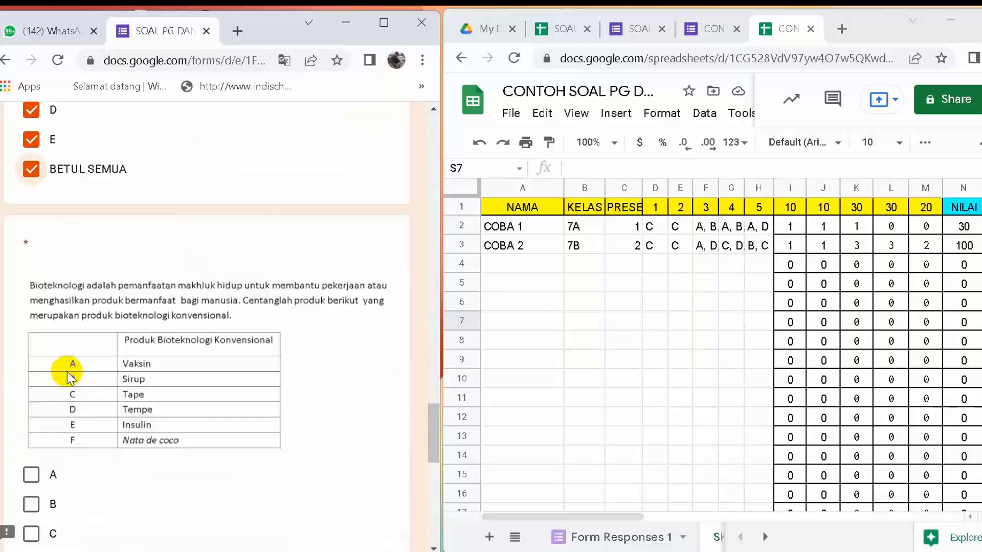
pyautogui.scroll(-5, 69, 377)
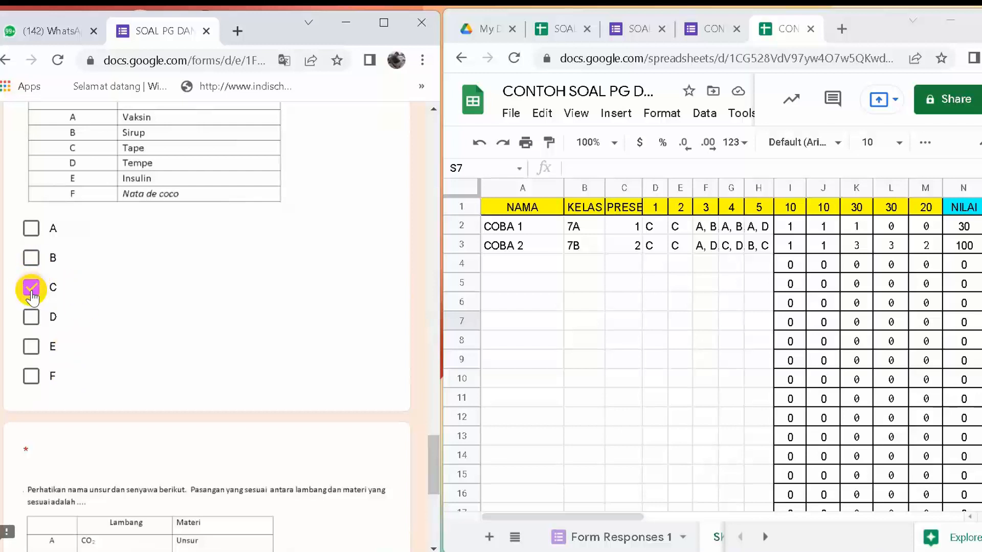
pyautogui.click(30, 317)
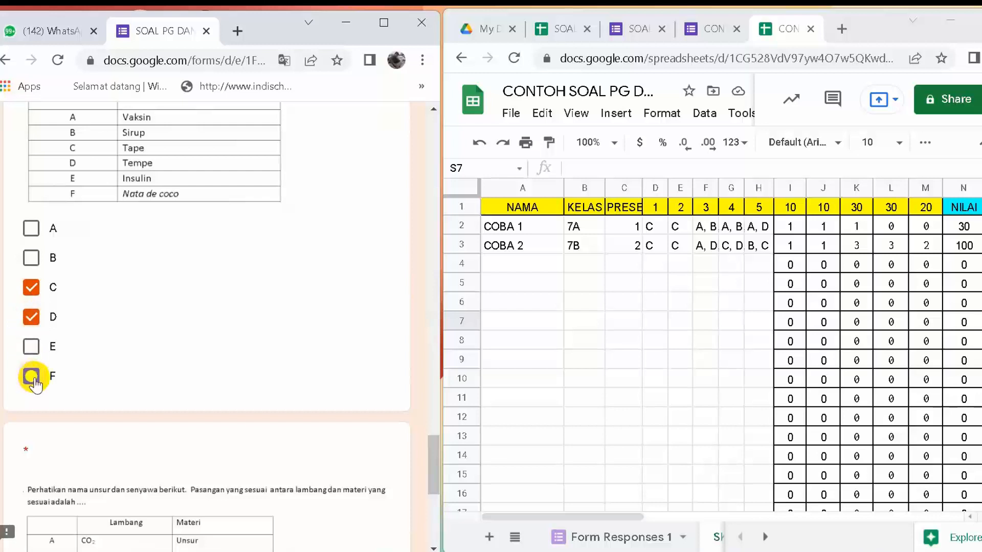
# - Tick B and C for the element and compound question, and submit the trial response
pyautogui.scroll(-7, 34, 381)
pyautogui.click(30, 293)
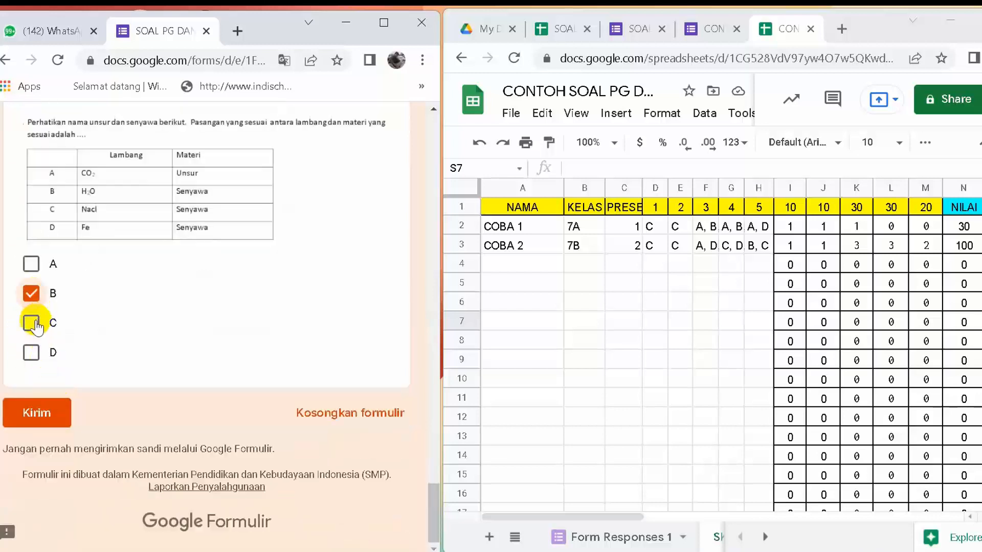
pyautogui.click(31, 323)
pyautogui.click(49, 412)
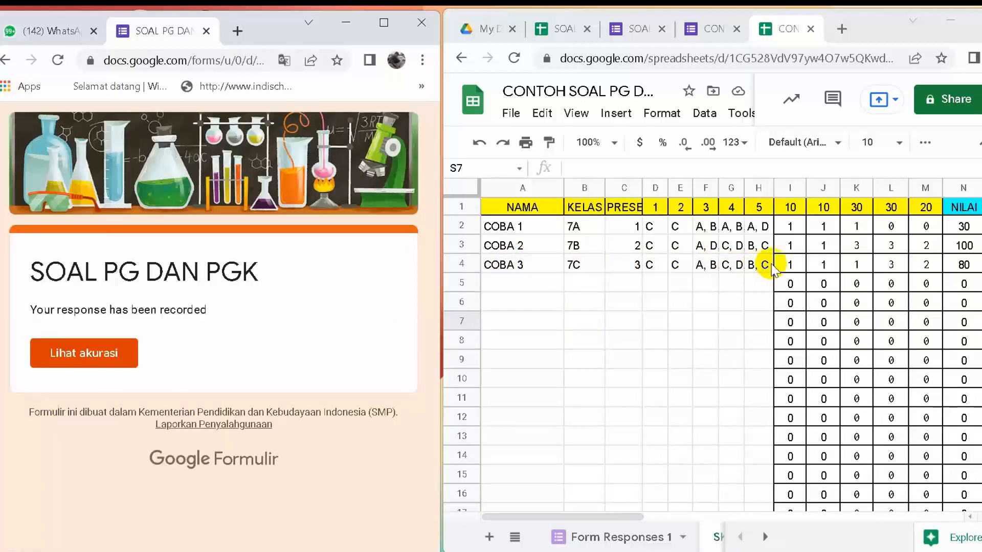
# - Copy the K3 formula of the SKORING sheet into K4 for the COBA 3 row
pyautogui.click(857, 265)
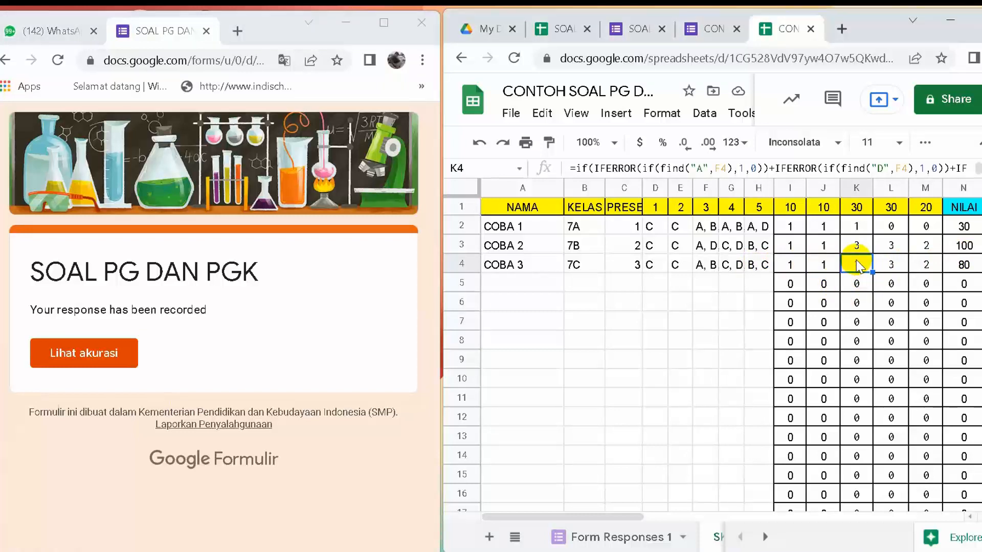
pyautogui.click(855, 247)
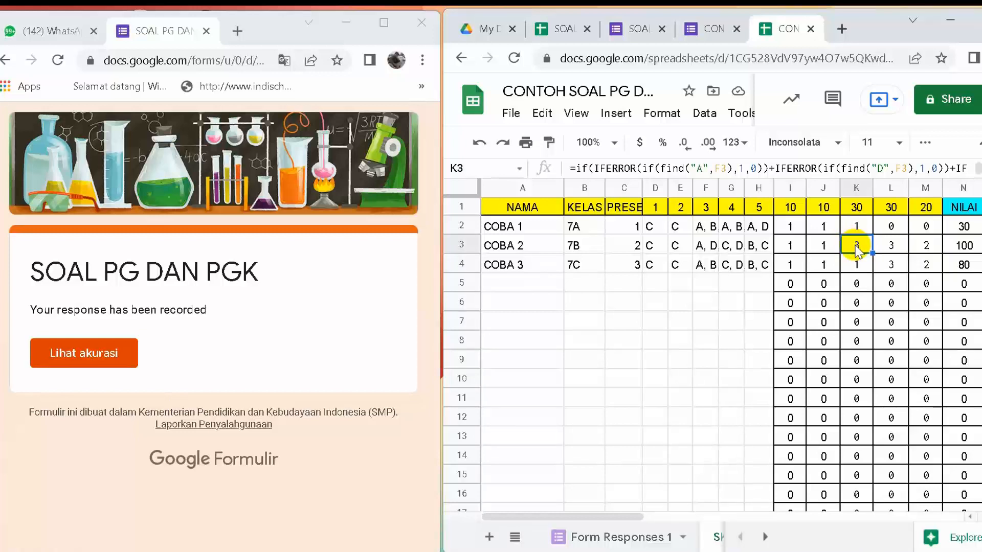
pyautogui.click(859, 264)
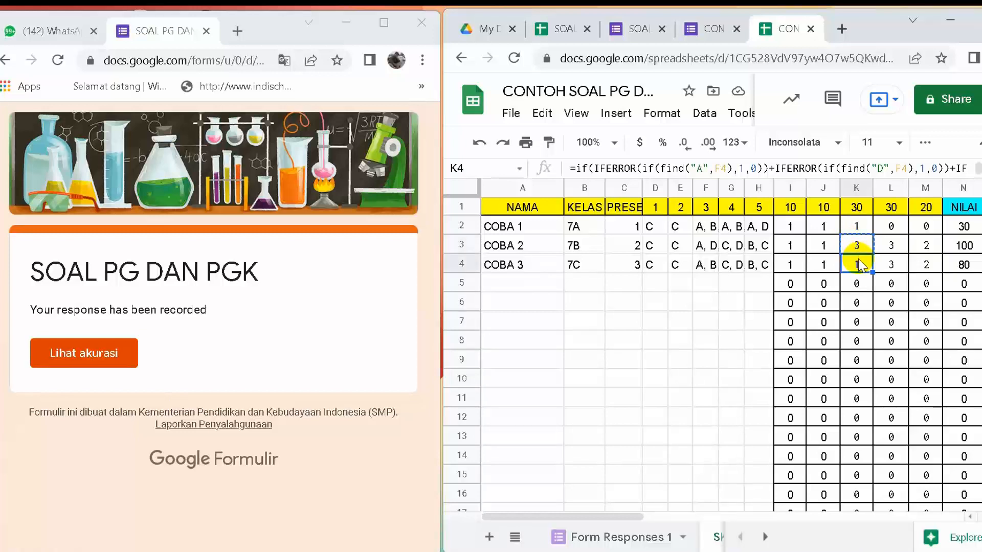
pyautogui.hotkey('ctrl', 'v')
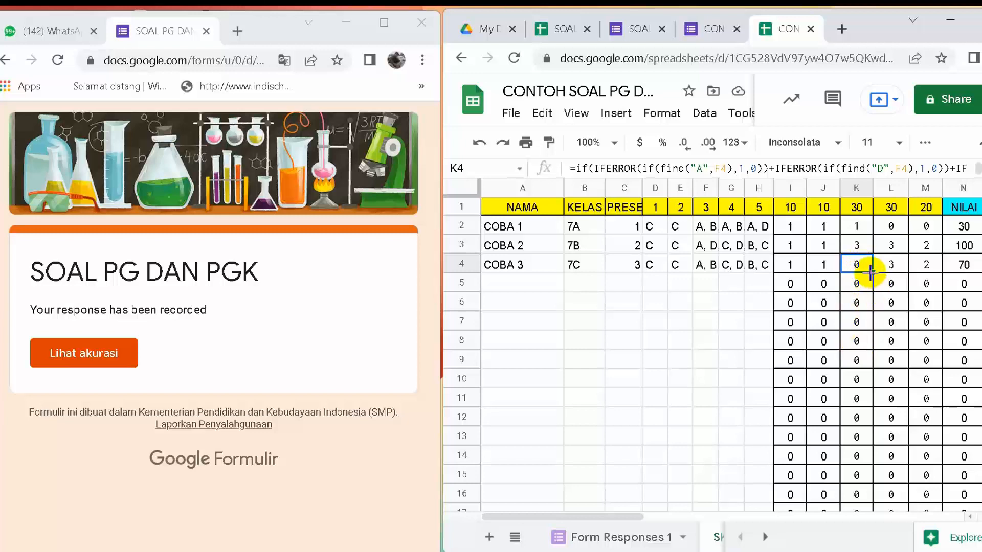
# - Fill the K3 formula down column K through K103 and return to the first rows of the sheet
pyautogui.click(870, 250)
pyautogui.moveTo(872, 253); pyautogui.dragTo(859, 423)
pyautogui.scroll(20, 844, 445)
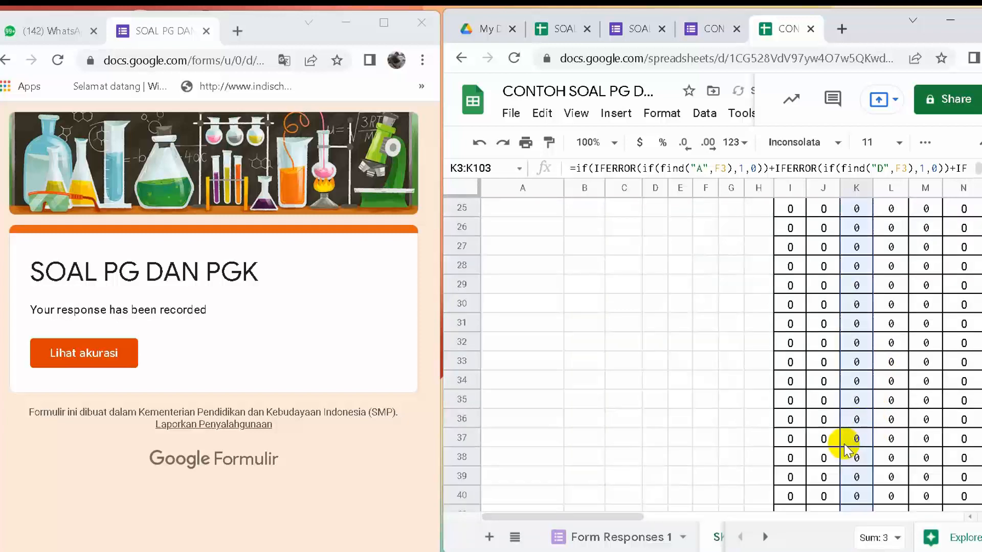
pyautogui.scroll(8, 843, 450)
pyautogui.click(660, 396)
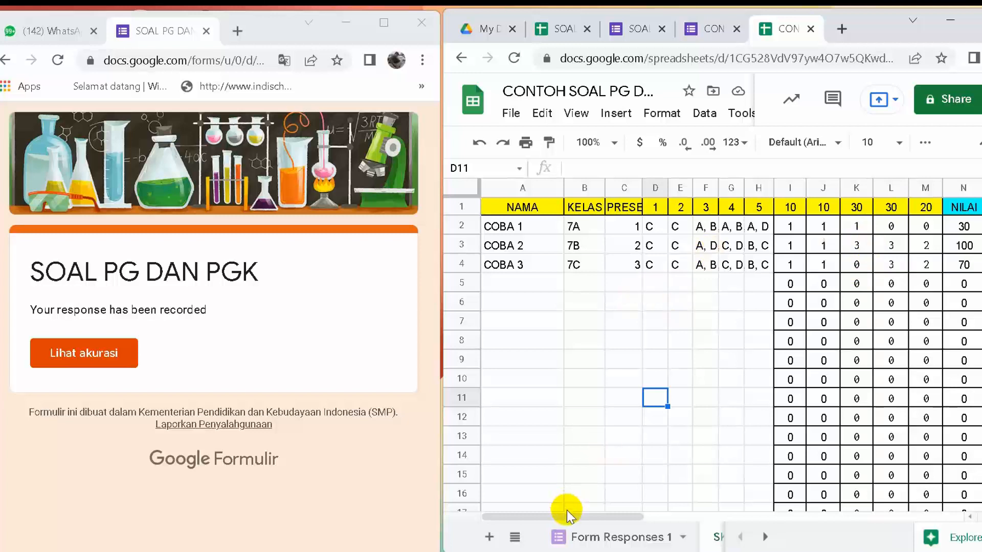
# - Maximize the spreadsheet window and compare the SKORING scores with the raw answers in the Form Responses 1 sheet
pyautogui.click(971, 22)
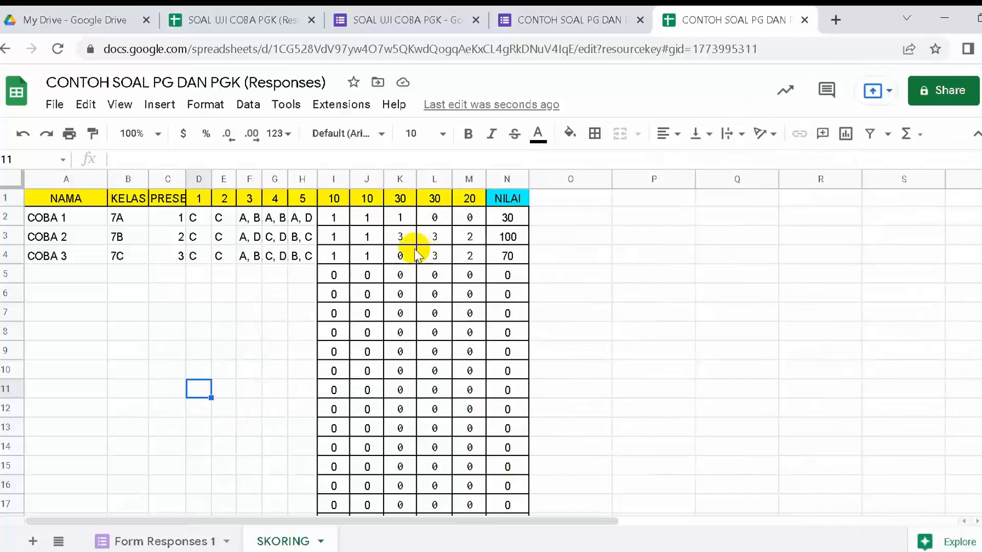
pyautogui.click(431, 511)
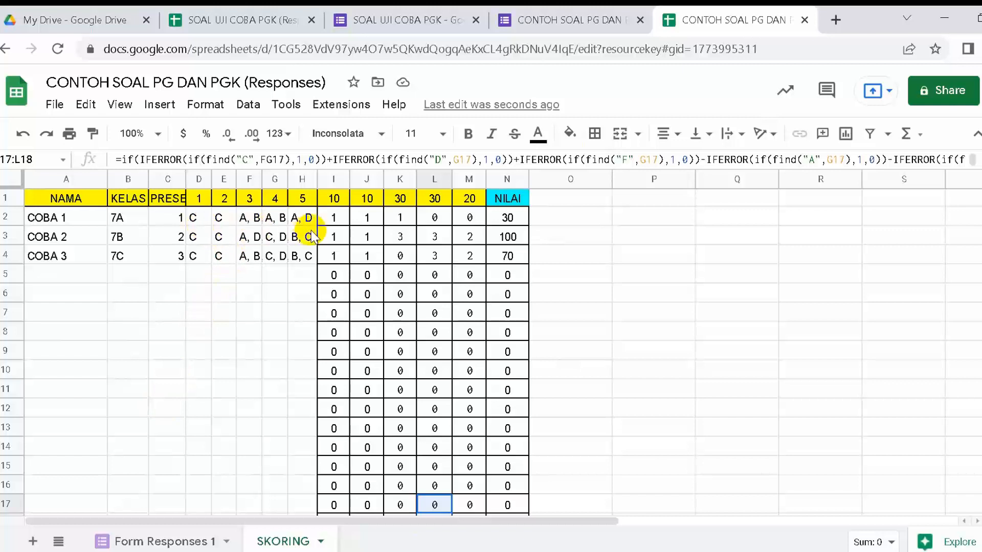
pyautogui.click(160, 543)
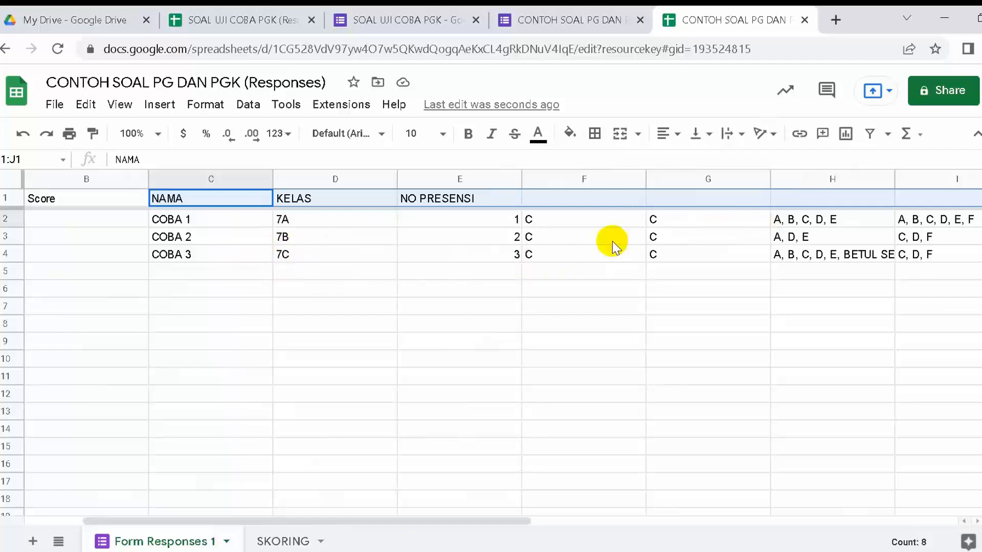
pyautogui.click(281, 543)
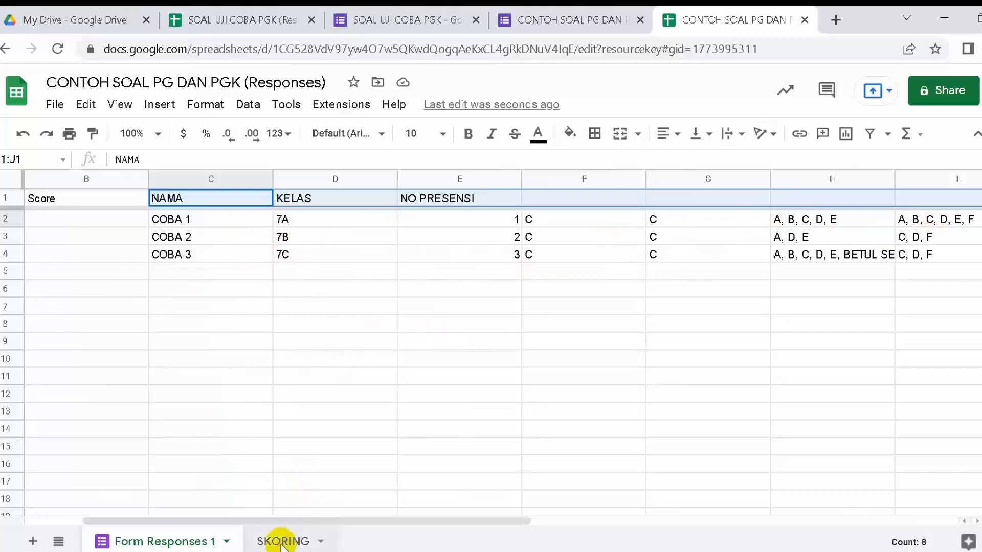
pyautogui.click(198, 541)
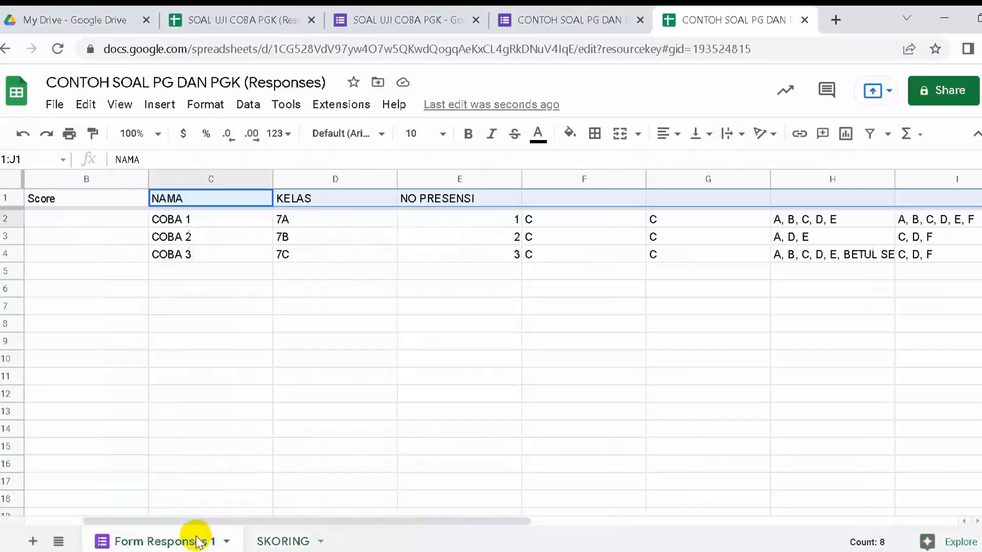
# - Switch to the CONTOH SOAL PG DAN PGK form and examine its response summary charts for each question, plus the additional response options
pyautogui.click(567, 21)
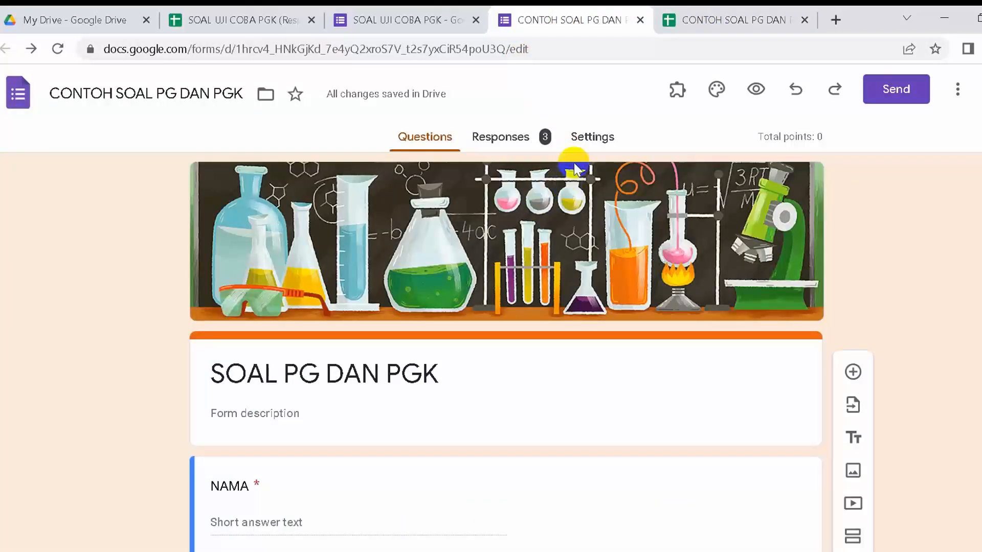
pyautogui.click(525, 138)
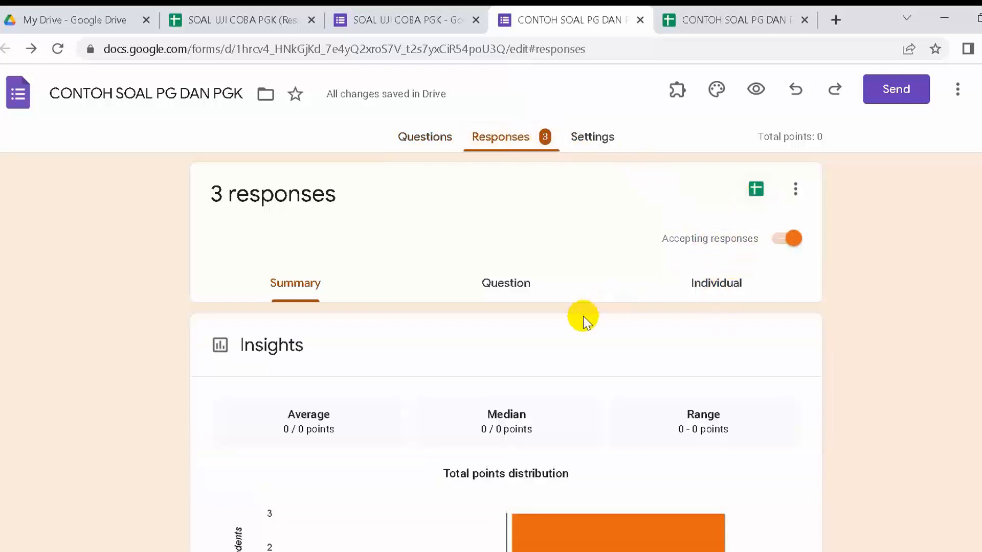
pyautogui.scroll(-18, 523, 325)
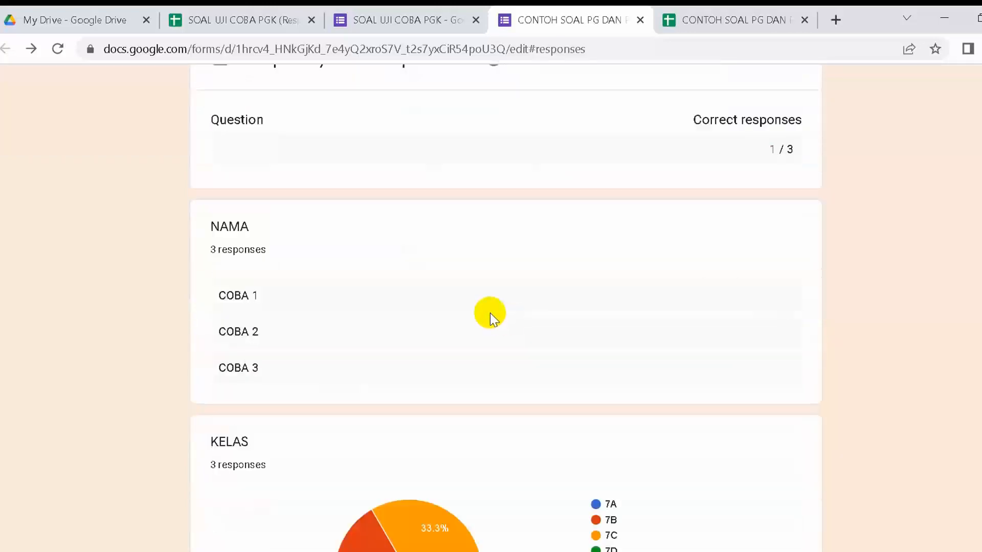
pyautogui.scroll(-12, 449, 302)
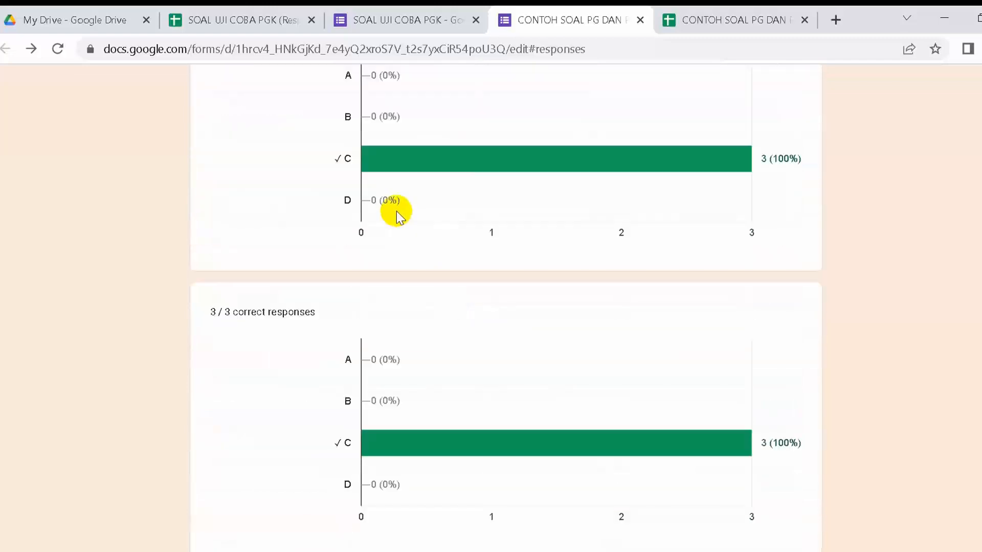
pyautogui.scroll(-1, 380, 175)
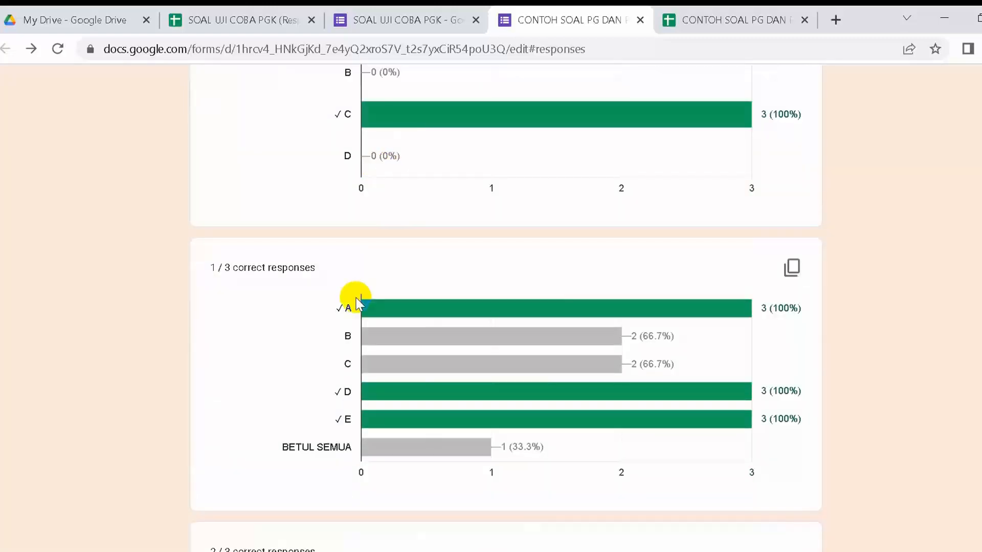
pyautogui.scroll(8, 350, 296)
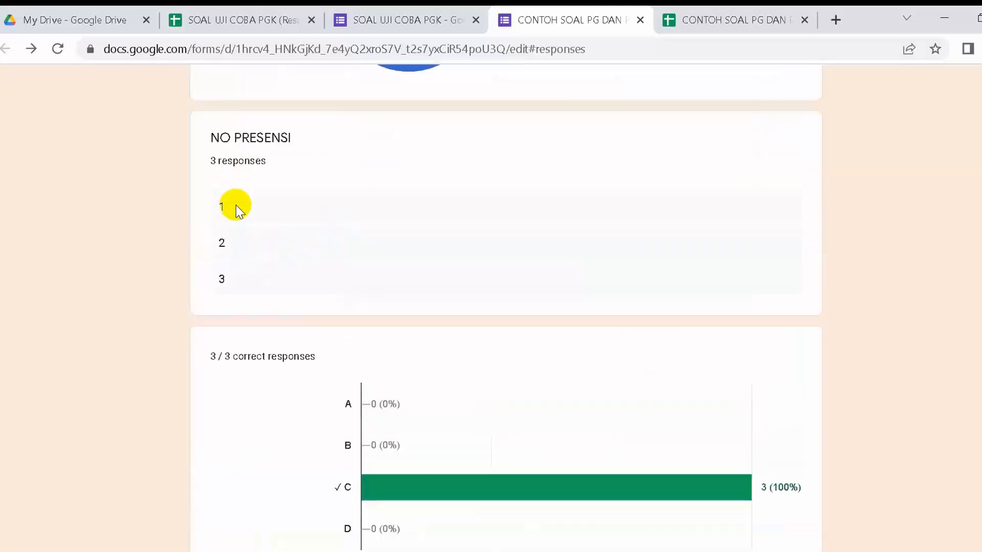
pyautogui.scroll(-5, 310, 307)
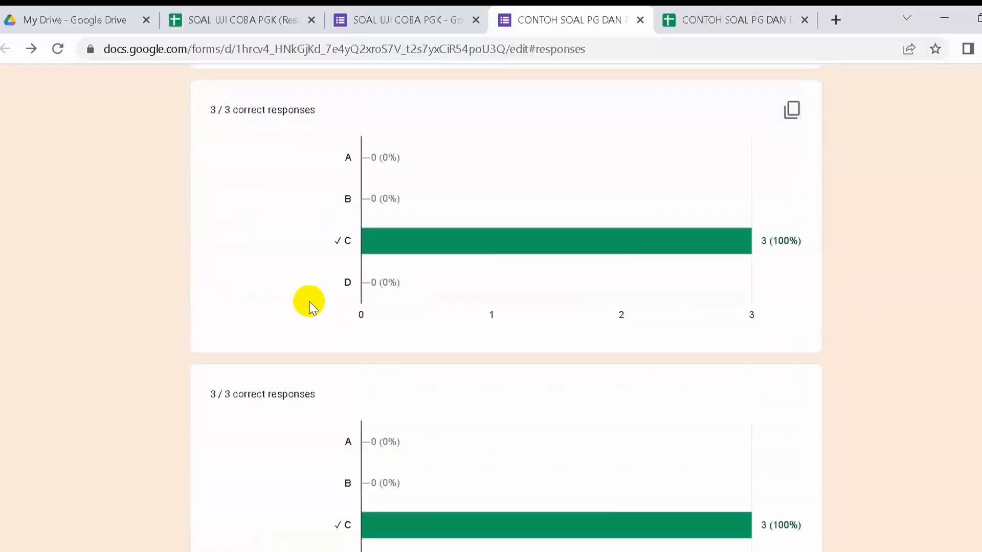
pyautogui.scroll(-5, 266, 164)
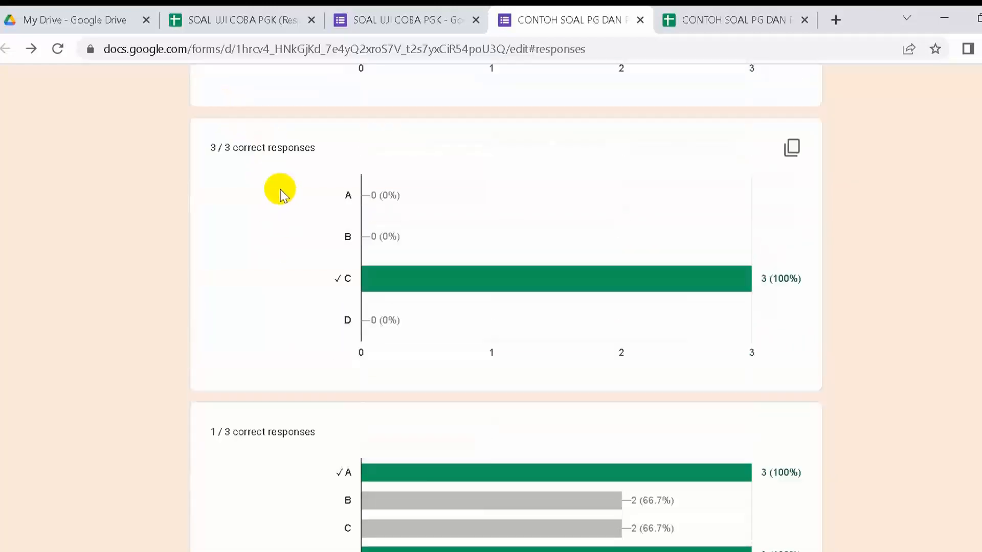
pyautogui.scroll(-6, 278, 368)
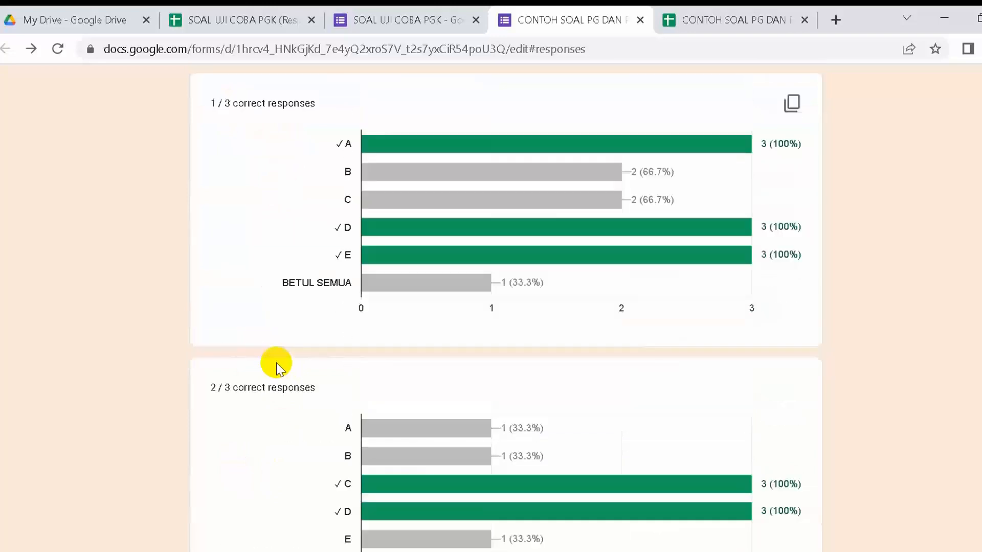
pyautogui.scroll(-5, 389, 340)
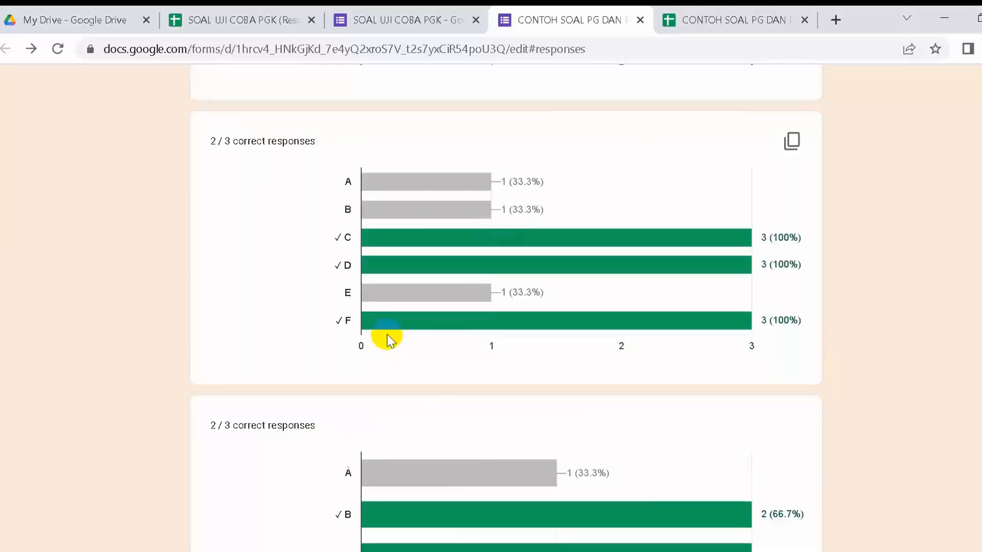
pyautogui.scroll(-3, 391, 325)
pyautogui.scroll(15, 392, 326)
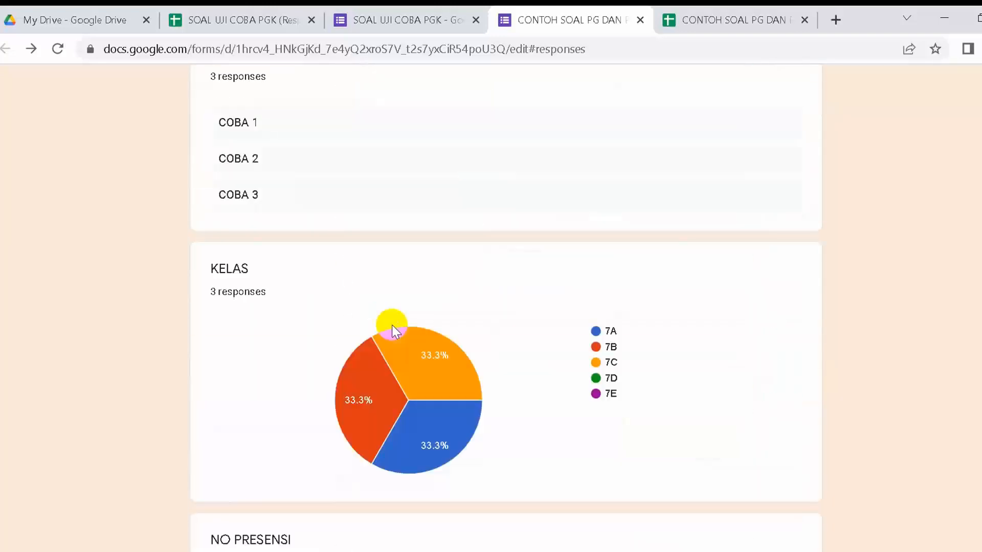
pyautogui.scroll(10, 391, 327)
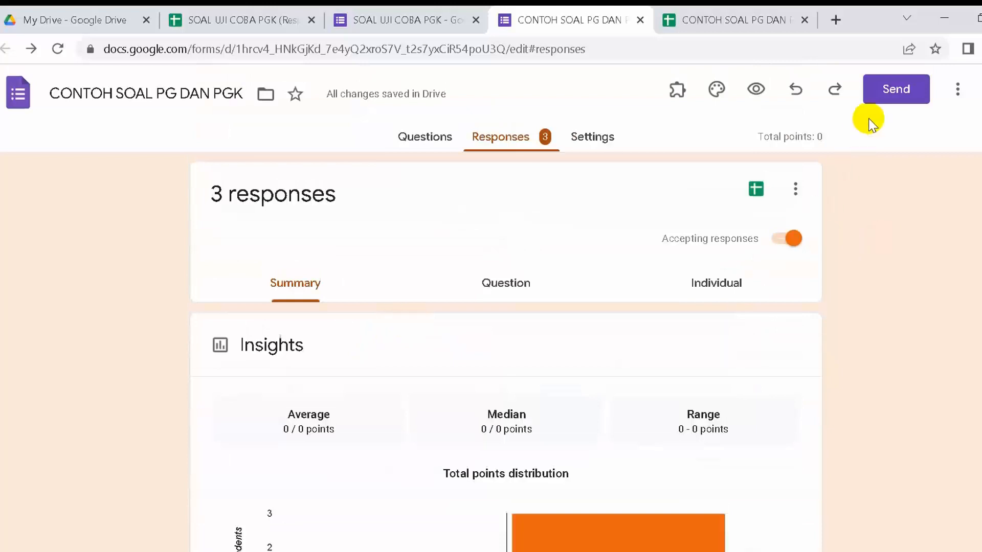
pyautogui.click(795, 189)
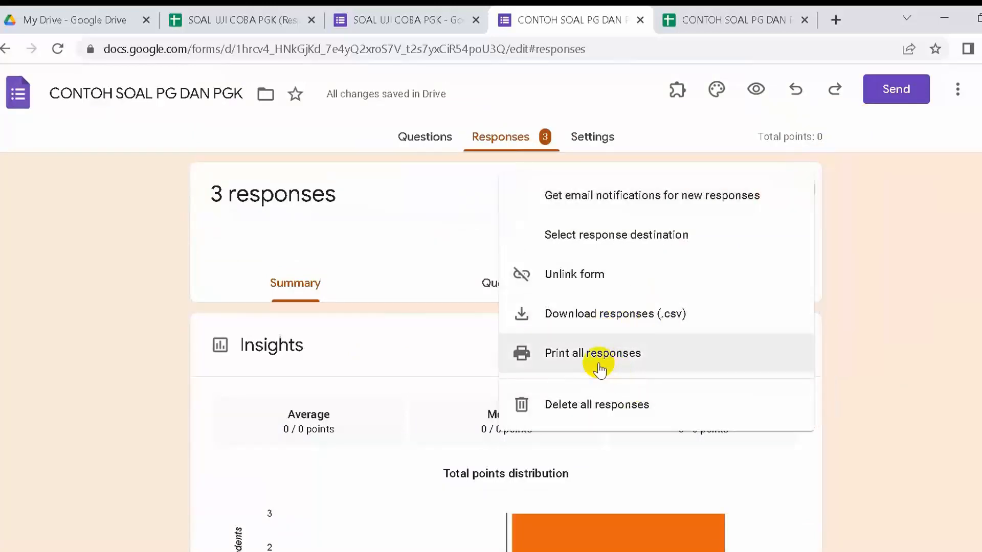
pyautogui.click(886, 215)
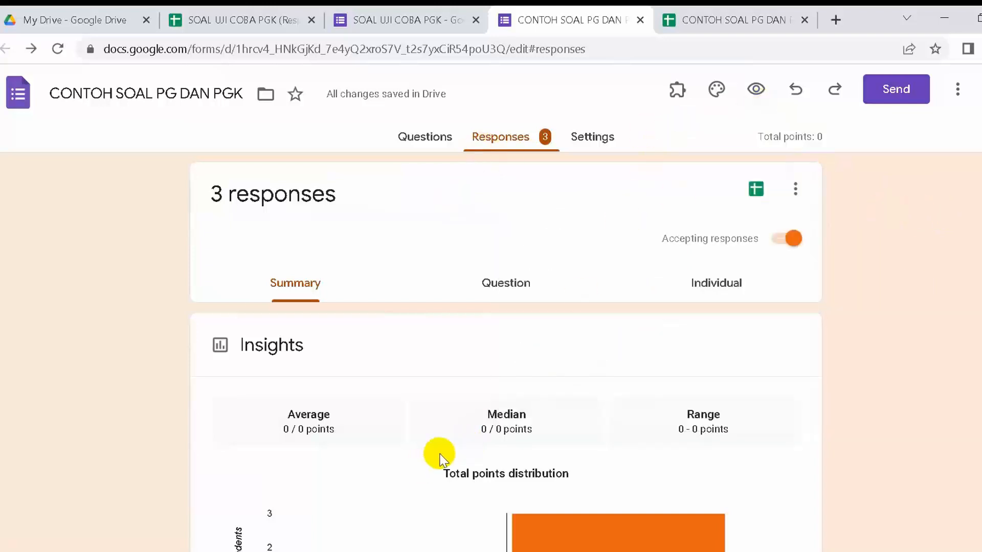